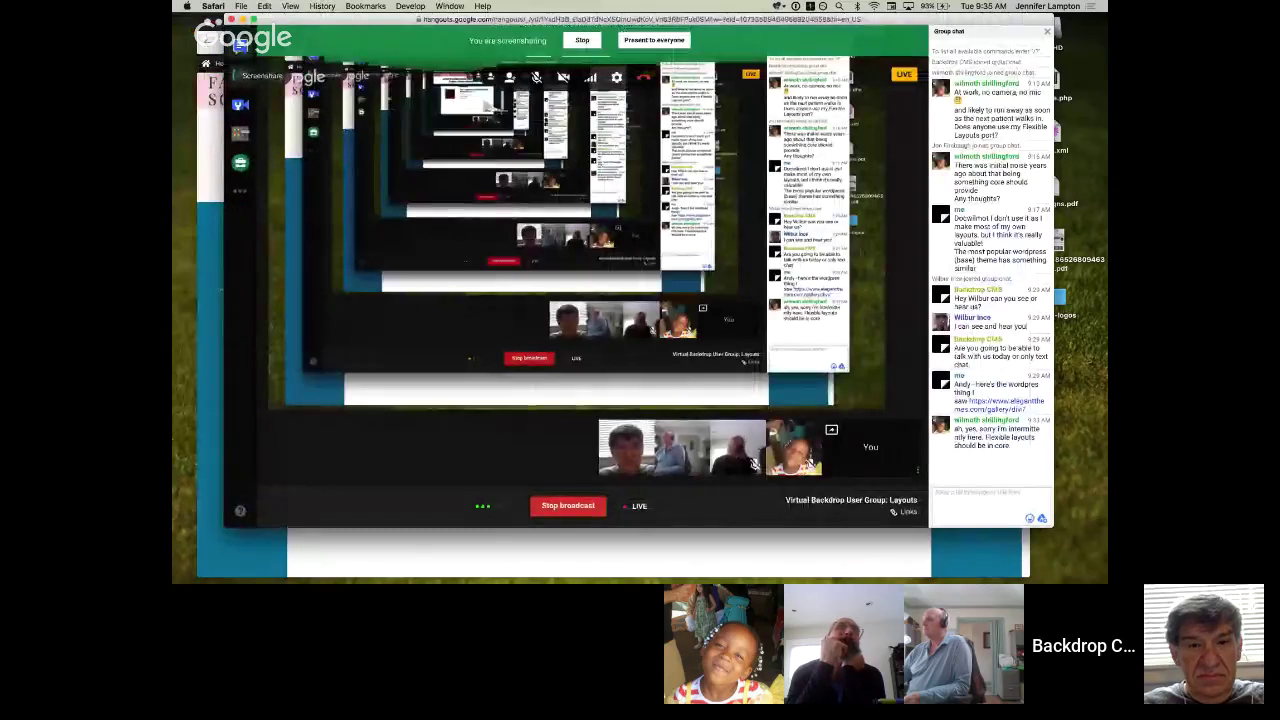
Switch to Firefox and examine the page title and the featured article area of the Schools & Colleges locations page
key(super+Tab)
mouse_move(550, 99)
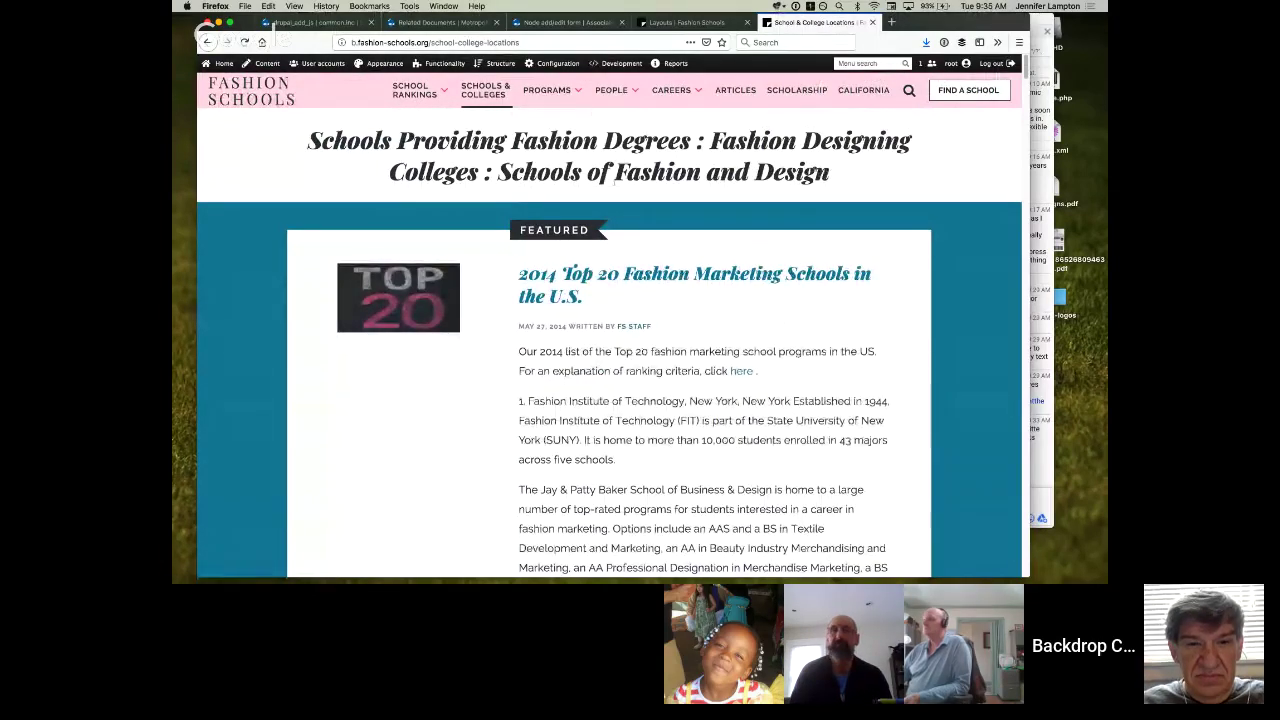
triple_click(529, 150)
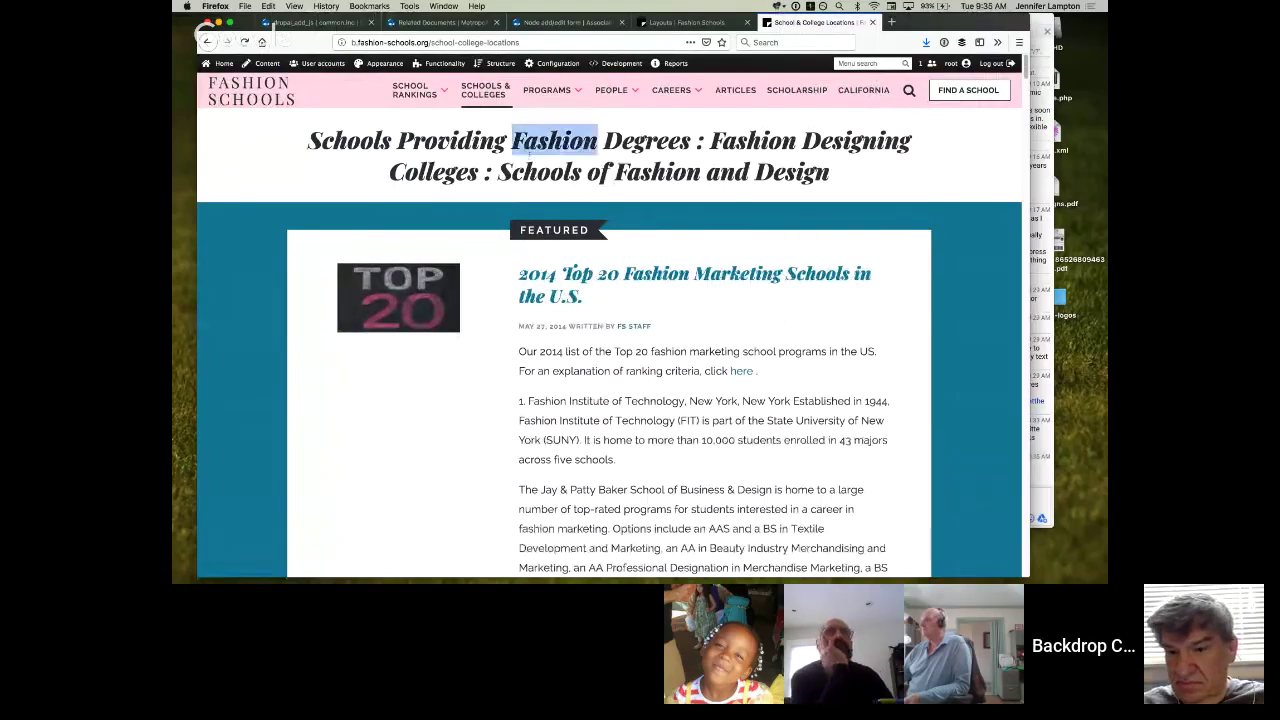
scroll(767, 211, down, 2)
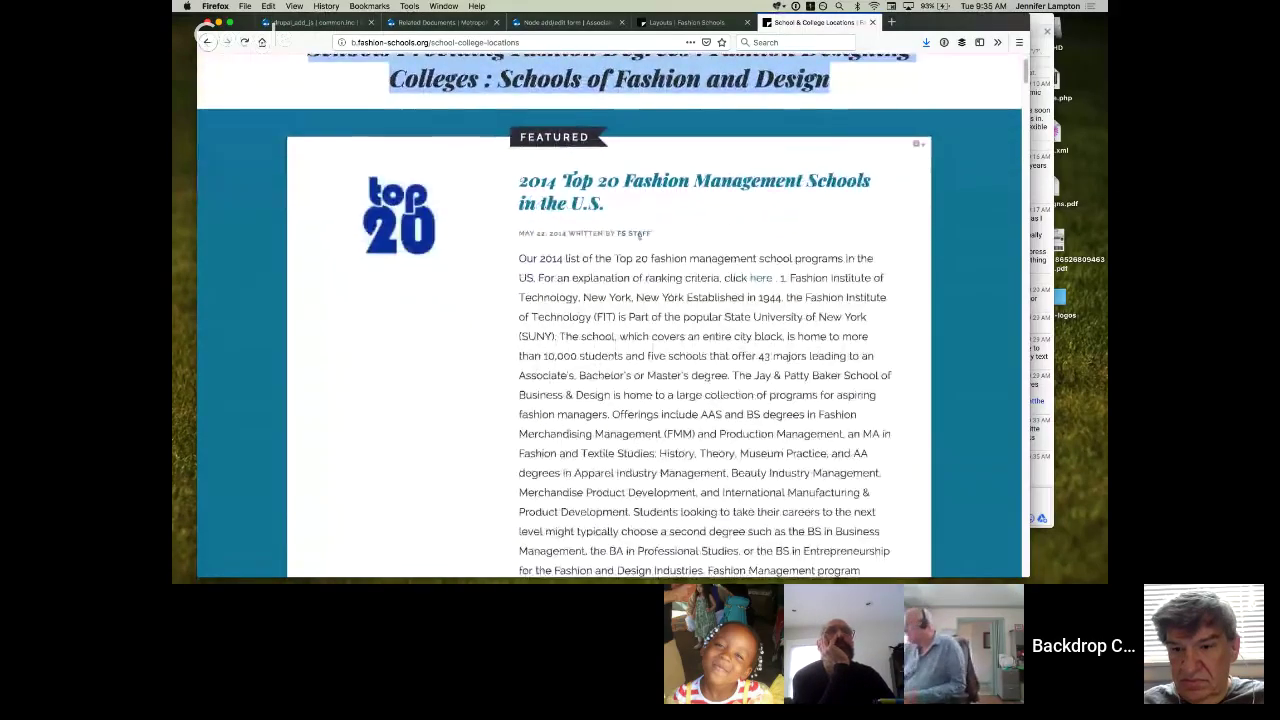
scroll(767, 211, down, 12)
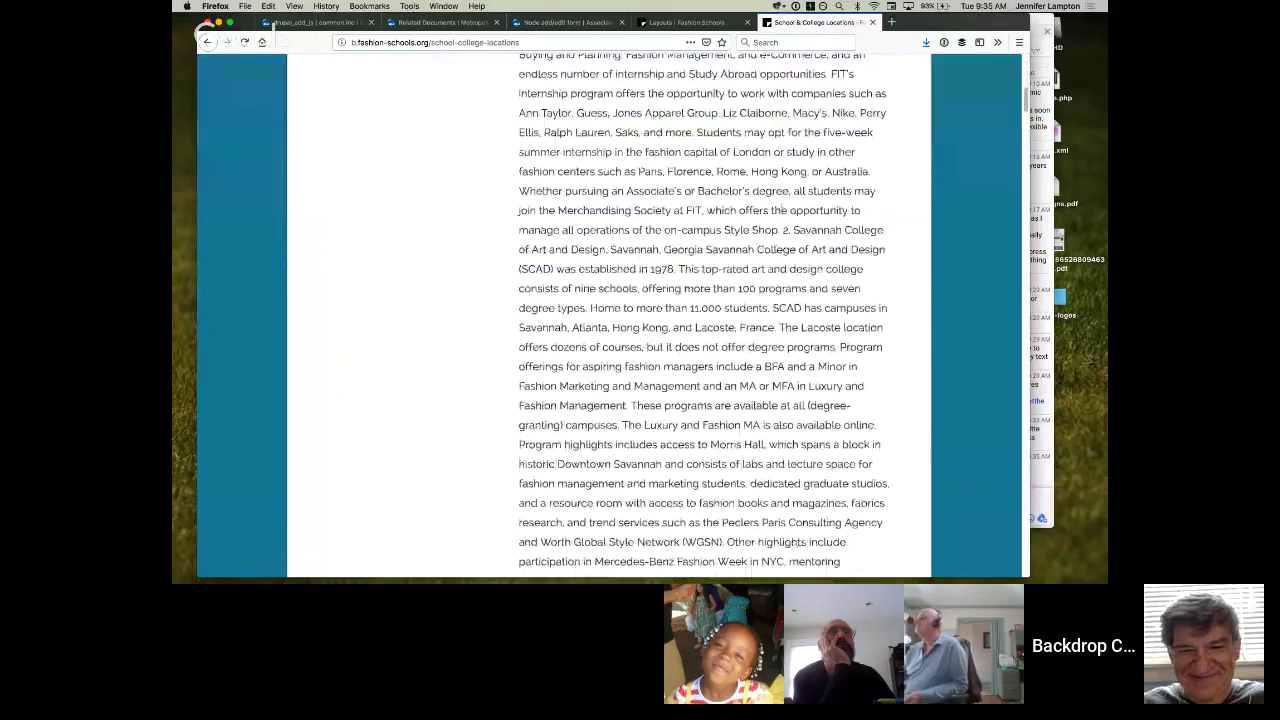
scroll(921, 269, down, 6)
scroll(921, 269, up, 16)
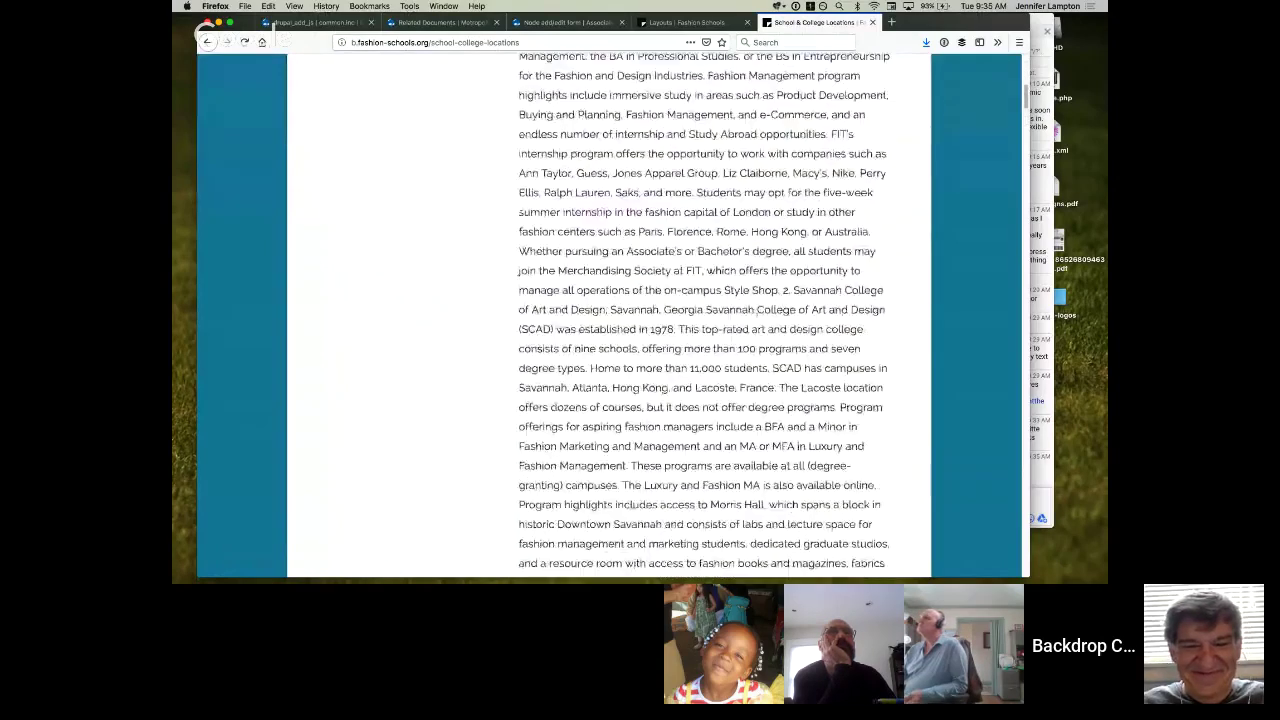
scroll(757, 316, up, 1)
scroll(757, 316, down, 10)
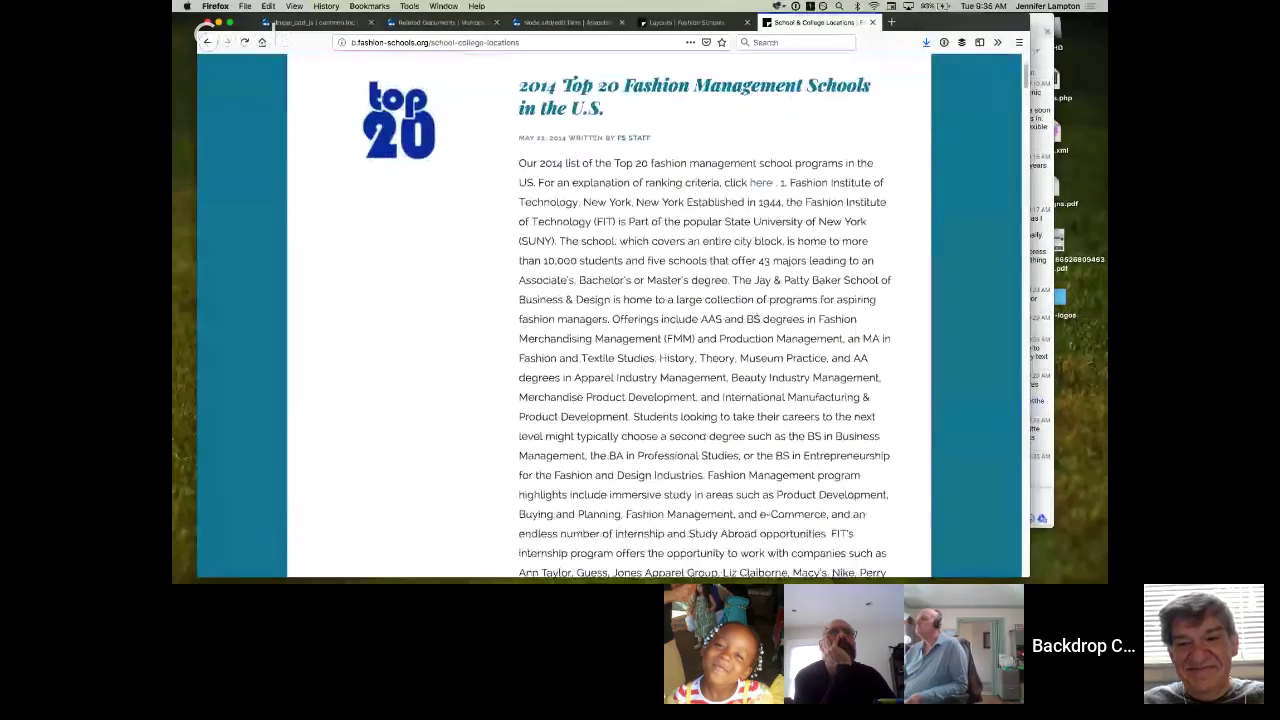
scroll(757, 316, down, 3)
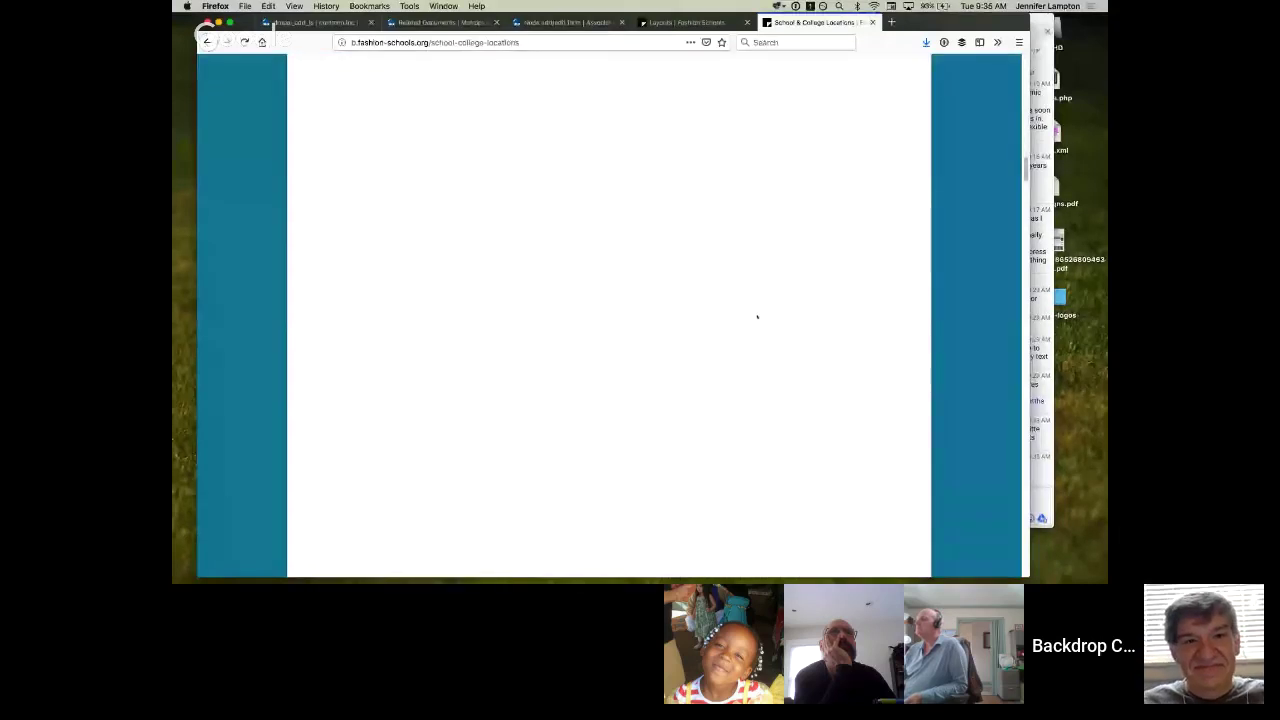
scroll(757, 316, down, 15)
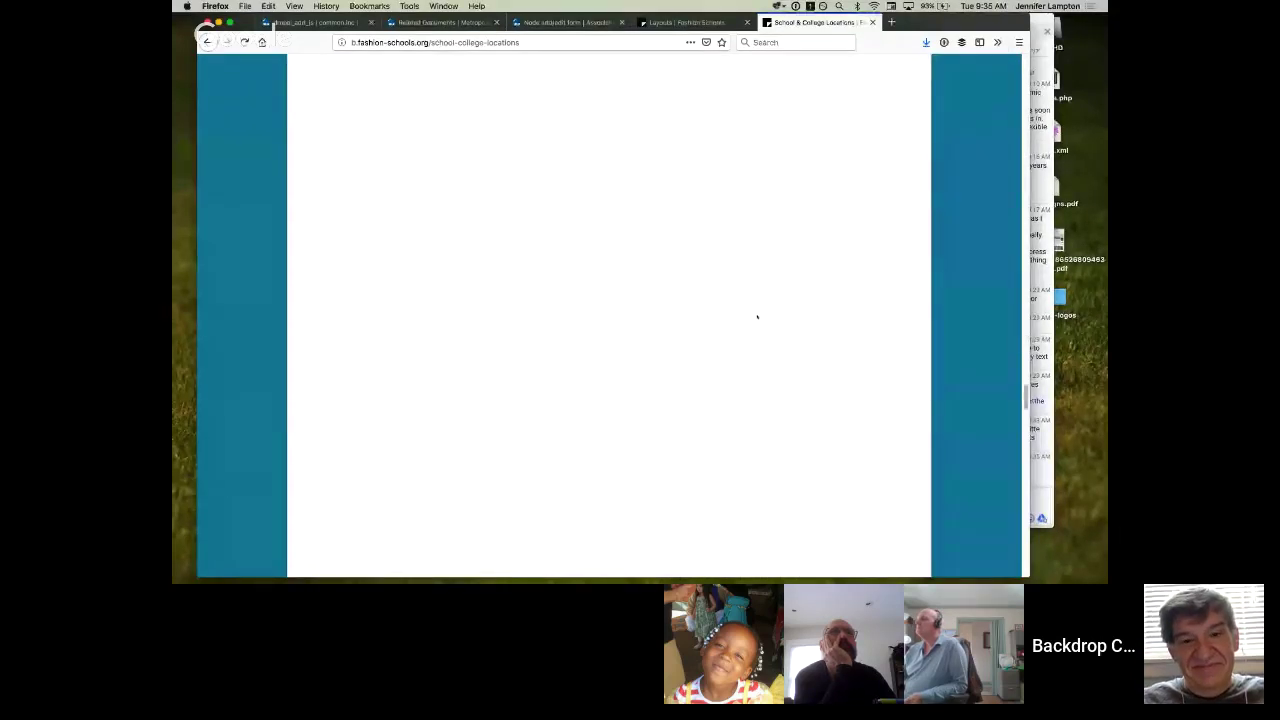
scroll(757, 316, down, 5)
Examine the introductory text and the Programs to Consider section of the locations page
scroll(757, 316, up, 10)
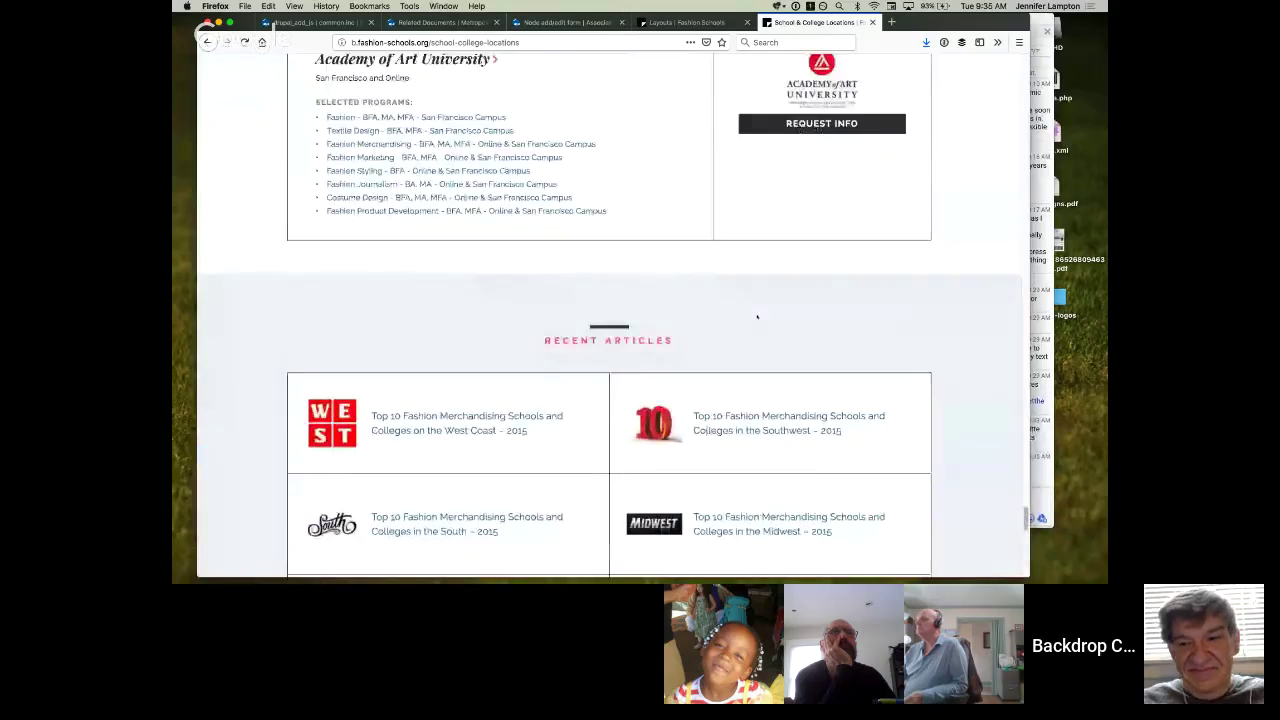
scroll(757, 316, up, 3)
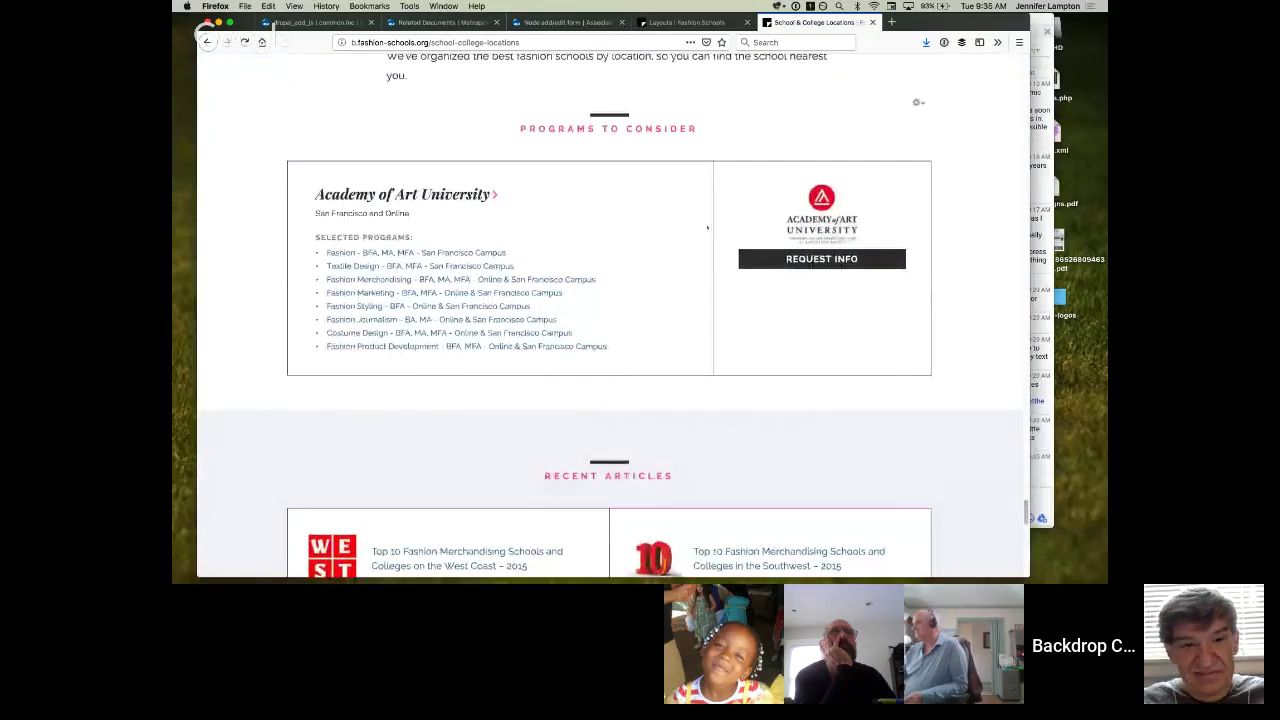
scroll(642, 321, up, 2)
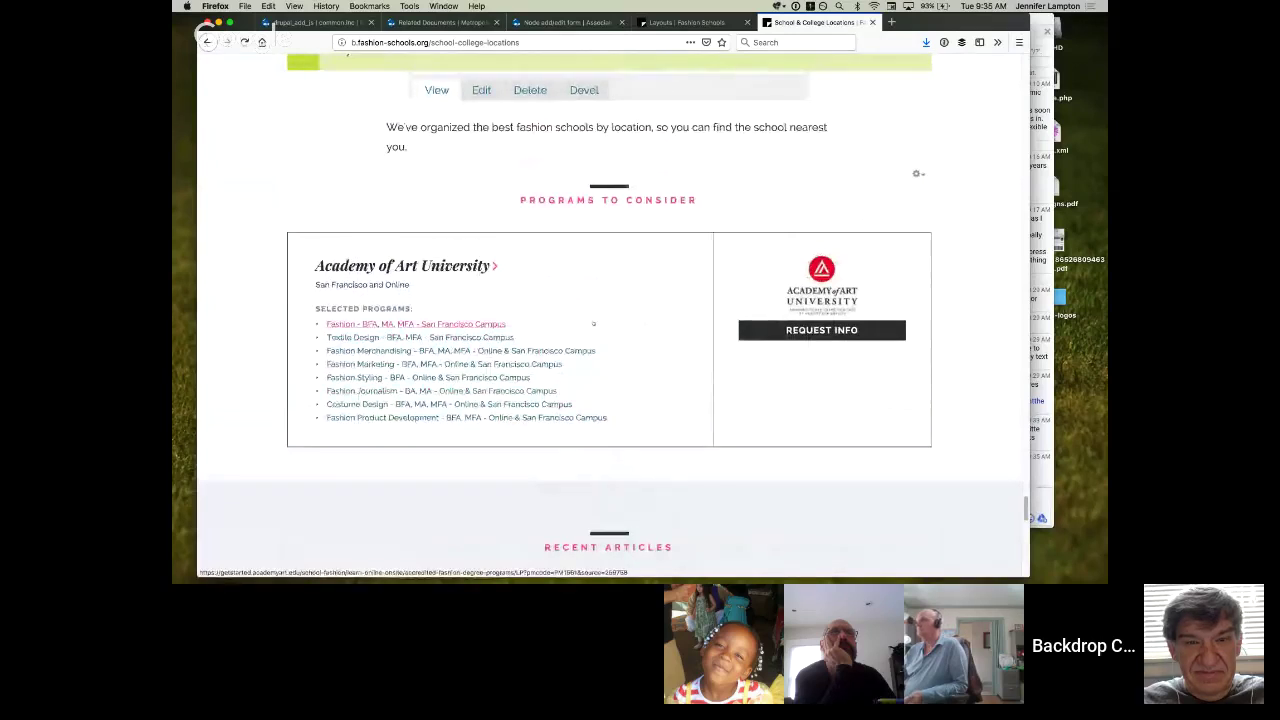
scroll(593, 324, up, 1)
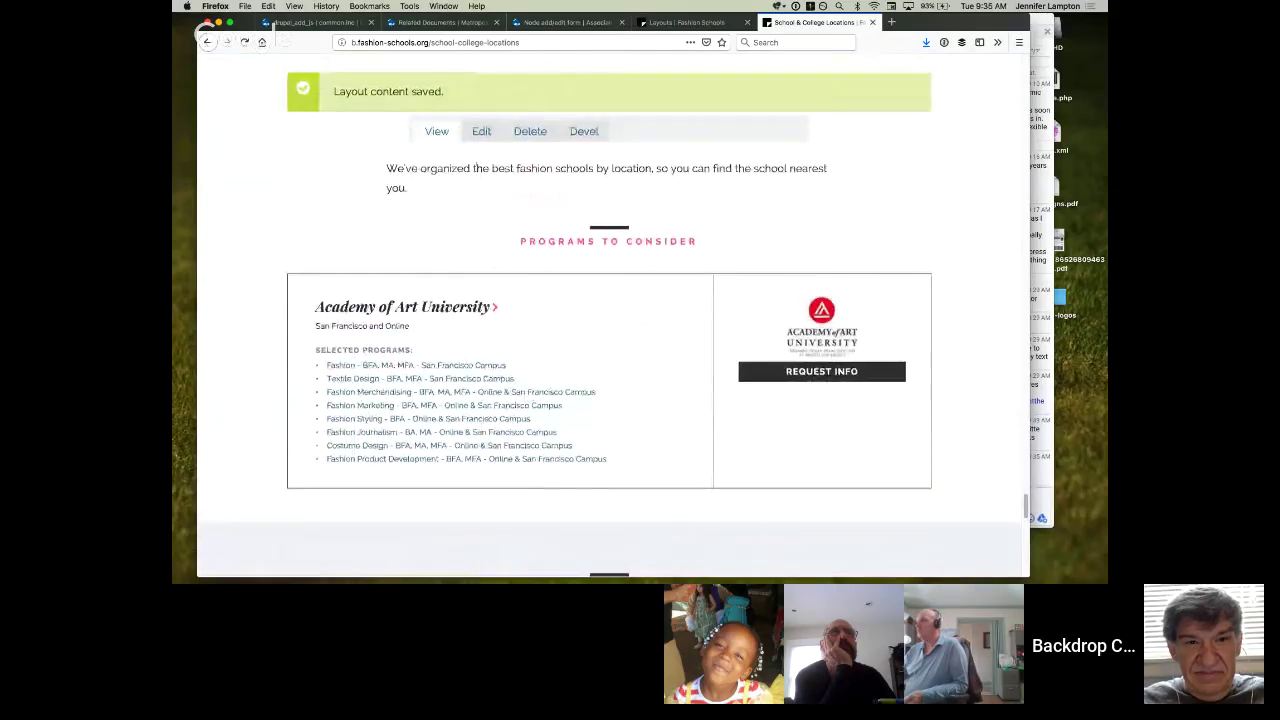
triple_click(475, 168)
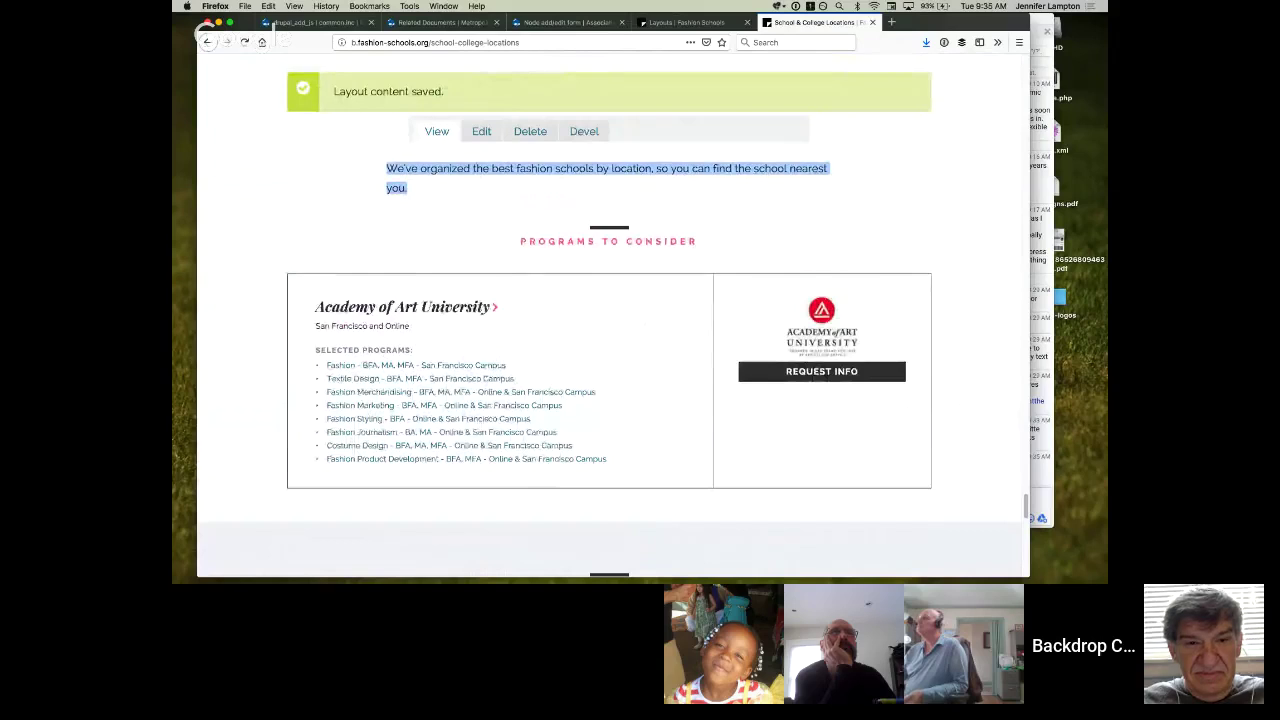
Examine the Recent Articles grid, the bottom content block and the footer of the locations page
scroll(475, 168, down, 5)
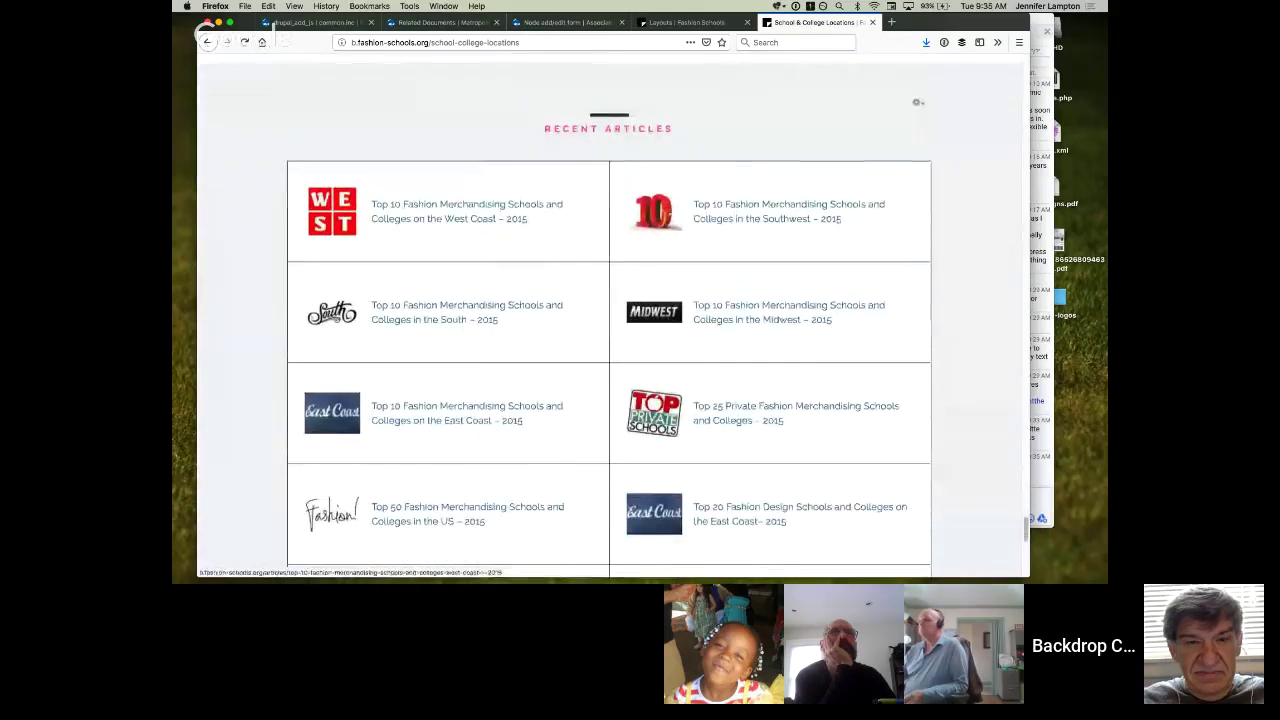
scroll(601, 207, down, 1)
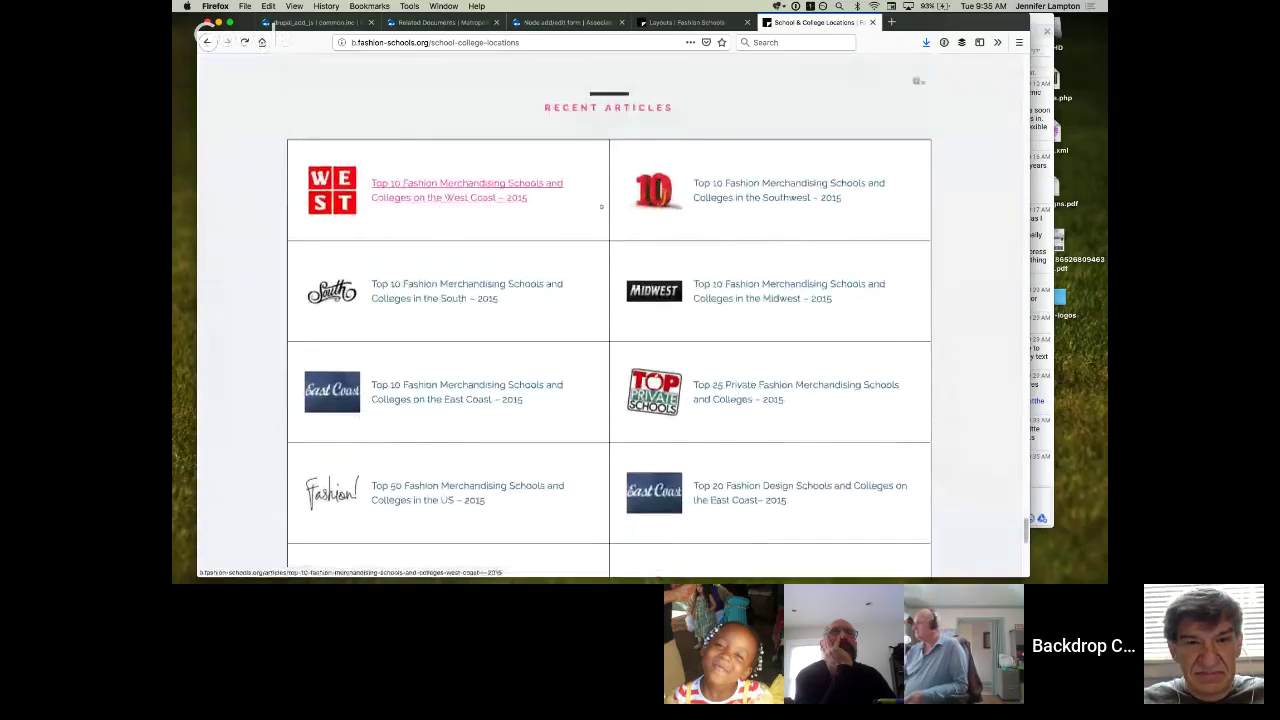
scroll(601, 207, down, 5)
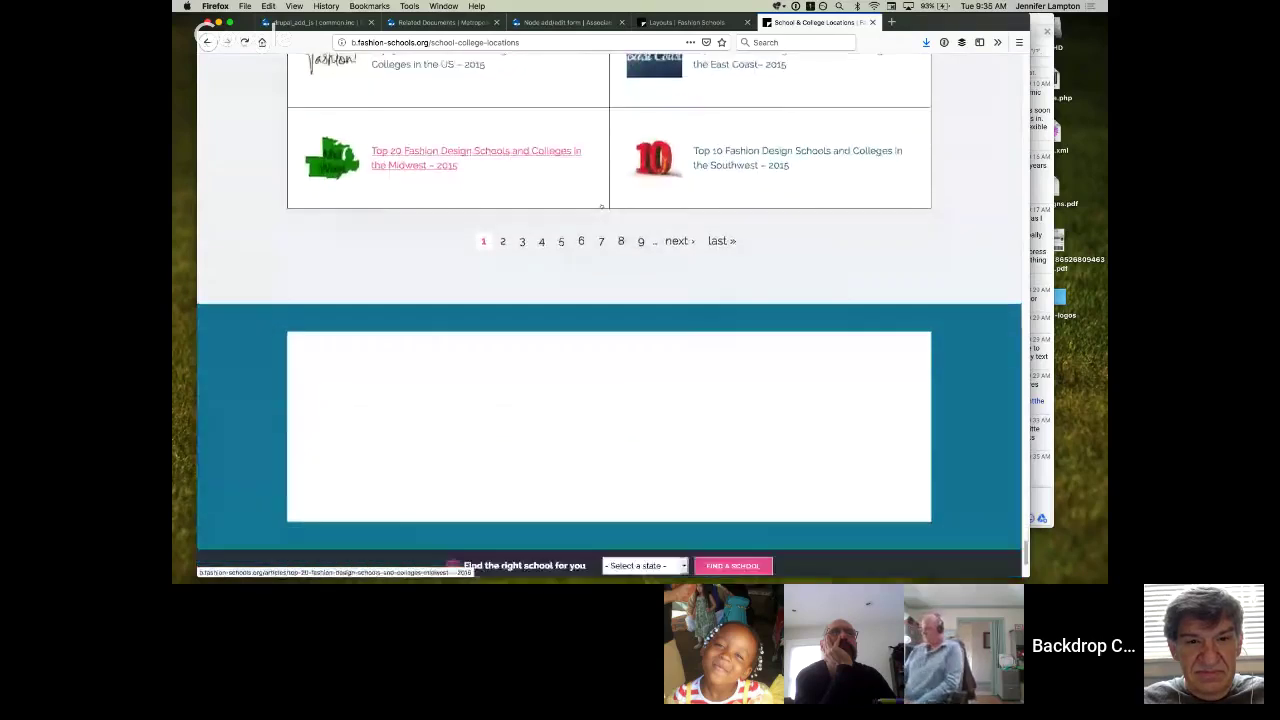
scroll(601, 207, down, 2)
scroll(639, 323, down, 2)
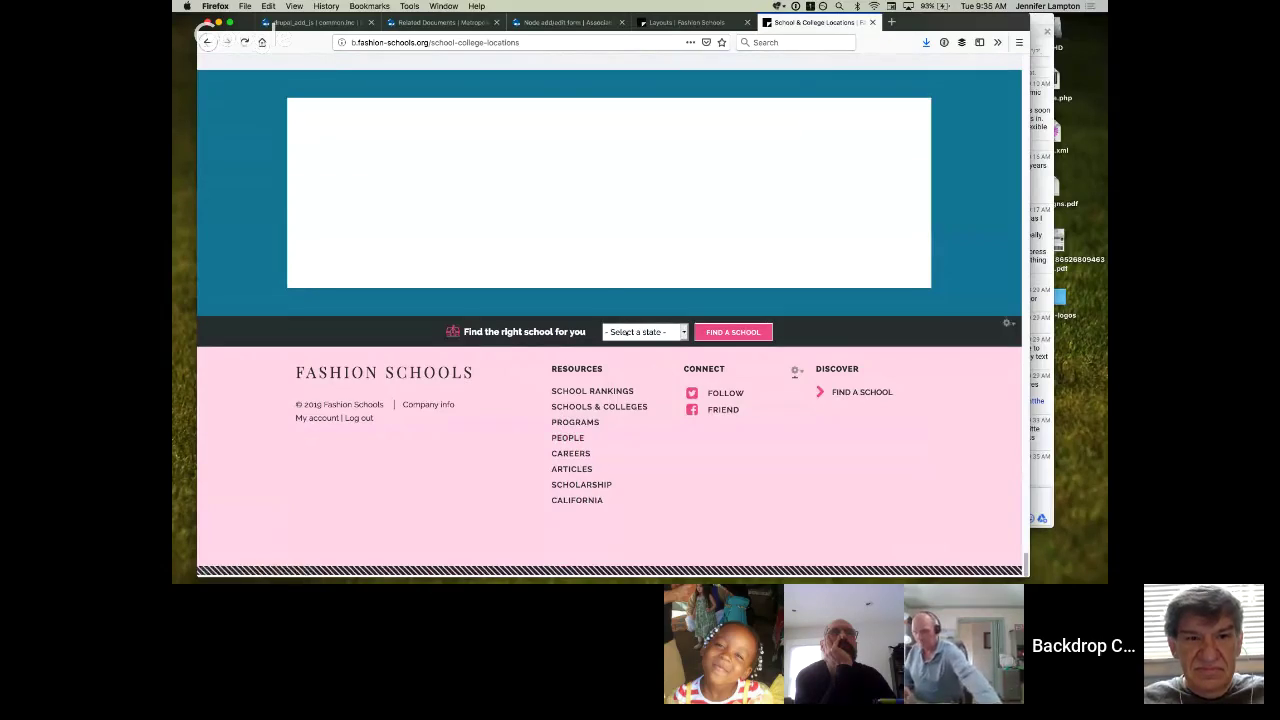
scroll(627, 332, up, 1)
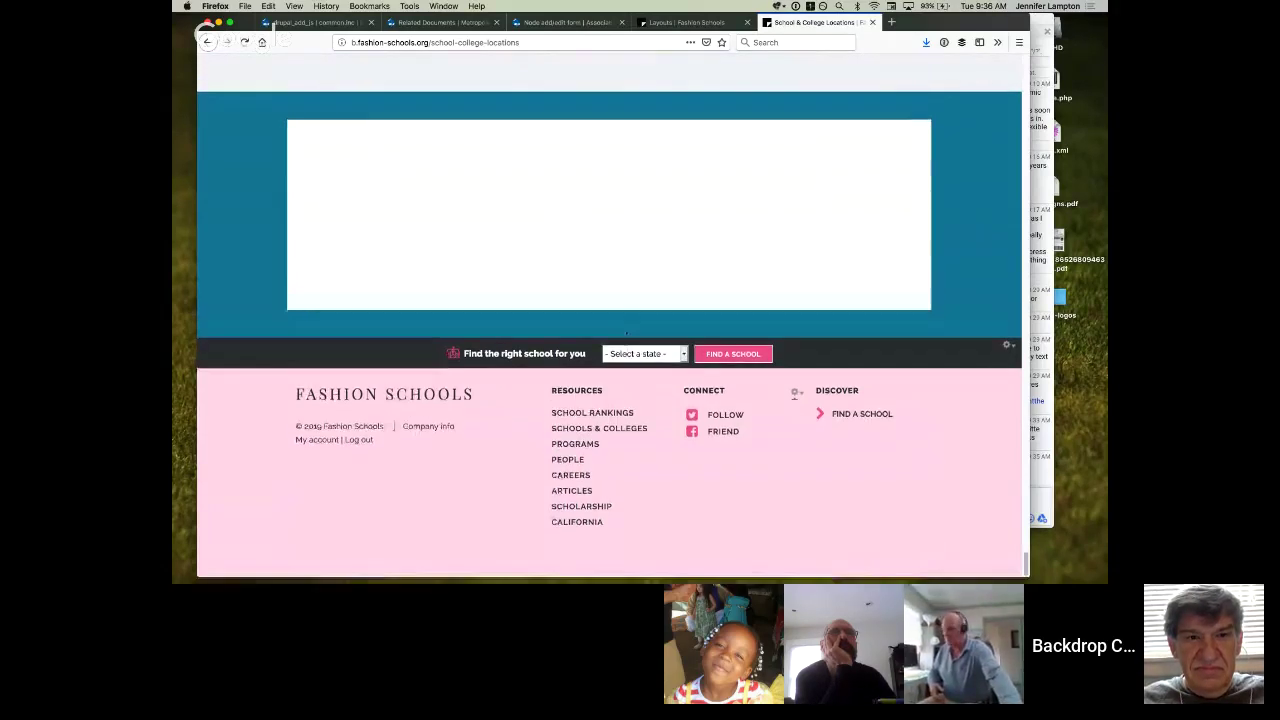
Return to the start of the locations page and view the School Rankings, Programs and People submenus of the site navigation
scroll(626, 333, up, 5)
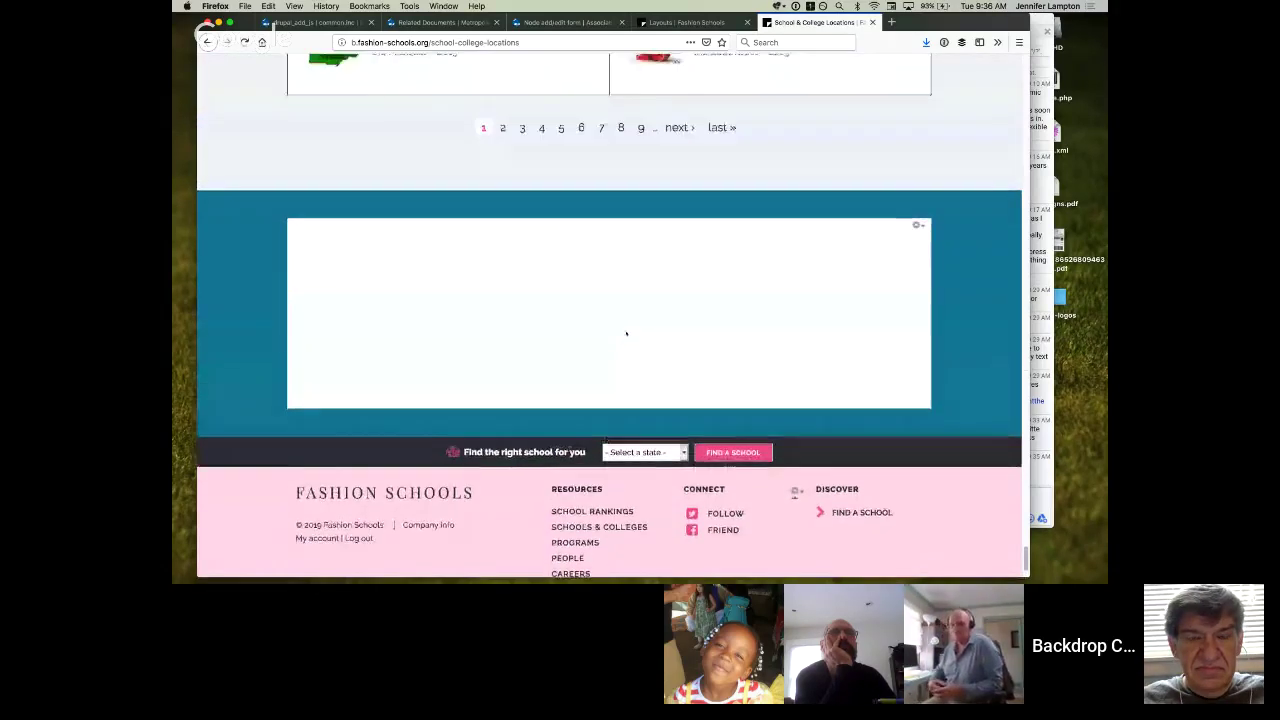
scroll(626, 333, up, 10)
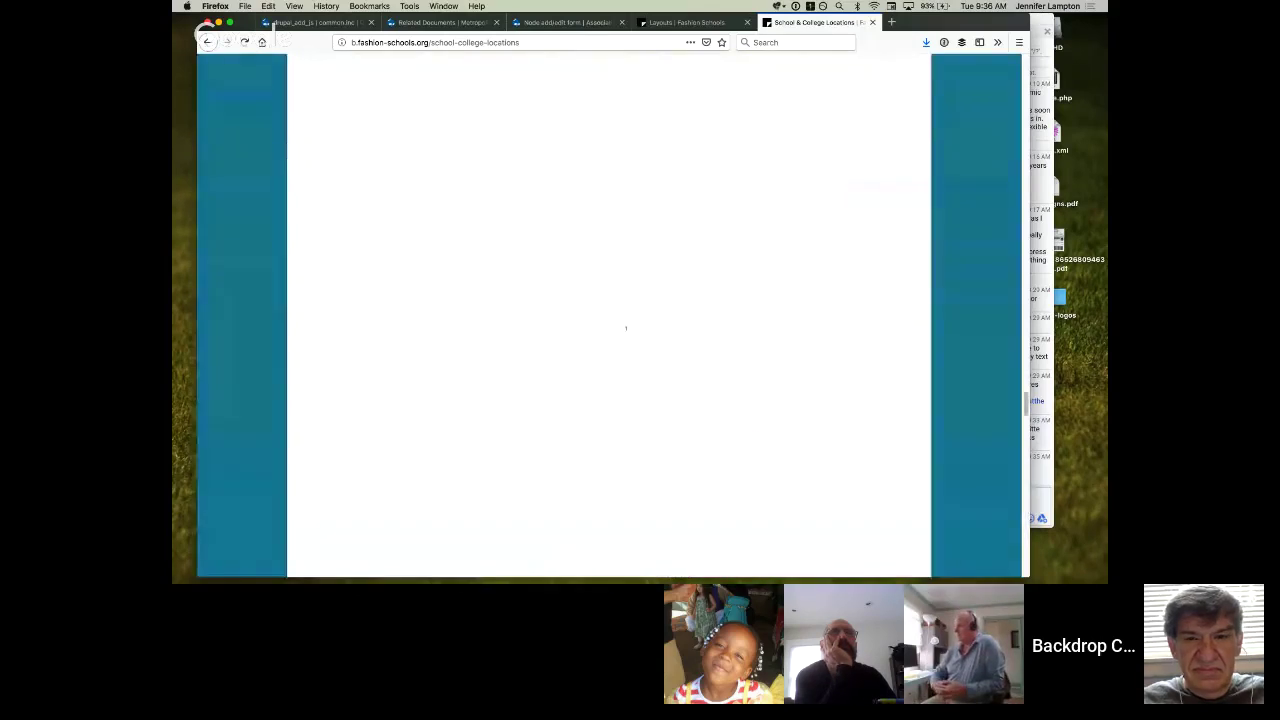
scroll(609, 315, up, 5)
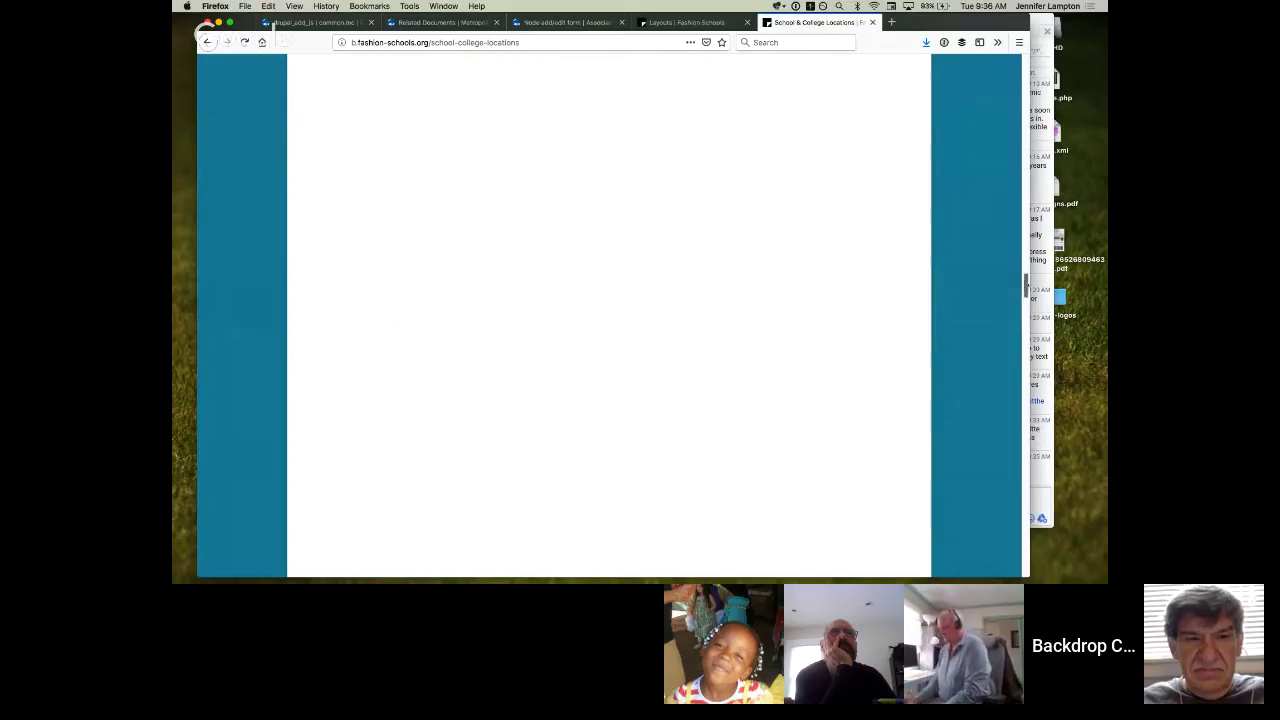
scroll(609, 315, up, 5)
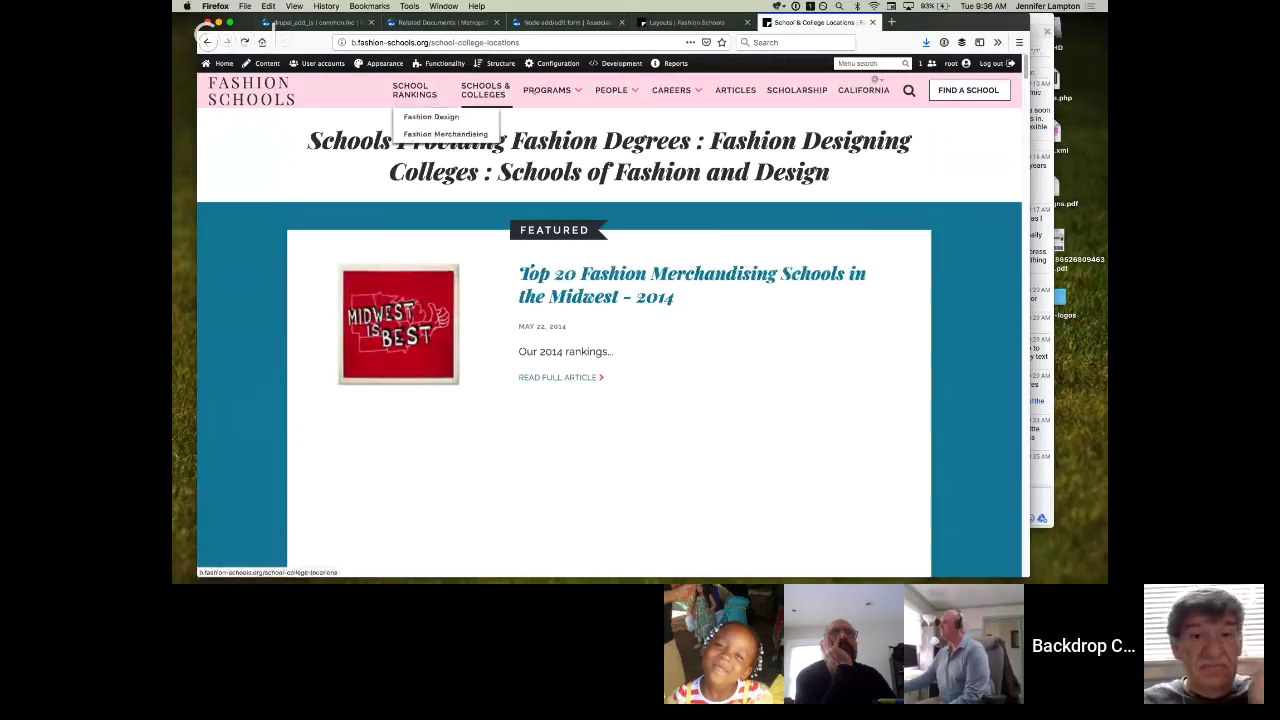
mouse_move(547, 92)
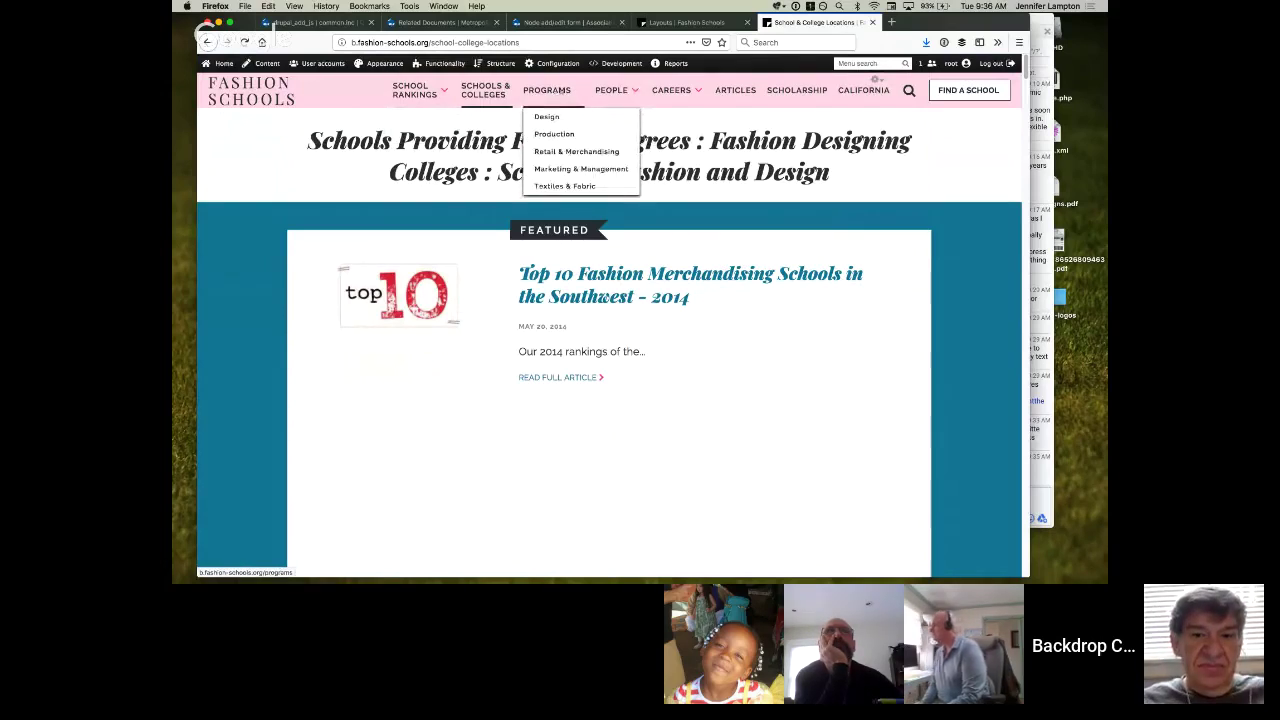
mouse_move(611, 95)
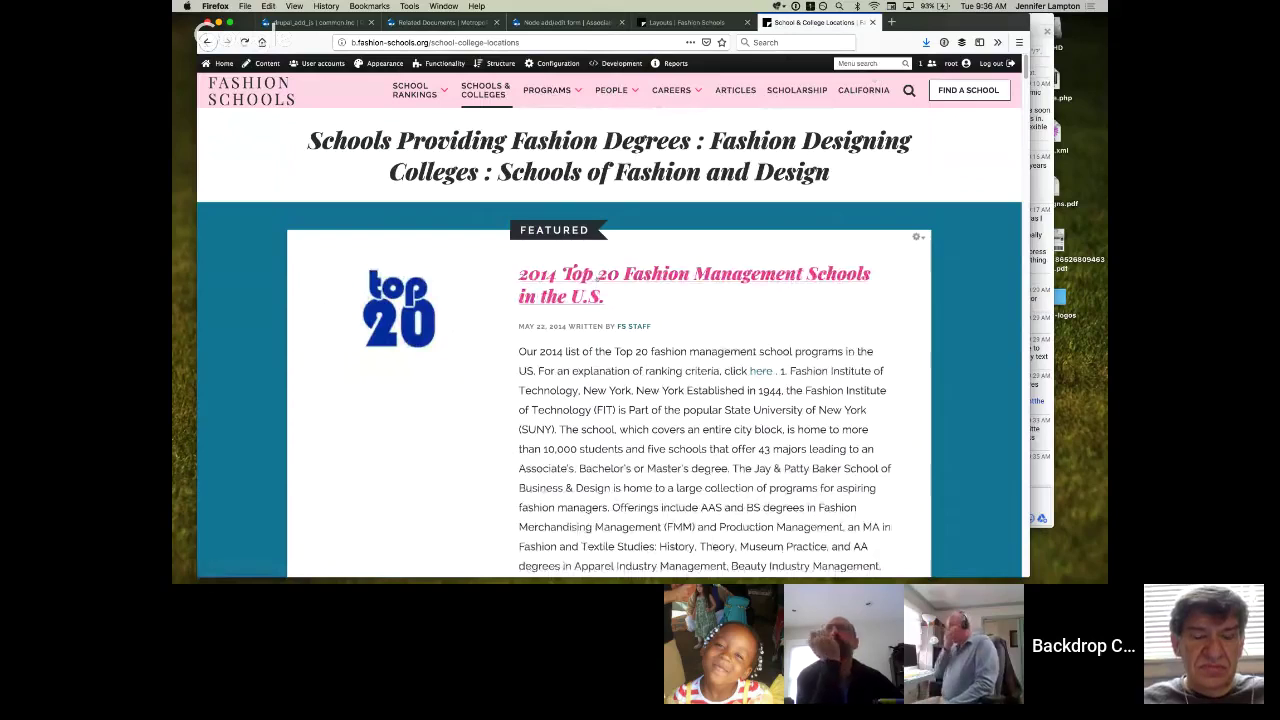
Open the featured article "2014 Top 20 Fashion Management Schools in the U.S." and examine its content and sidebar blocks
click(600, 276)
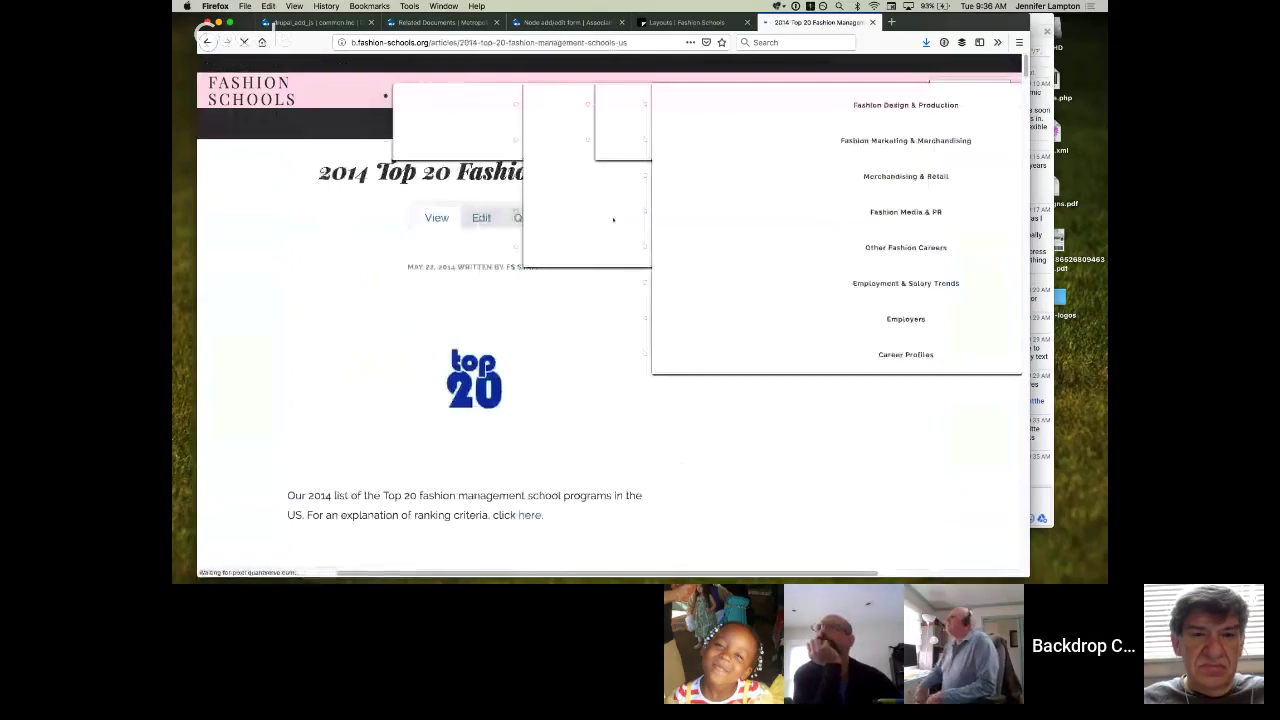
scroll(500, 218, down, 3)
scroll(397, 217, up, 2)
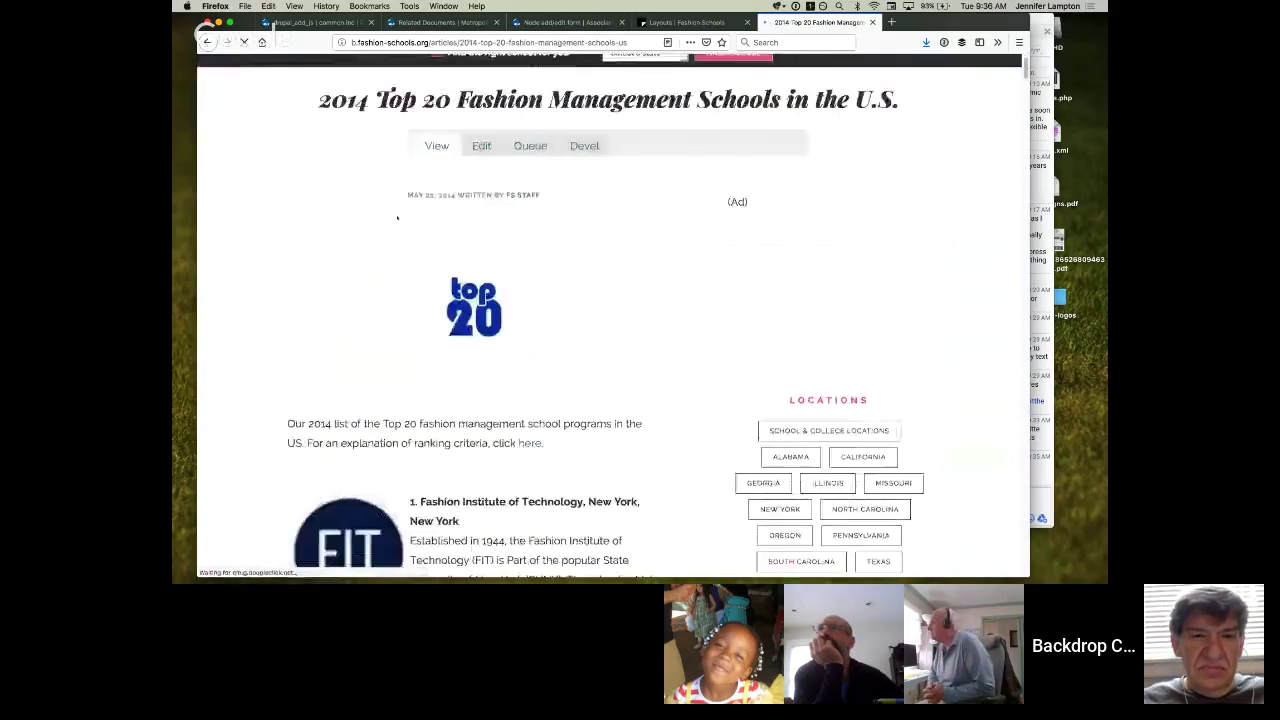
scroll(450, 240, up, 1)
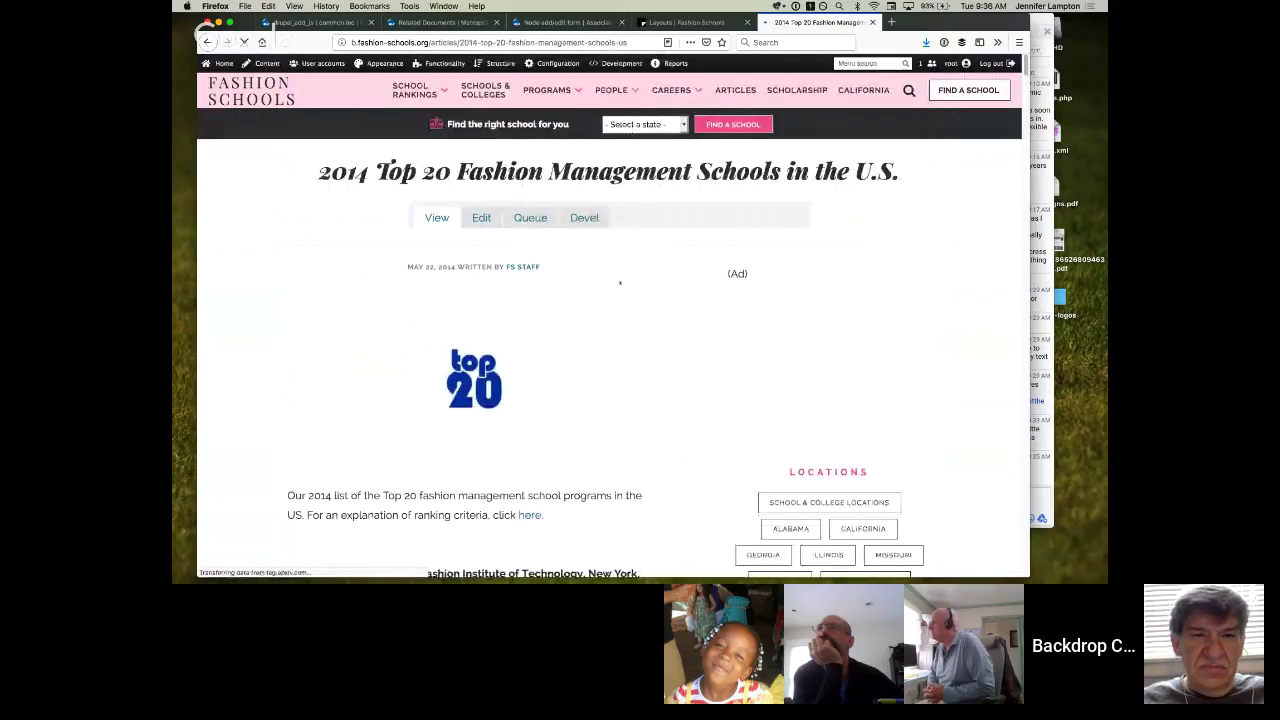
scroll(750, 380, down, 2)
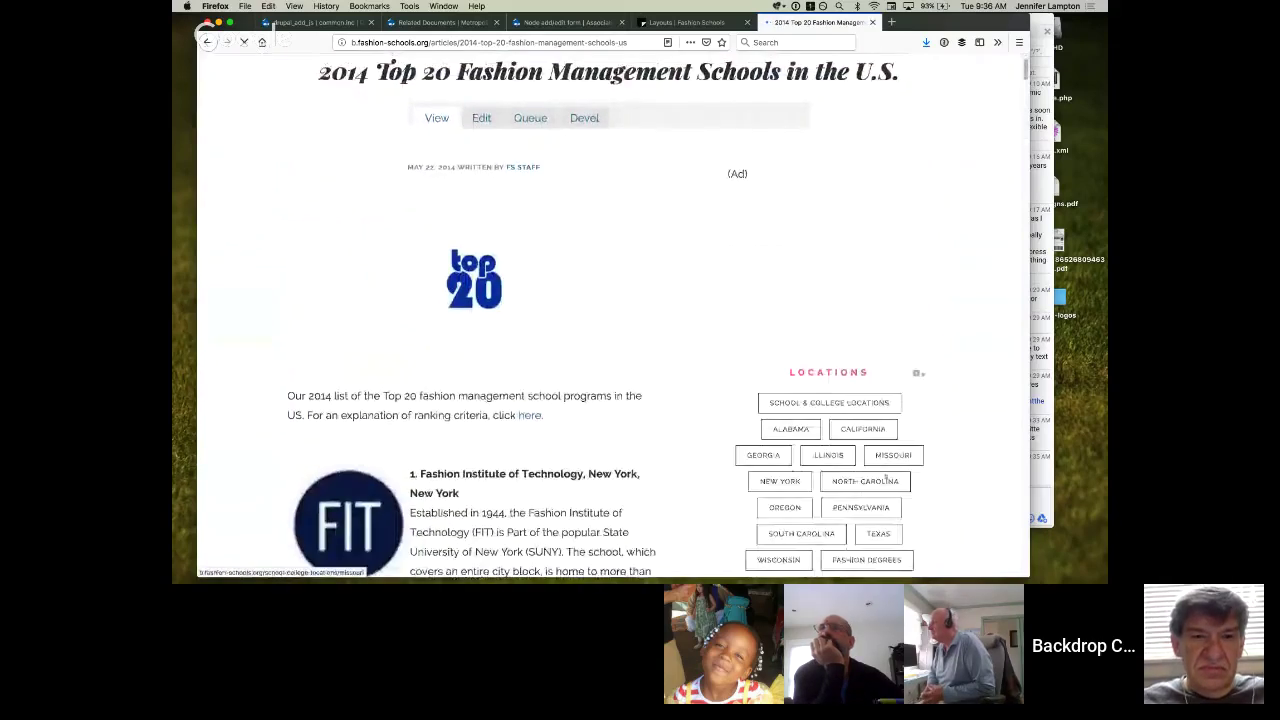
scroll(800, 440, down, 5)
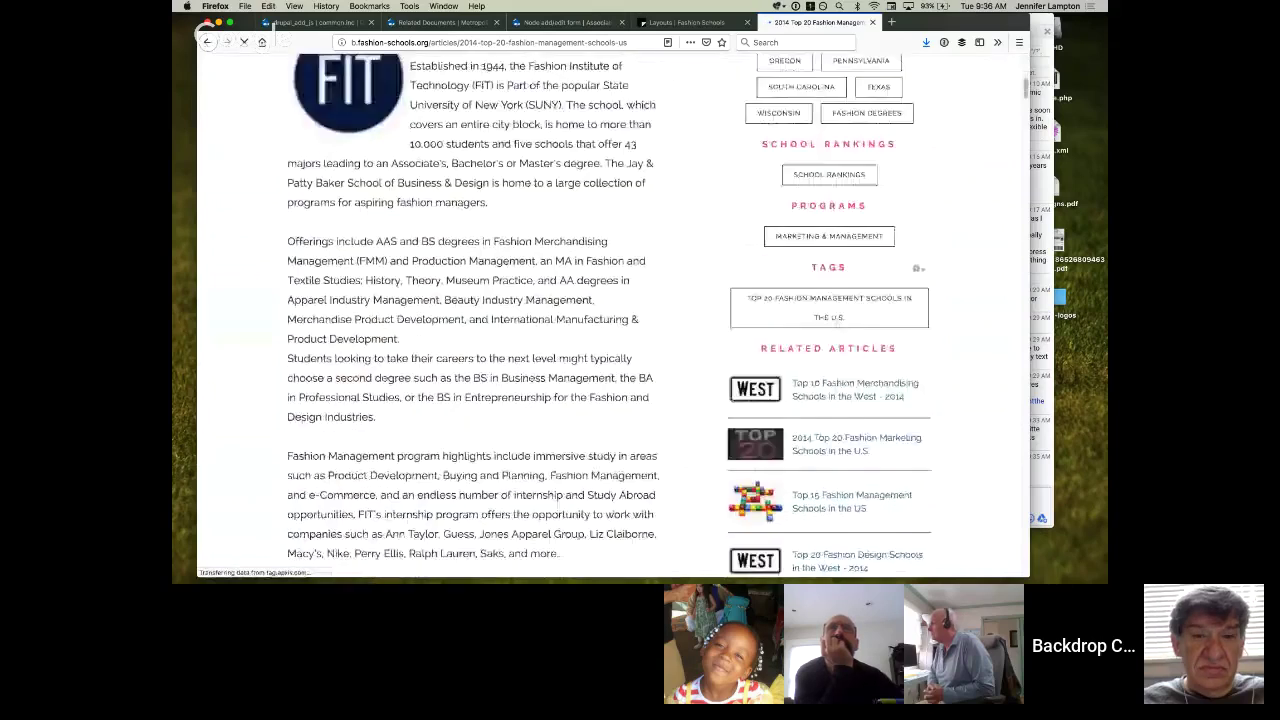
scroll(700, 268, down, 3)
scroll(700, 268, up, 2)
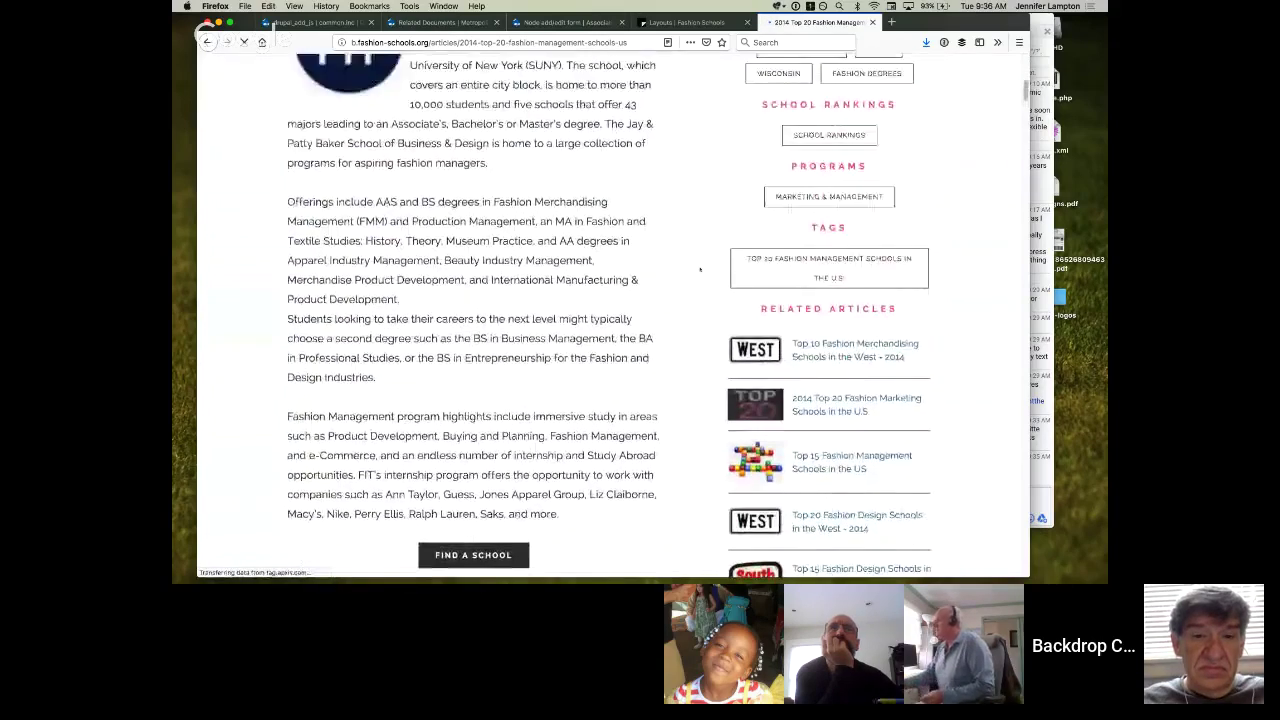
scroll(700, 268, up, 10)
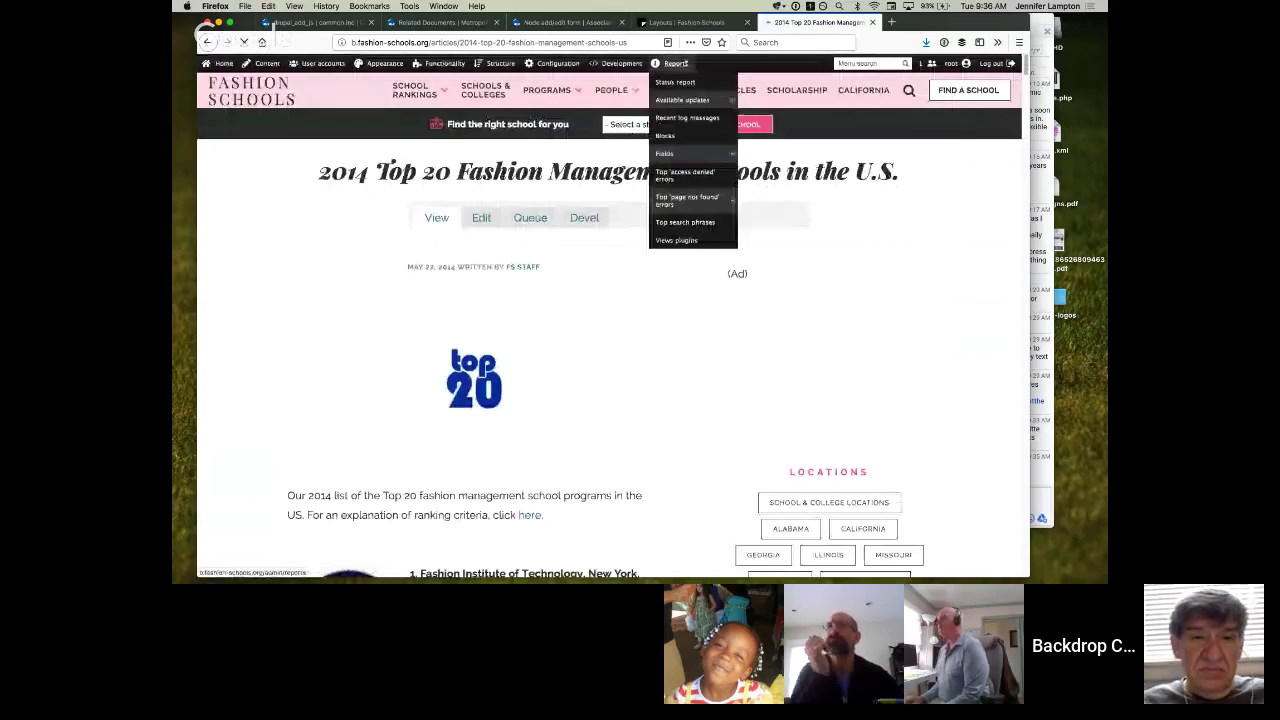
Review the Fashion Schools site's list of layouts, from the company-information path through the taxonomy term and default layouts
click(686, 22)
scroll(406, 165, down, 3)
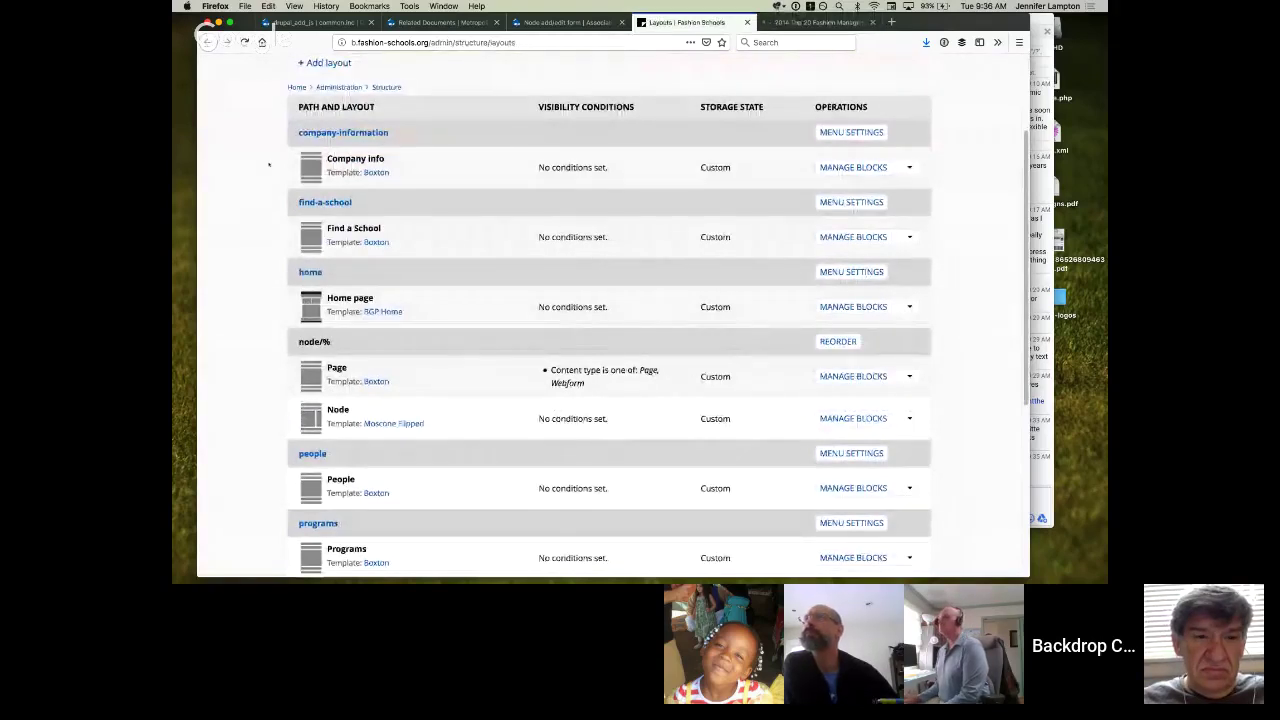
scroll(269, 165, down, 7)
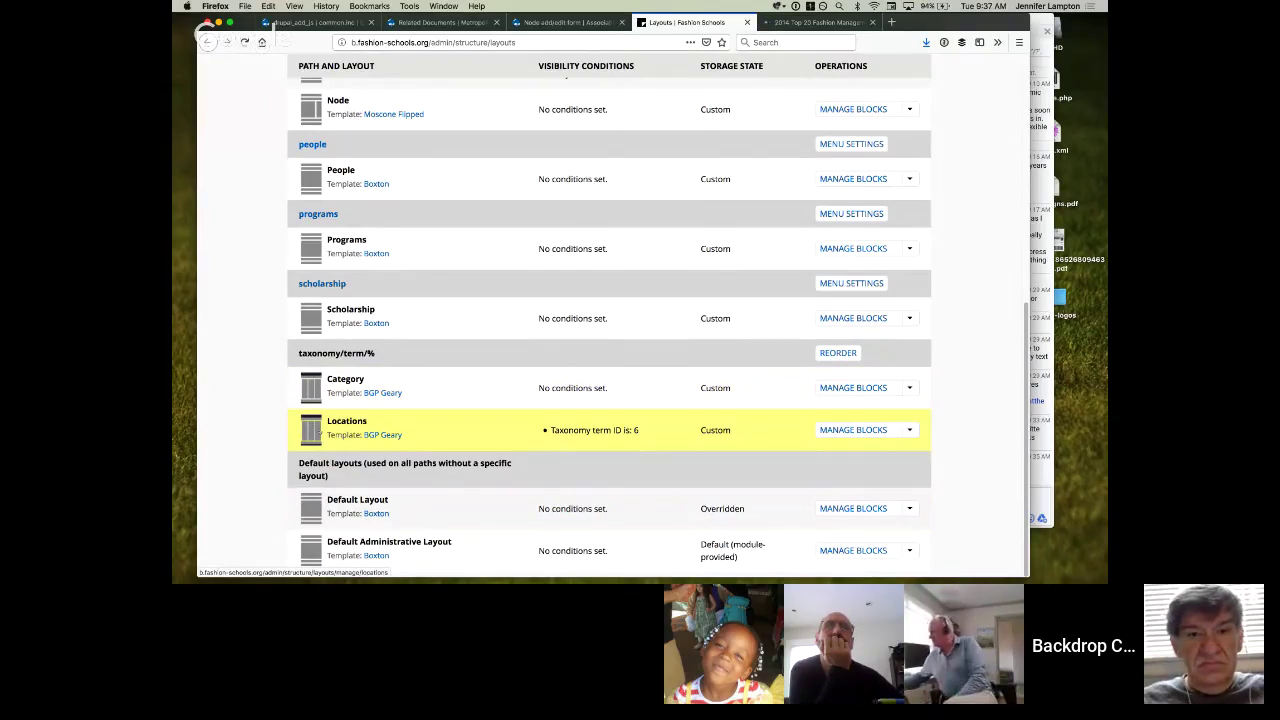
Open the California page of the Fashion Schools site and examine its featured slider, school list, description and Programs to Consider section
click(815, 22)
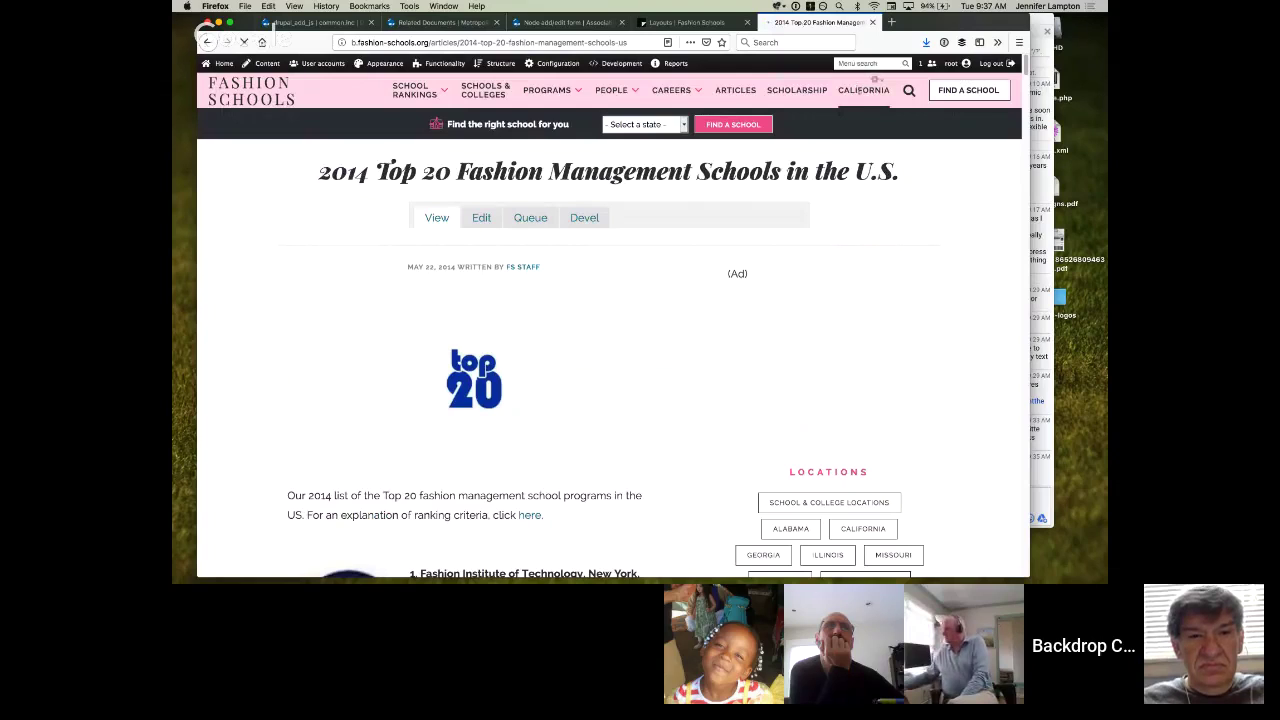
scroll(682, 274, down, 5)
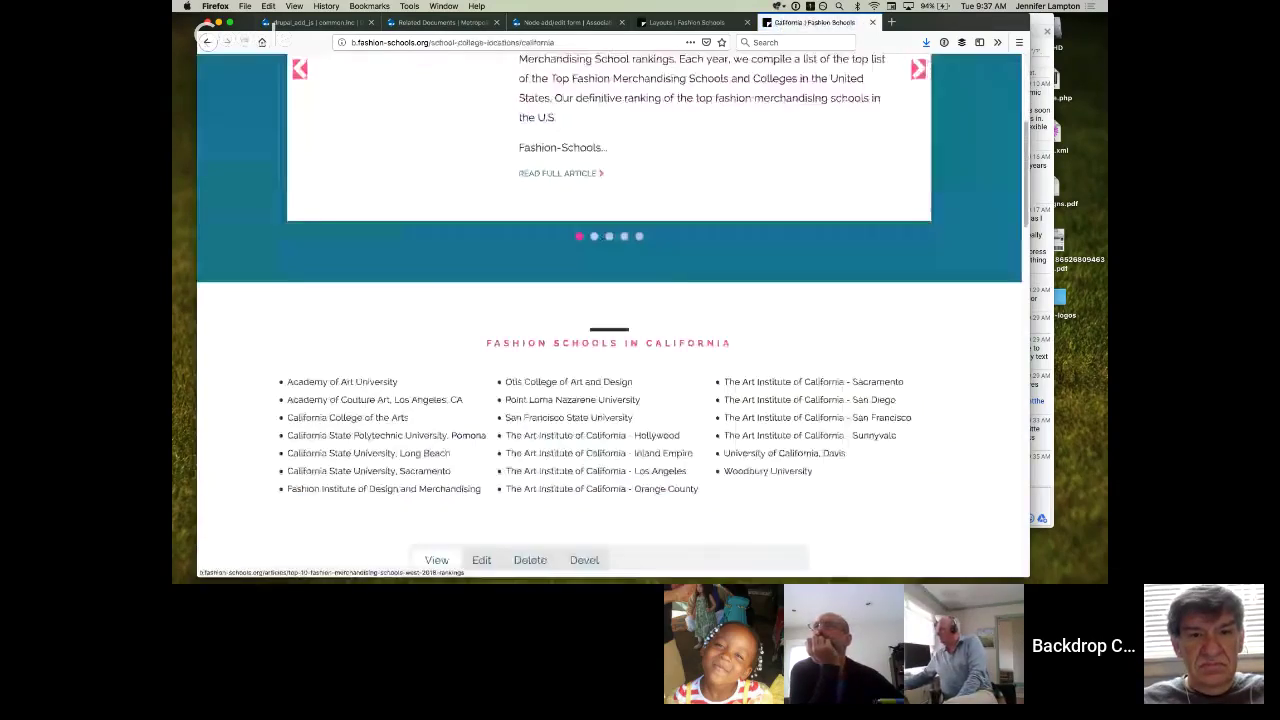
scroll(680, 275, down, 5)
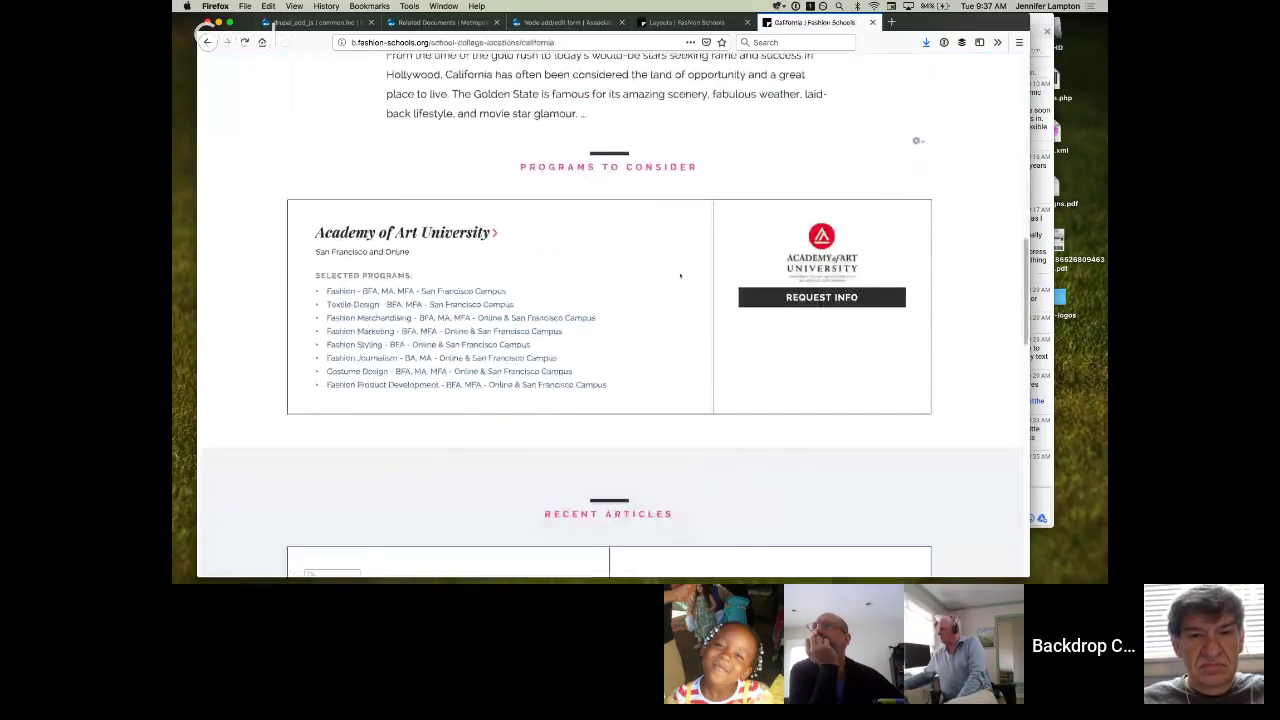
scroll(680, 275, up, 6)
scroll(680, 275, up, 4)
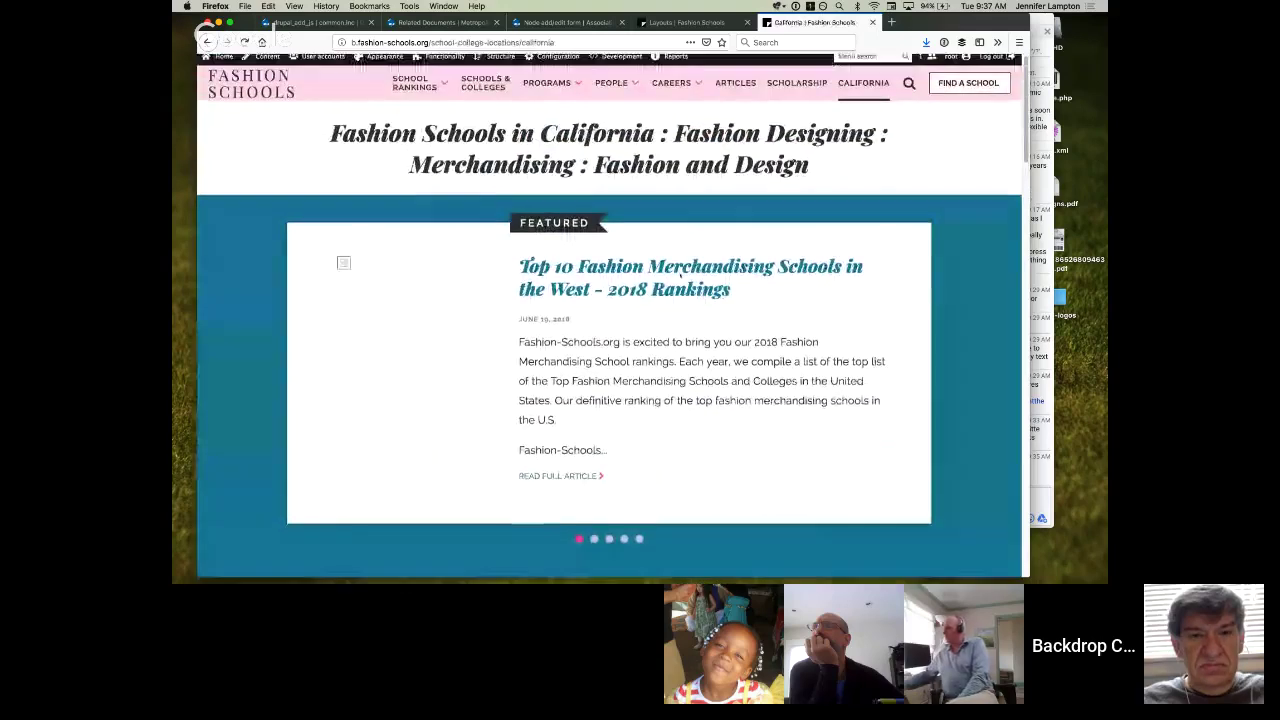
scroll(680, 276, down, 8)
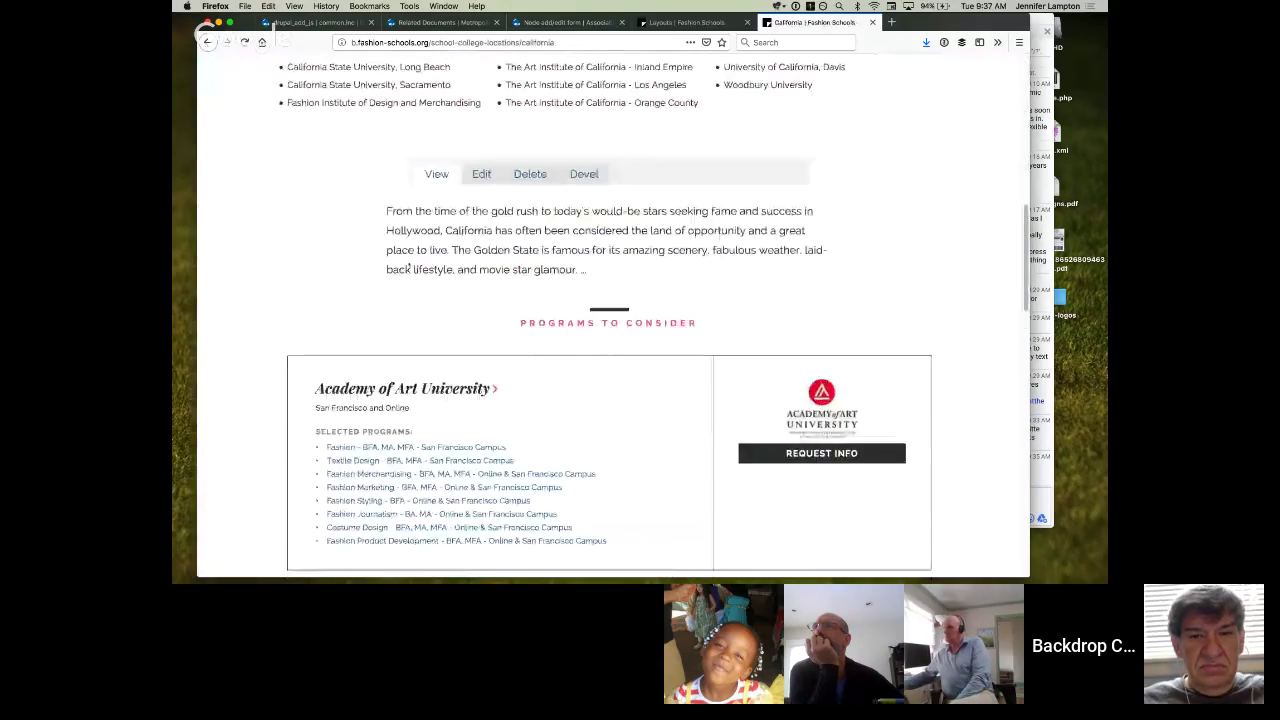
Return to the layouts list and highlight the visibility conditions of the Locations and Category layouts under taxonomy/term/%
click(686, 22)
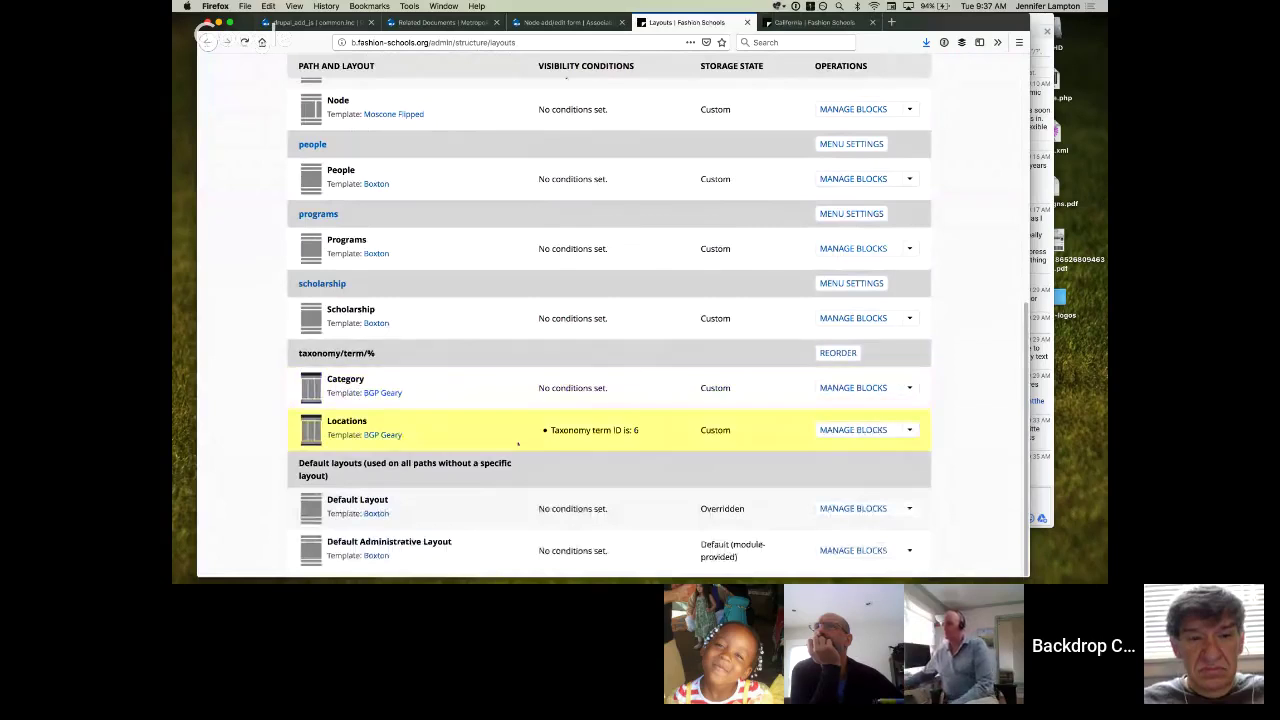
drag(551, 430, 650, 430)
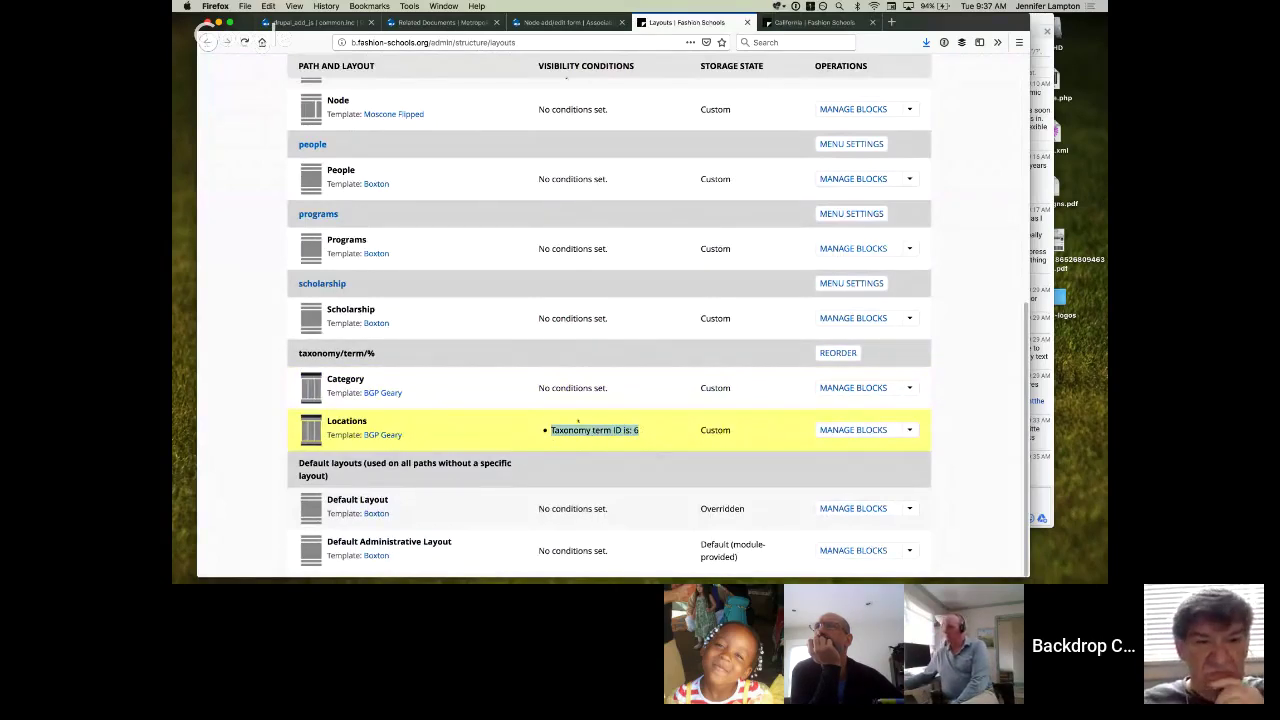
drag(537, 388, 617, 390)
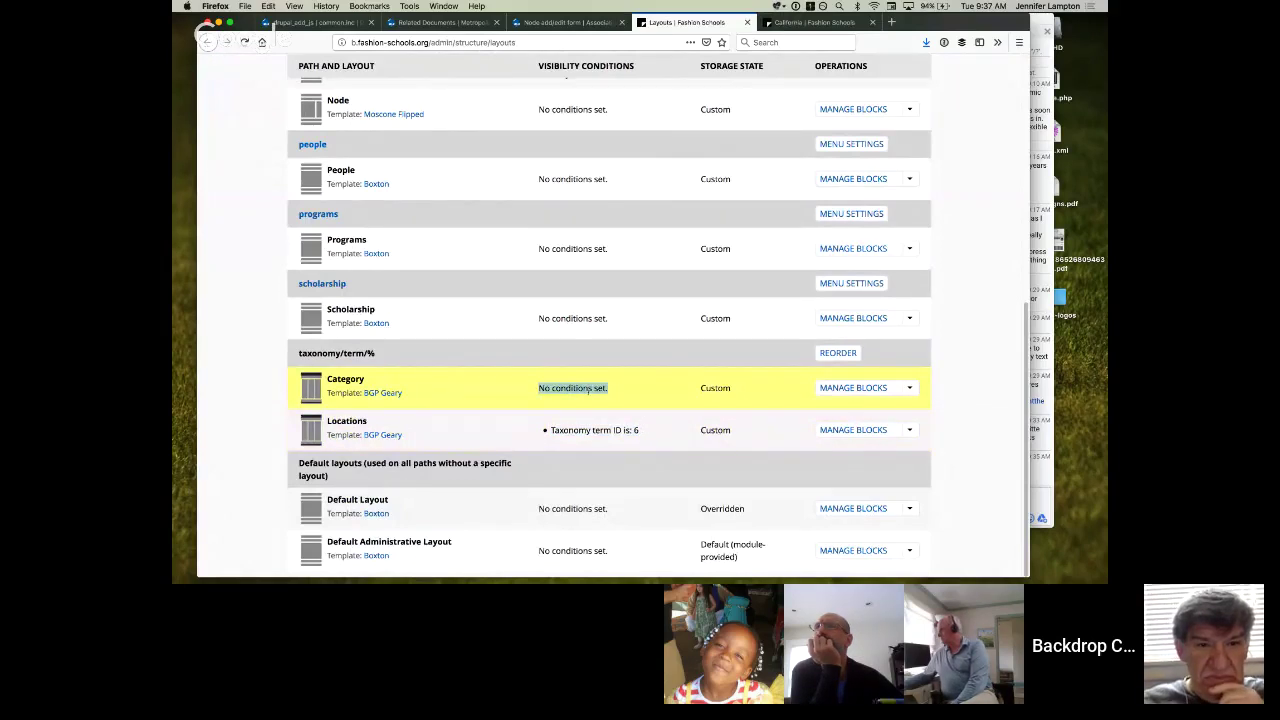
Go back to the node layouts and highlight their node/% path in the layouts list
scroll(587, 388, up, 2)
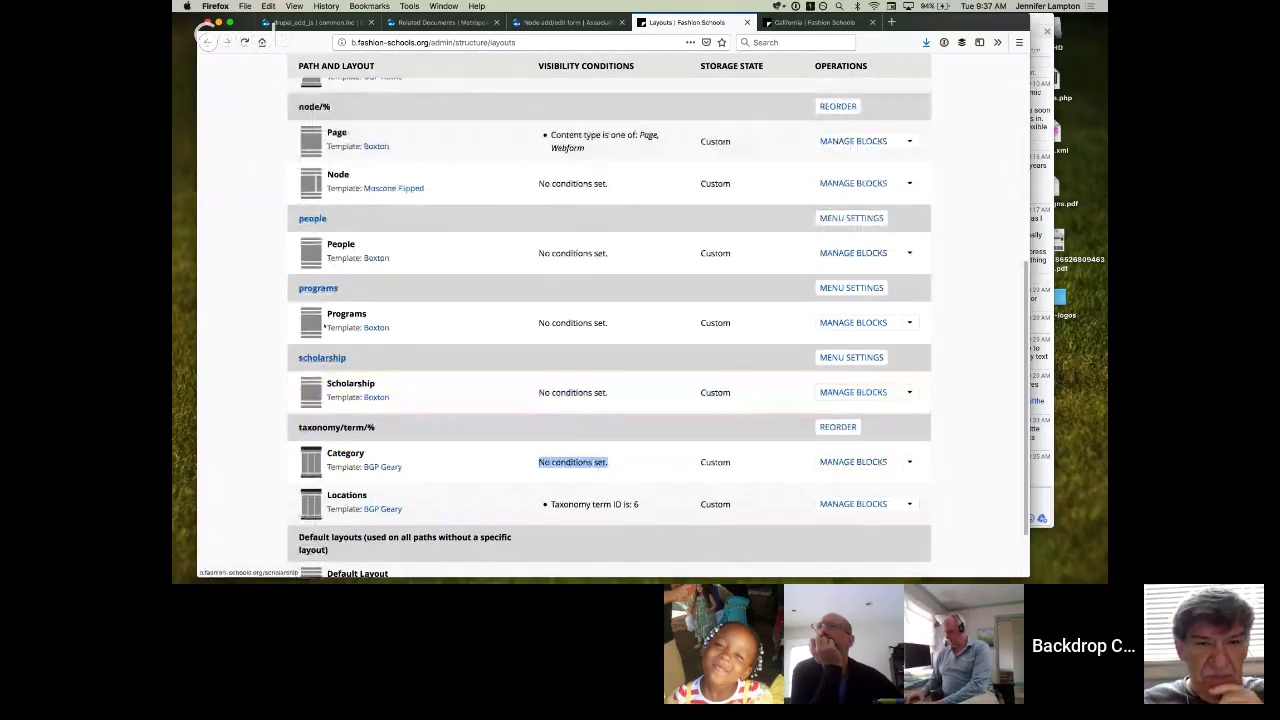
scroll(321, 279, up, 1)
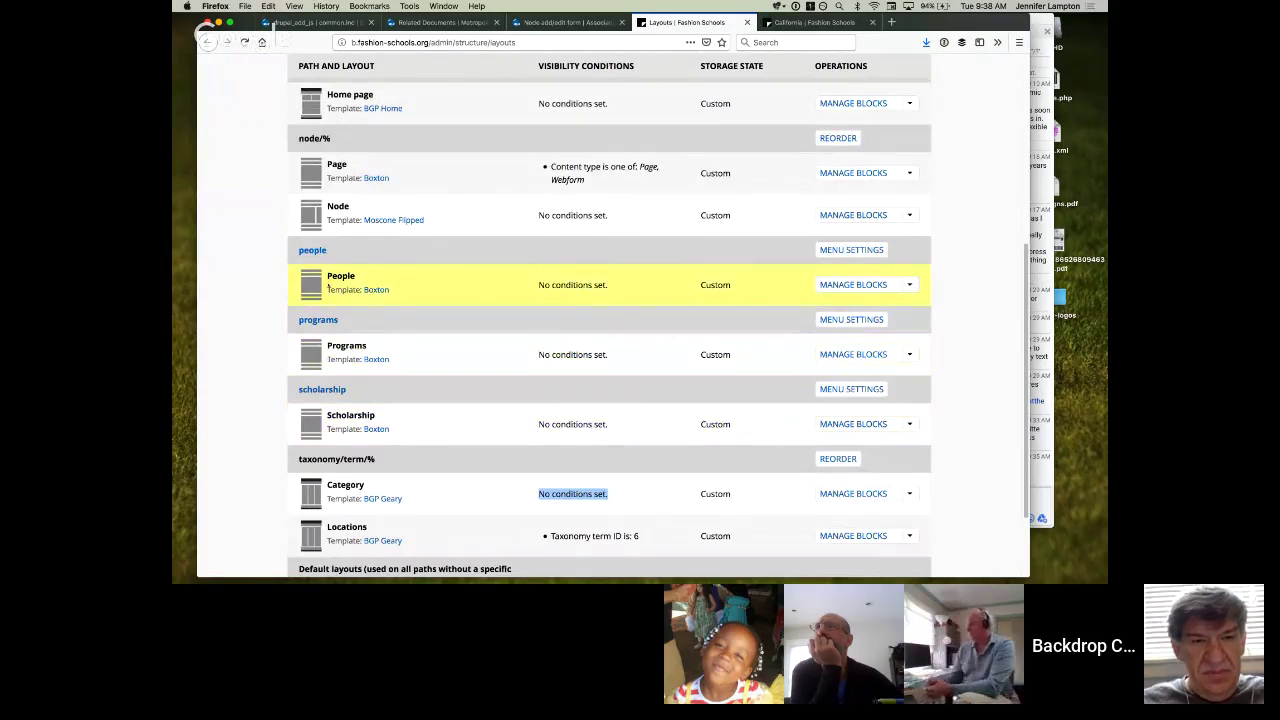
scroll(328, 287, up, 2)
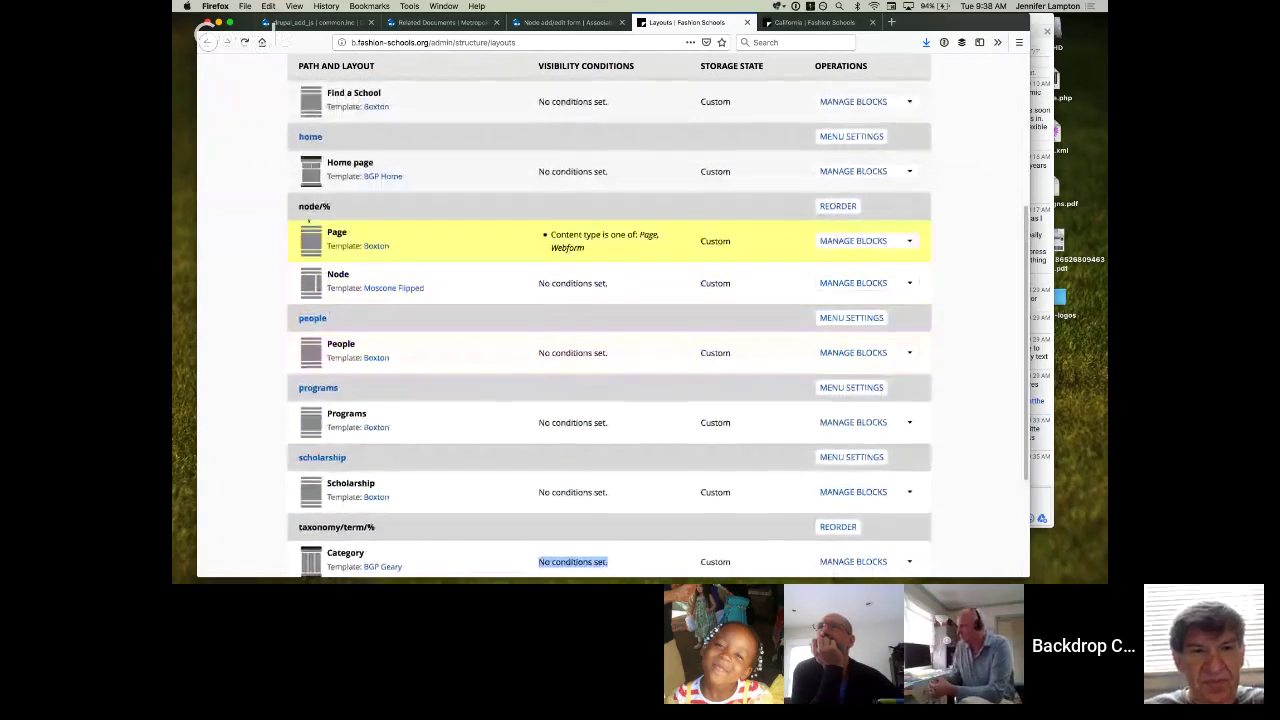
drag(298, 207, 356, 211)
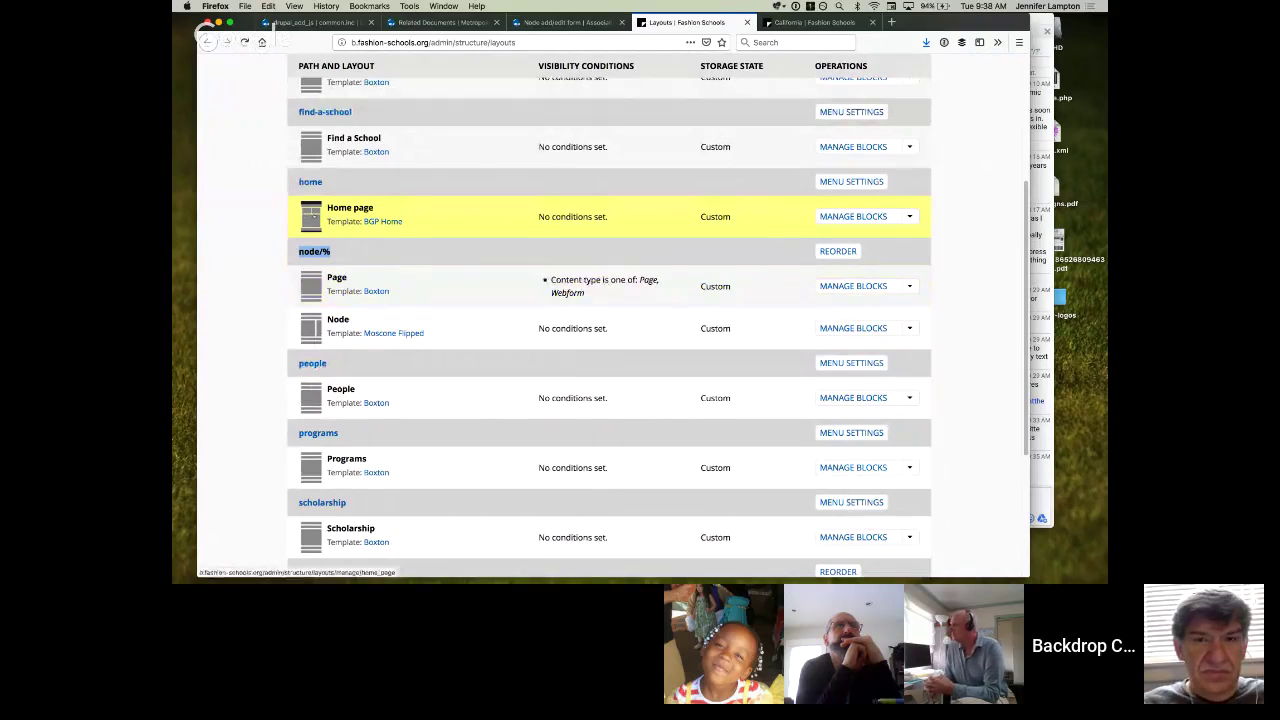
Compare the templates used across the layouts list, from Company info, Find a School and Home page through Category and Locations
scroll(312, 216, up, 2)
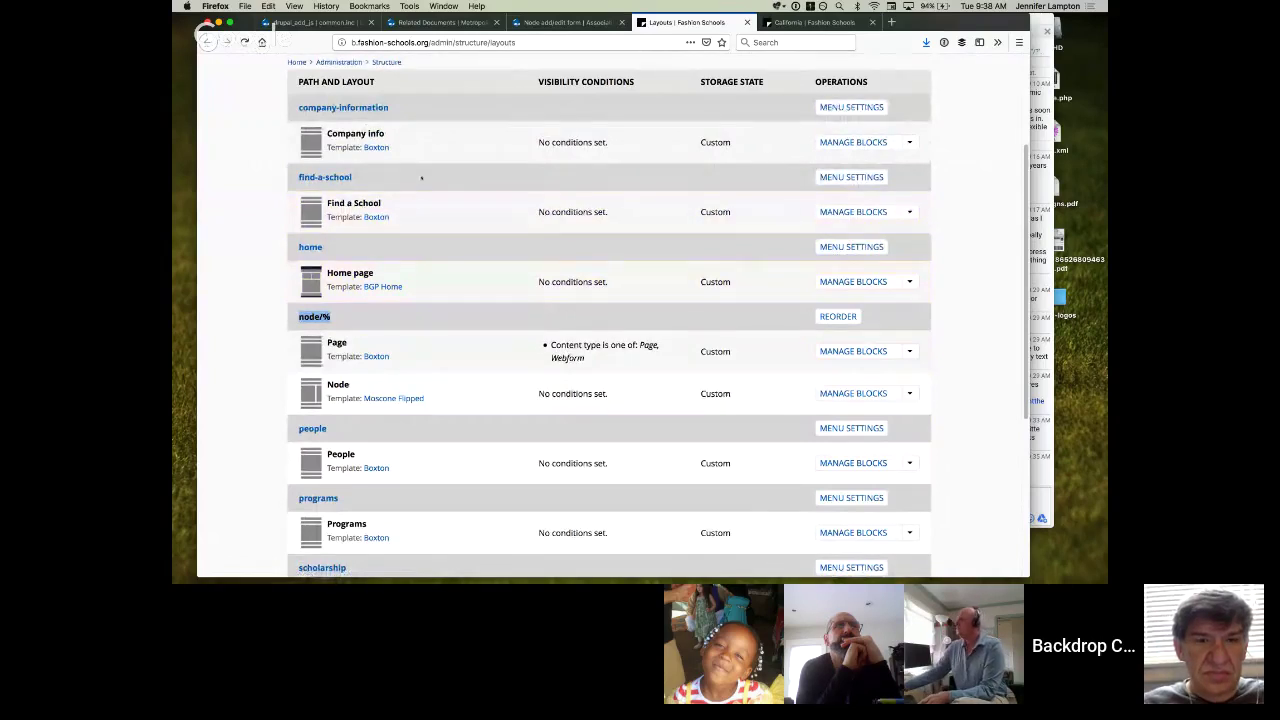
scroll(421, 177, down, 2)
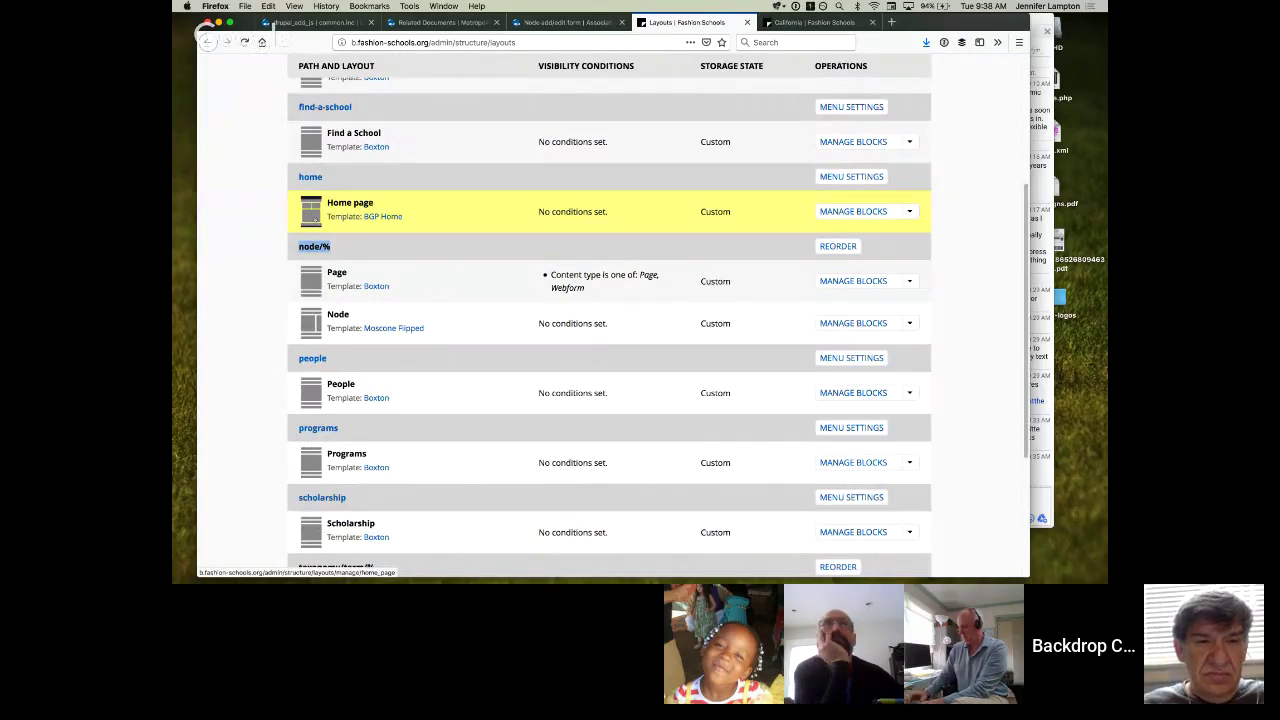
scroll(312, 200, up, 2)
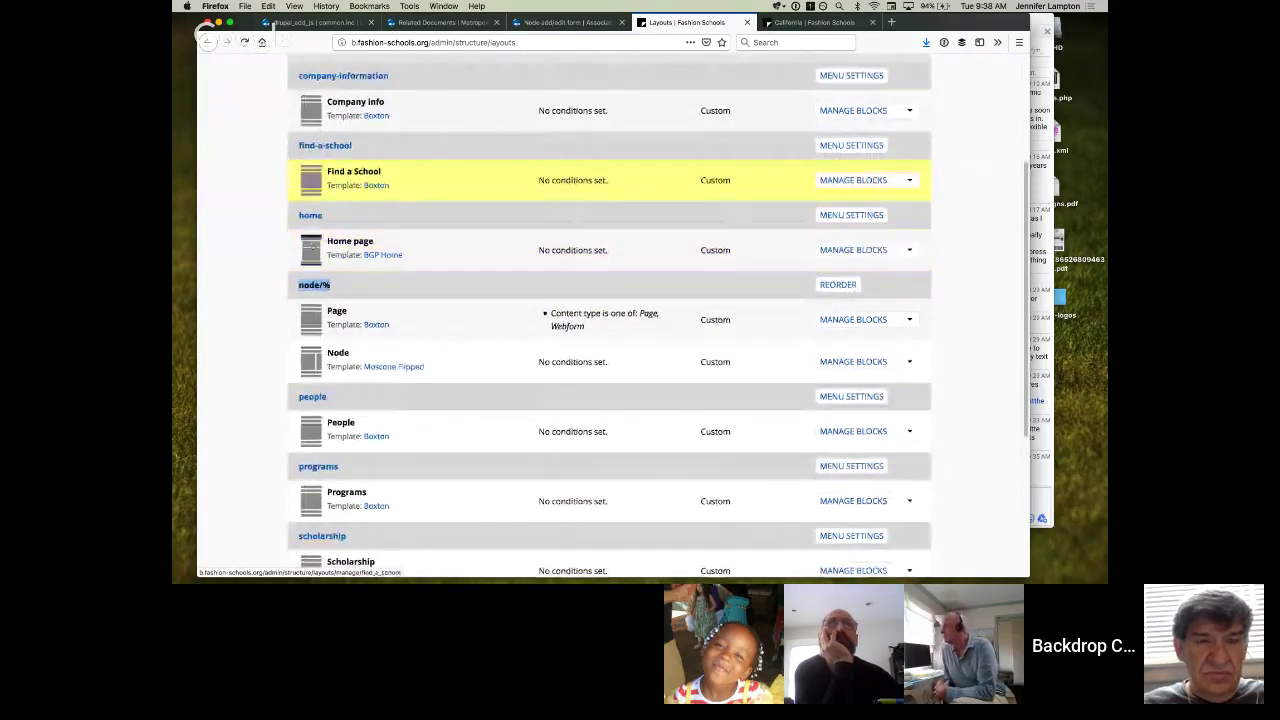
scroll(327, 421, down, 5)
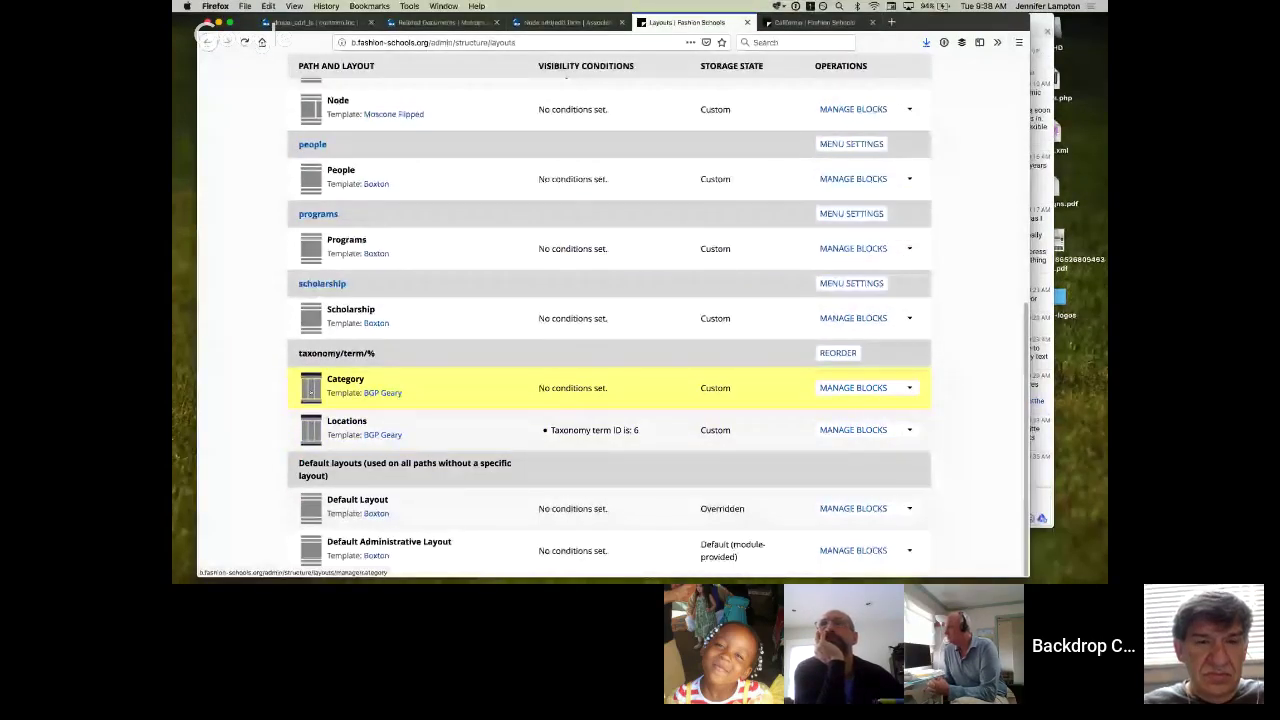
scroll(610, 320, up, 3)
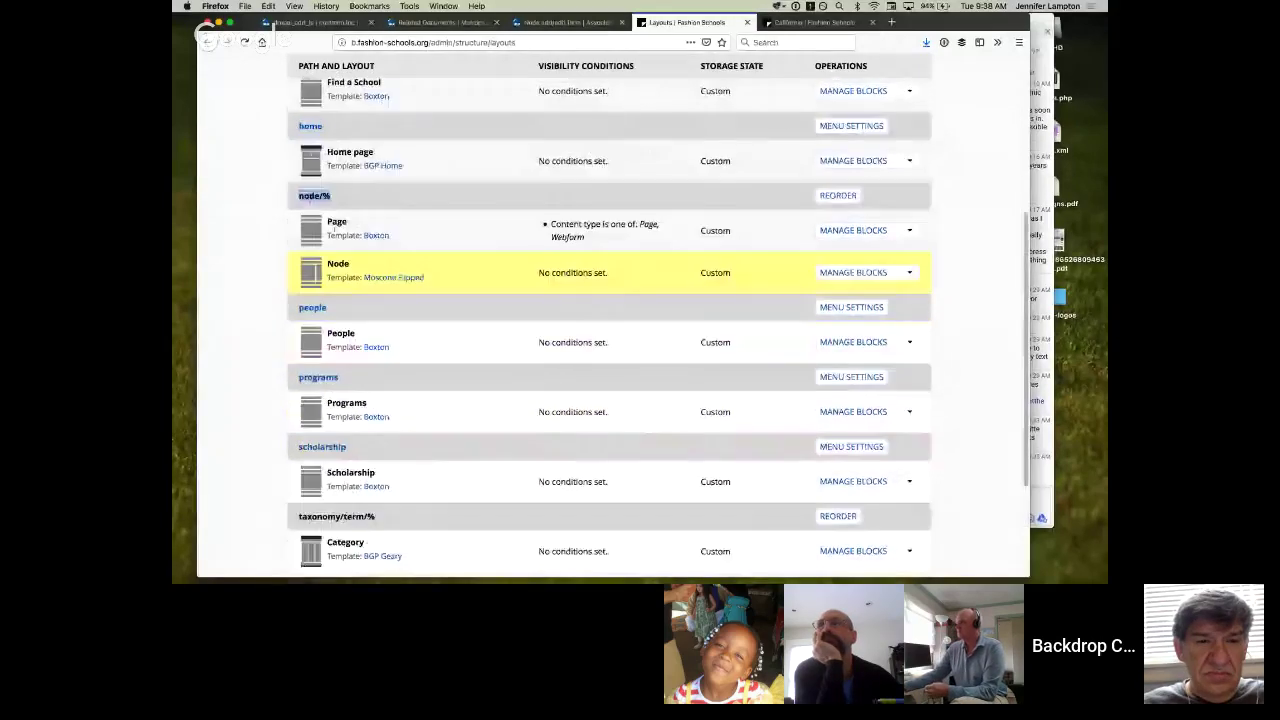
scroll(334, 229, up, 2)
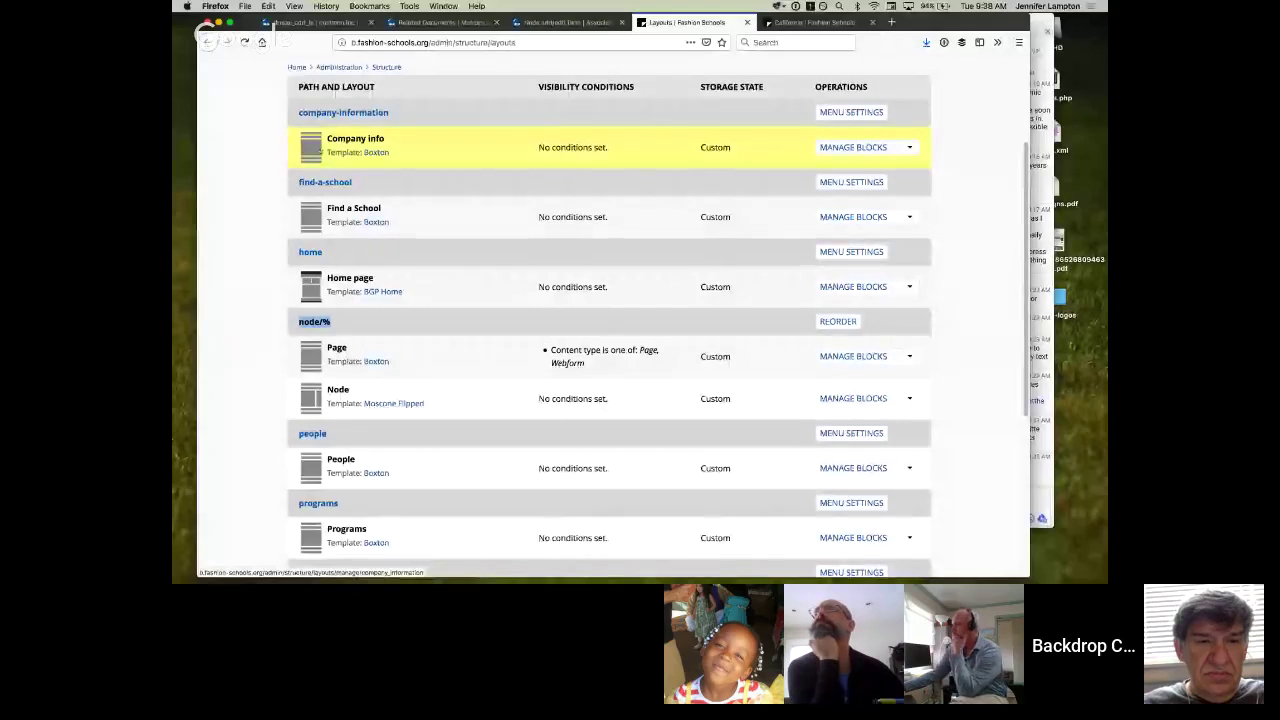
scroll(586, 160, up, 1)
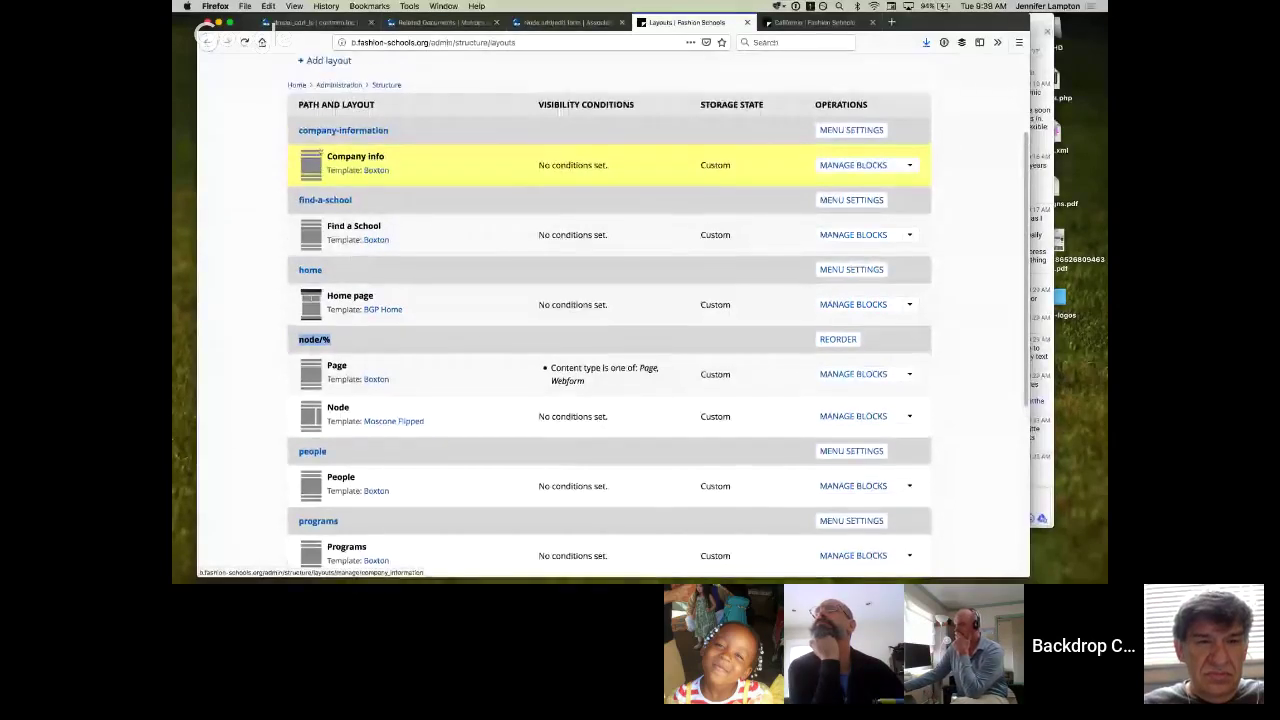
scroll(586, 160, down, 1)
scroll(586, 160, down, 3)
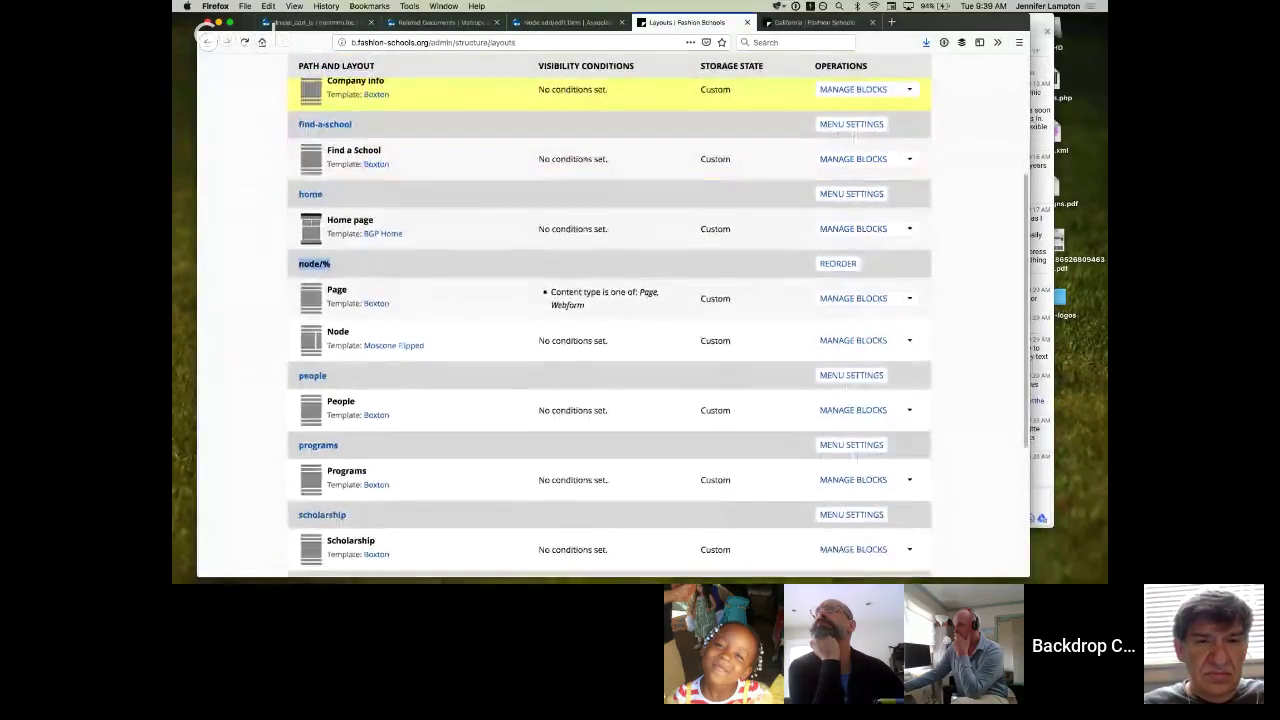
scroll(586, 160, down, 1)
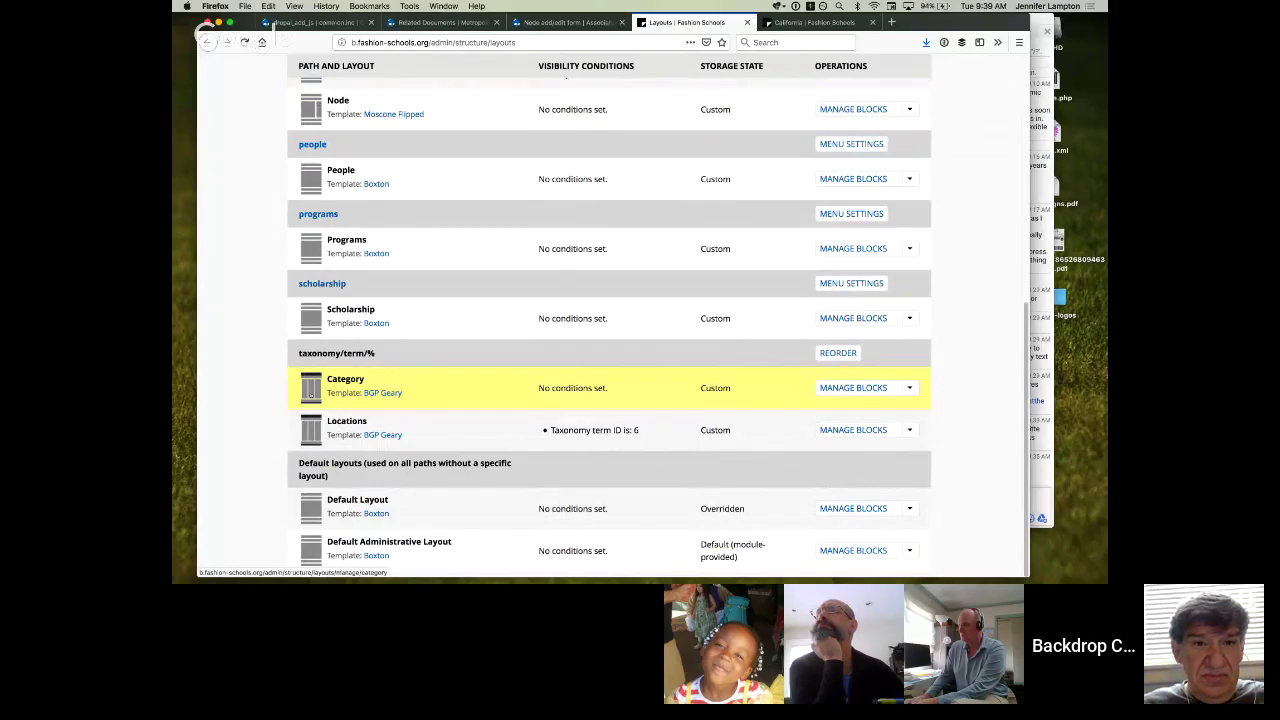
Switch to the Fashion-Schools-01.pdf mockup in Preview and examine page 4 from its header and featured news down to its footer
key(ctrl+Right)
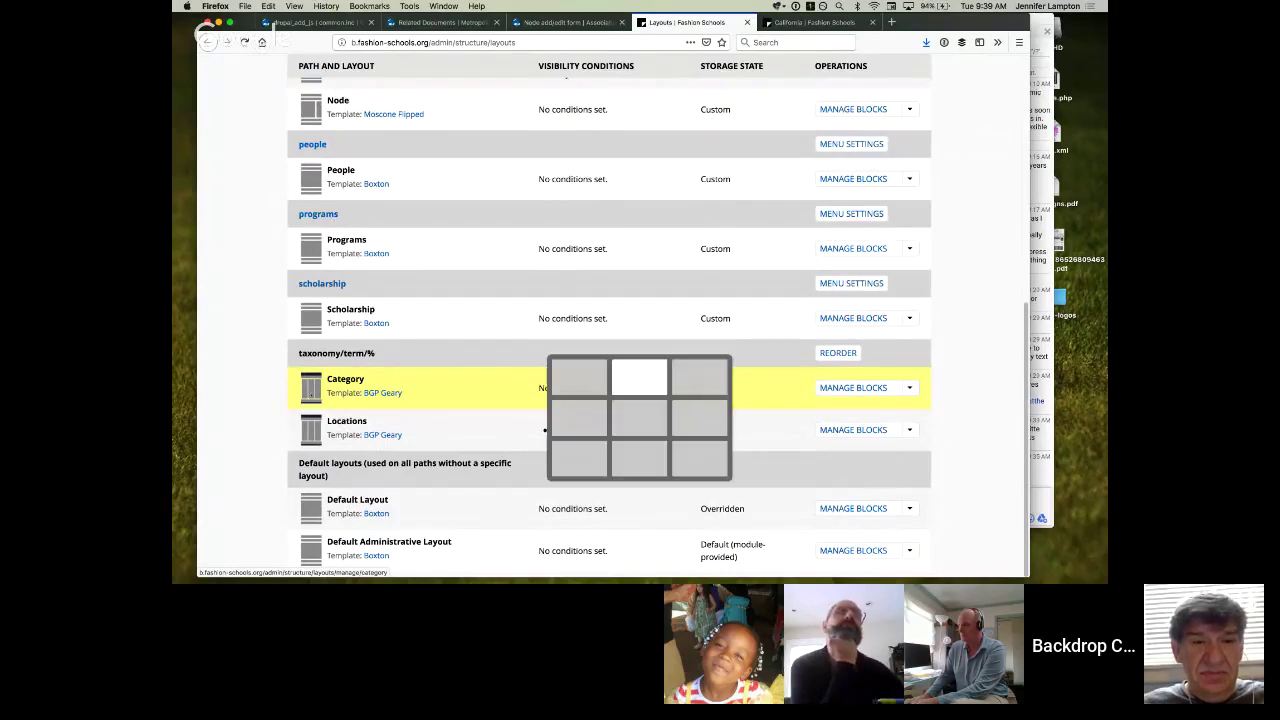
key(ctrl+Right)
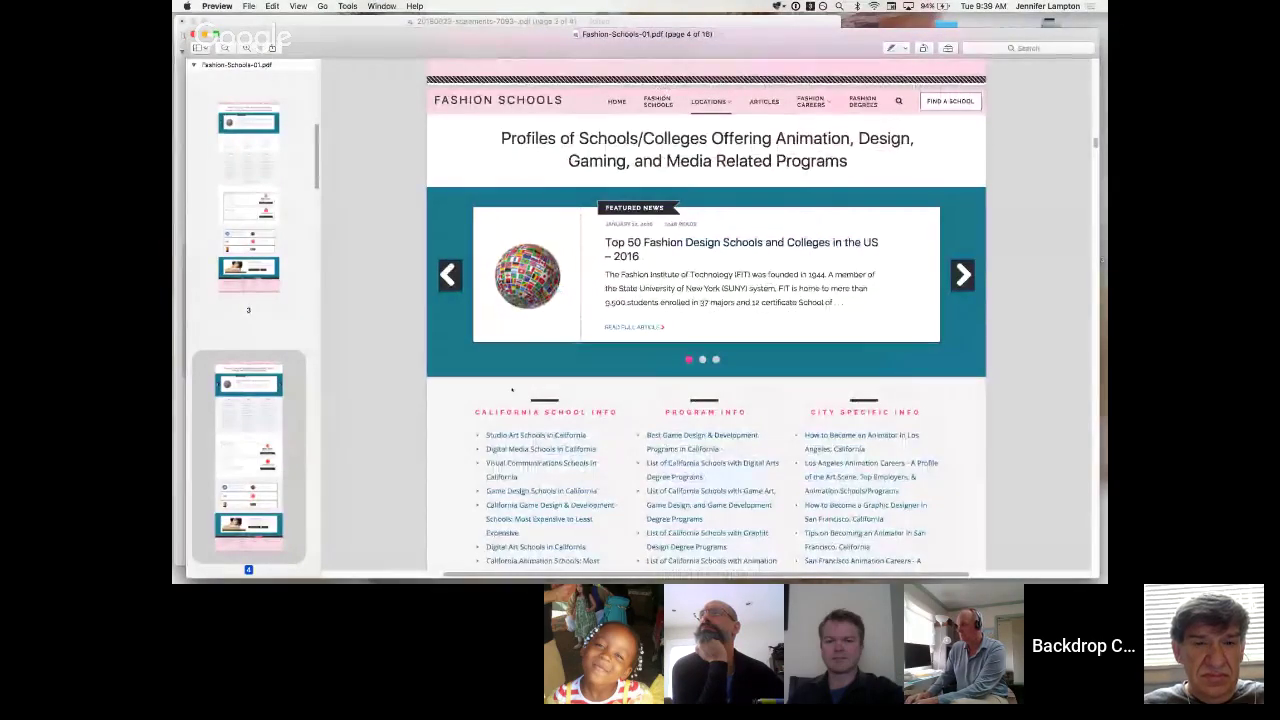
scroll(511, 390, down, 5)
scroll(511, 390, up, 1)
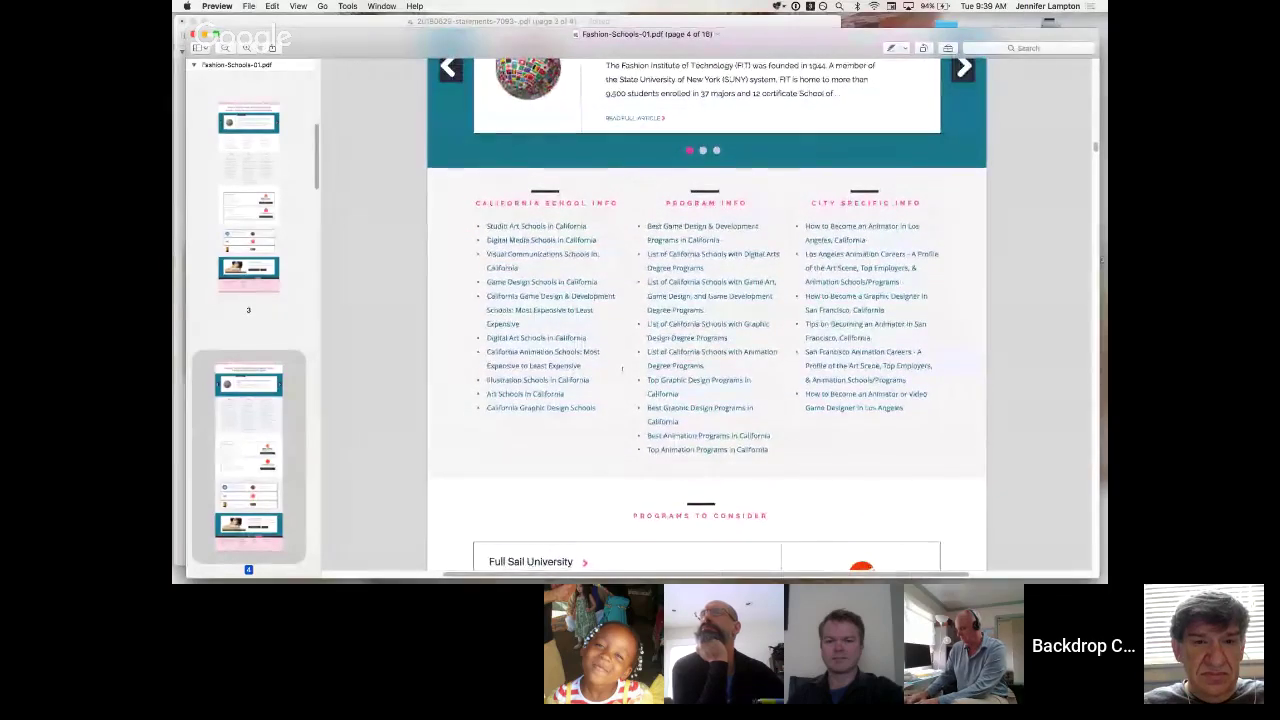
scroll(621, 369, up, 4)
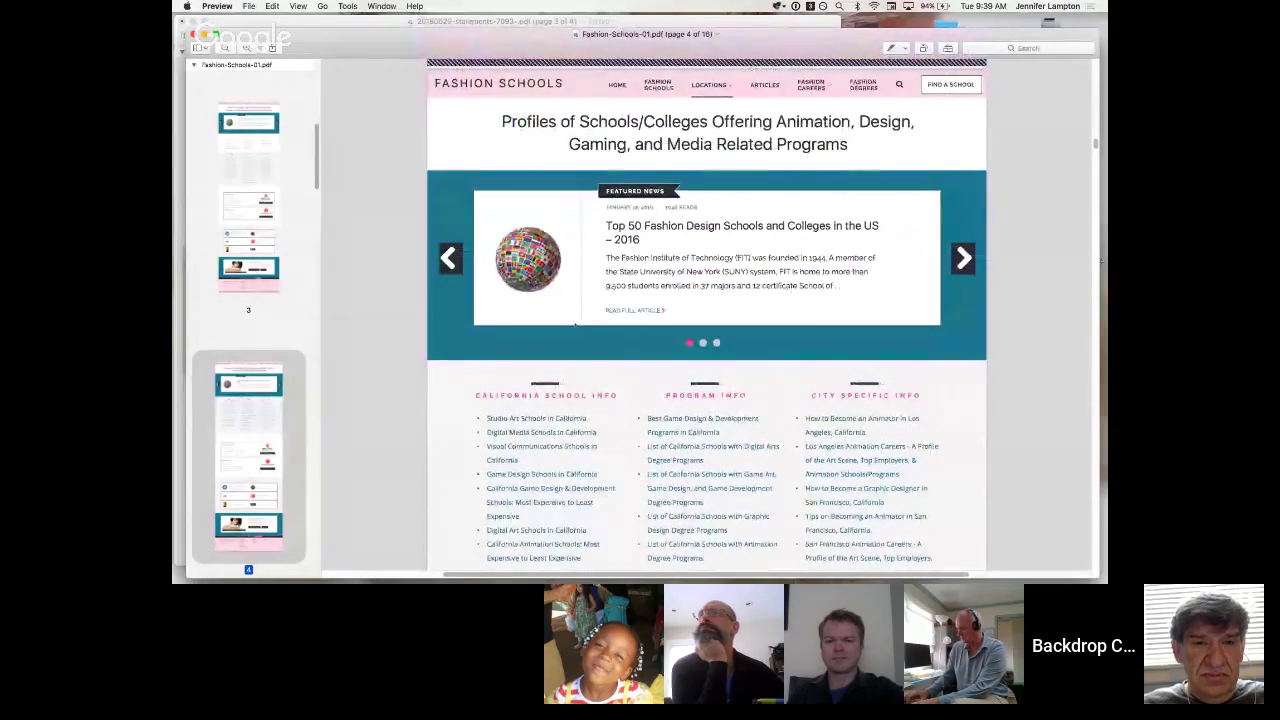
scroll(590, 326, down, 6)
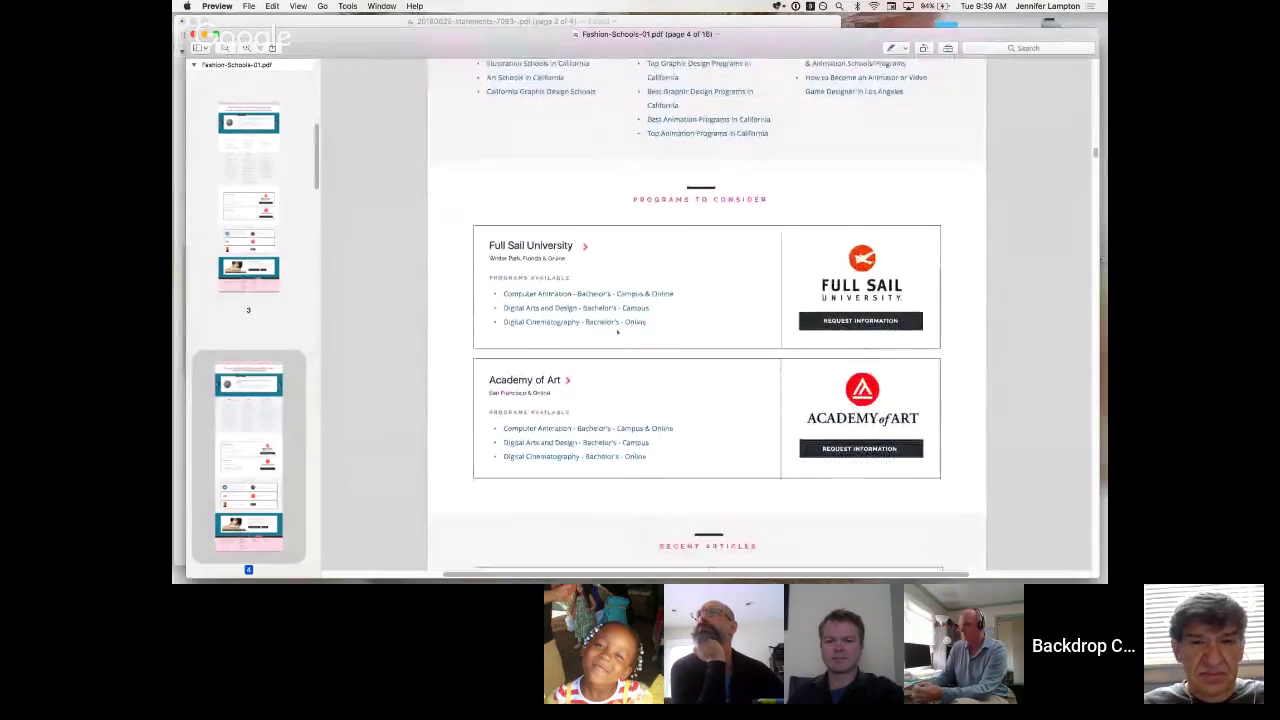
scroll(617, 331, down, 1)
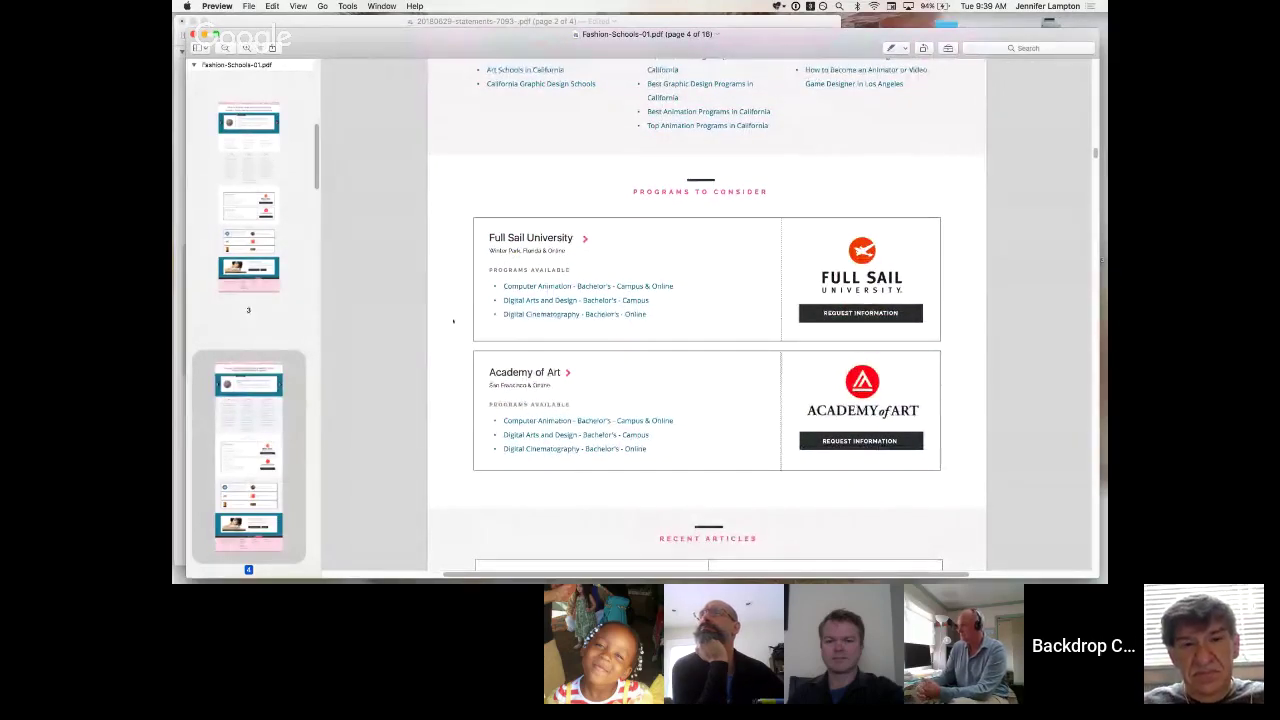
scroll(453, 321, down, 6)
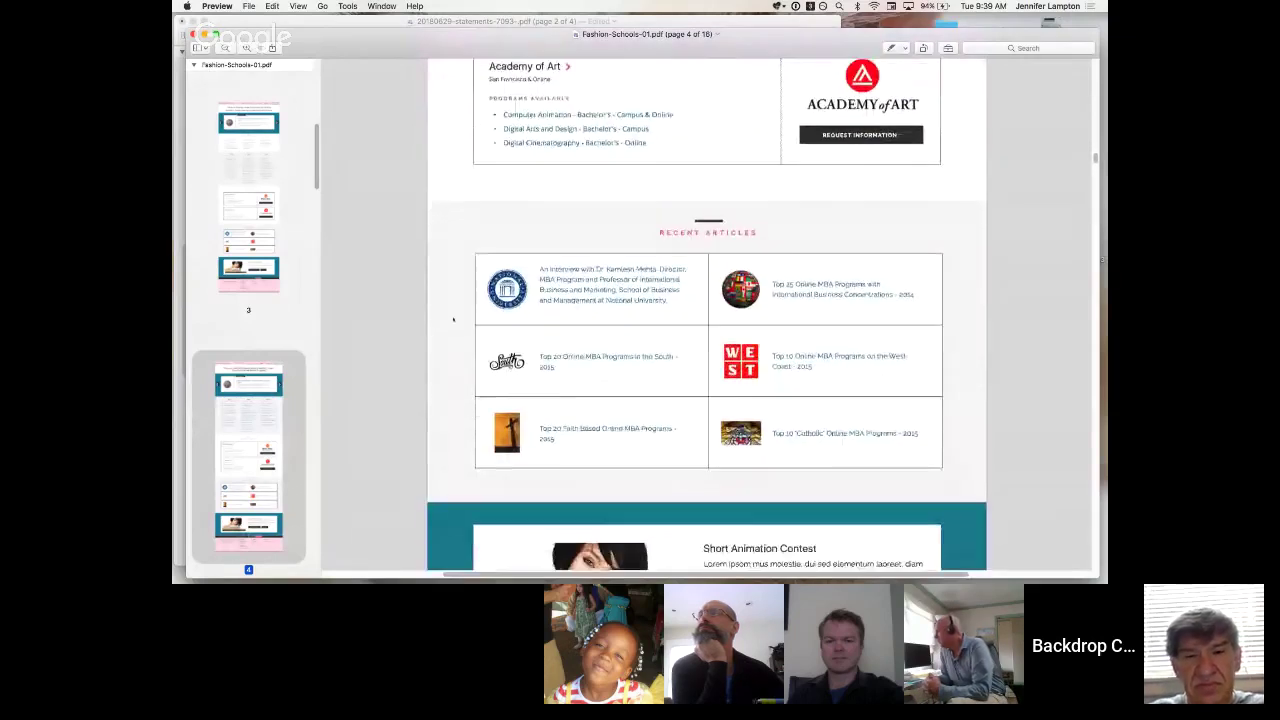
scroll(453, 321, down, 5)
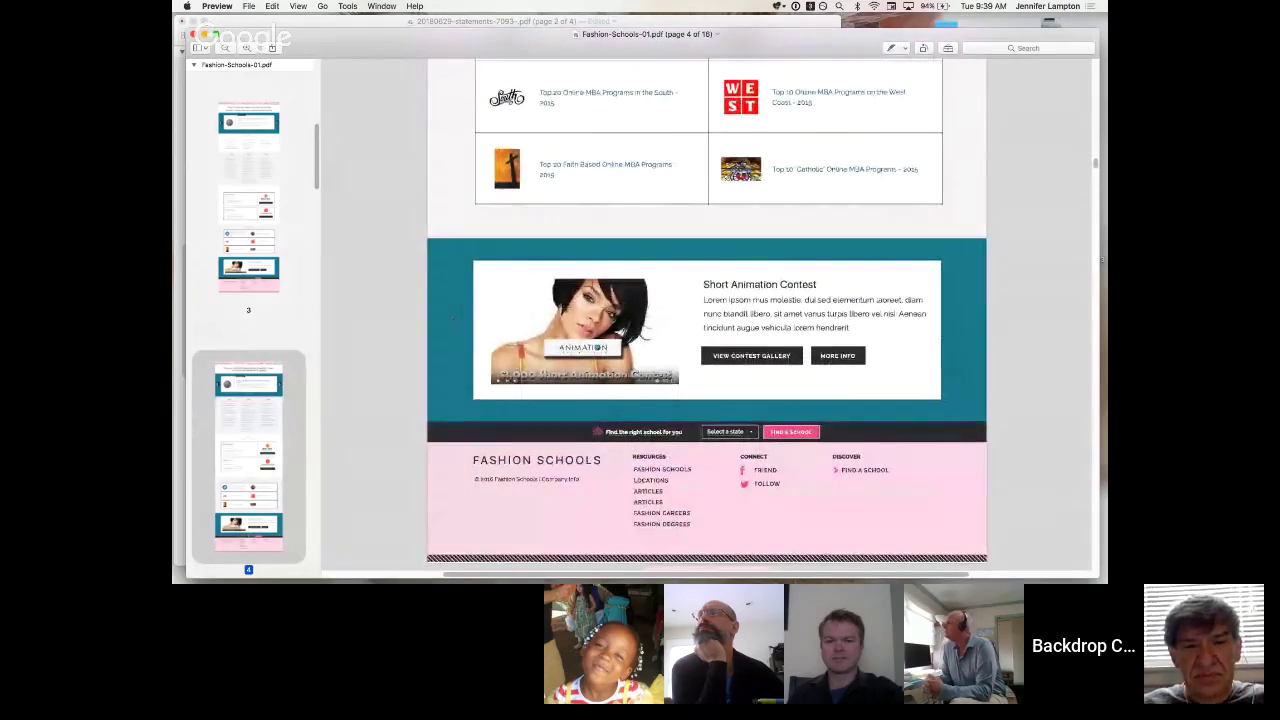
Return to the layouts list in Firefox and open block management for the Category layout
key(ctrl+Left)
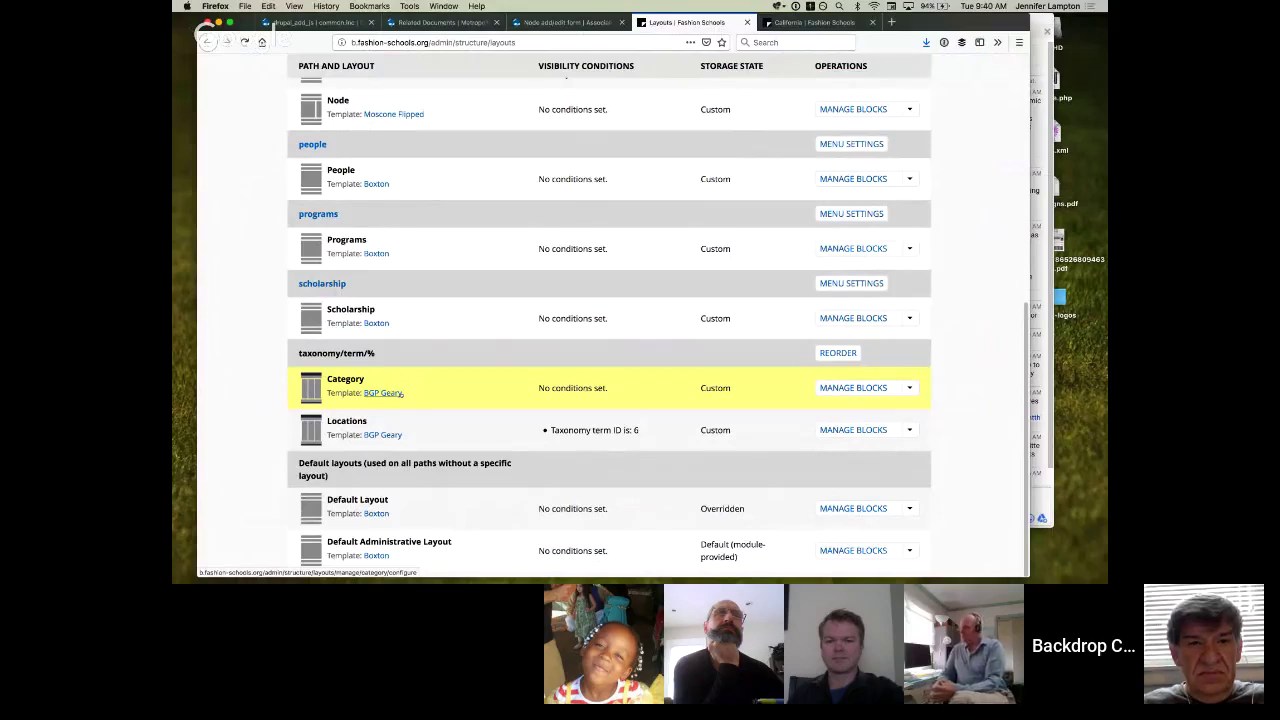
key(XF86AudioLowerVolume)
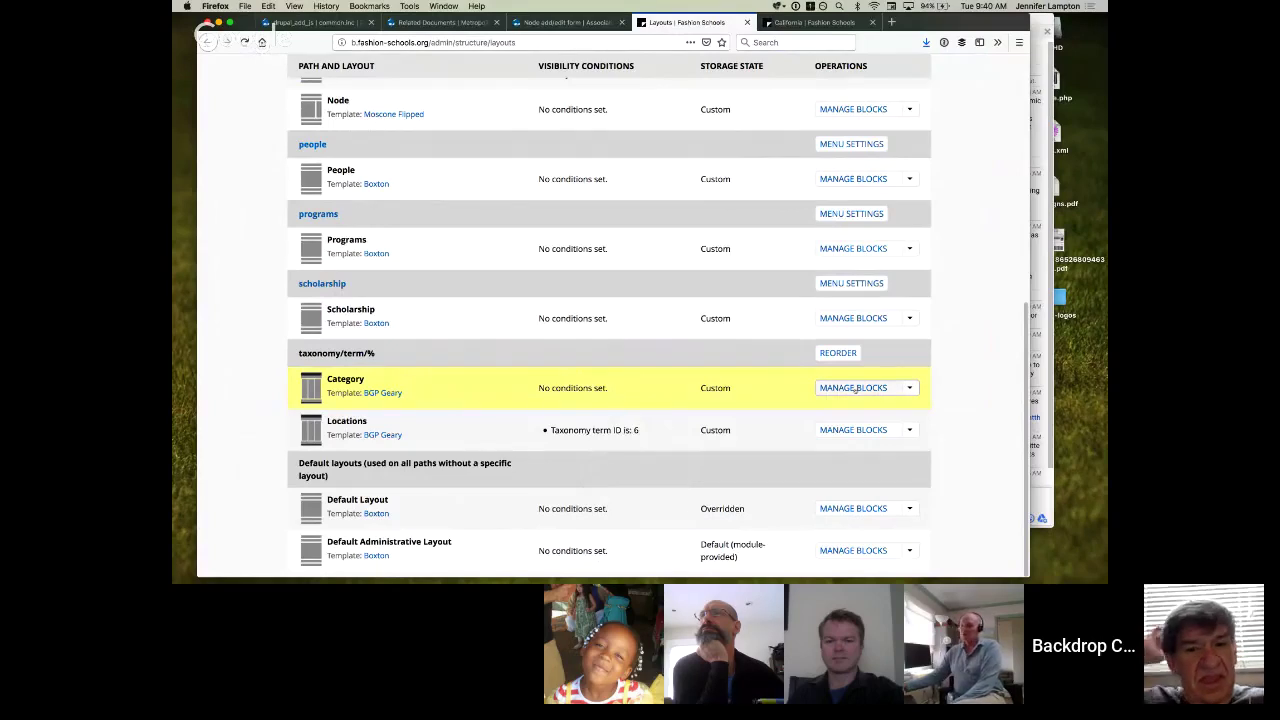
click(855, 388)
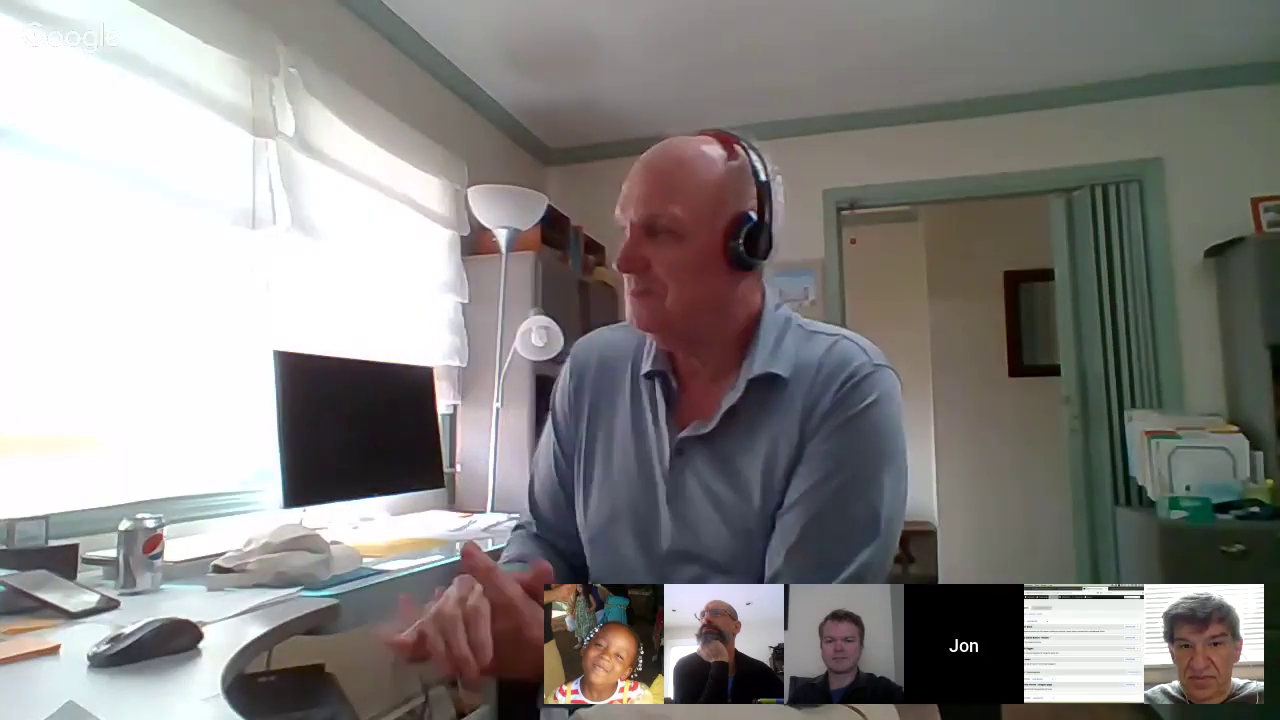
Examine the California locations page from its title and featured slider through the school list and Programs to Consider down to Recent Articles
click(805, 22)
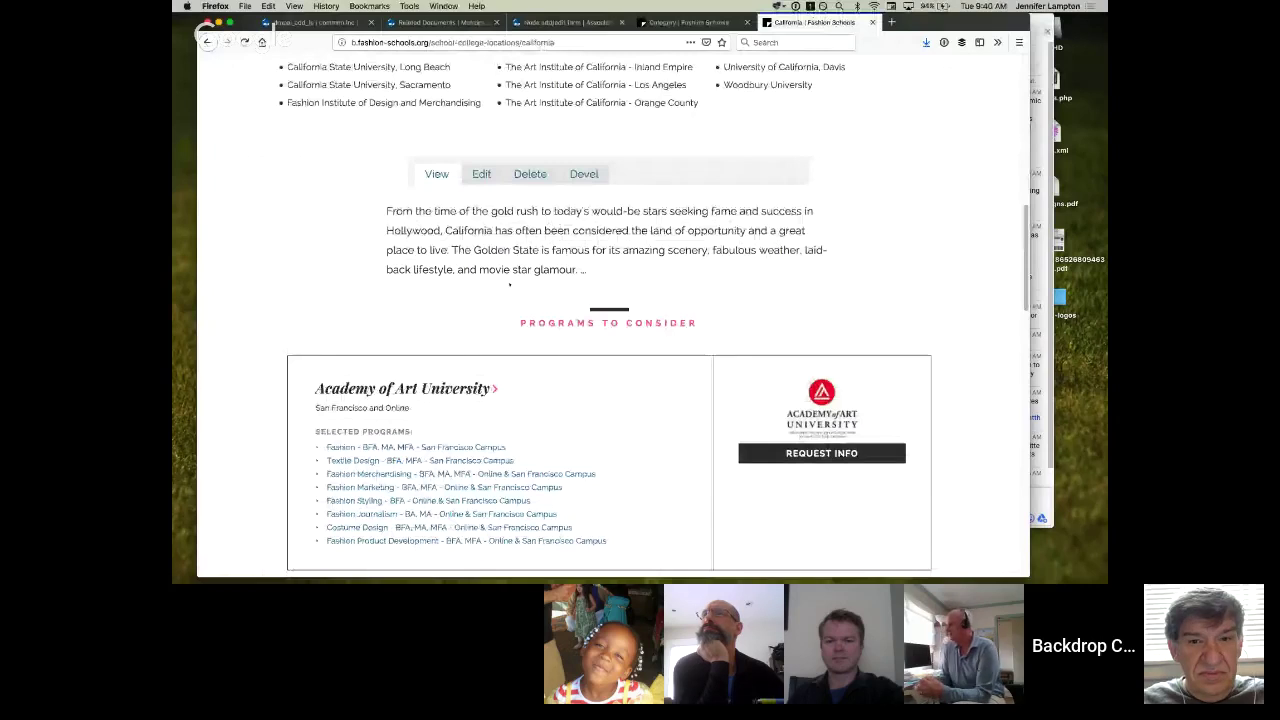
scroll(964, 188, up, 10)
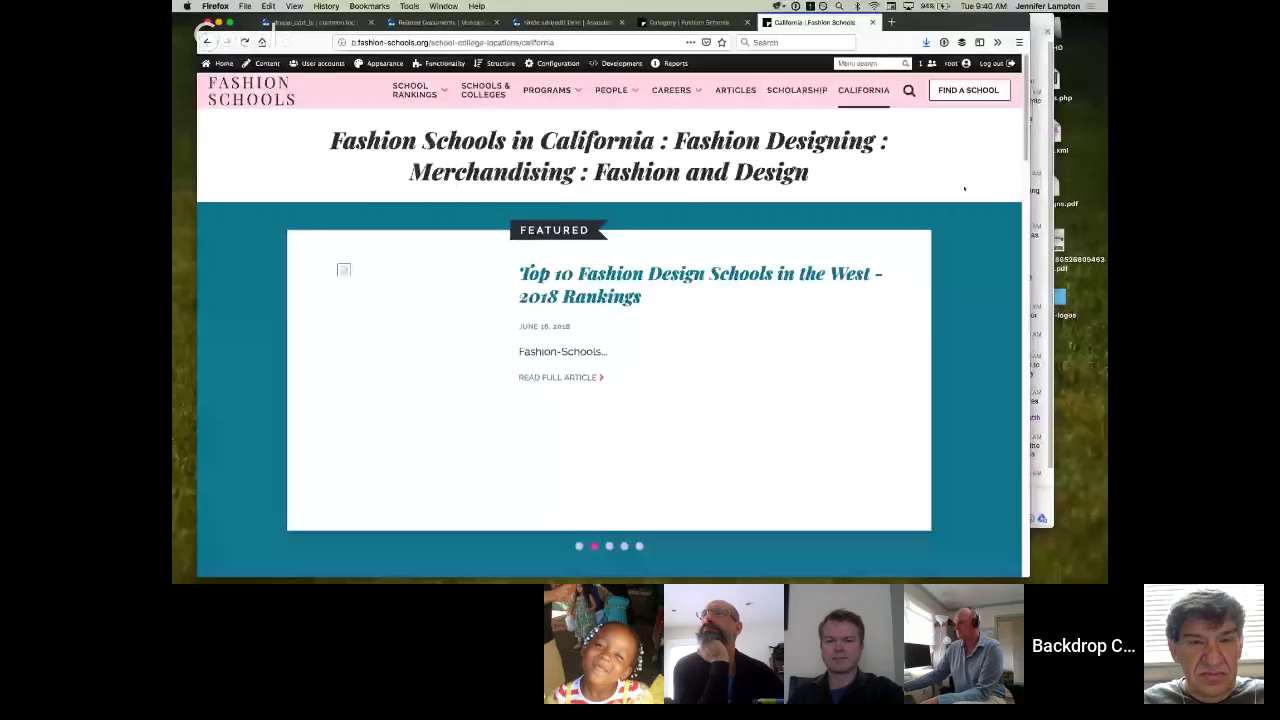
scroll(964, 188, down, 2)
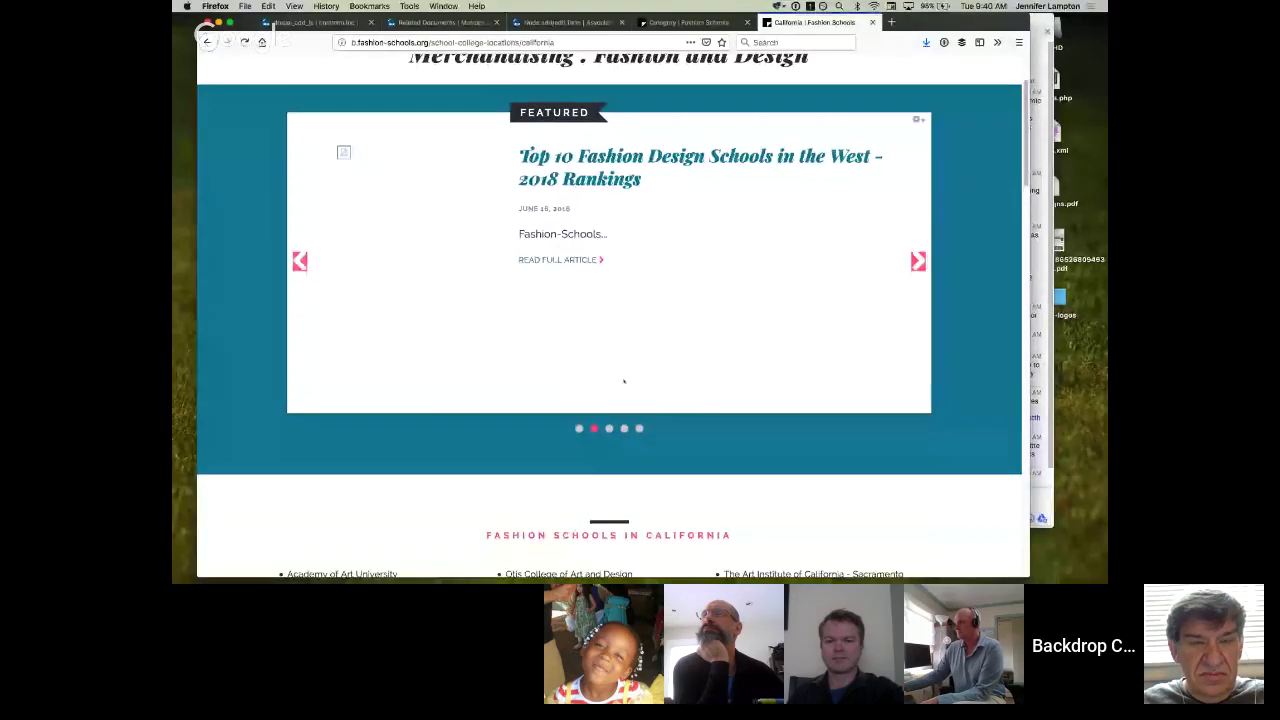
scroll(623, 381, down, 7)
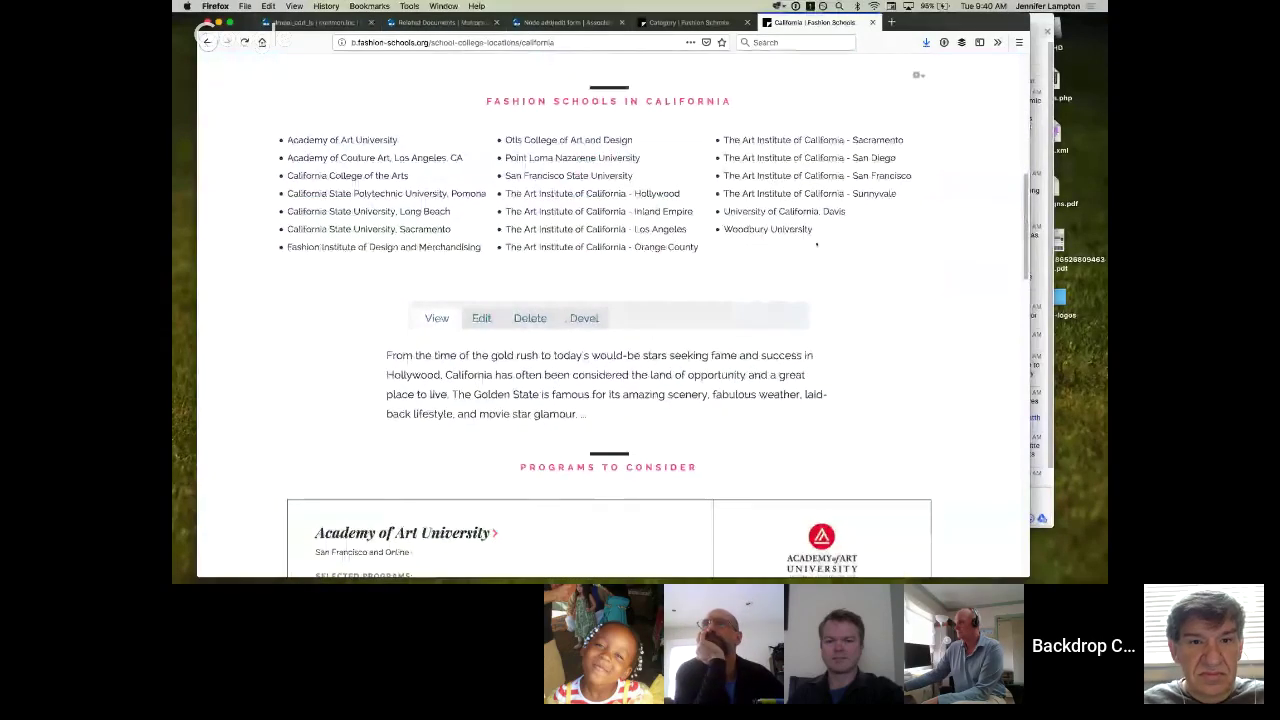
scroll(817, 244, down, 1)
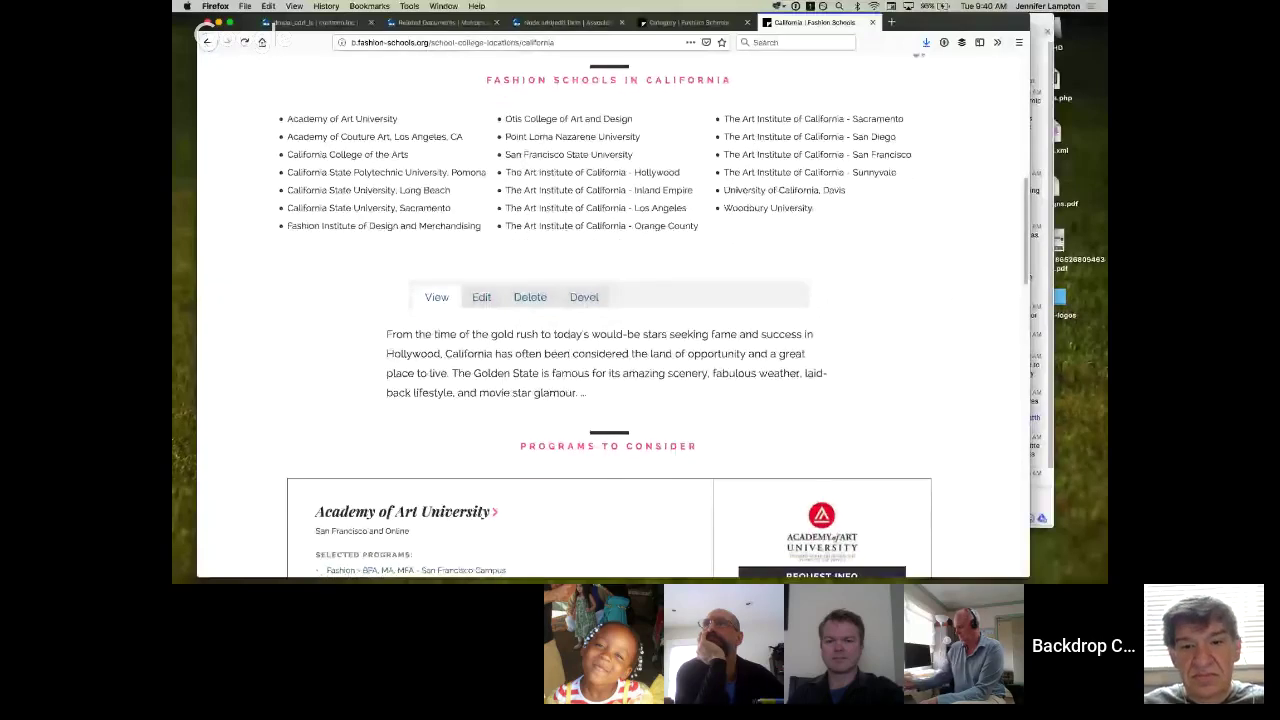
scroll(567, 308, down, 2)
scroll(592, 283, down, 12)
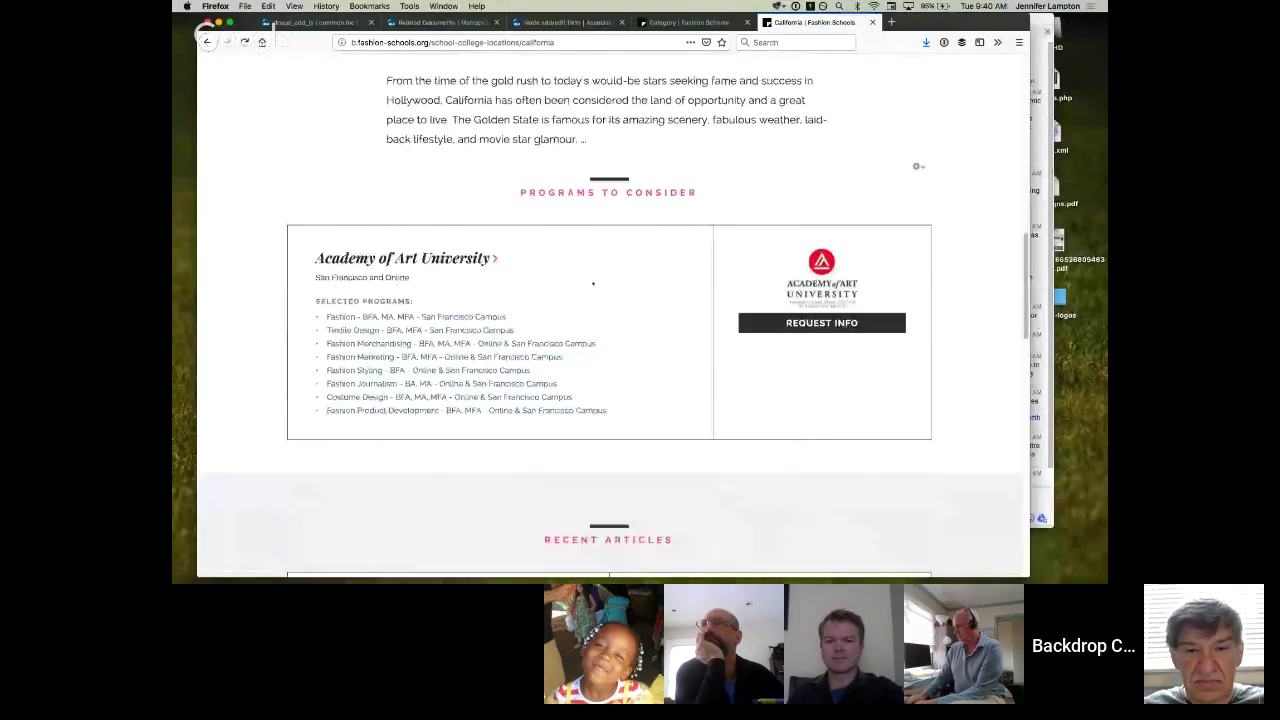
Compare the header blocks of the Category layout with the California page's header, toggling the site's search bar
click(688, 22)
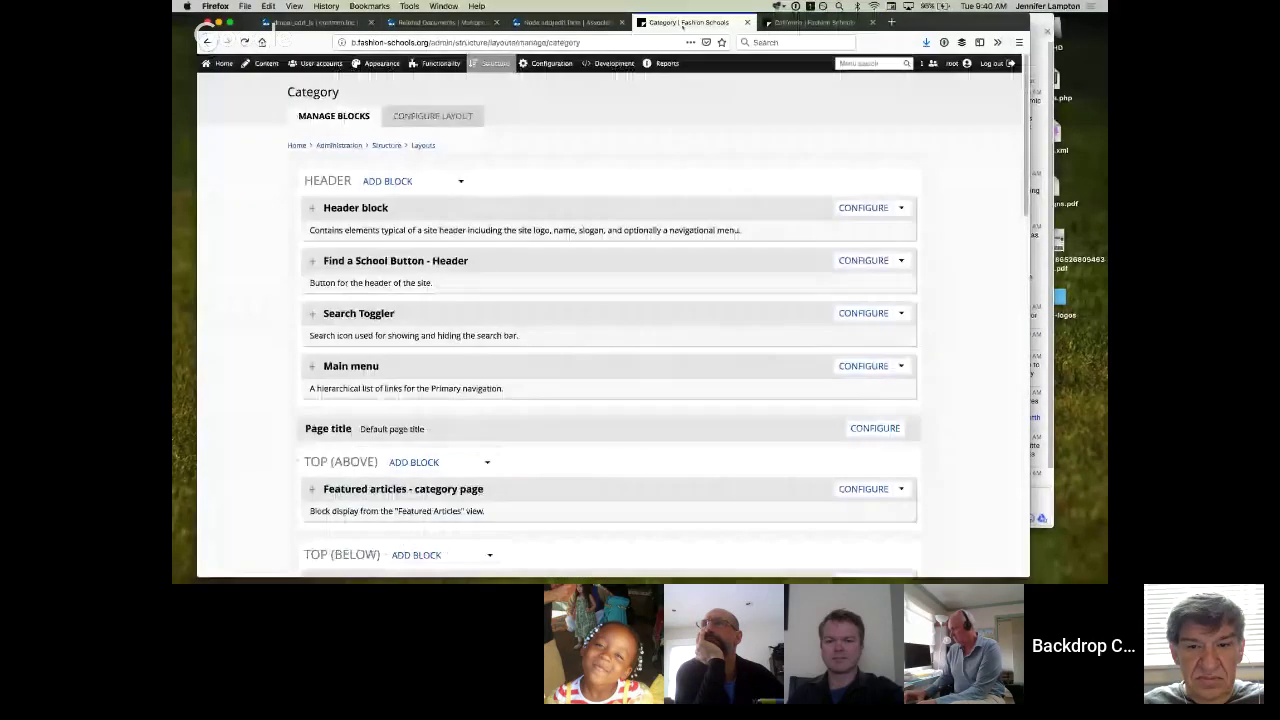
scroll(344, 172, down, 1)
scroll(344, 172, down, 2)
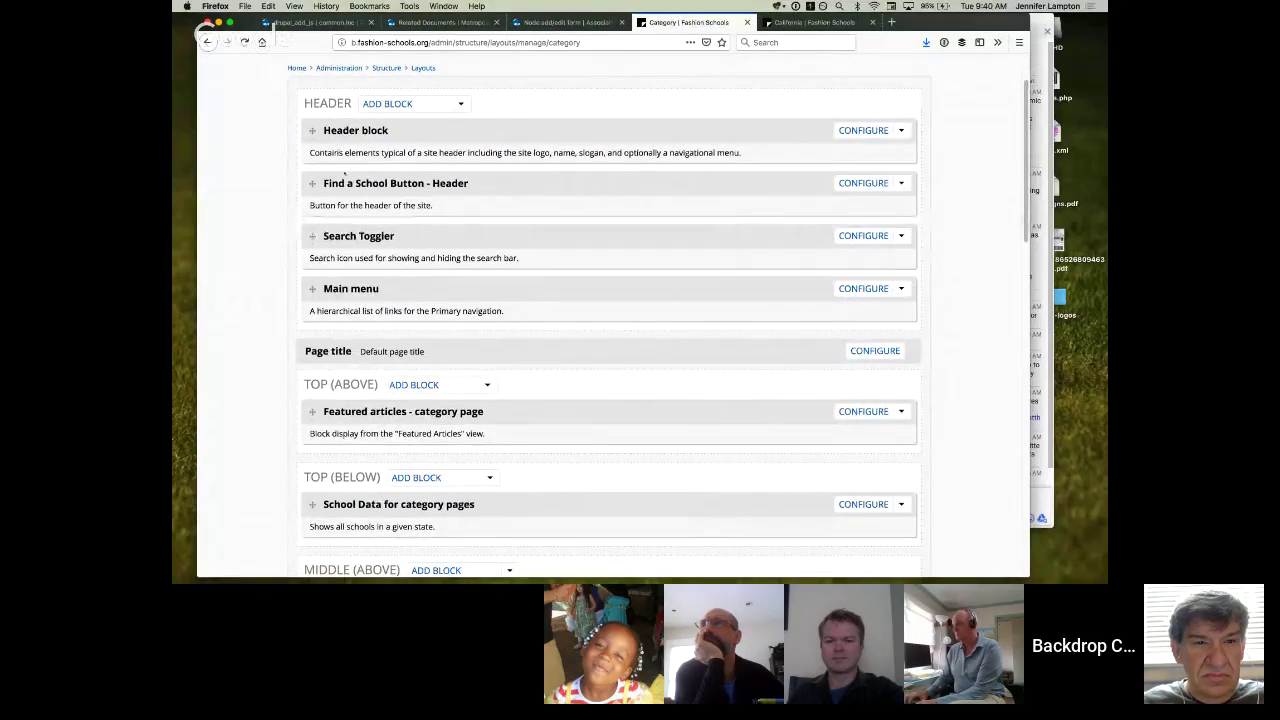
scroll(349, 196, down, 2)
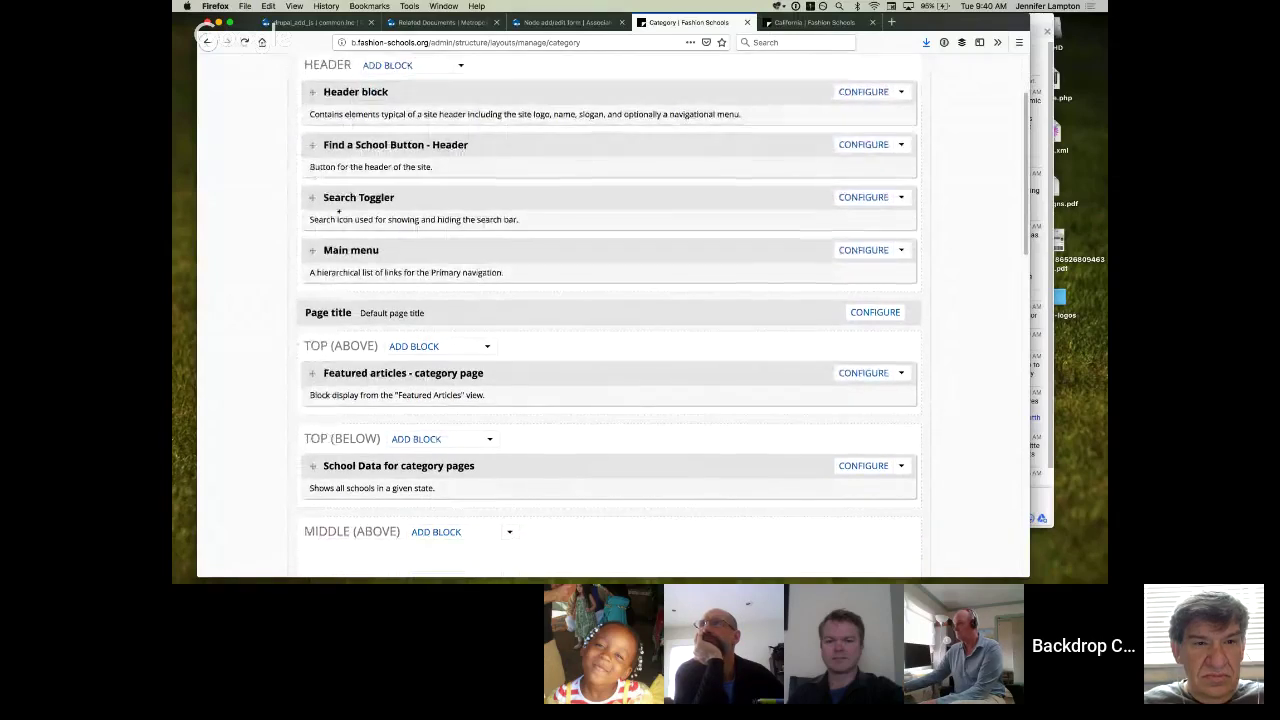
key(ctrl+Tab)
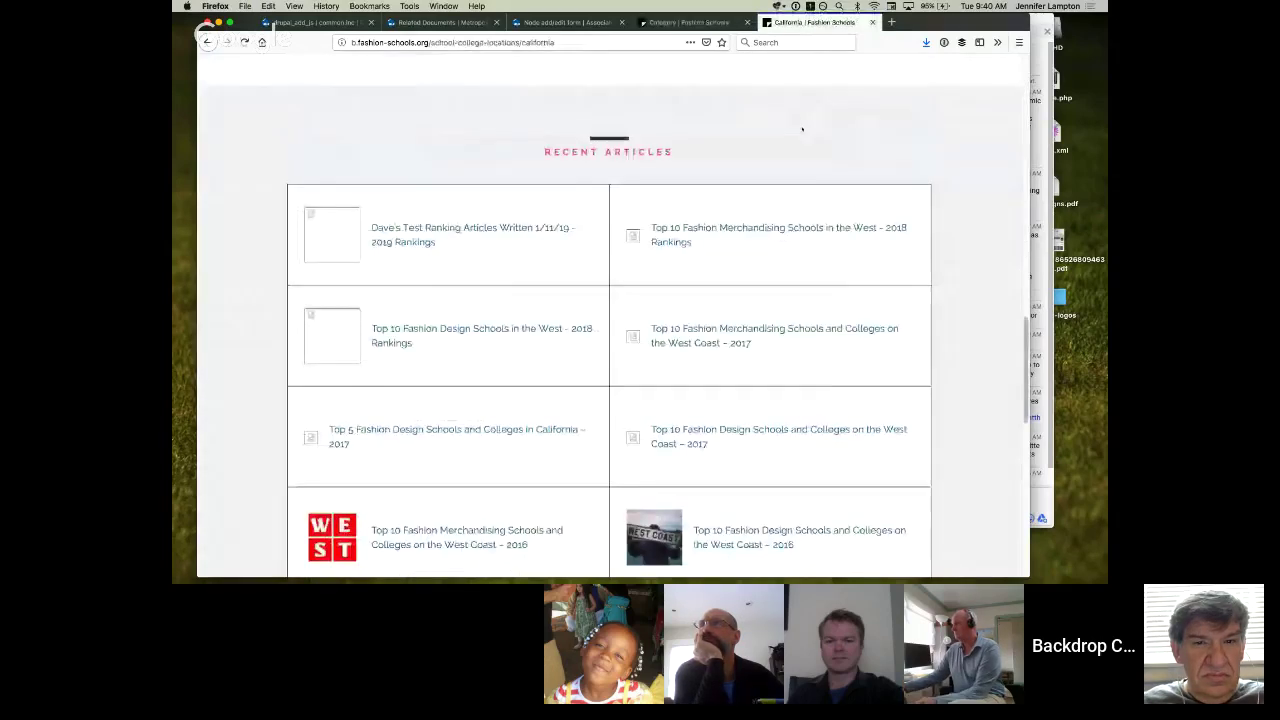
scroll(802, 128, up, 15)
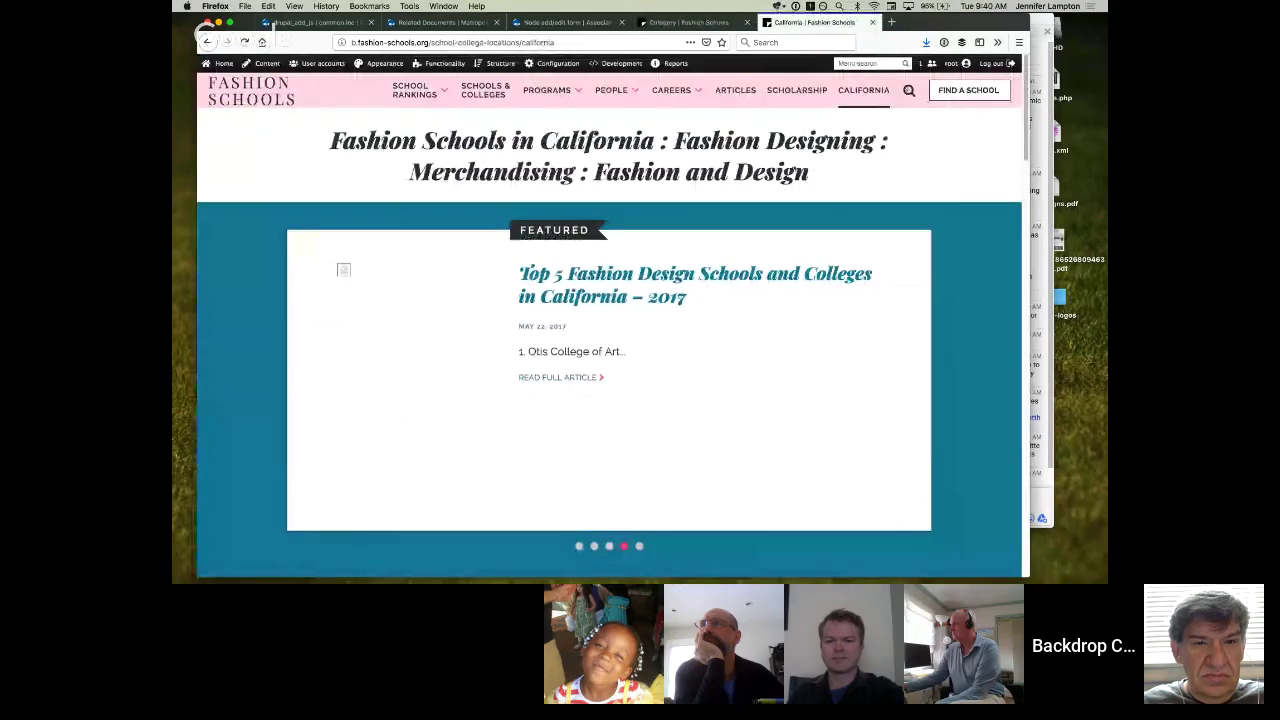
scroll(484, 121, up, 2)
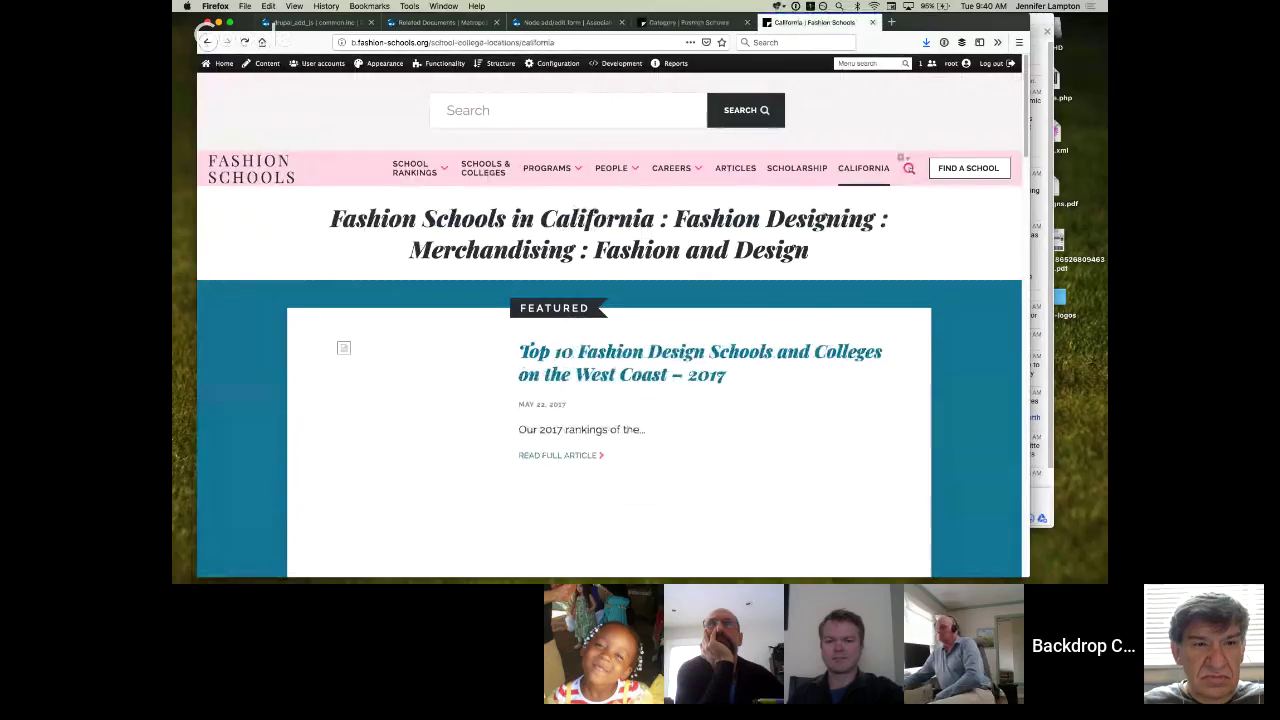
click(909, 168)
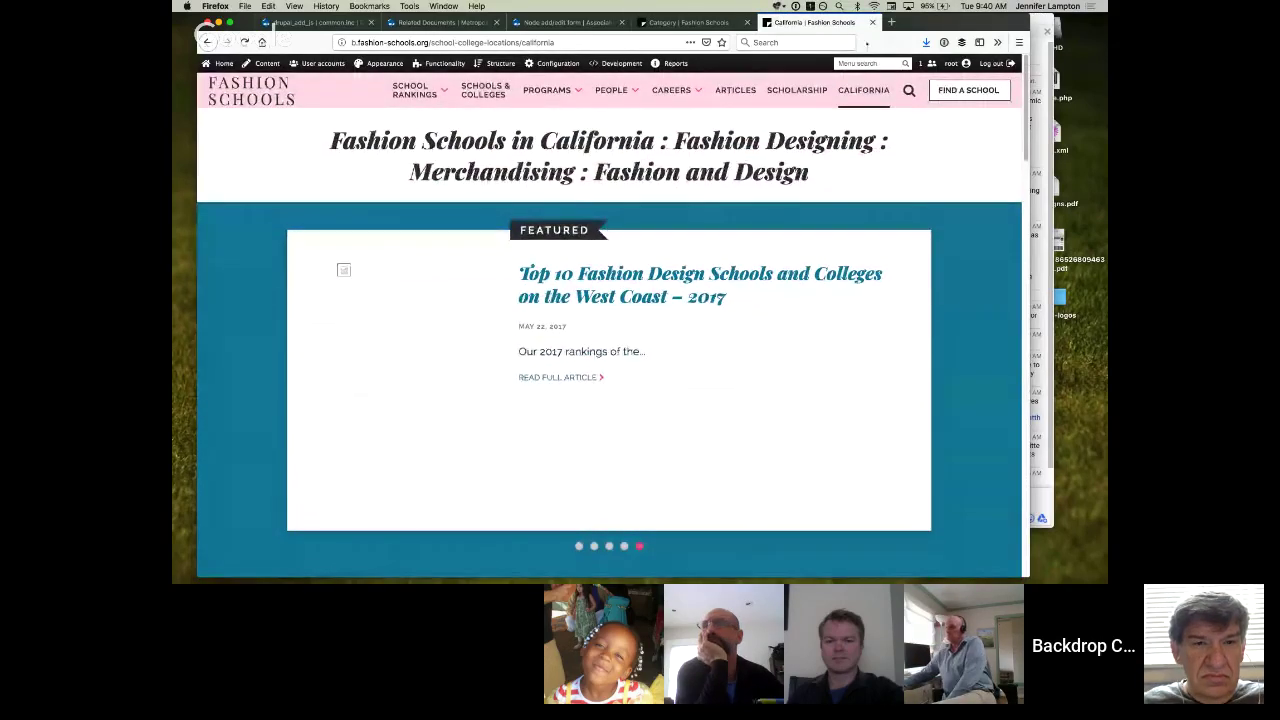
Compare the Category layout's Page title and Featured articles blocks with the heading and featured slider on the California page
key(ctrl+shift+Tab)
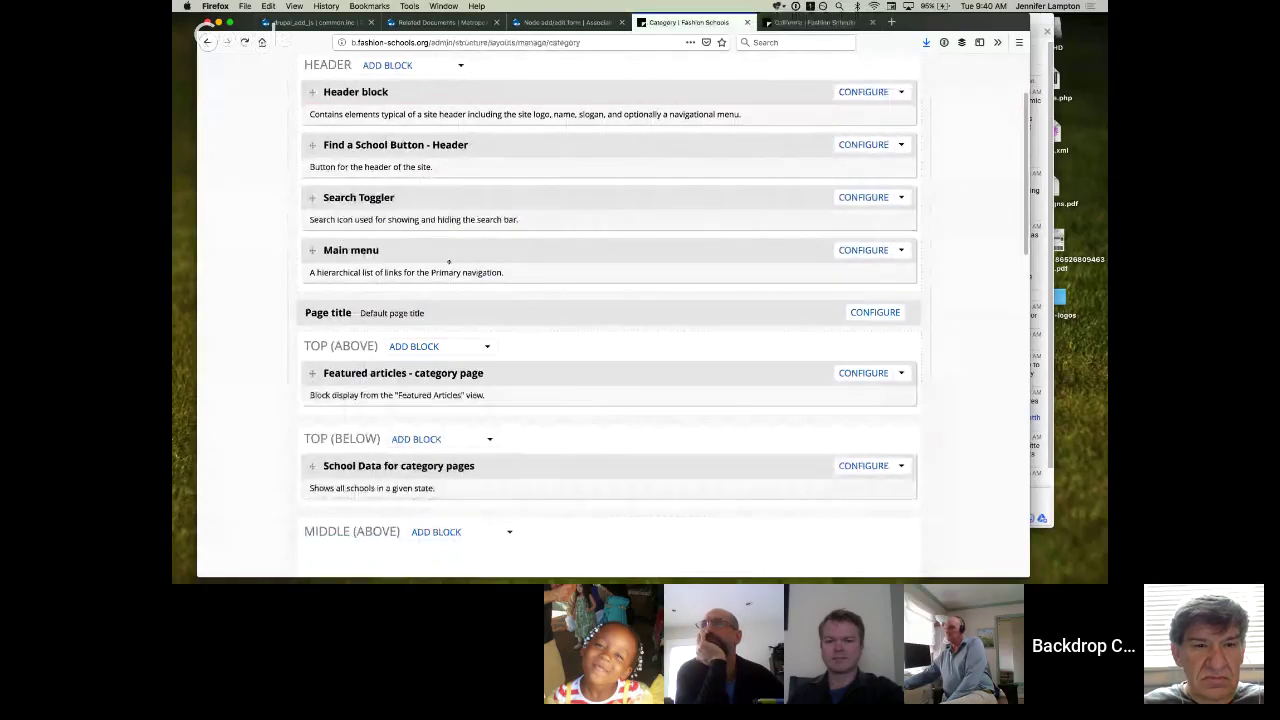
scroll(448, 261, down, 2)
scroll(490, 201, down, 4)
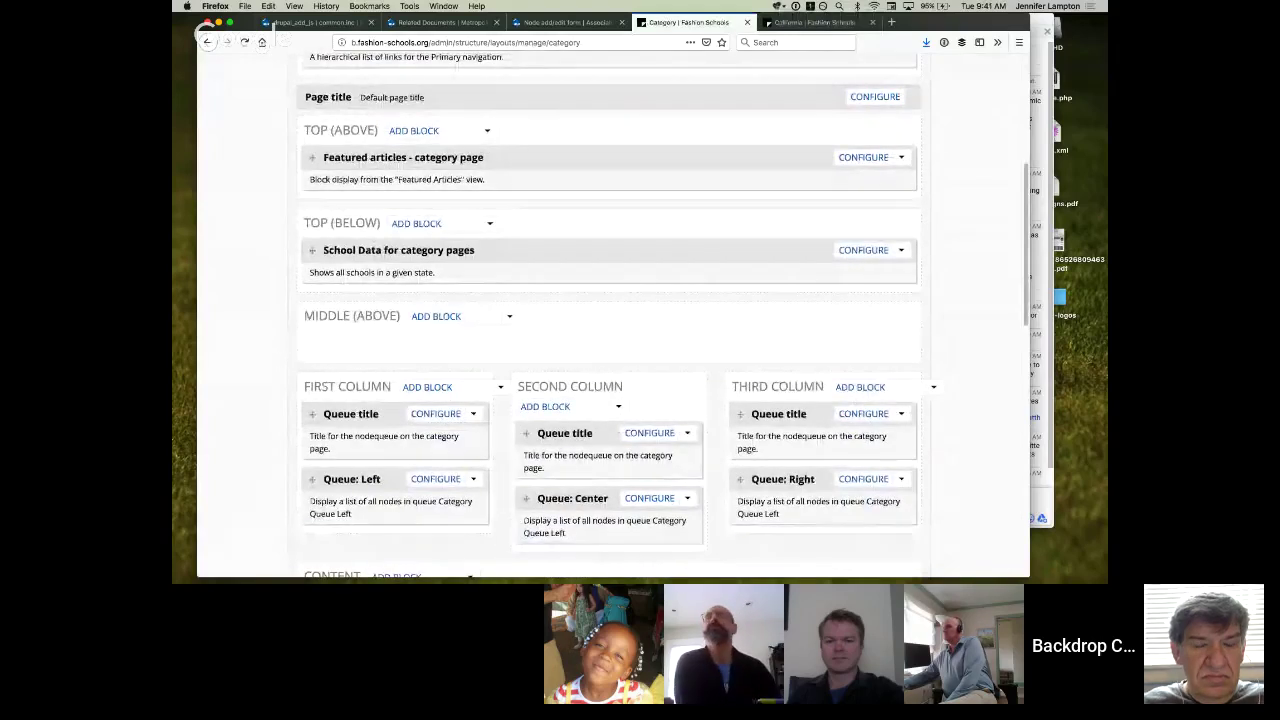
key(ctrl+Tab)
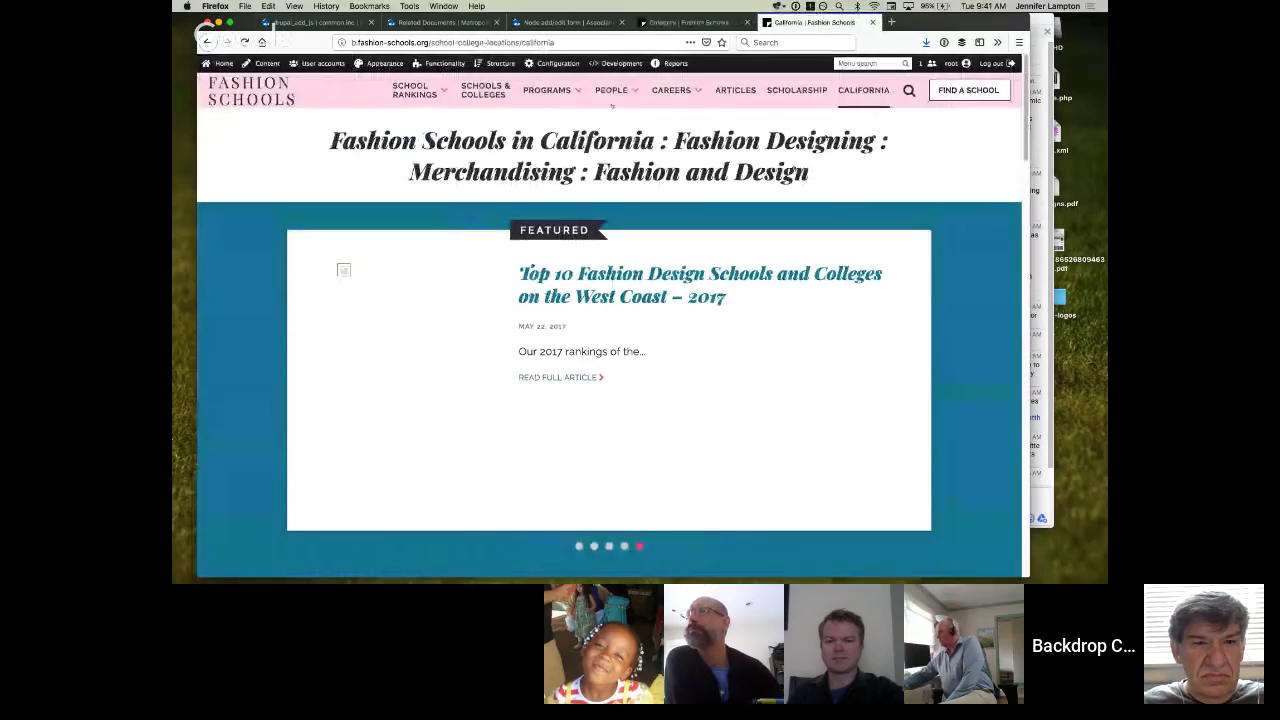
click(690, 22)
scroll(428, 130, down, 1)
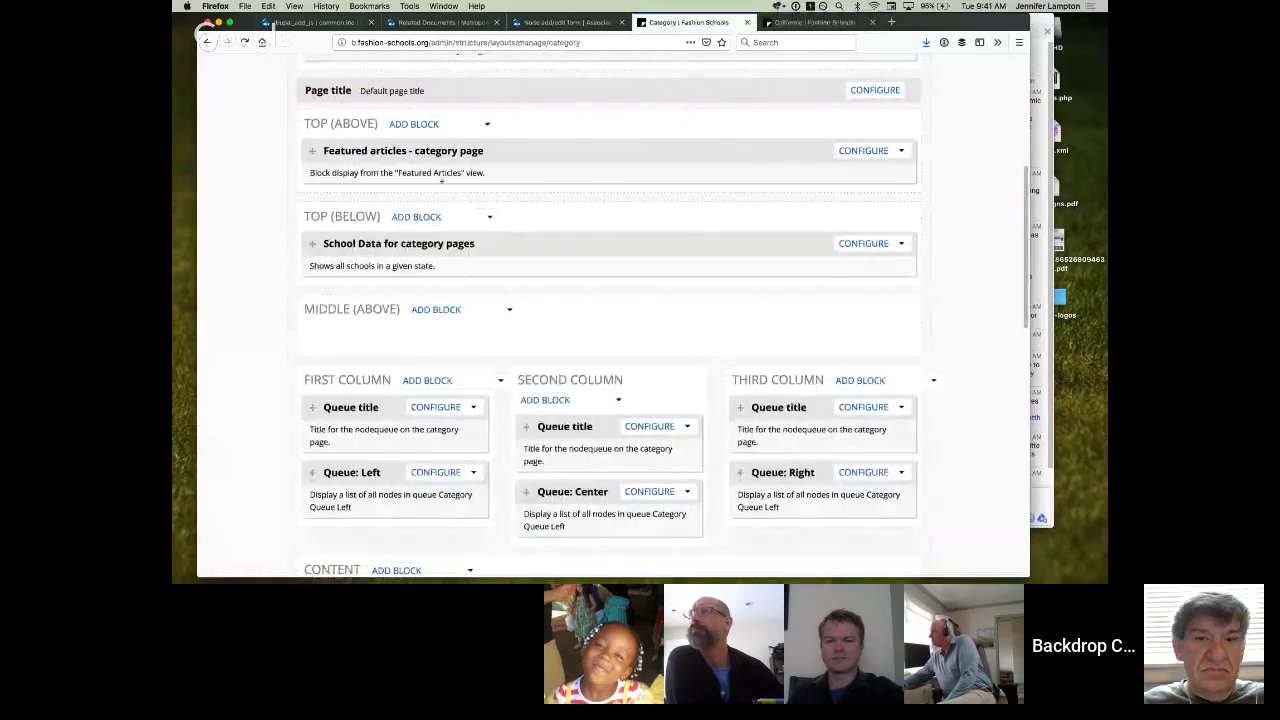
scroll(432, 178, down, 1)
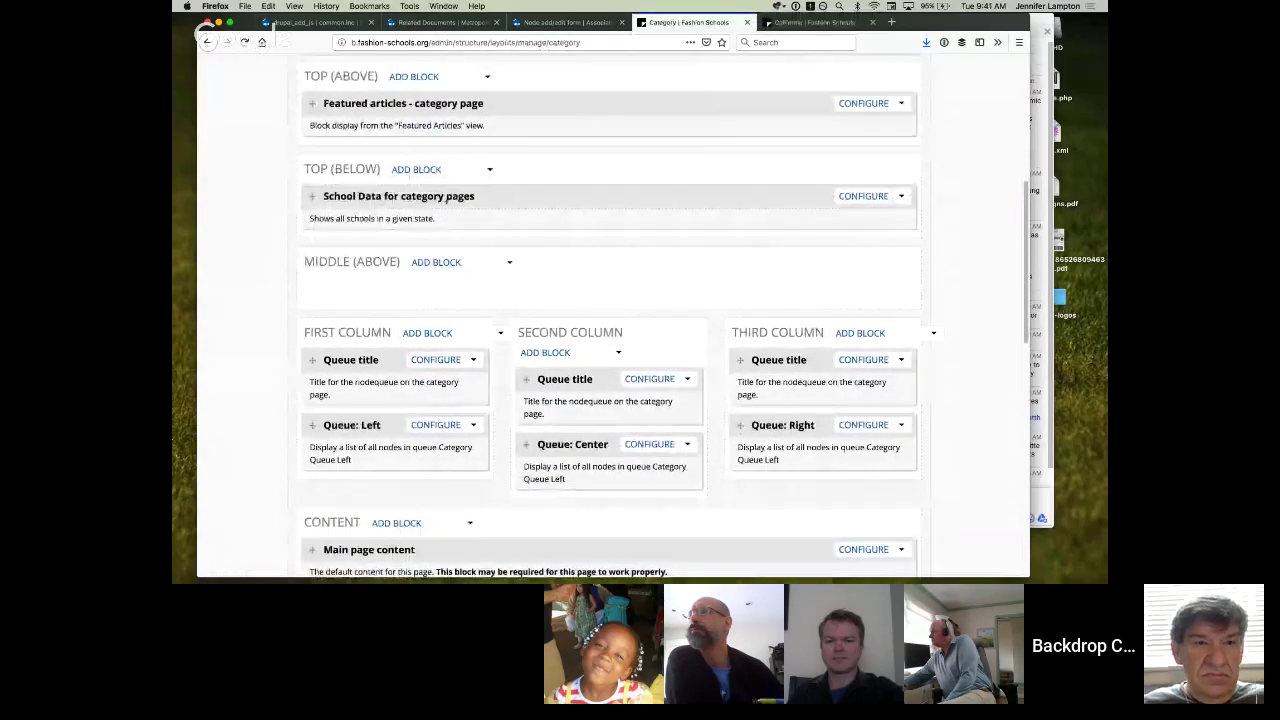
Match the School Data for category pages block to the Fashion Schools in California list on the live page
click(815, 22)
scroll(563, 318, down, 5)
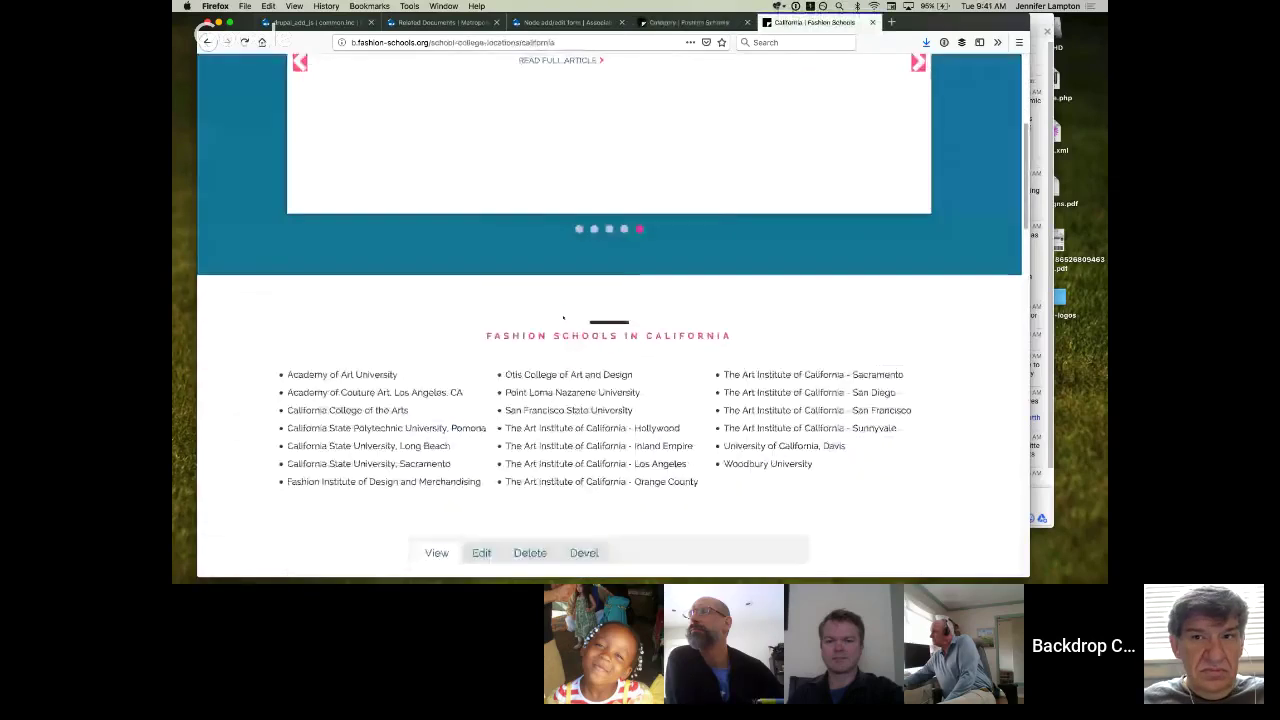
click(690, 22)
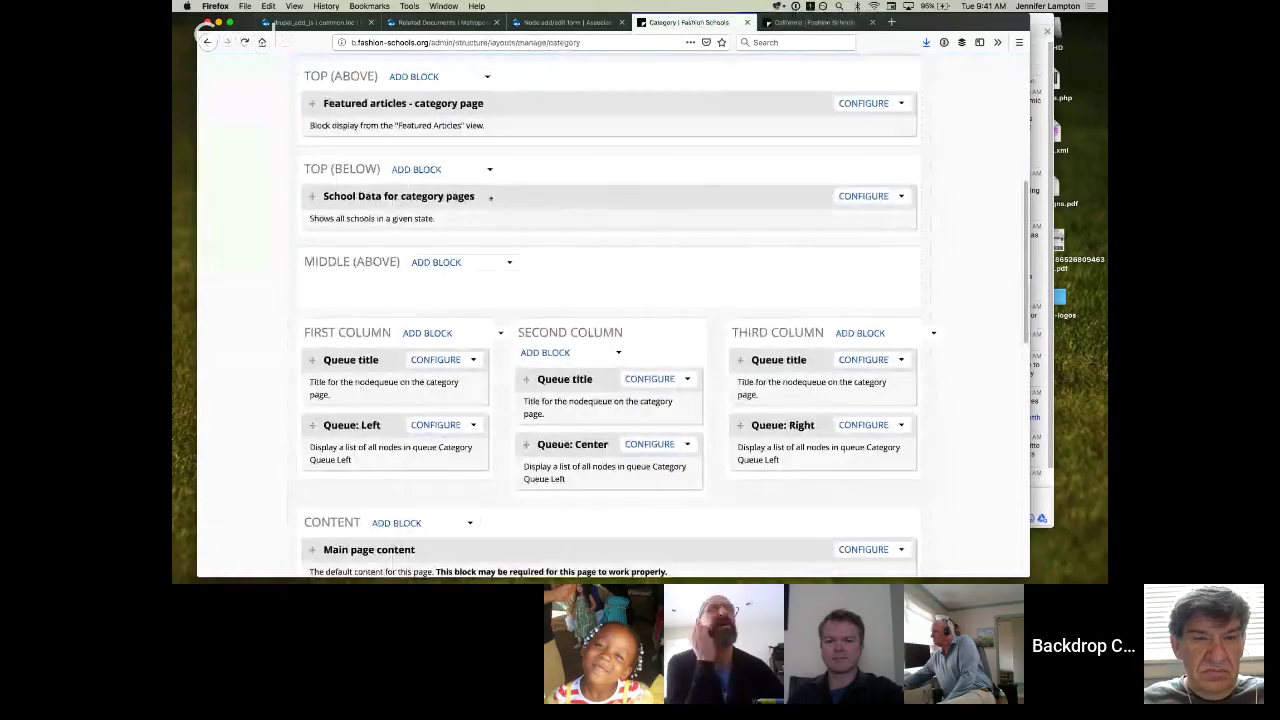
click(812, 22)
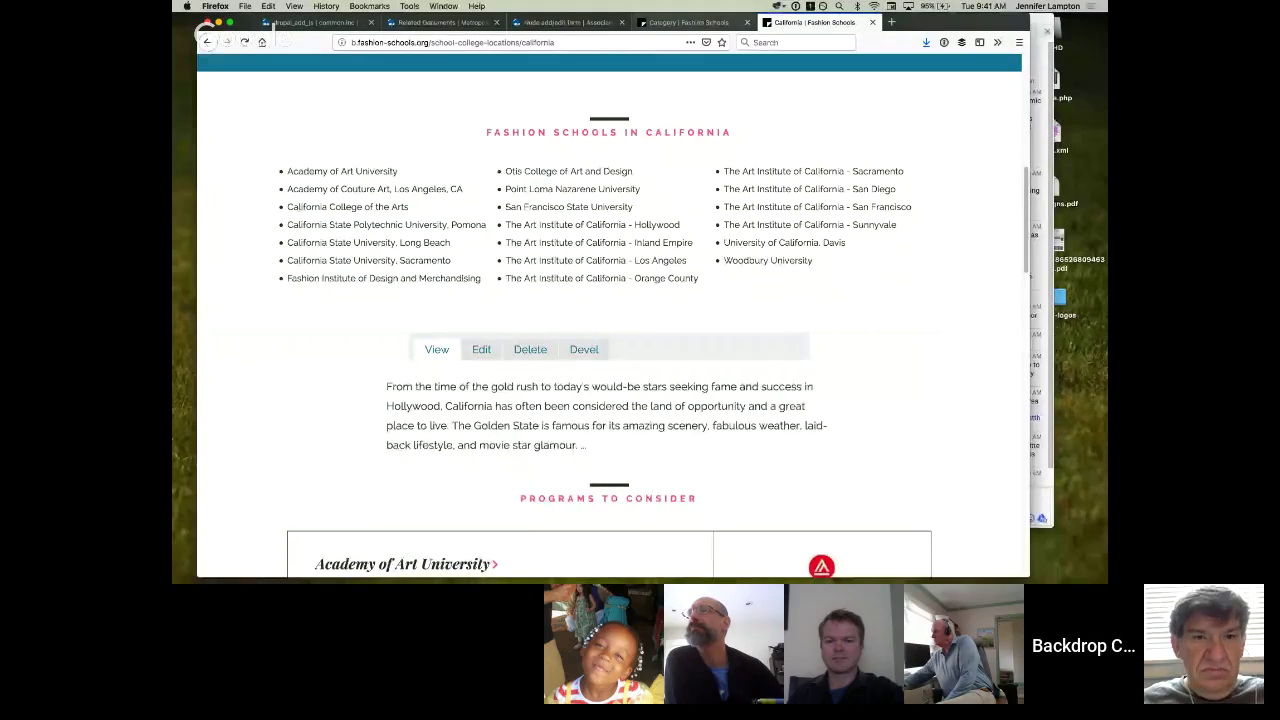
Examine the Queue title and queue blocks in the Category layout's three columns, down to the Content region
key(ctrl+shift+Tab)
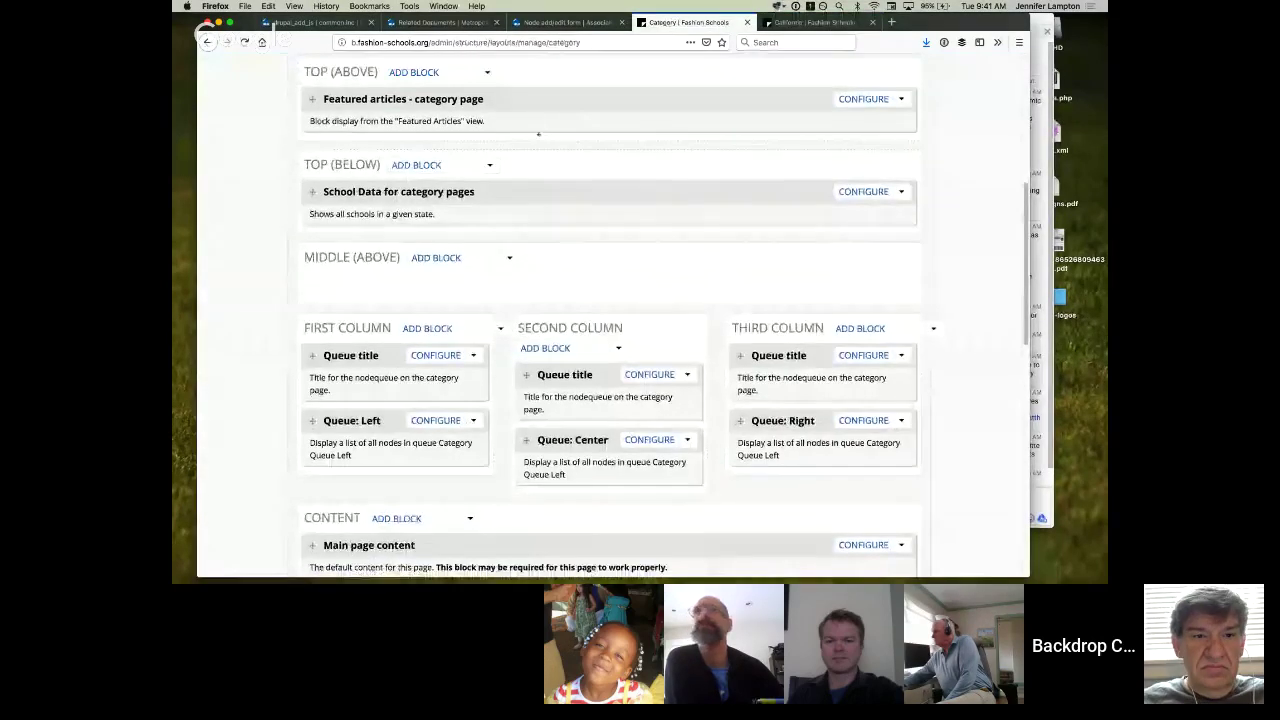
scroll(312, 213, down, 2)
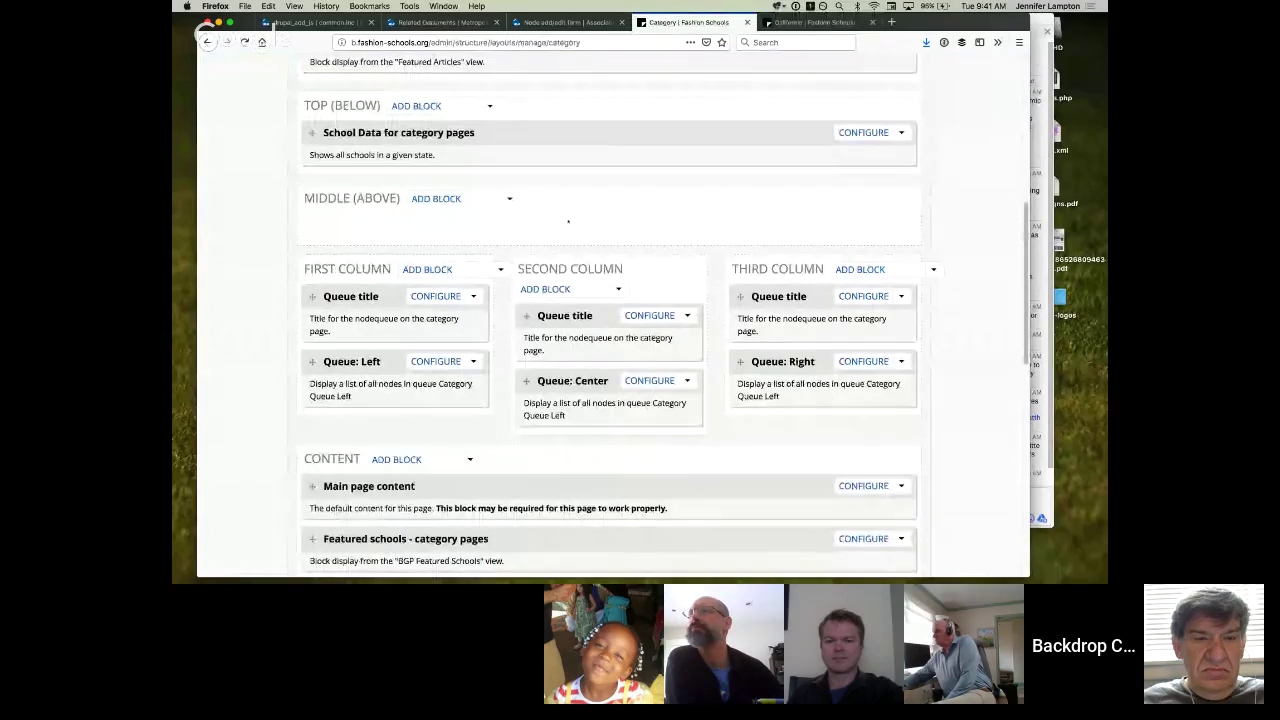
scroll(560, 205, down, 1)
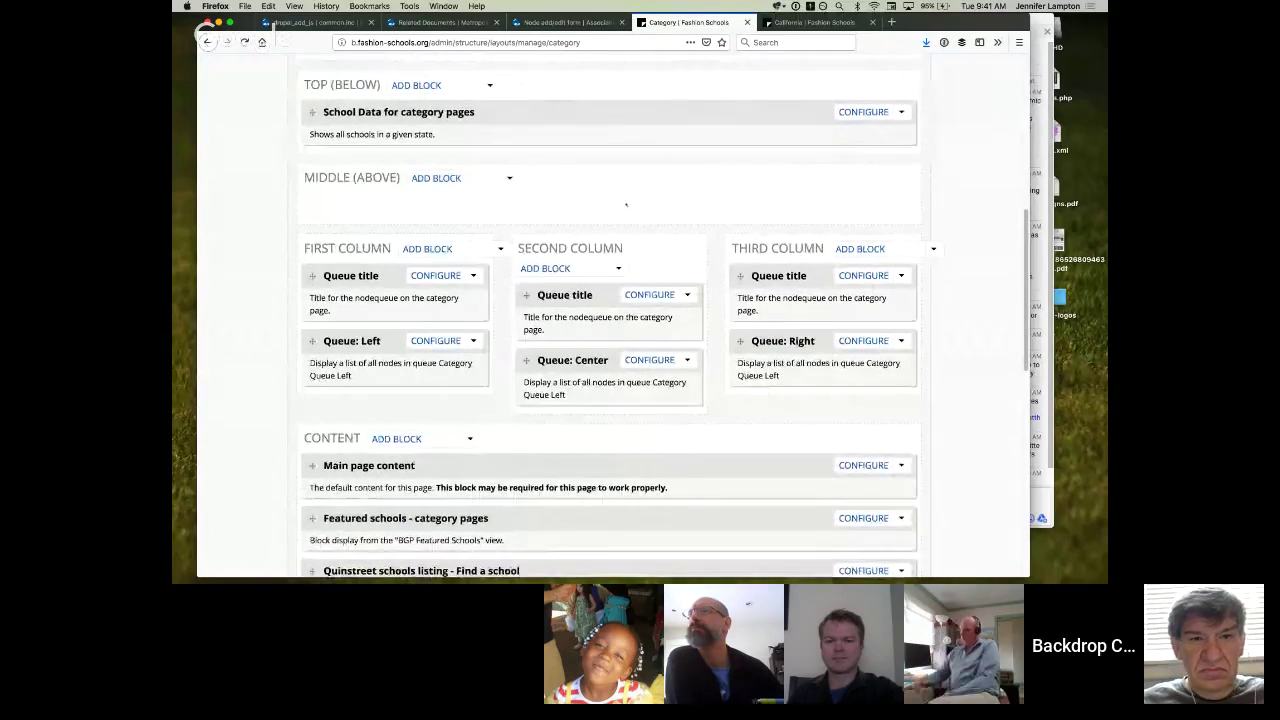
scroll(628, 383, down, 2)
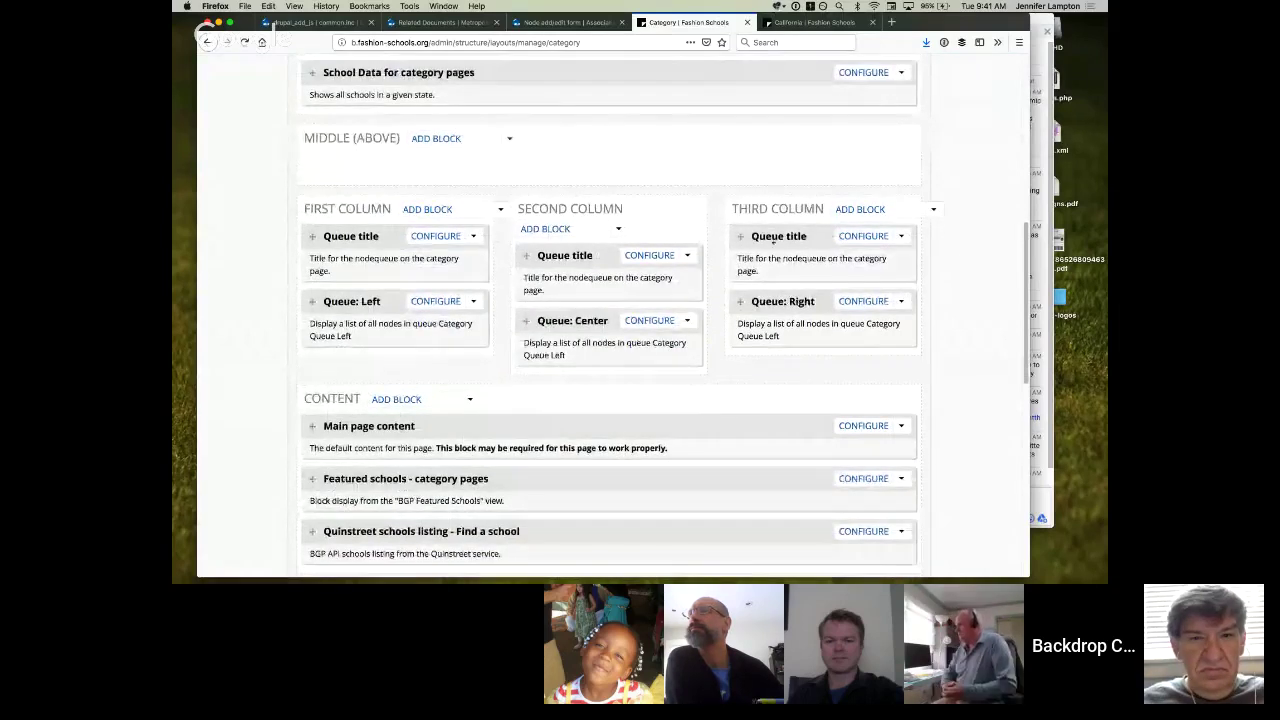
Edit the California term, set its nodequeue list titles to "left", "center" and "right", and save the term
click(810, 22)
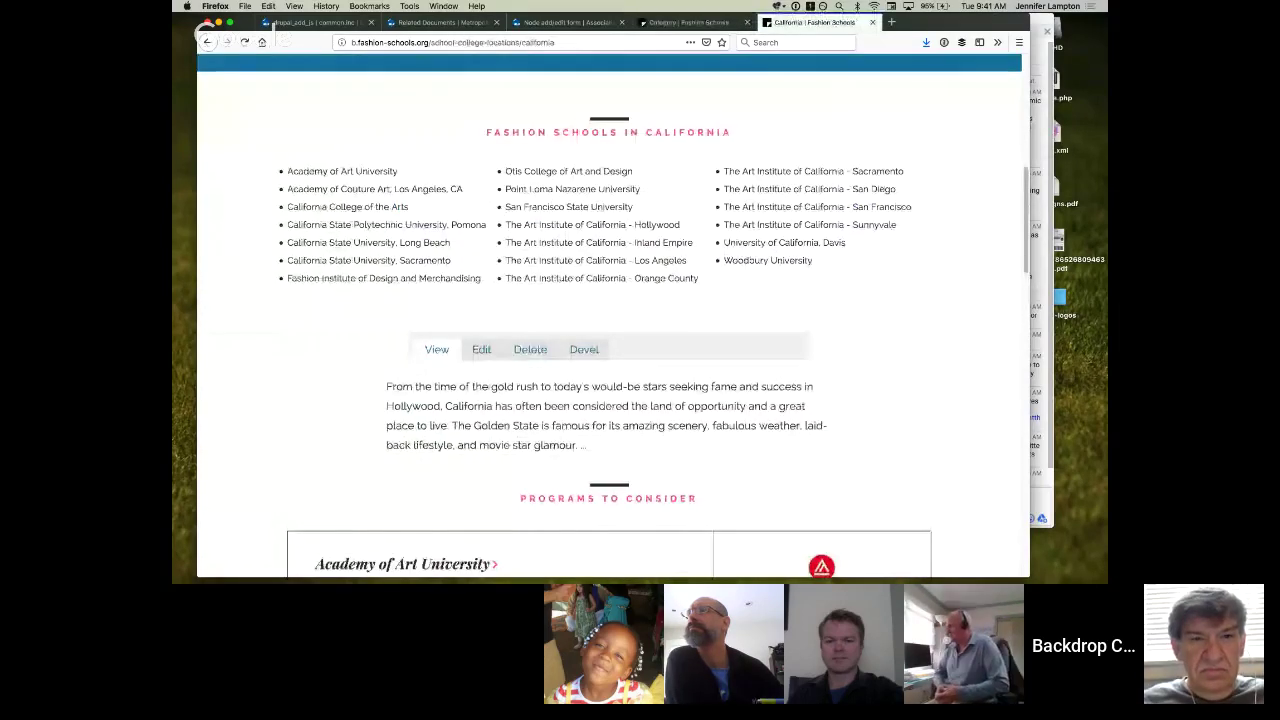
click(480, 350)
scroll(412, 340, down, 2)
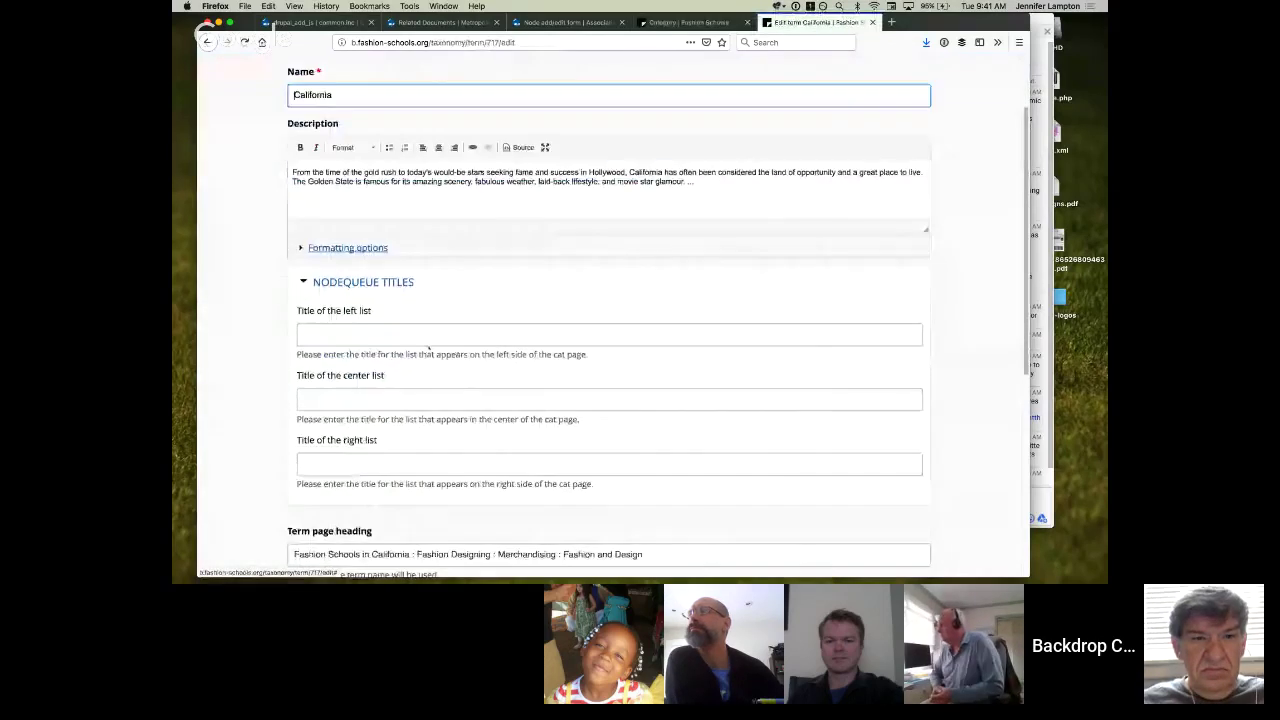
click(412, 334)
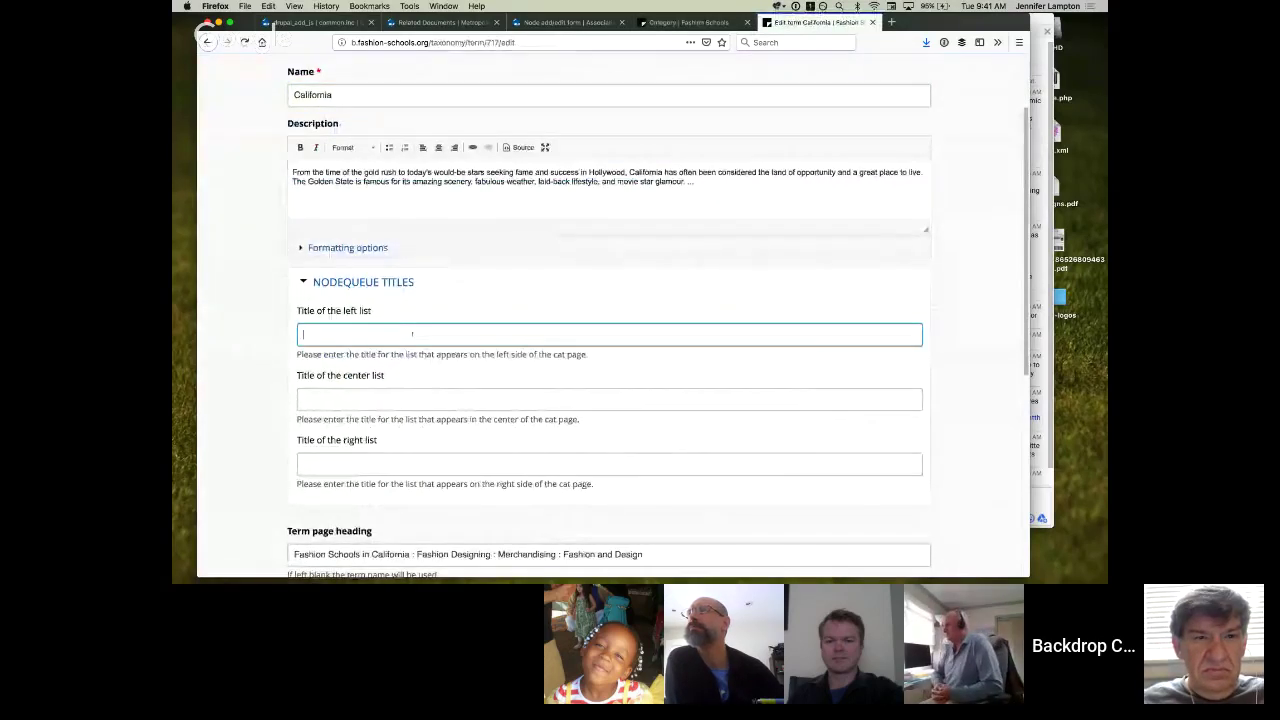
text(left)
key(Tab)
text(nter)
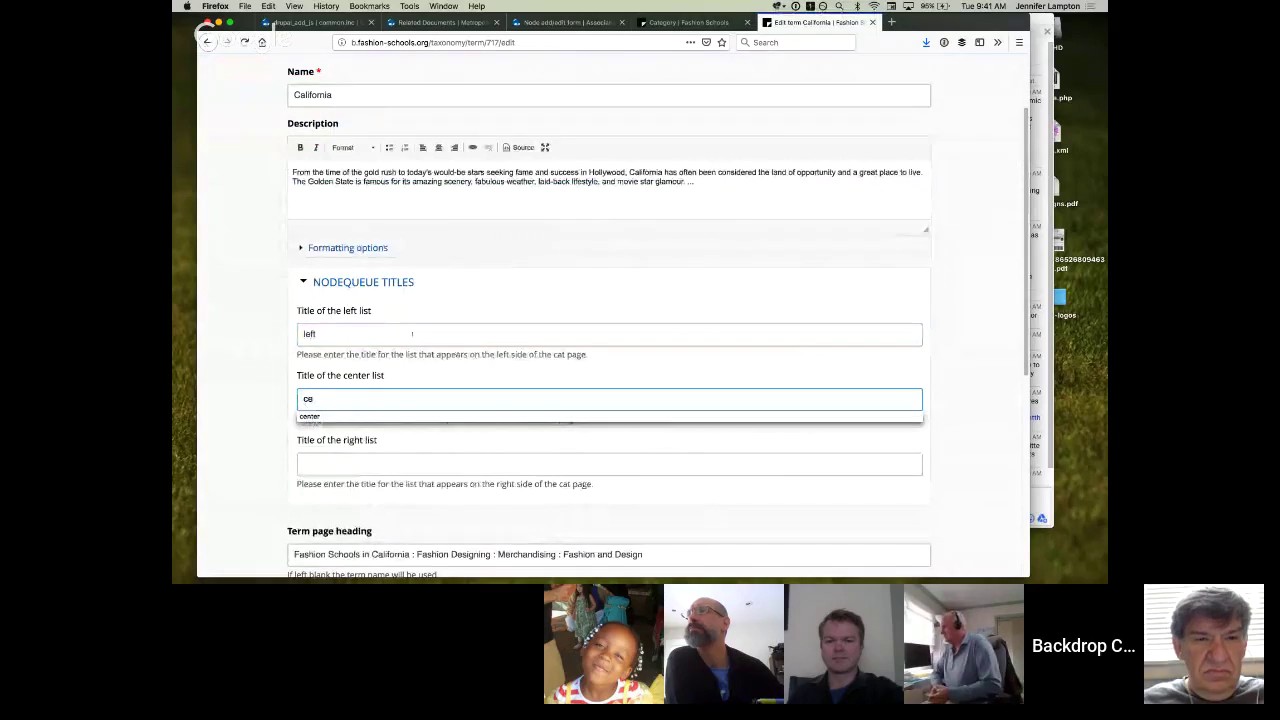
key(Tab)
text(right)
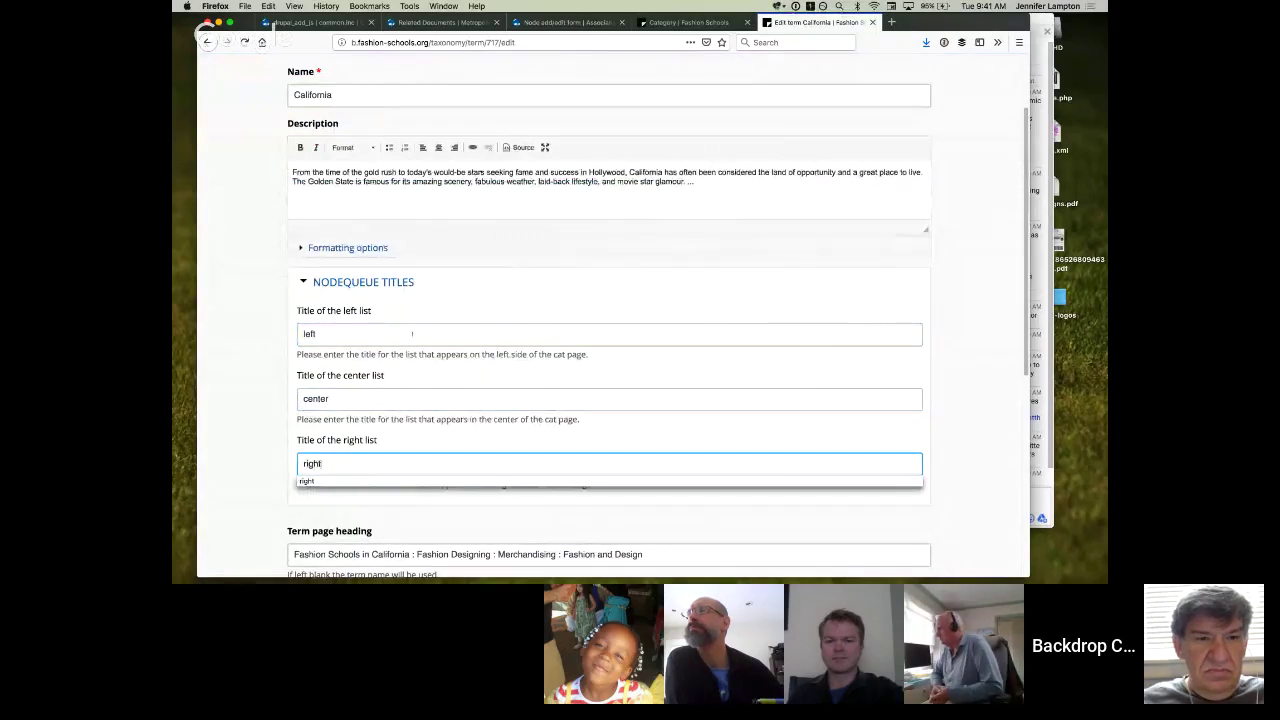
scroll(327, 348, down, 5)
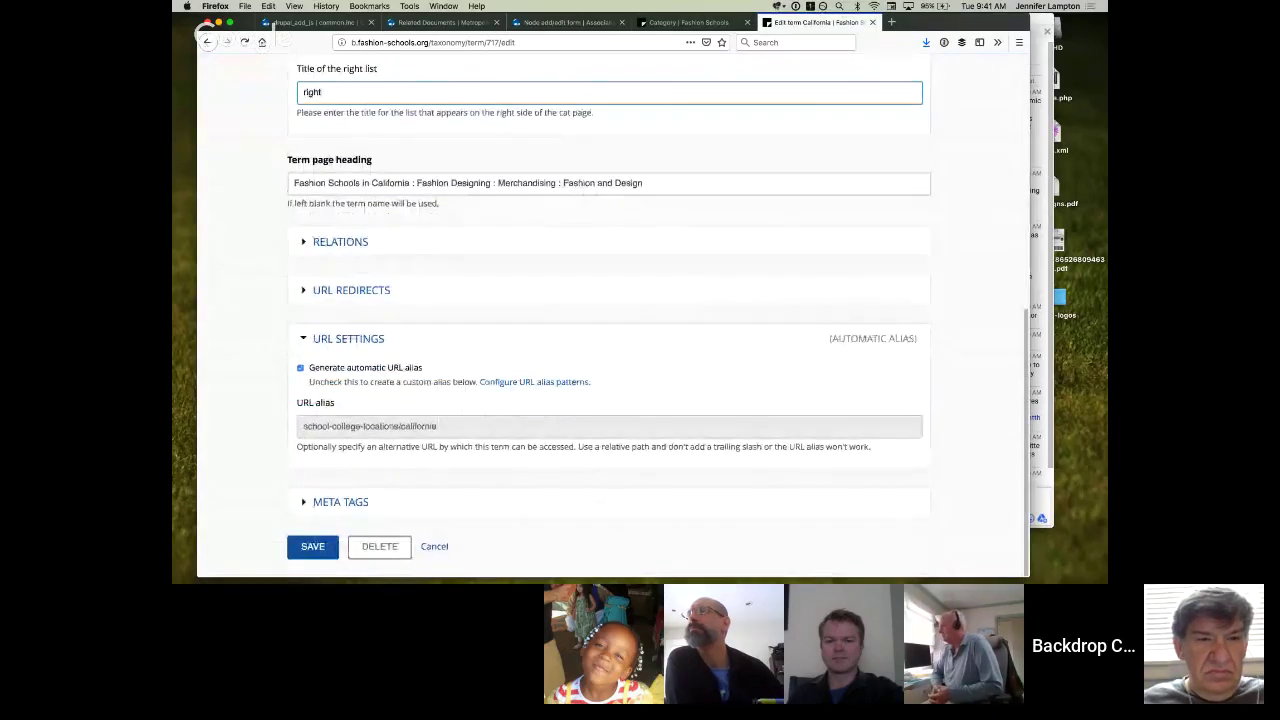
click(312, 546)
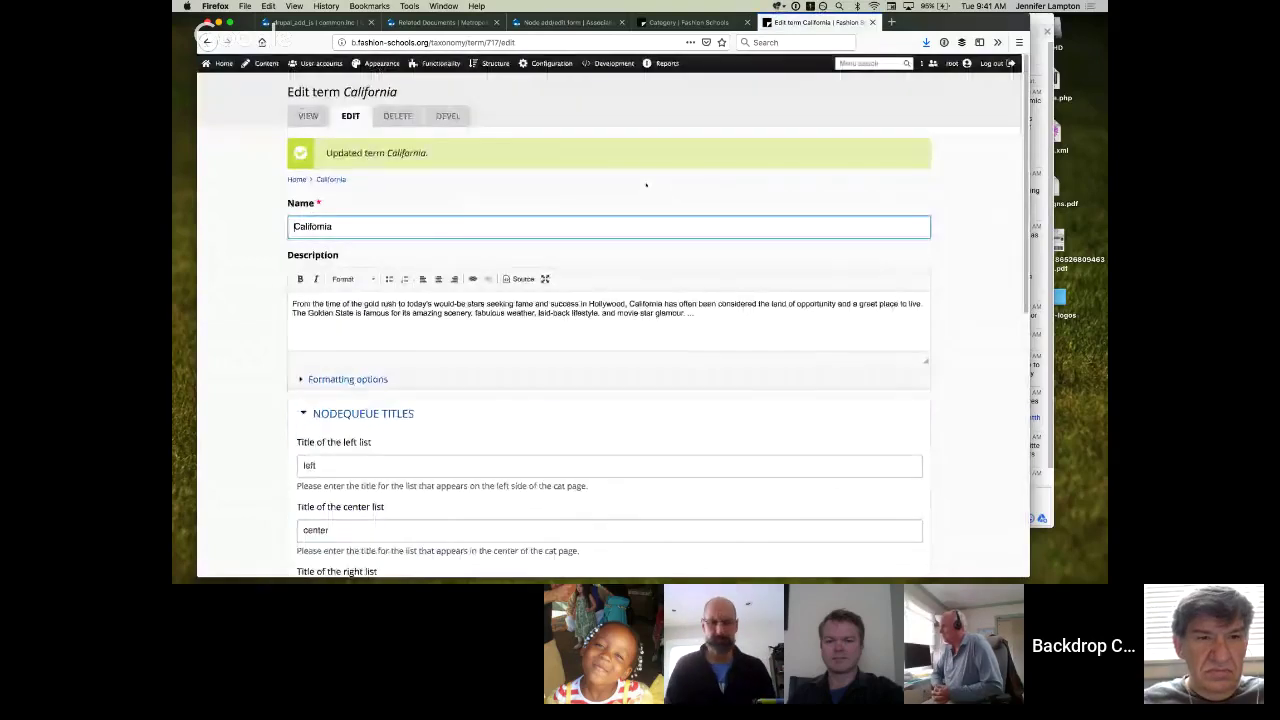
View the California page down to its three column headings and switch to the Chrome window
click(307, 116)
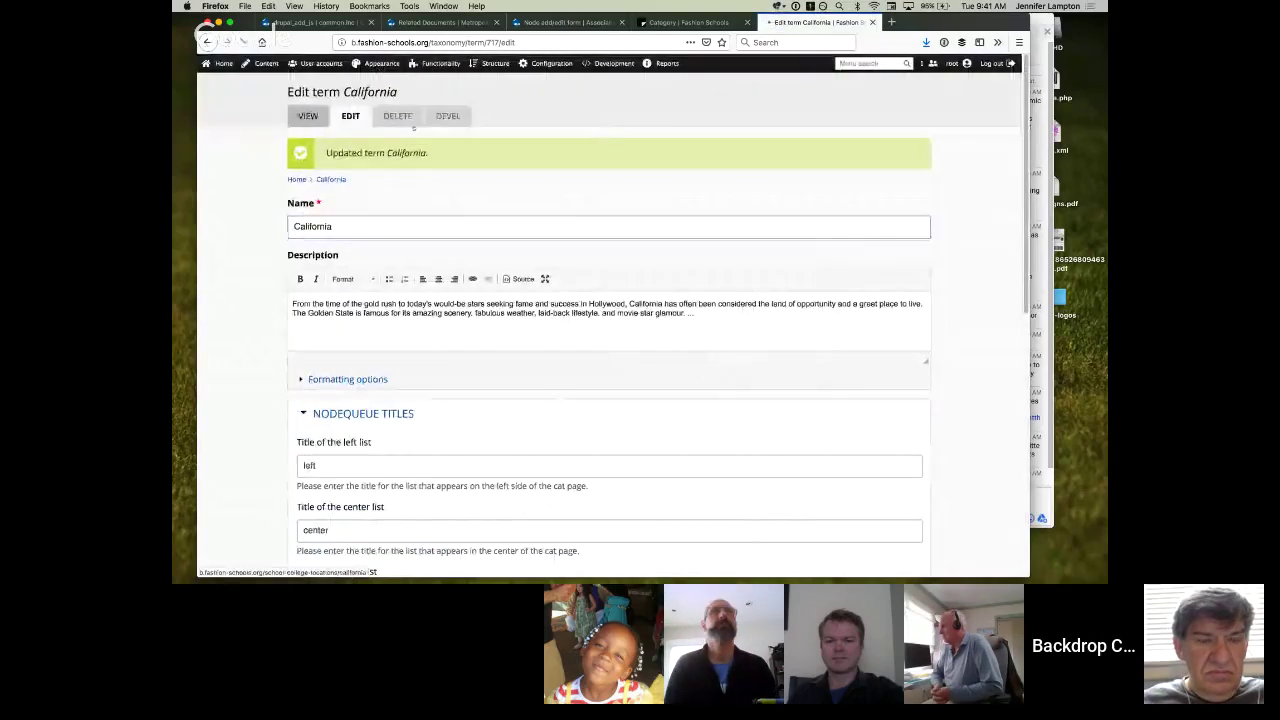
scroll(600, 175, down, 8)
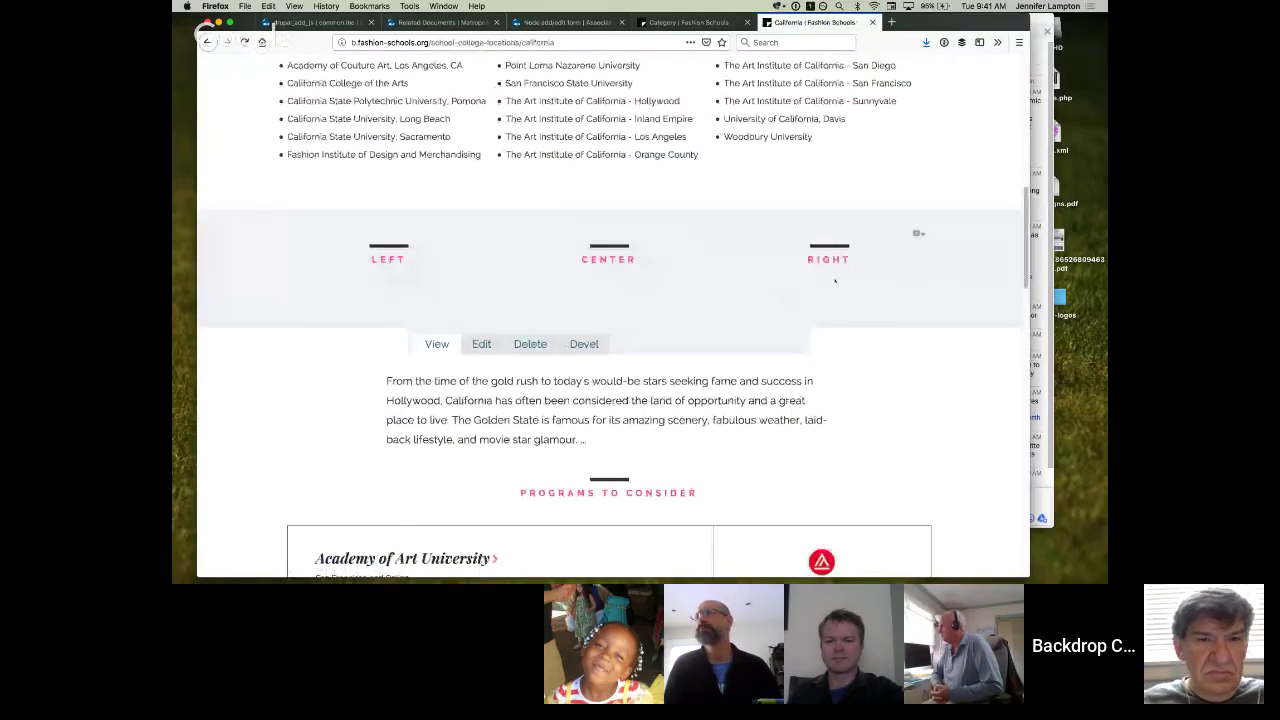
key(ctrl+Right)
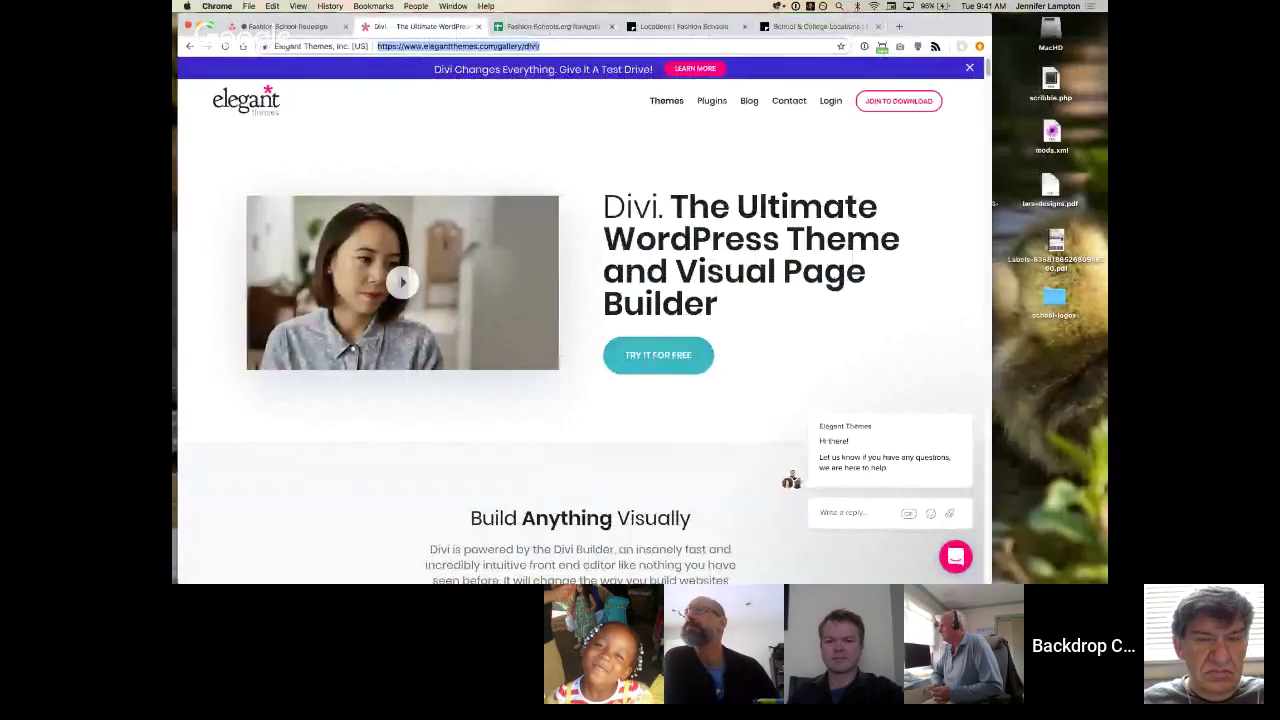
Switch to the Fashion-Schools-01.pdf design in Preview, view its three link columns, and return to the California page in Firefox
key(ctrl+Right)
scroll(706, 315, down, 5)
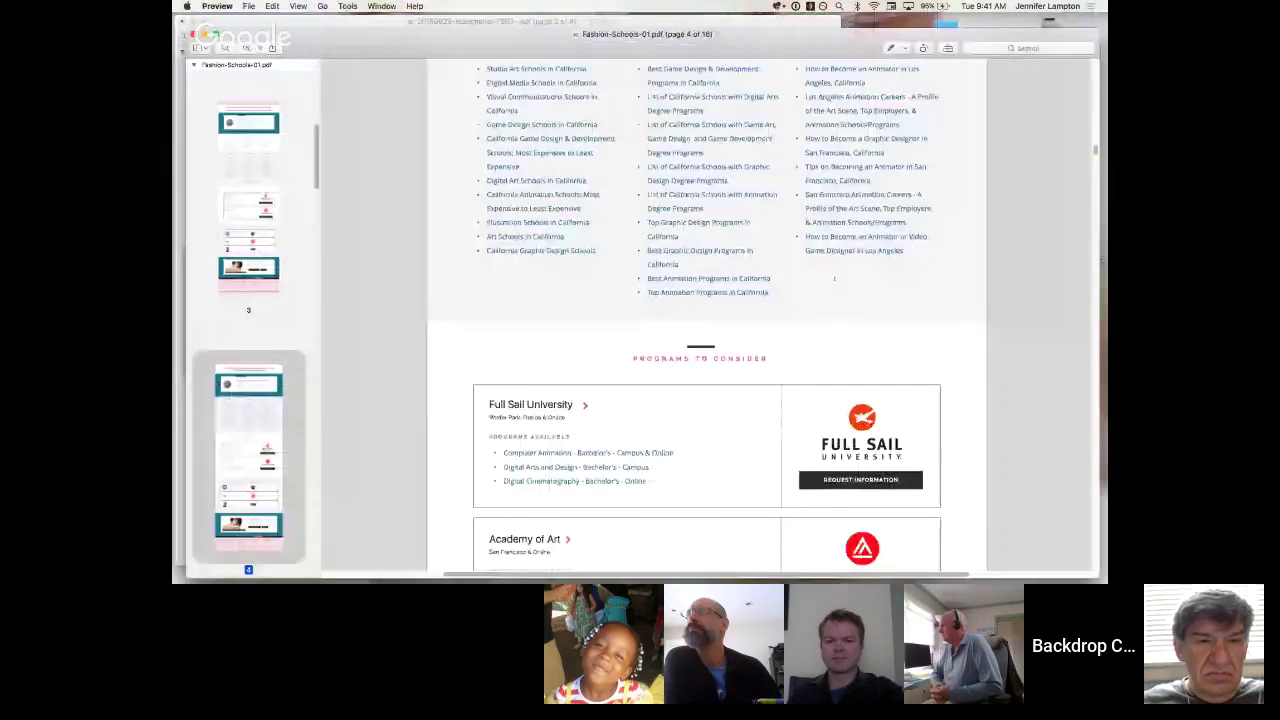
scroll(706, 315, down, 5)
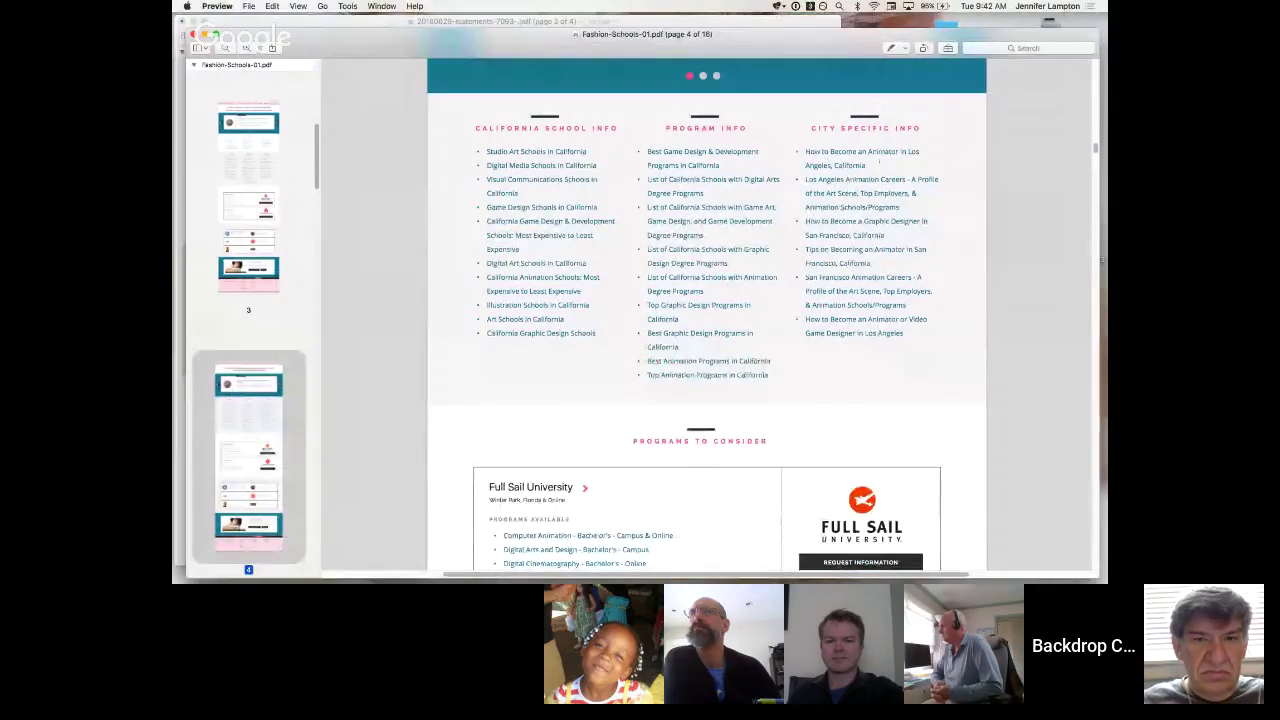
key(super+Tab)
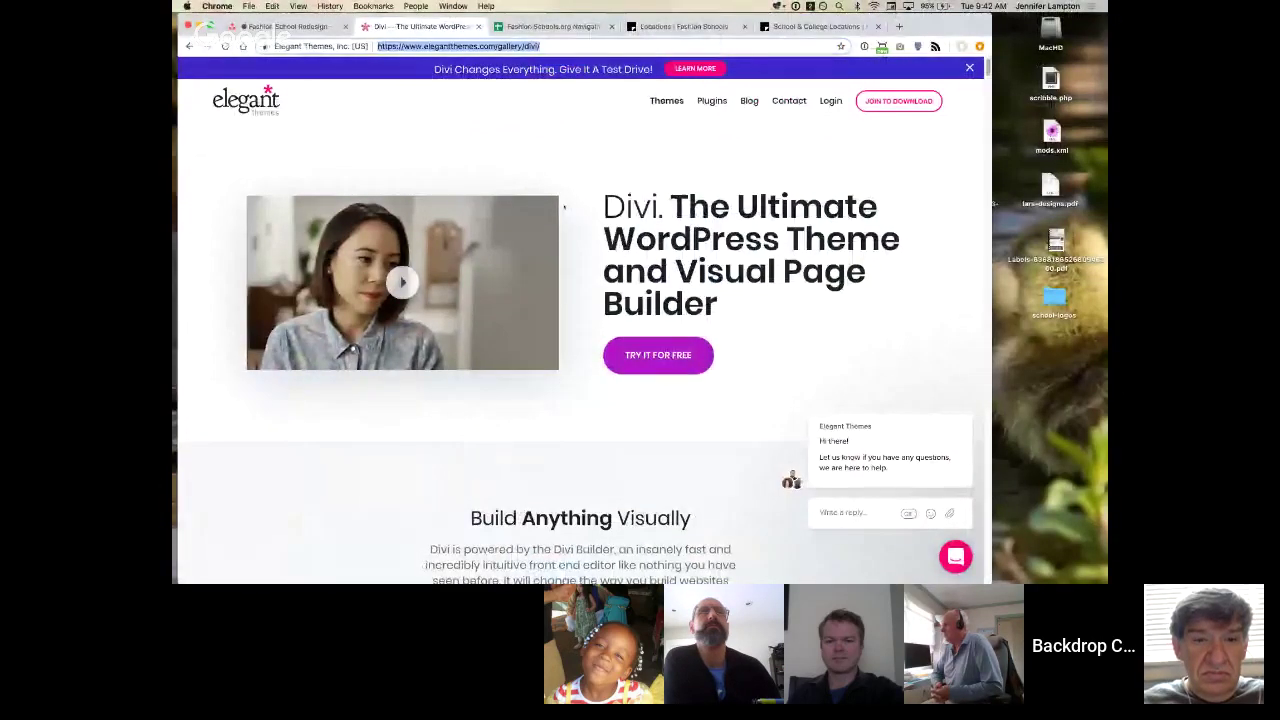
key(super+Tab)
scroll(592, 273, up, 2)
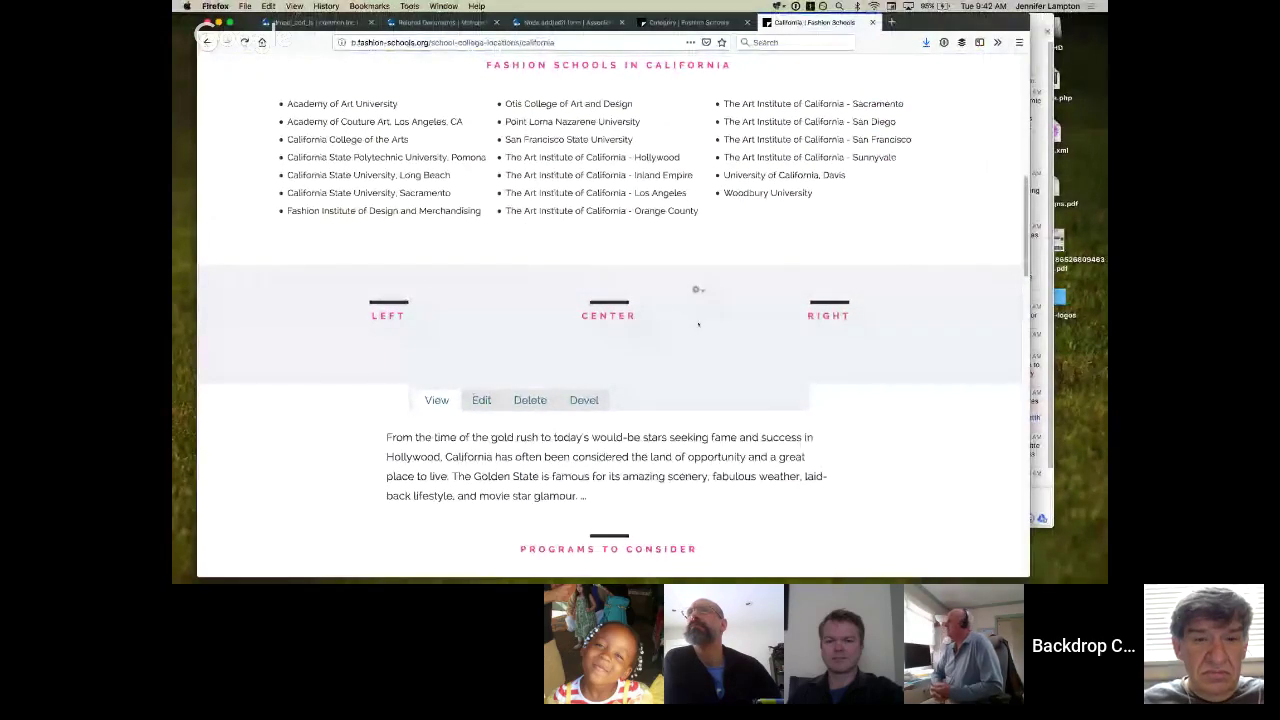
Match the blocks in the Category layout's Content region to the Programs to Consider section of the California page
key(ctrl+shift+Tab)
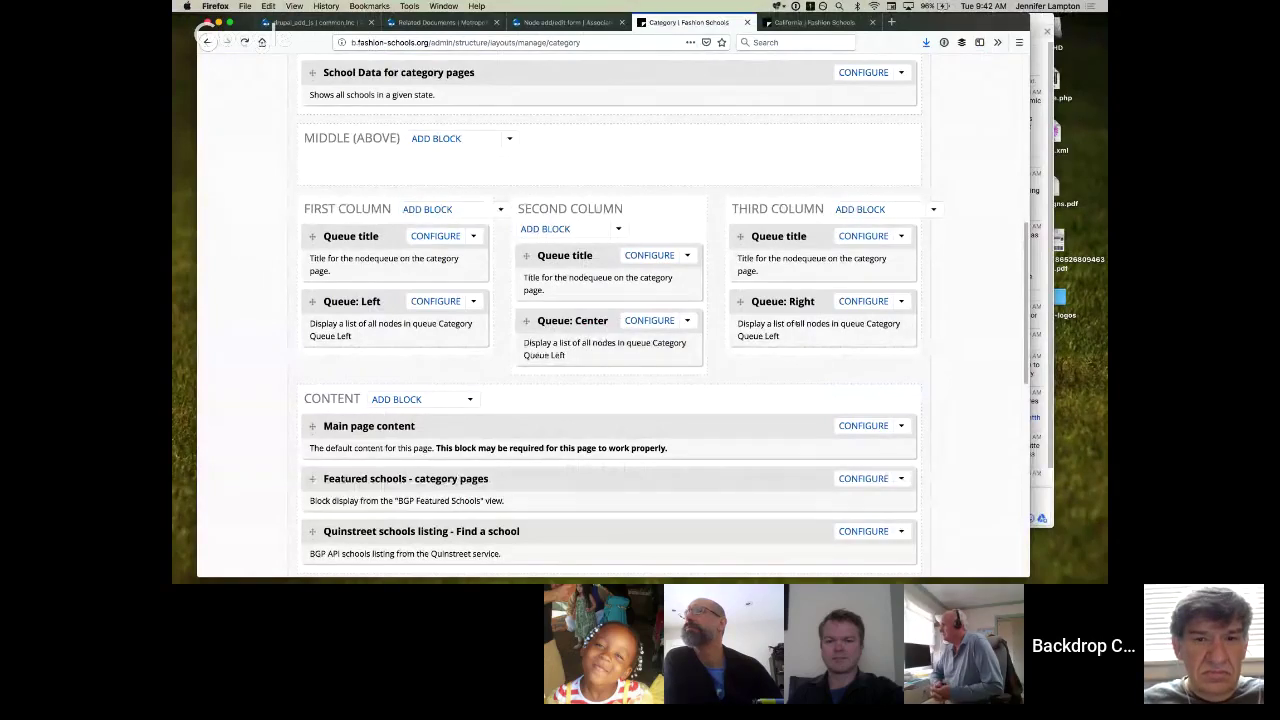
scroll(526, 281, down, 3)
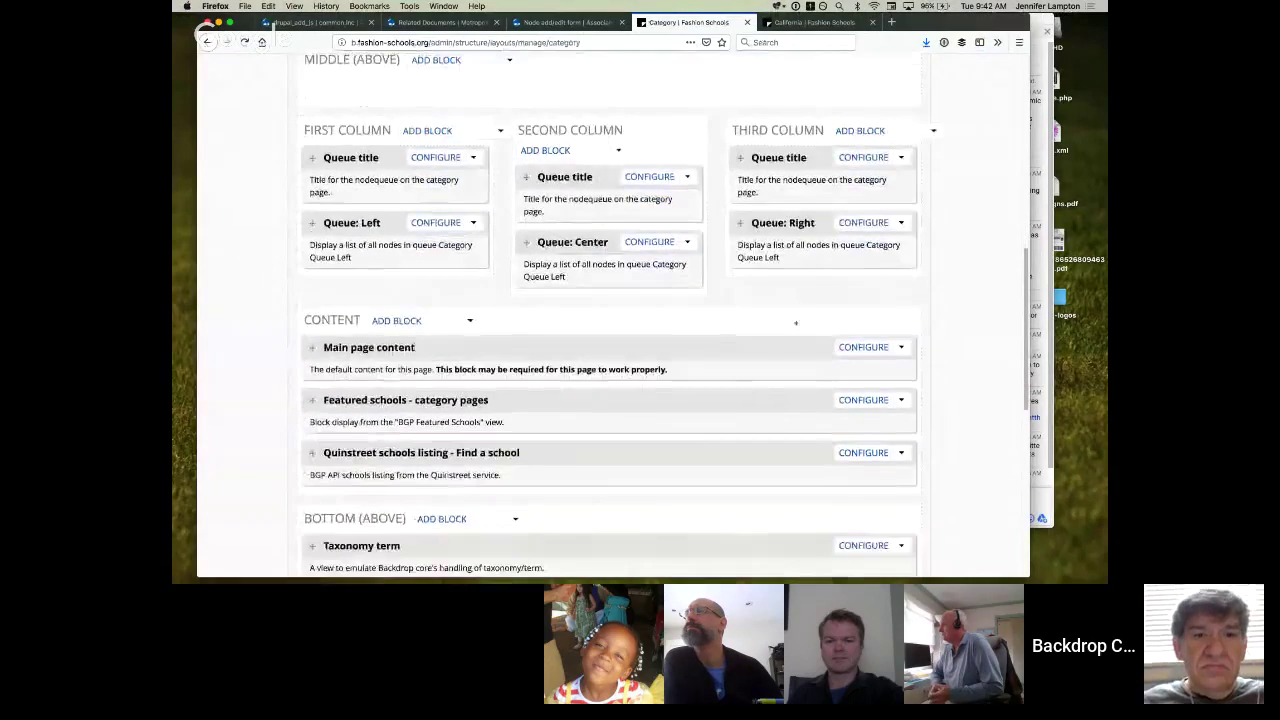
scroll(486, 274, down, 1)
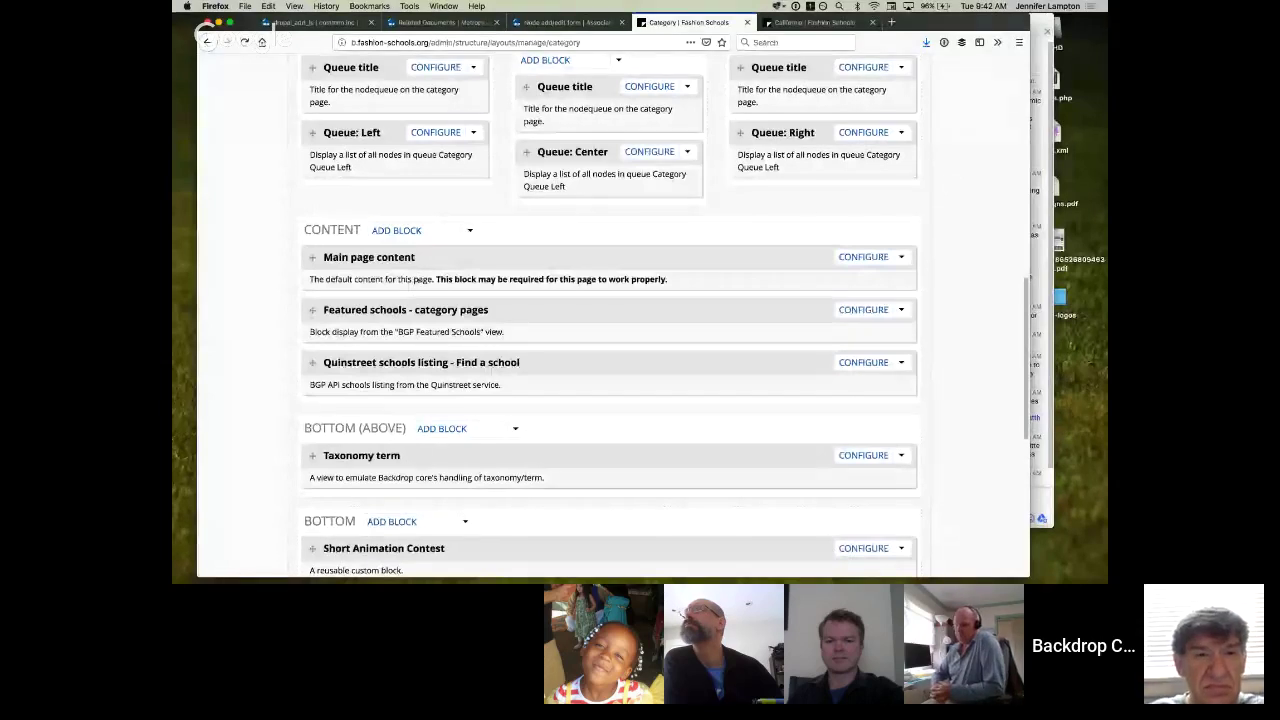
scroll(353, 311, down, 1)
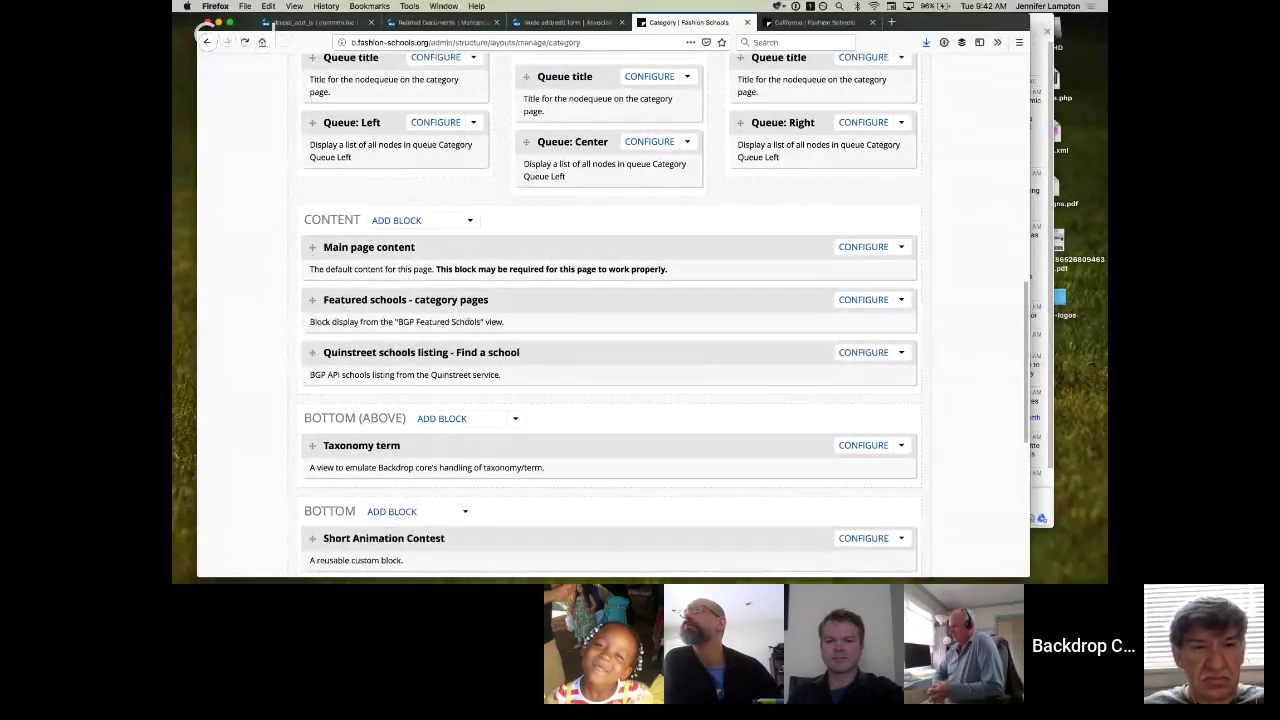
scroll(458, 324, down, 3)
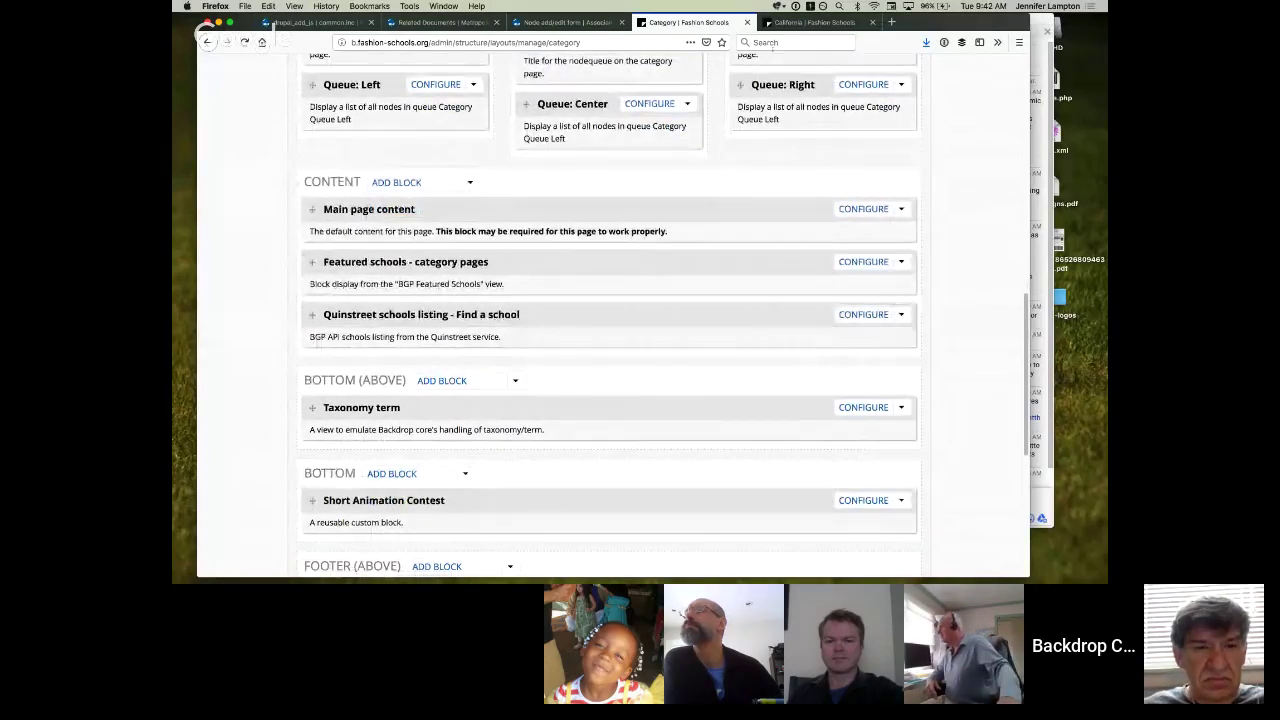
key(ctrl+Tab)
scroll(610, 278, down, 5)
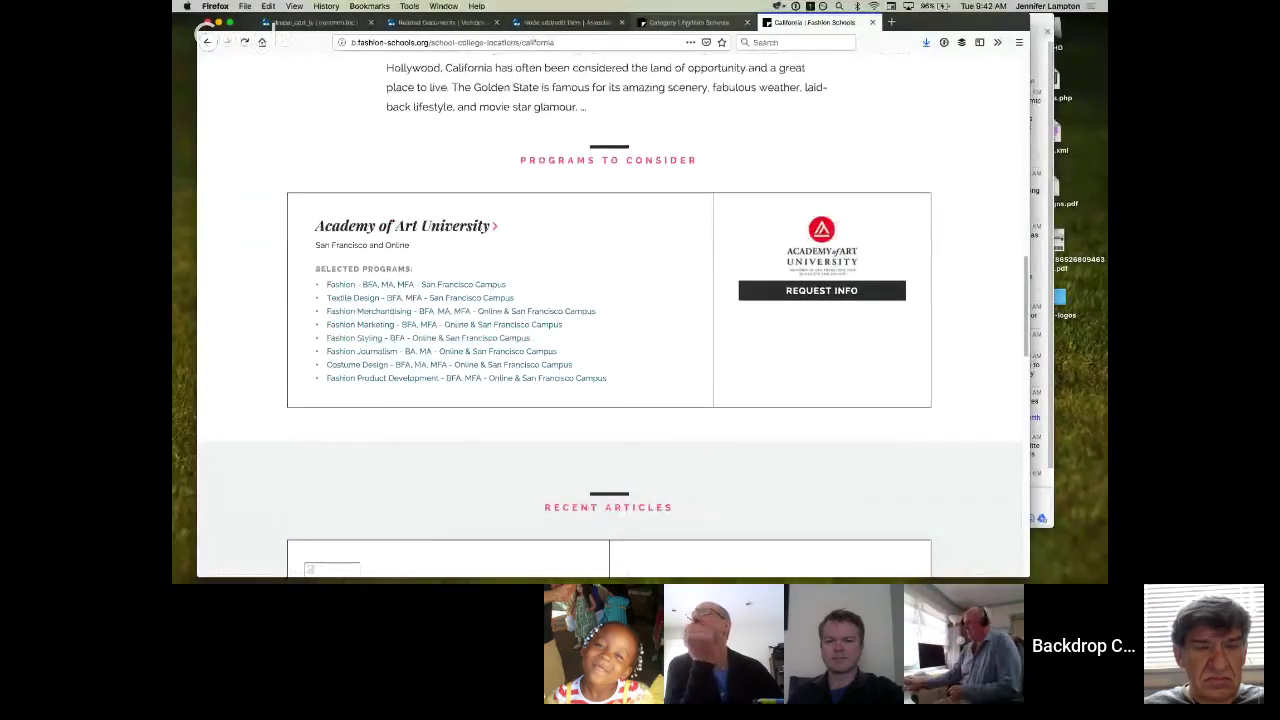
Match the Taxonomy term block in the Bottom (above) region to the Recent Articles listing on the California page
key(ctrl+shift+Tab)
scroll(441, 300, down, 2)
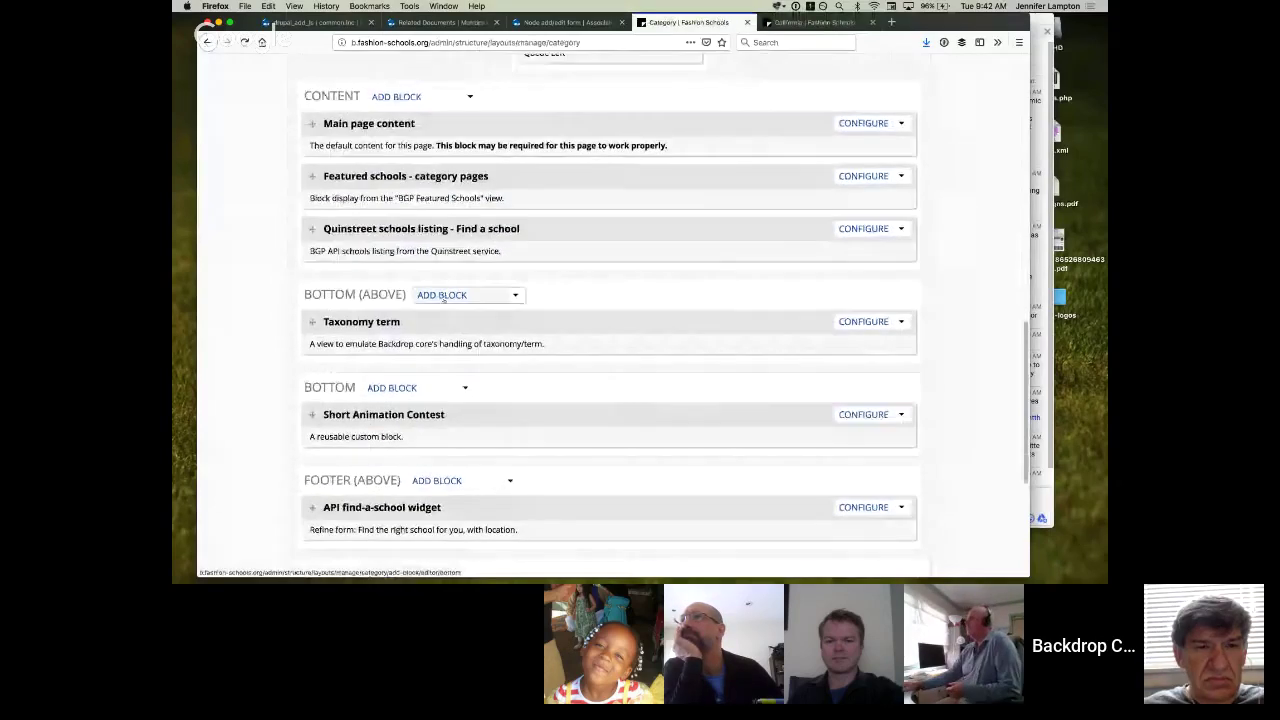
scroll(441, 300, down, 2)
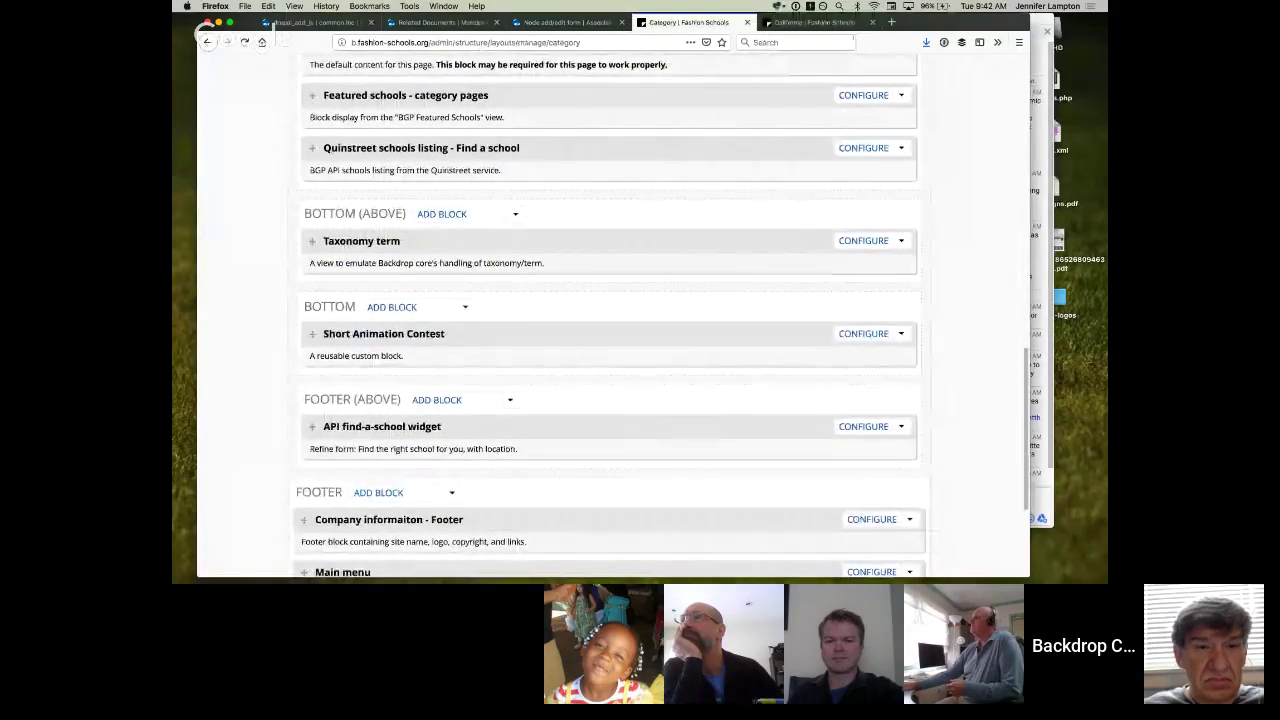
key(ctrl+Tab)
scroll(672, 342, down, 4)
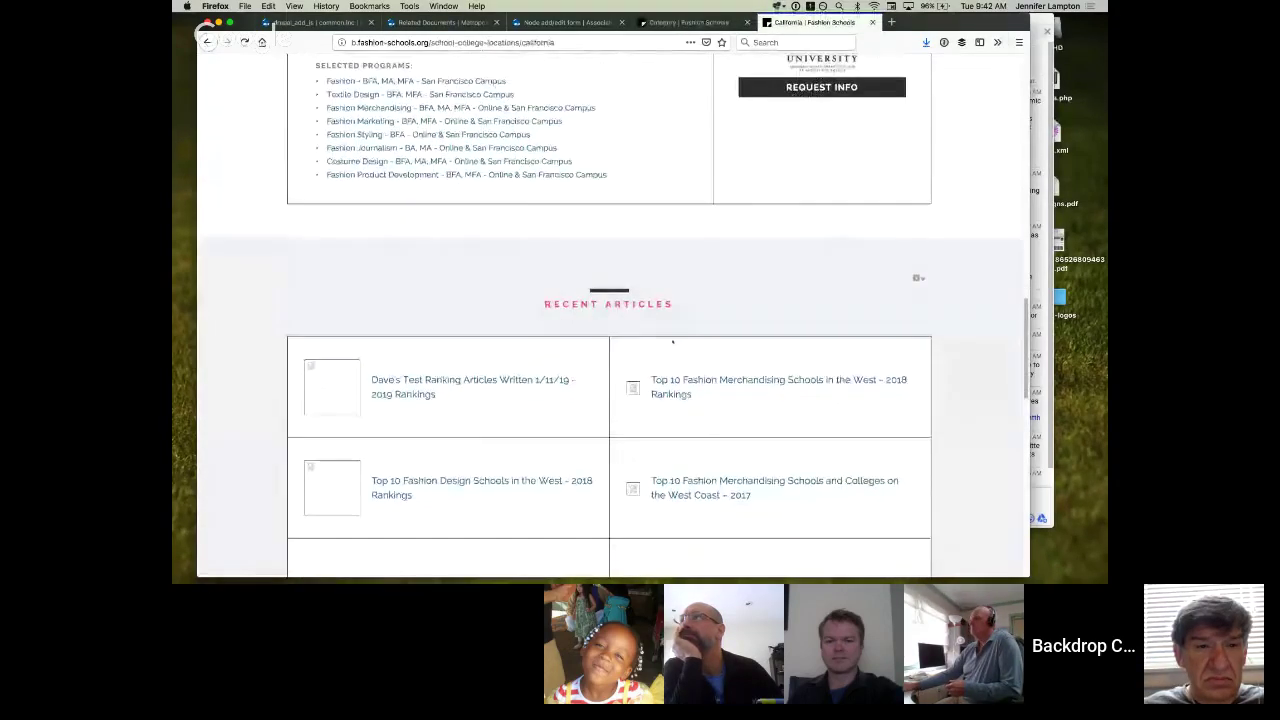
scroll(713, 353, down, 10)
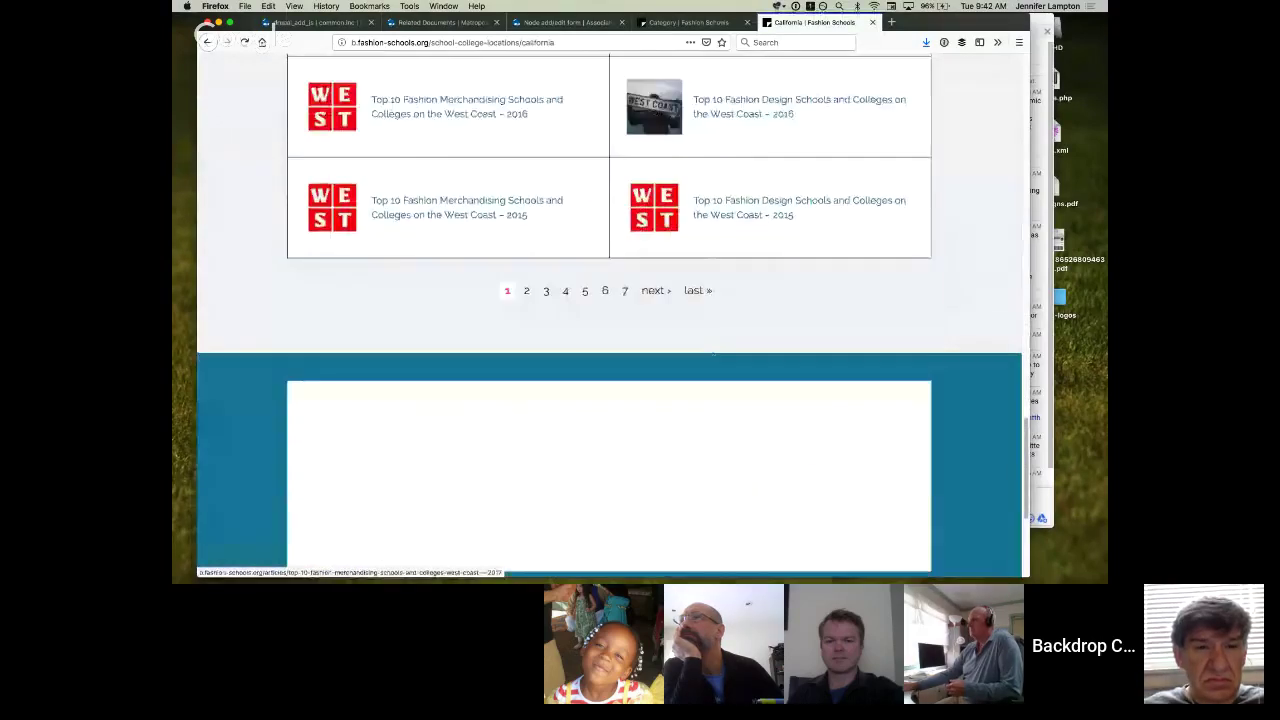
scroll(713, 353, down, 2)
Match the layout's Short Animation Contest, API find-a-school widget and Footer blocks to the lower end of the California page
key(ctrl+shift+Tab)
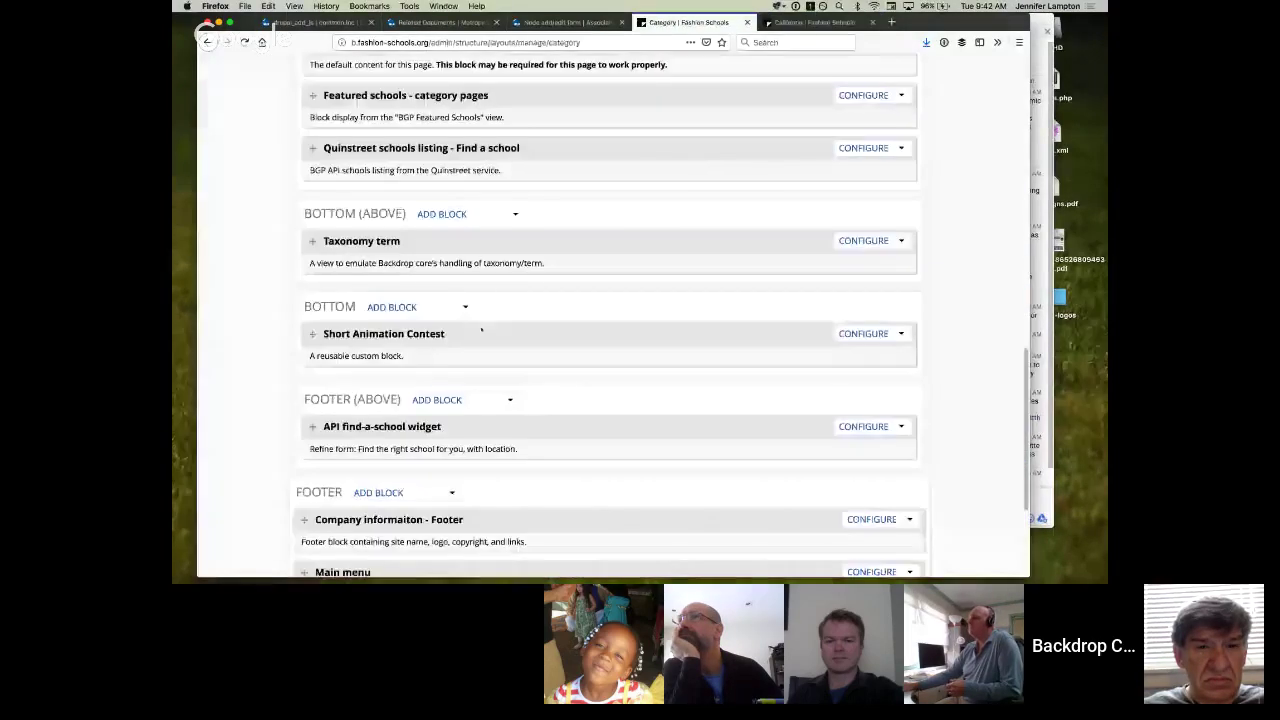
scroll(461, 347, down, 1)
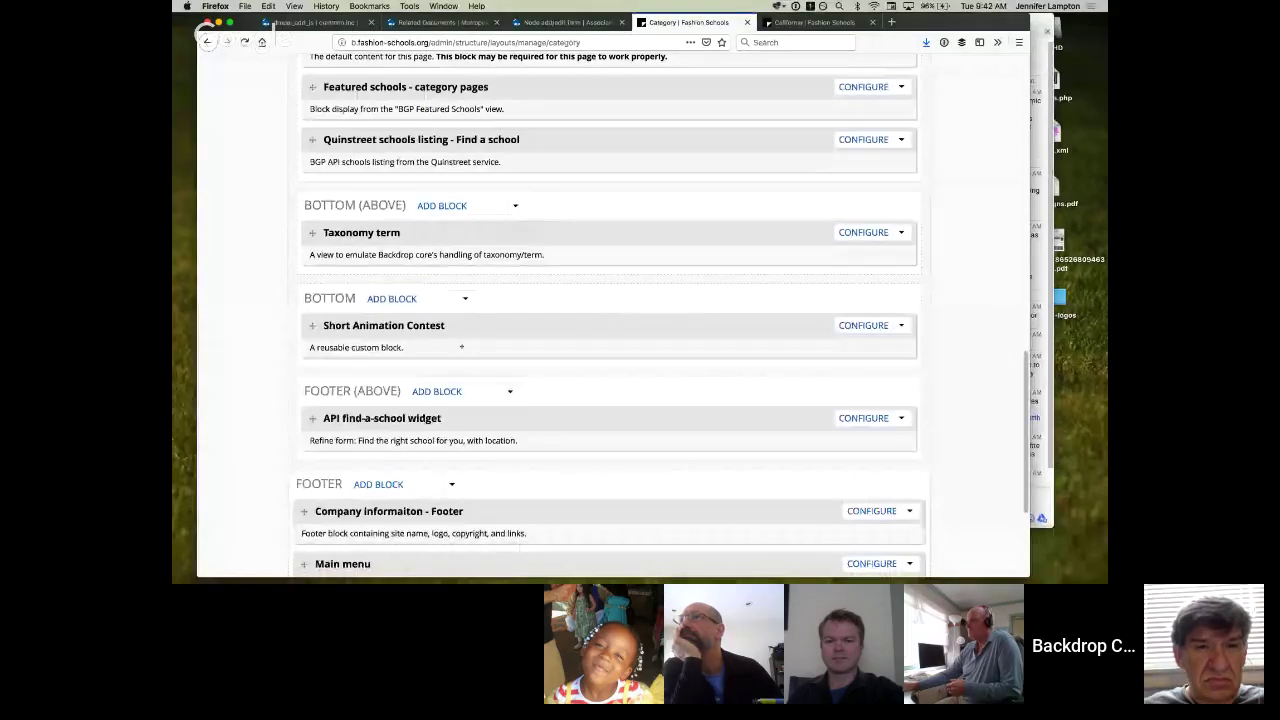
scroll(467, 336, down, 3)
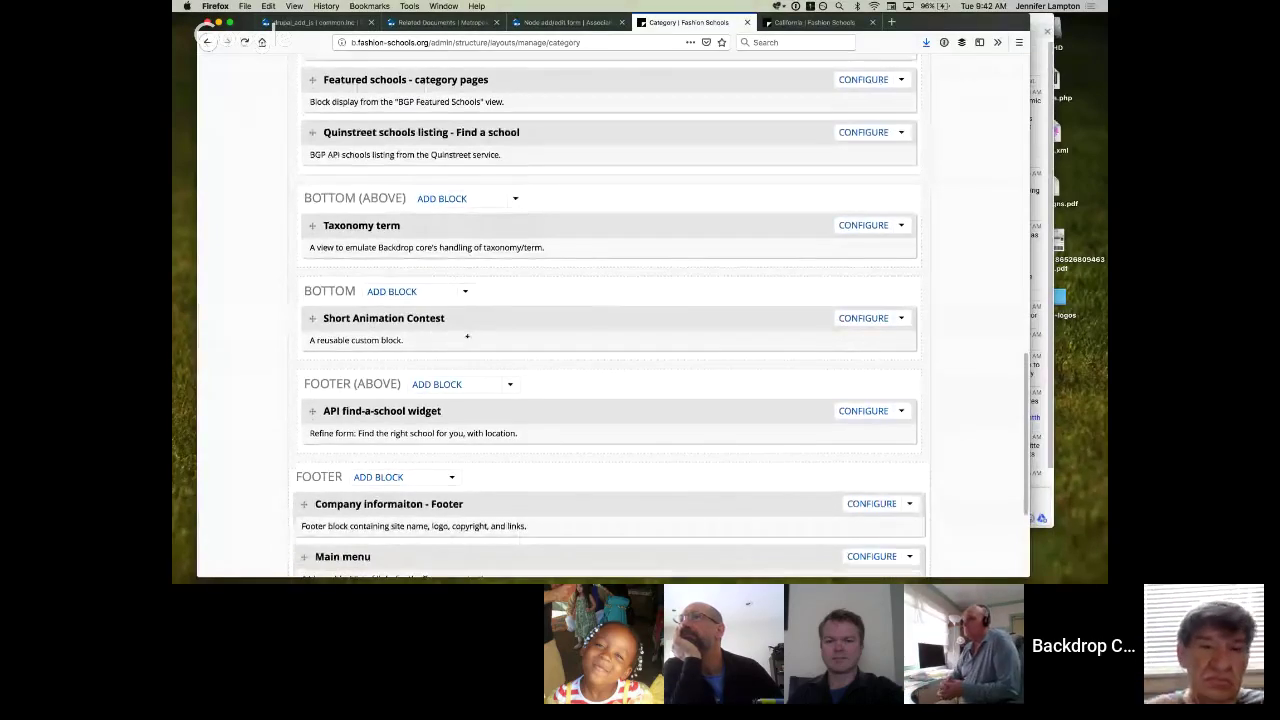
scroll(466, 337, down, 1)
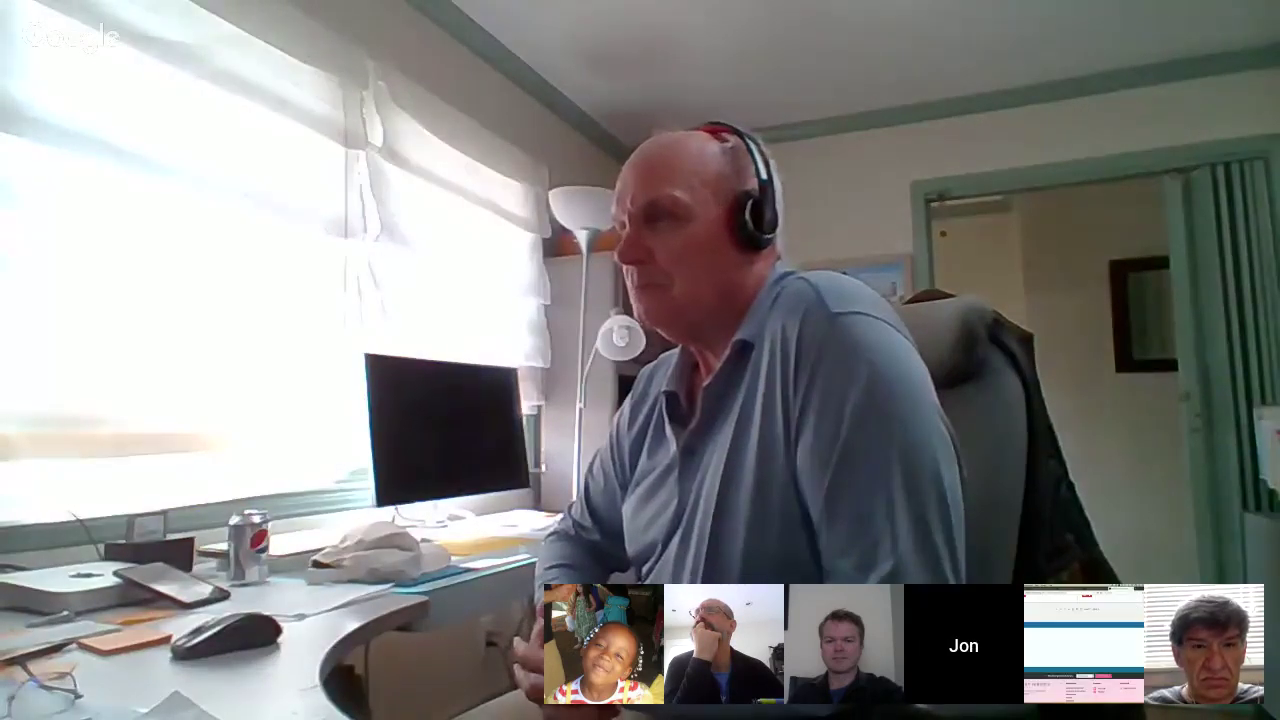
key(ctrl+shift+Tab)
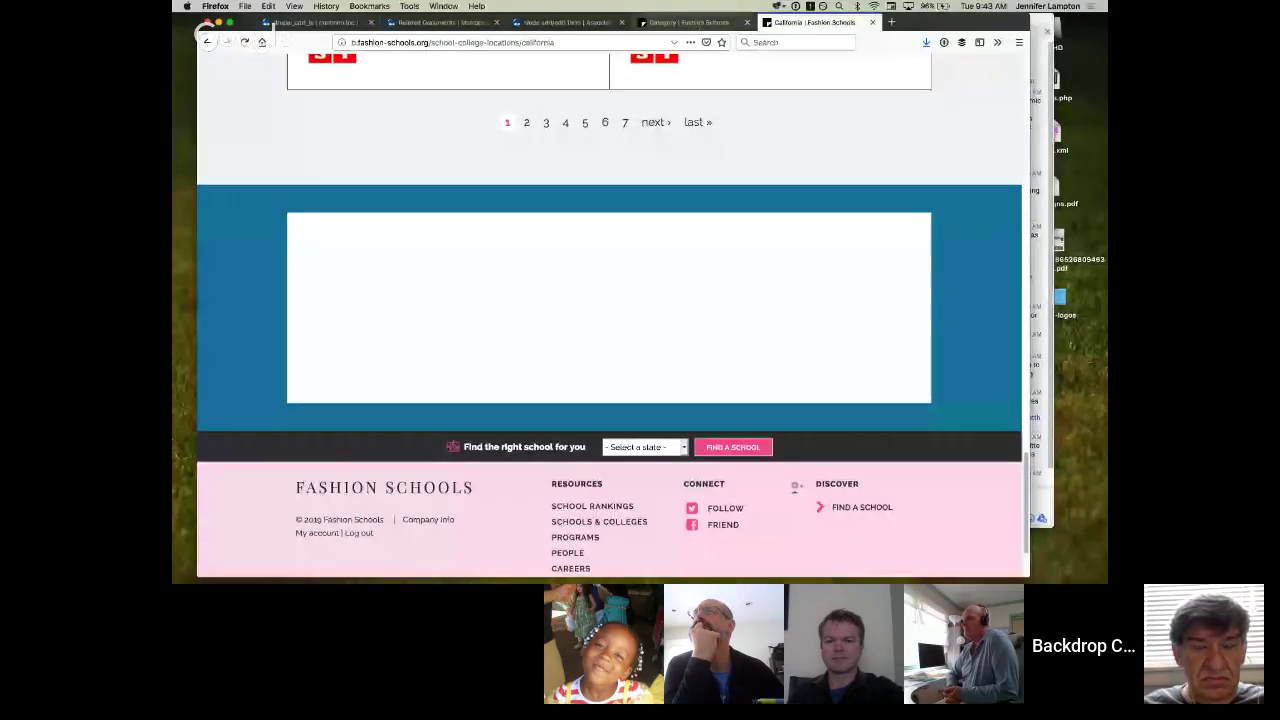
scroll(556, 272, down, 3)
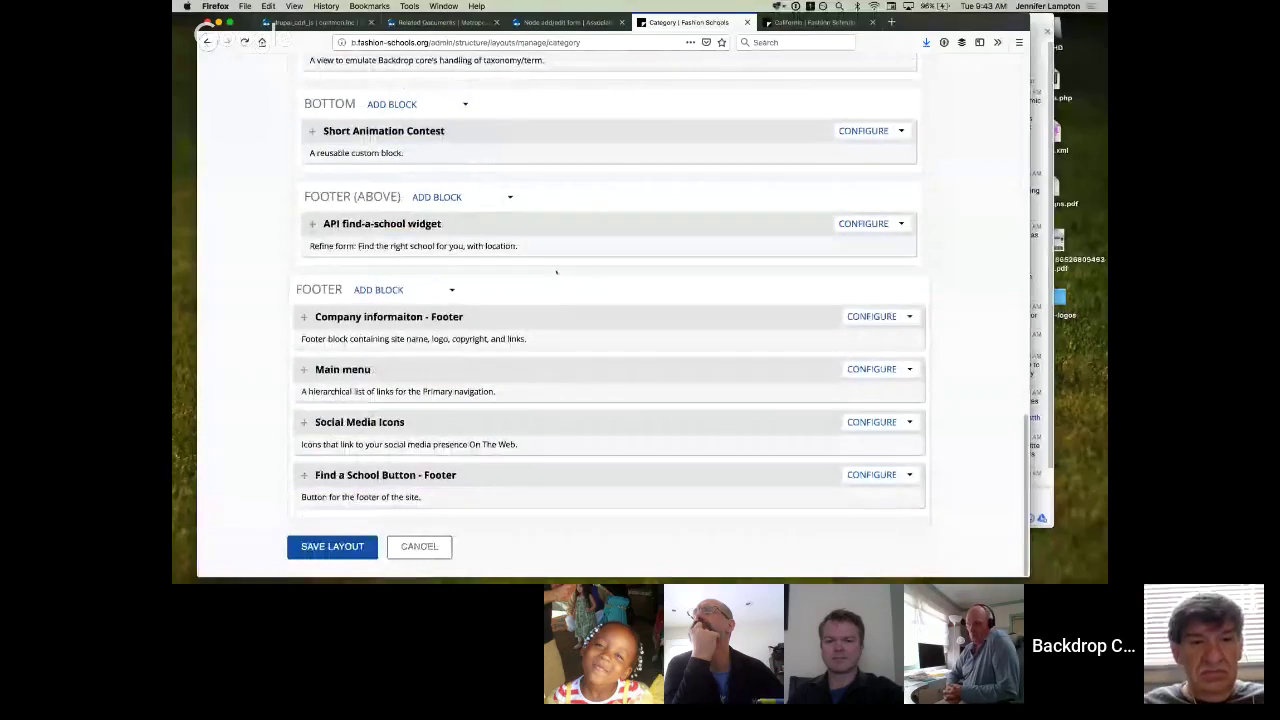
Review the Category layout's regions from the Footer back up to the Page title and Top (above) region
scroll(540, 265, up, 5)
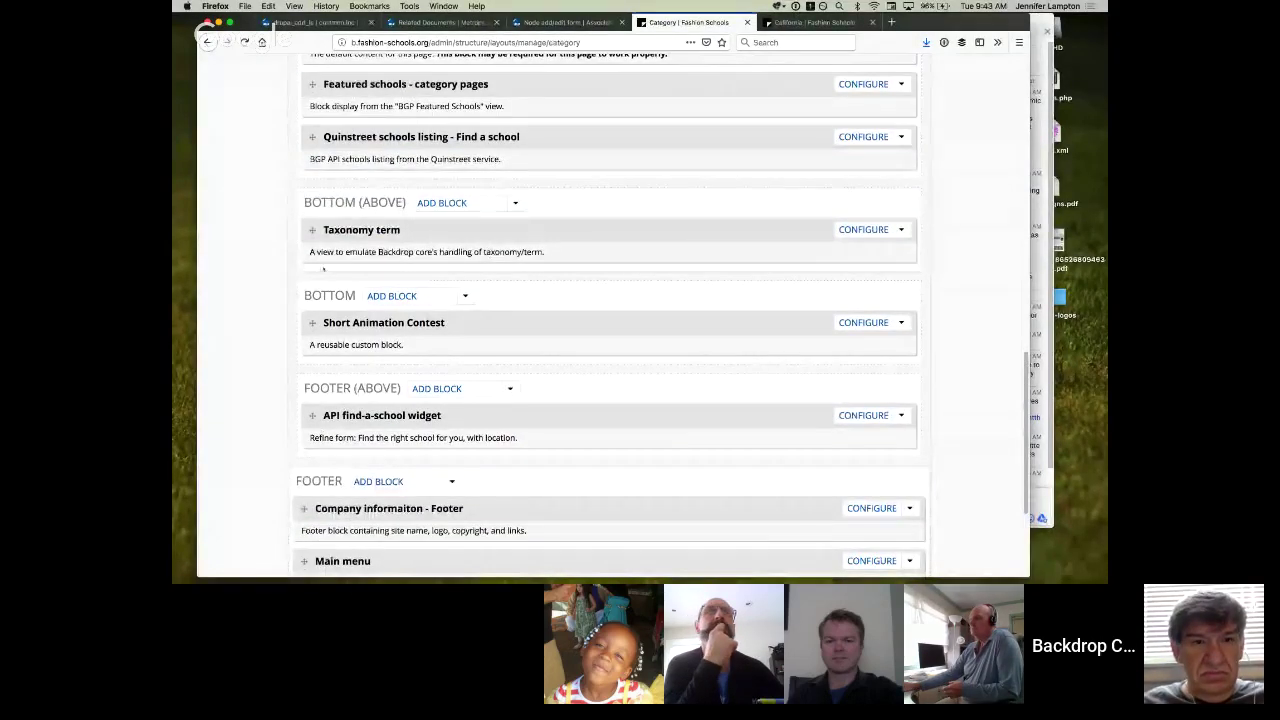
scroll(428, 246, up, 1)
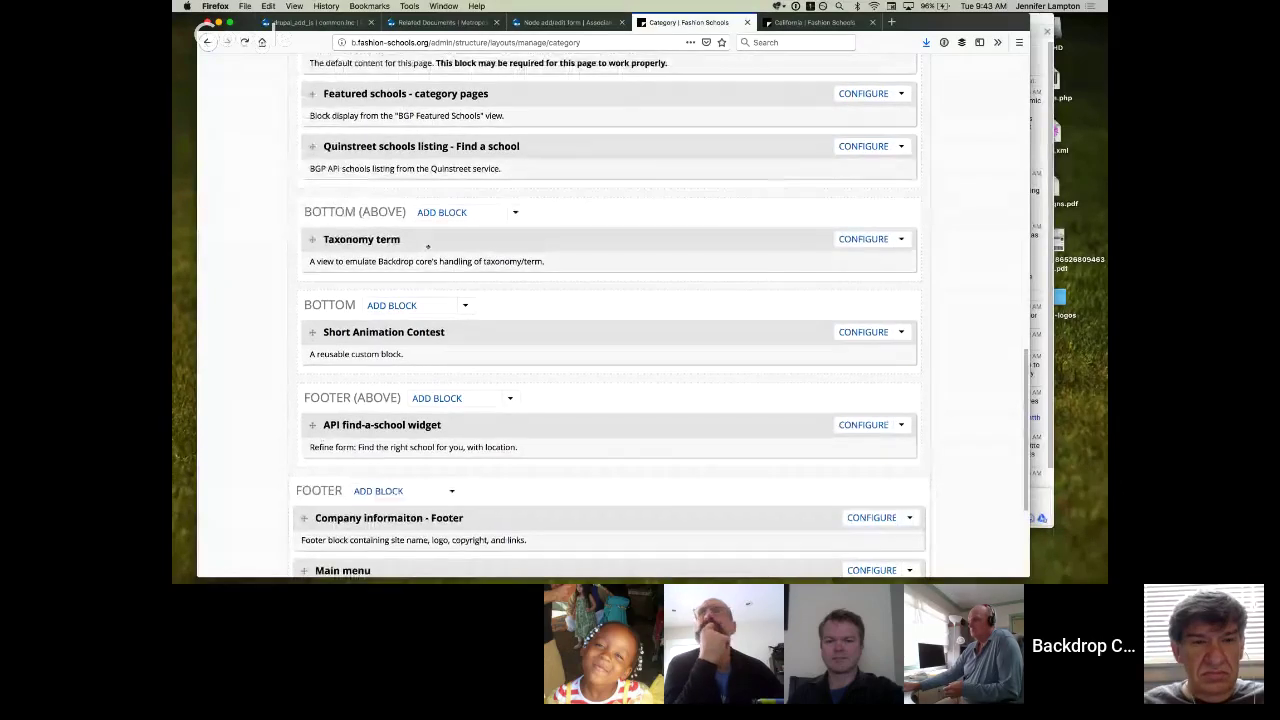
scroll(428, 246, up, 8)
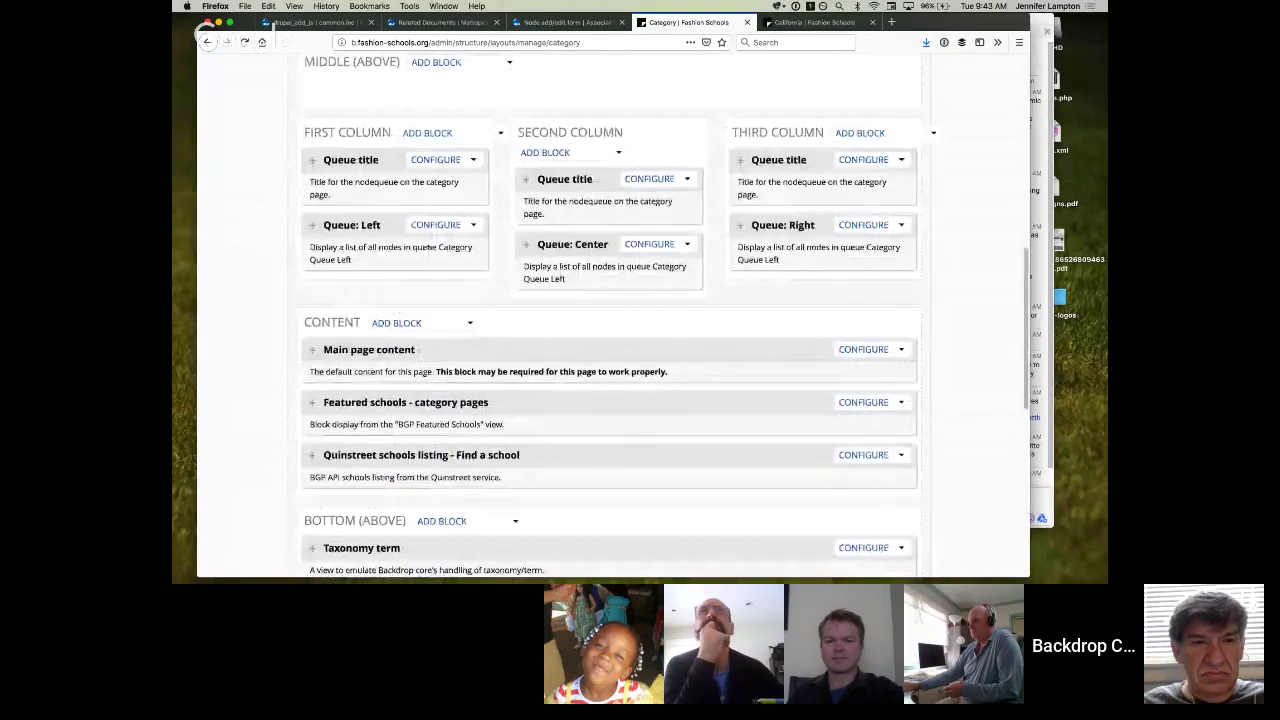
scroll(428, 247, up, 4)
scroll(428, 248, up, 1)
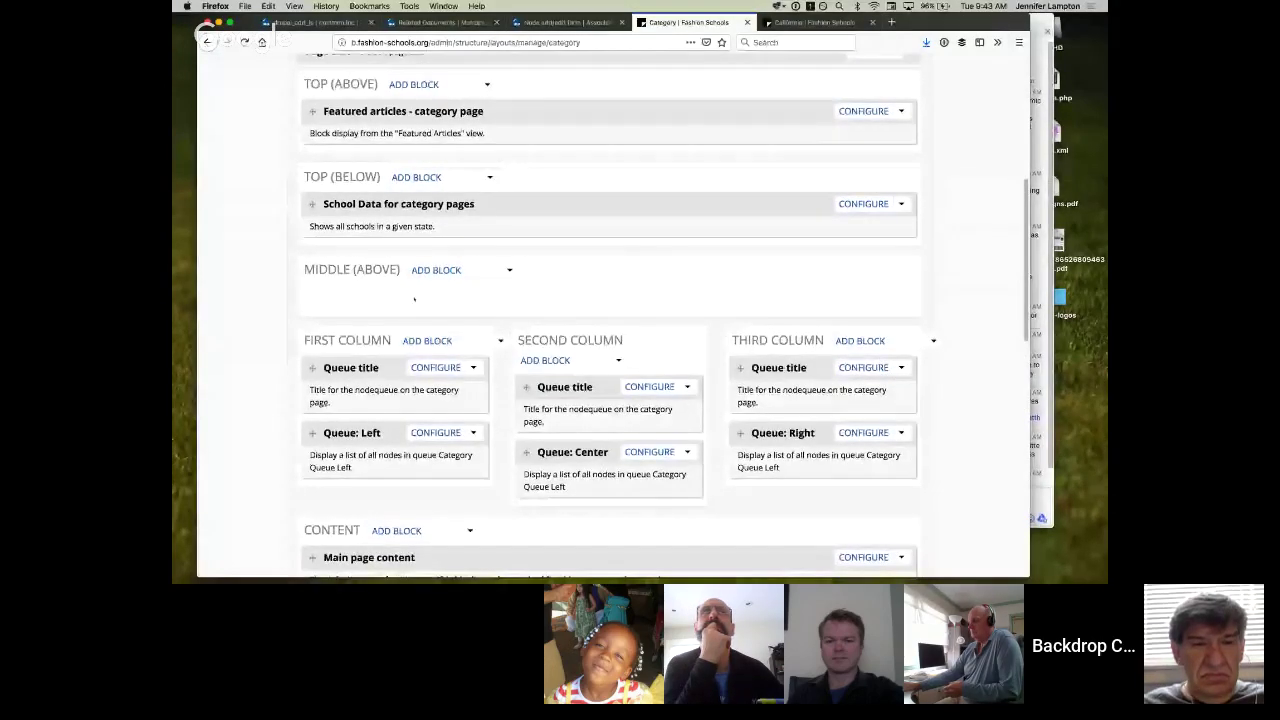
scroll(414, 298, up, 1)
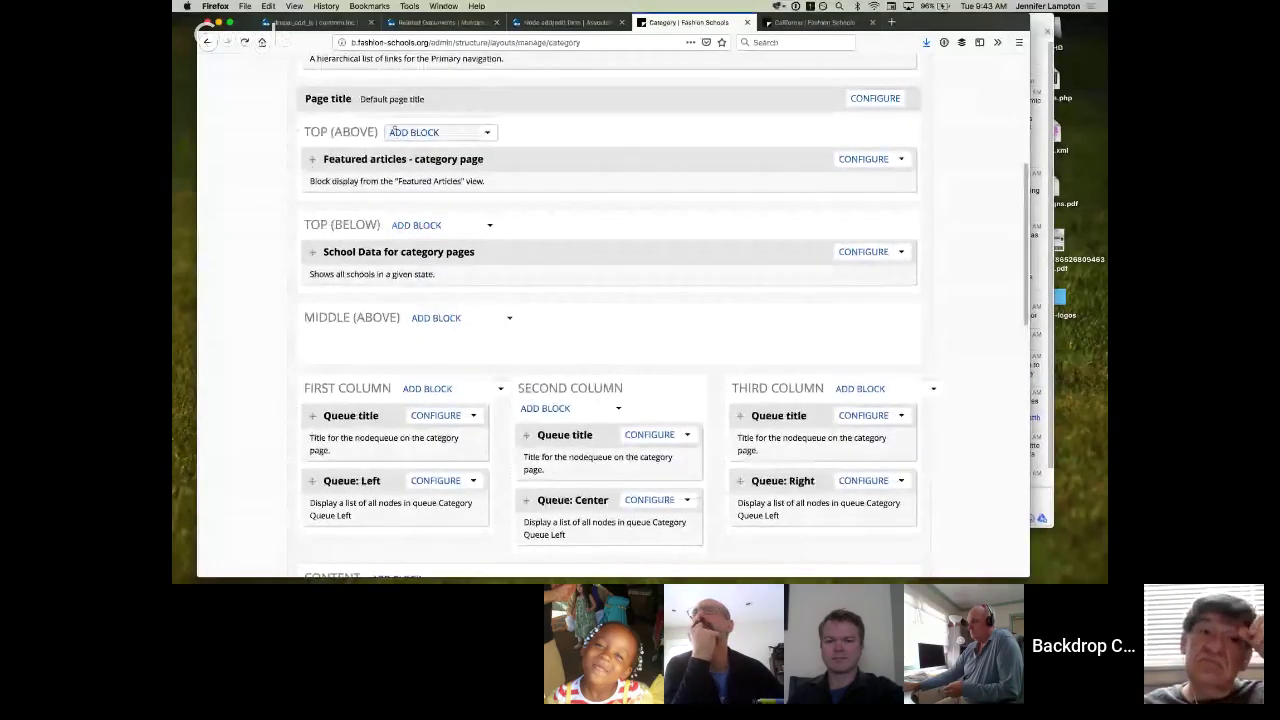
scroll(395, 131, up, 3)
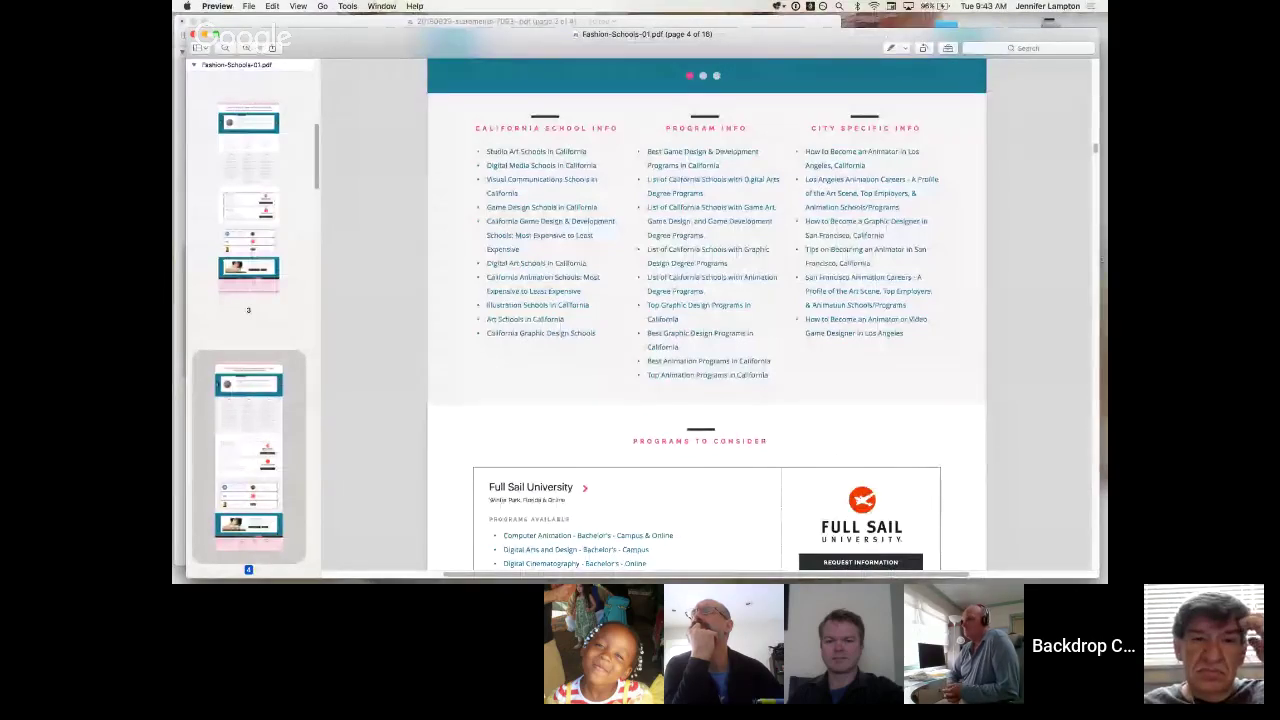
Examine the PDF design's Featured News banner, three info columns and Programs to Consider section
scroll(717, 268, up, 5)
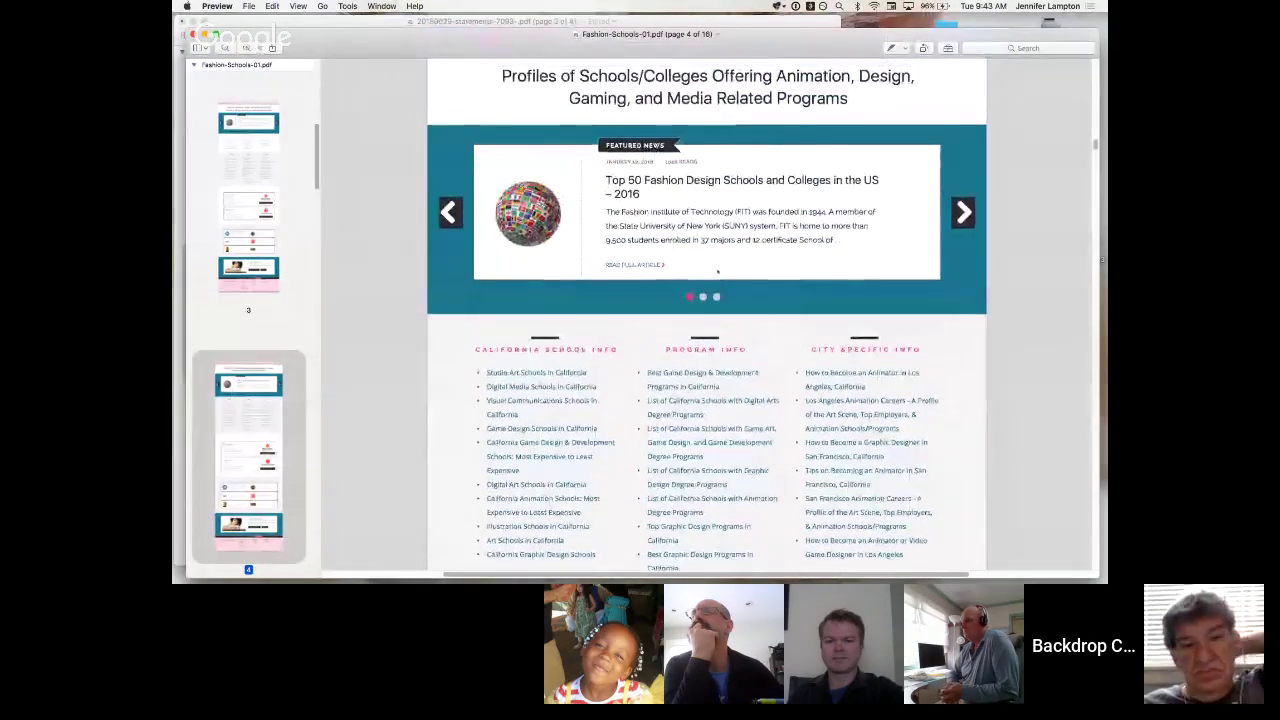
scroll(717, 268, down, 1)
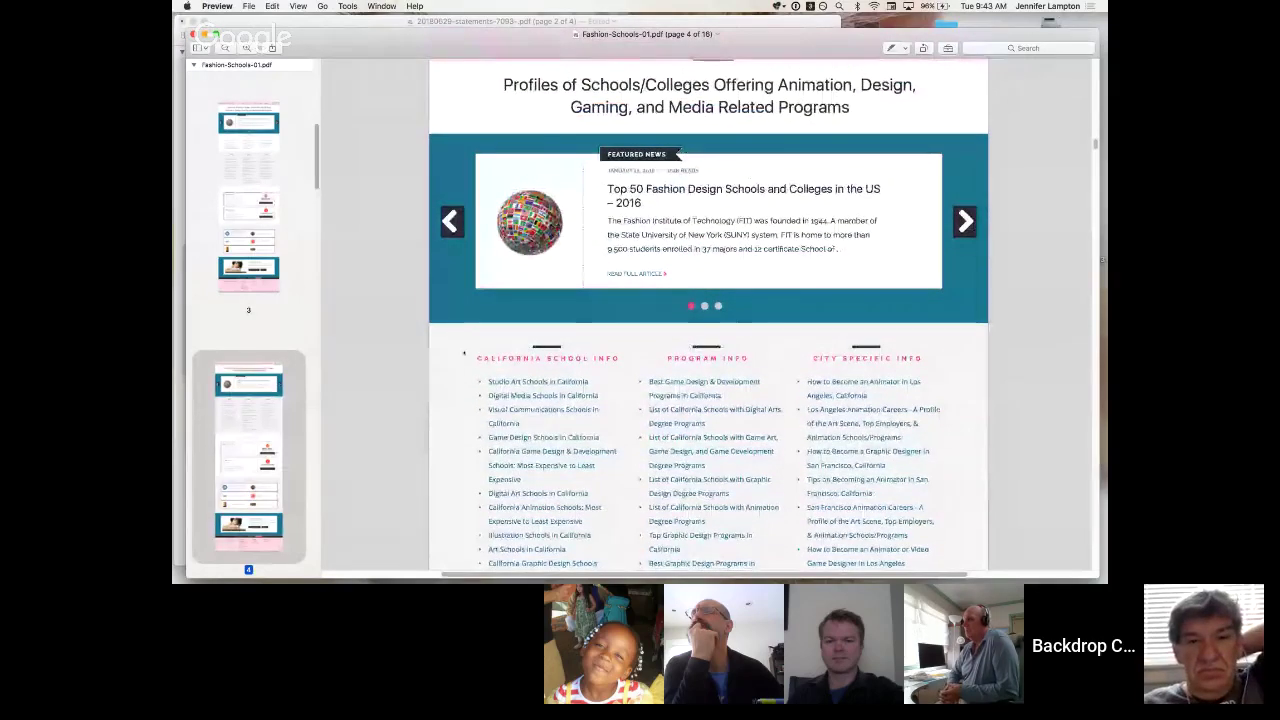
scroll(463, 352, down, 6)
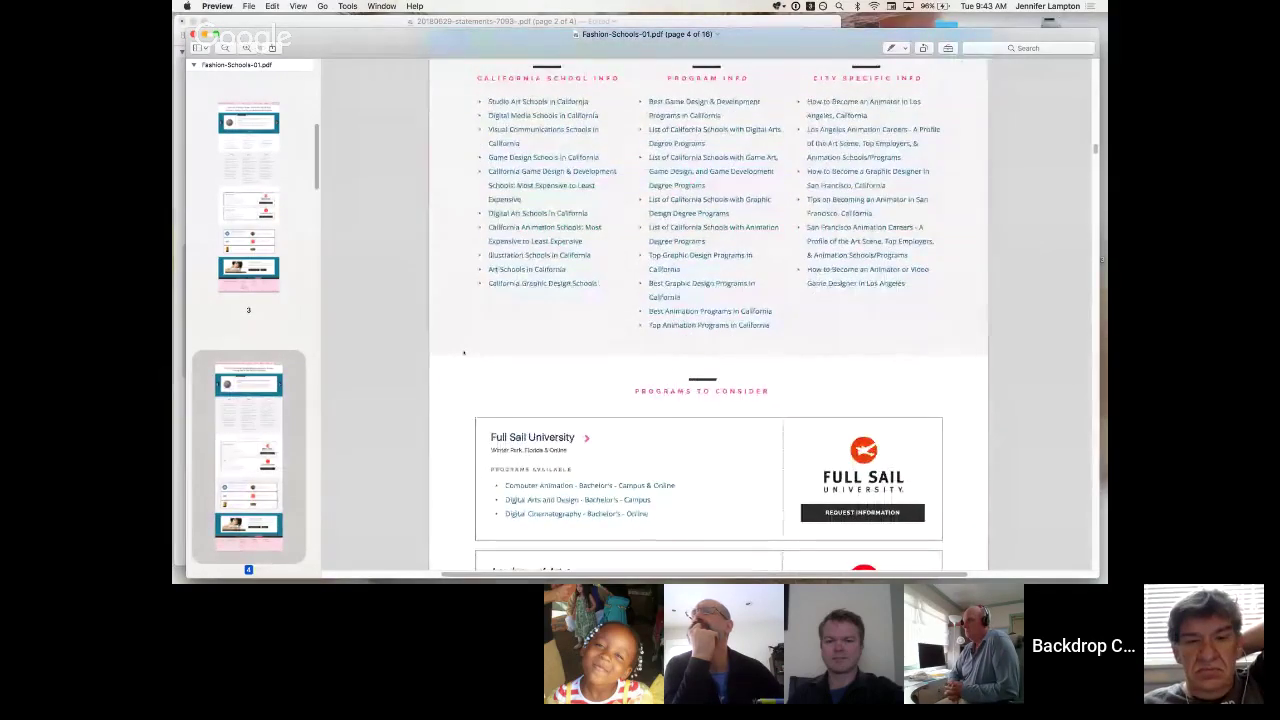
Switch to Chrome and view the School & College Locations page with its featured article banner
key(ctrl+Right)
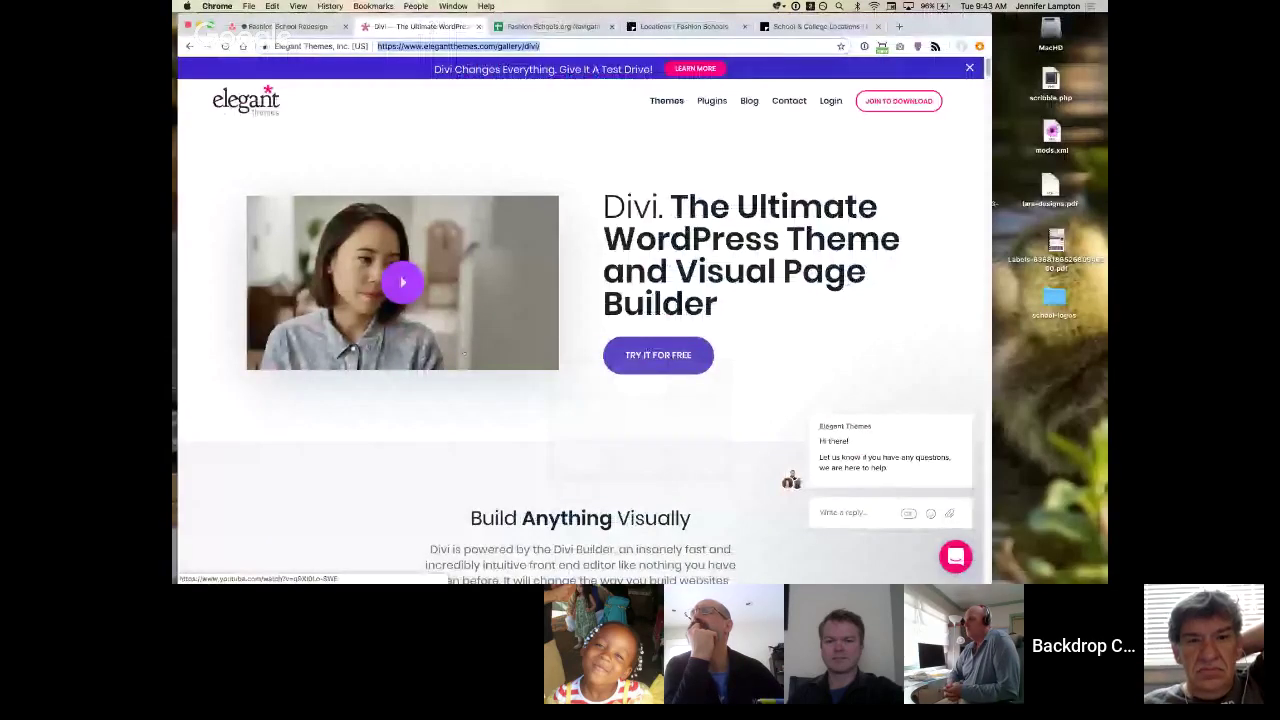
key(super+9)
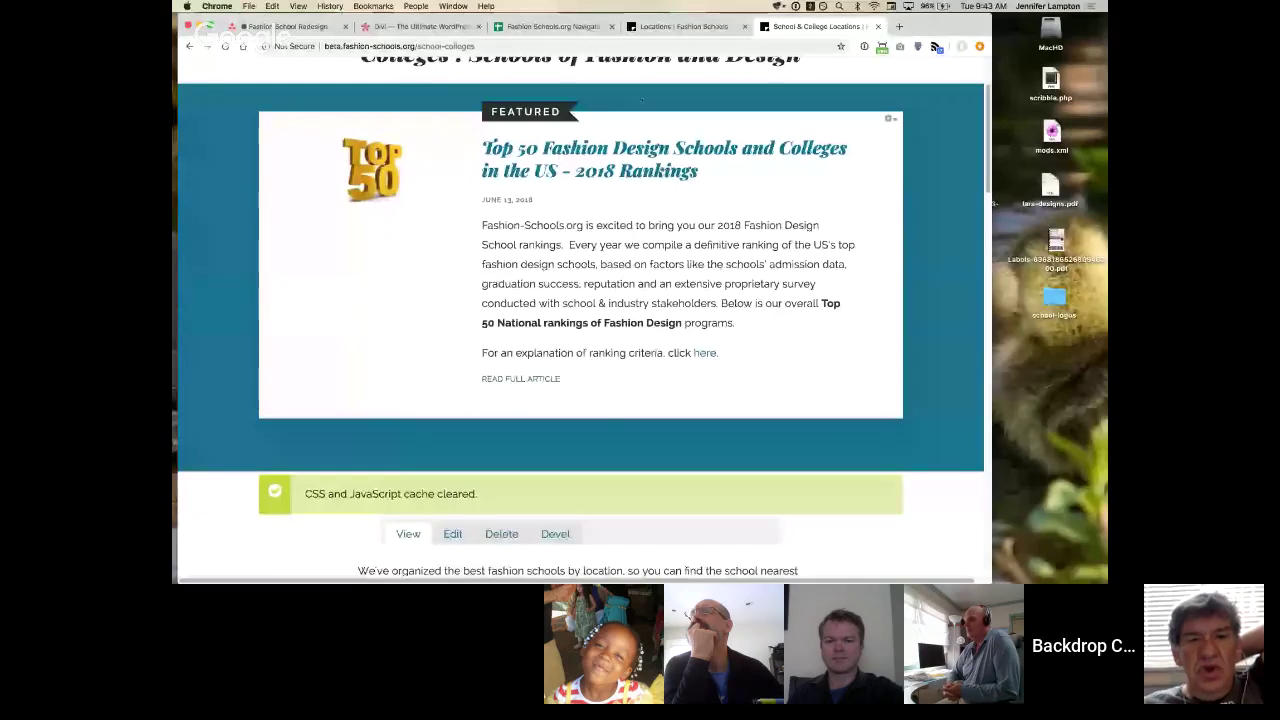
key(super+4)
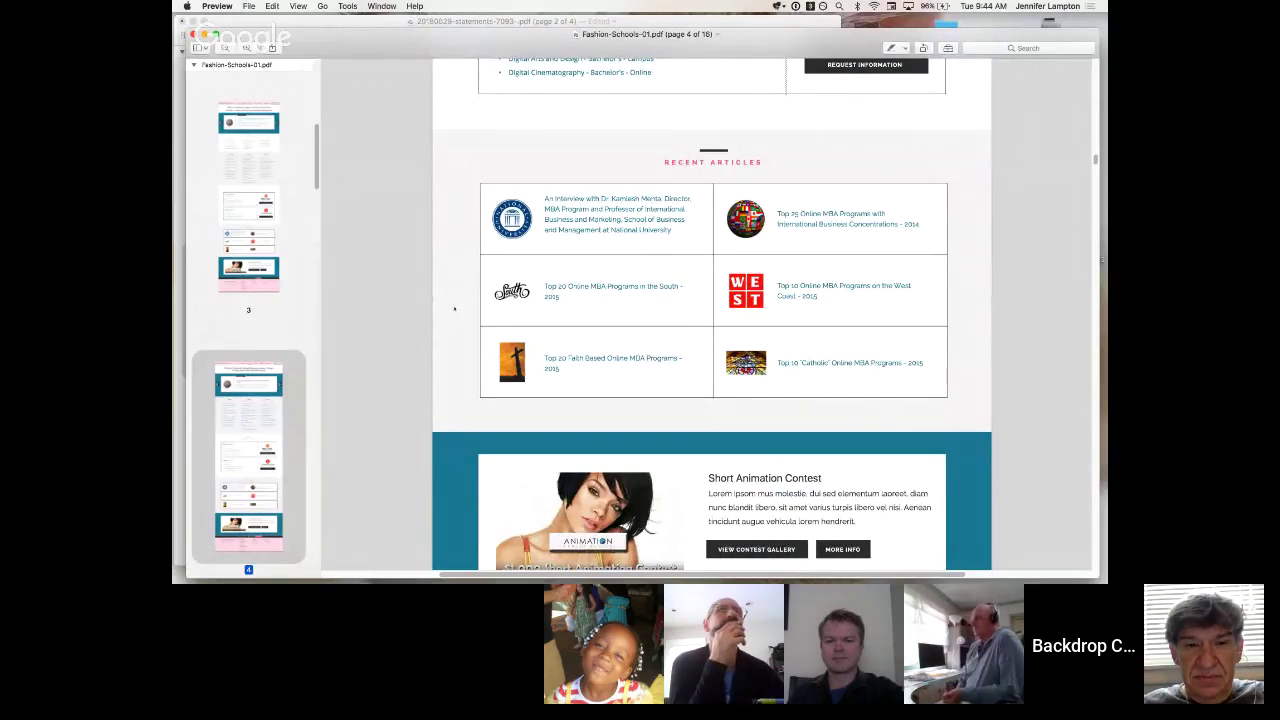
Browse the PDF's page thumbnails and examine page 4's Recent Articles, Short Animation Contest and footer sections
scroll(281, 296, down, 5)
scroll(281, 296, up, 5)
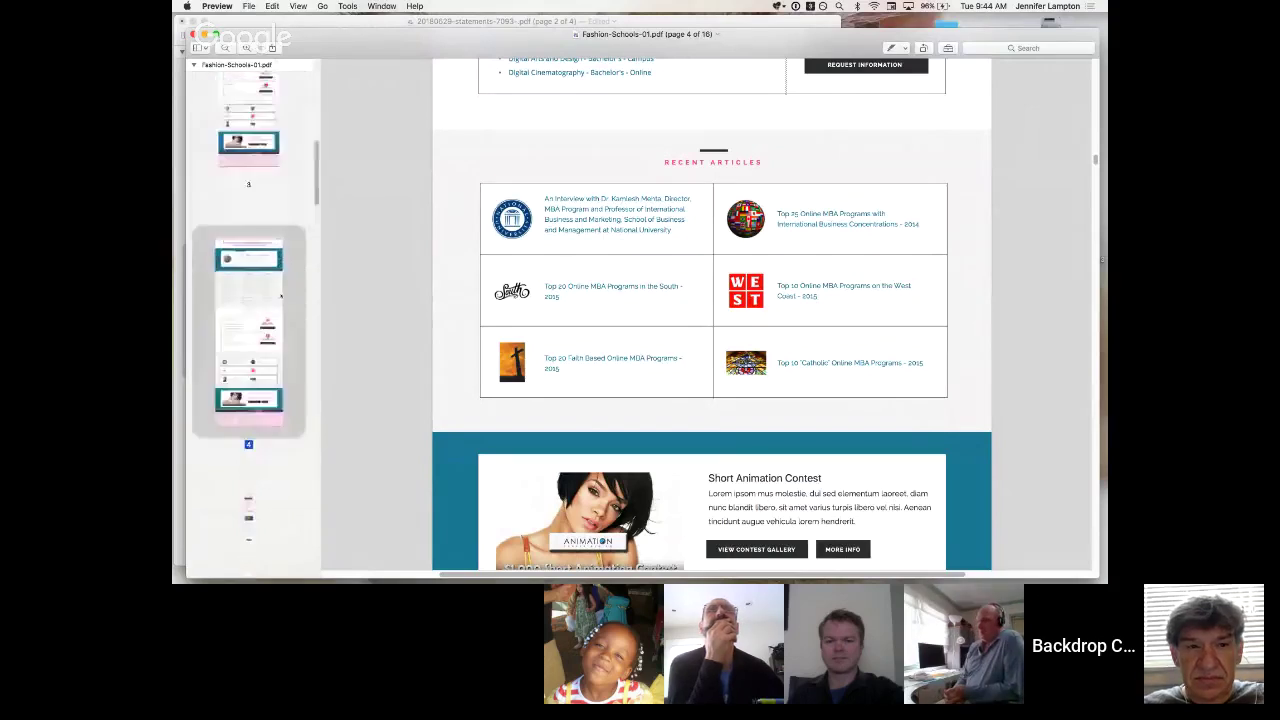
scroll(281, 296, up, 2)
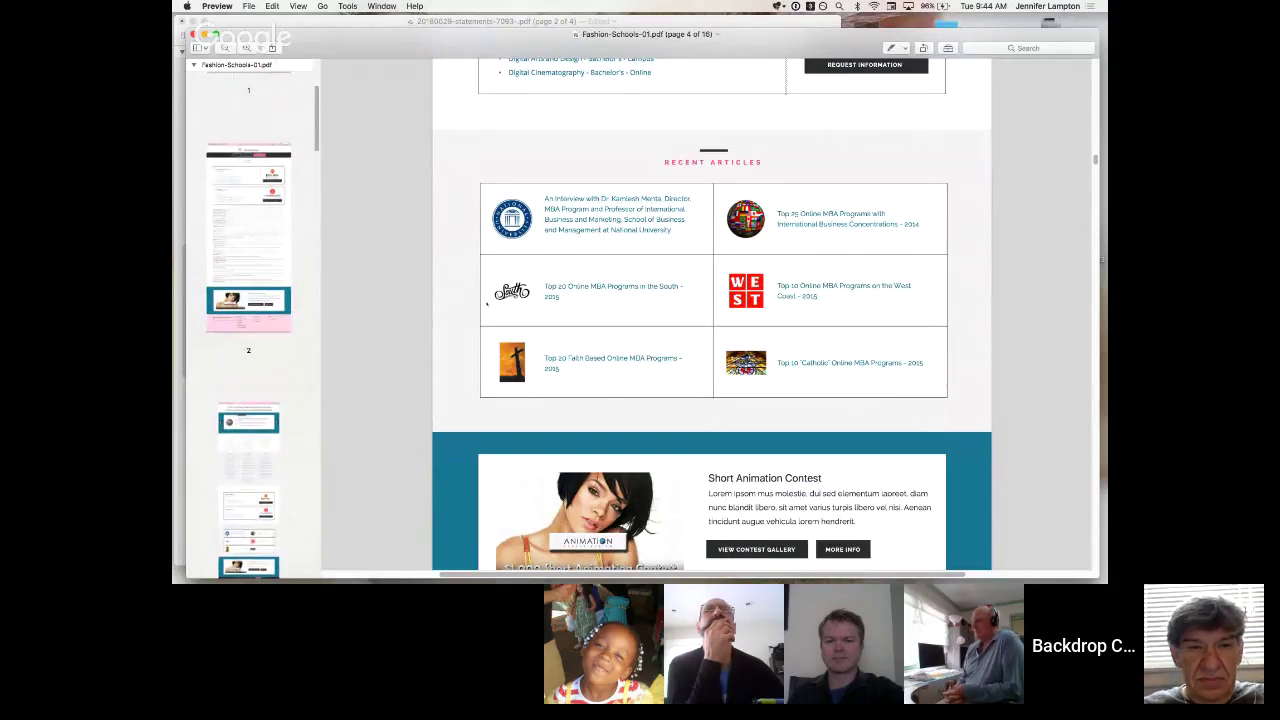
scroll(487, 303, down, 3)
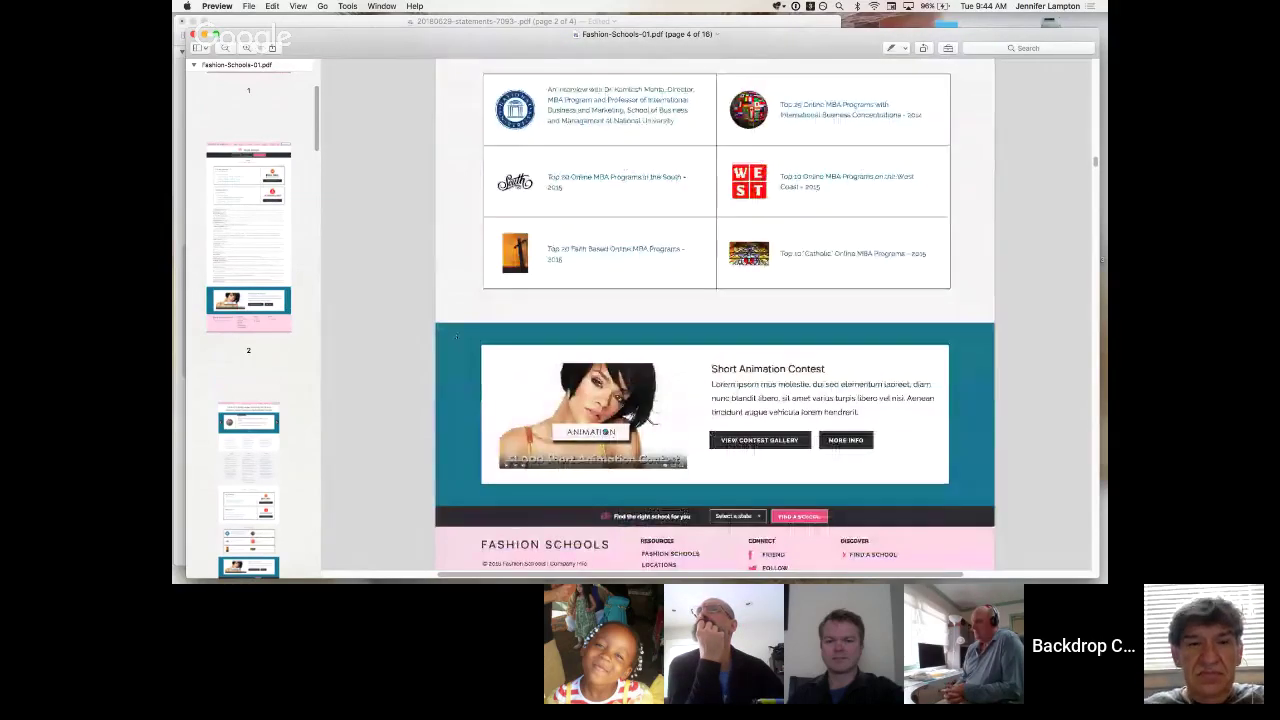
Review page 4 of the PDF design from the Short Animation Contest section back up to the Featured News banner
scroll(451, 455, down, 1)
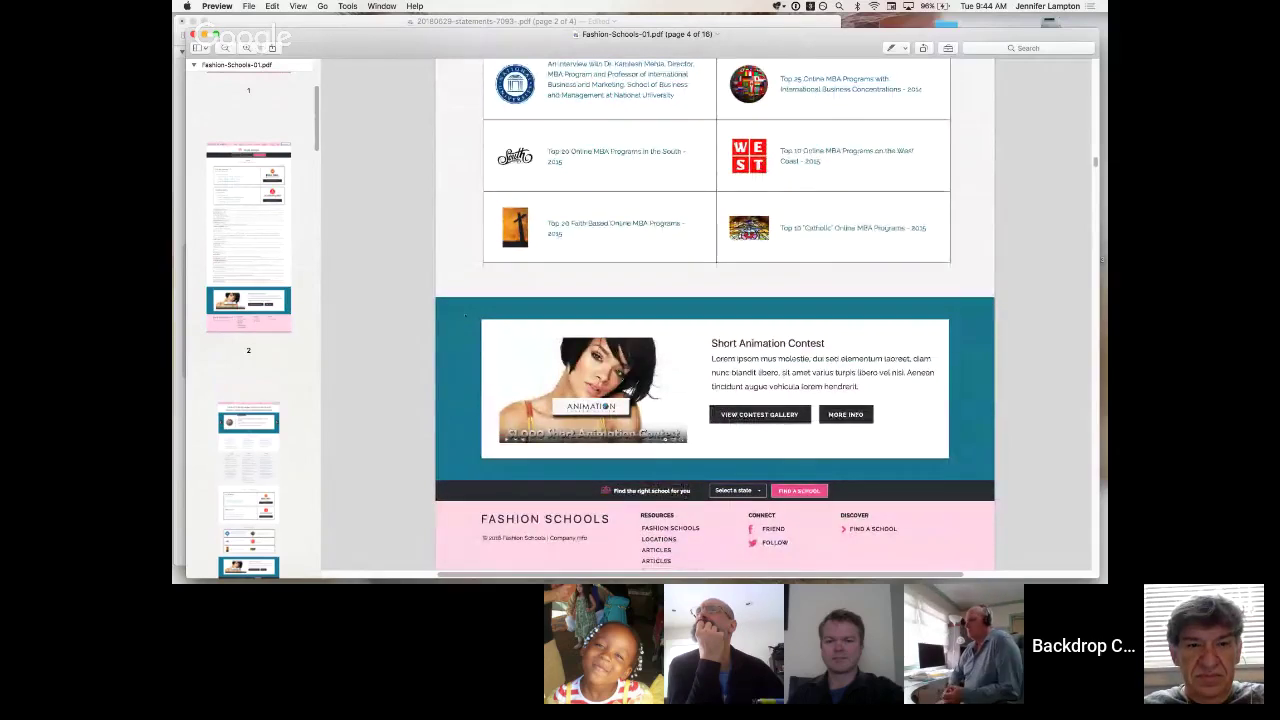
scroll(465, 300, up, 5)
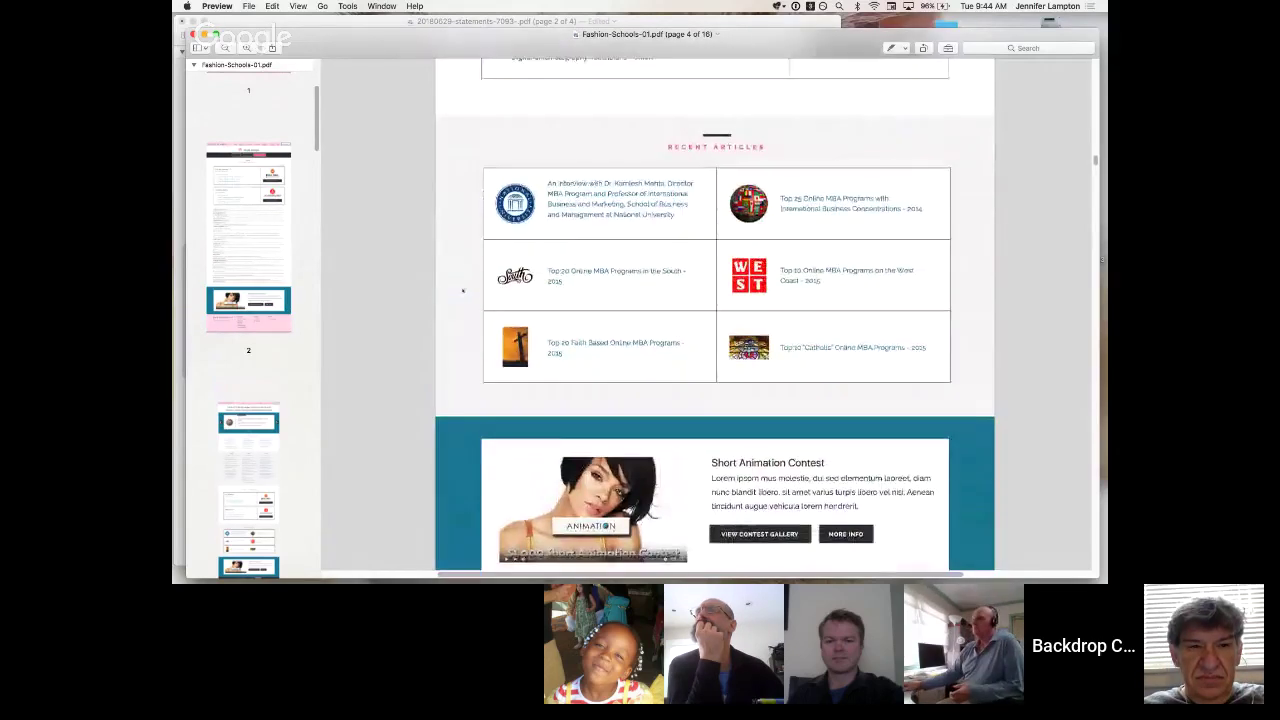
scroll(469, 285, up, 10)
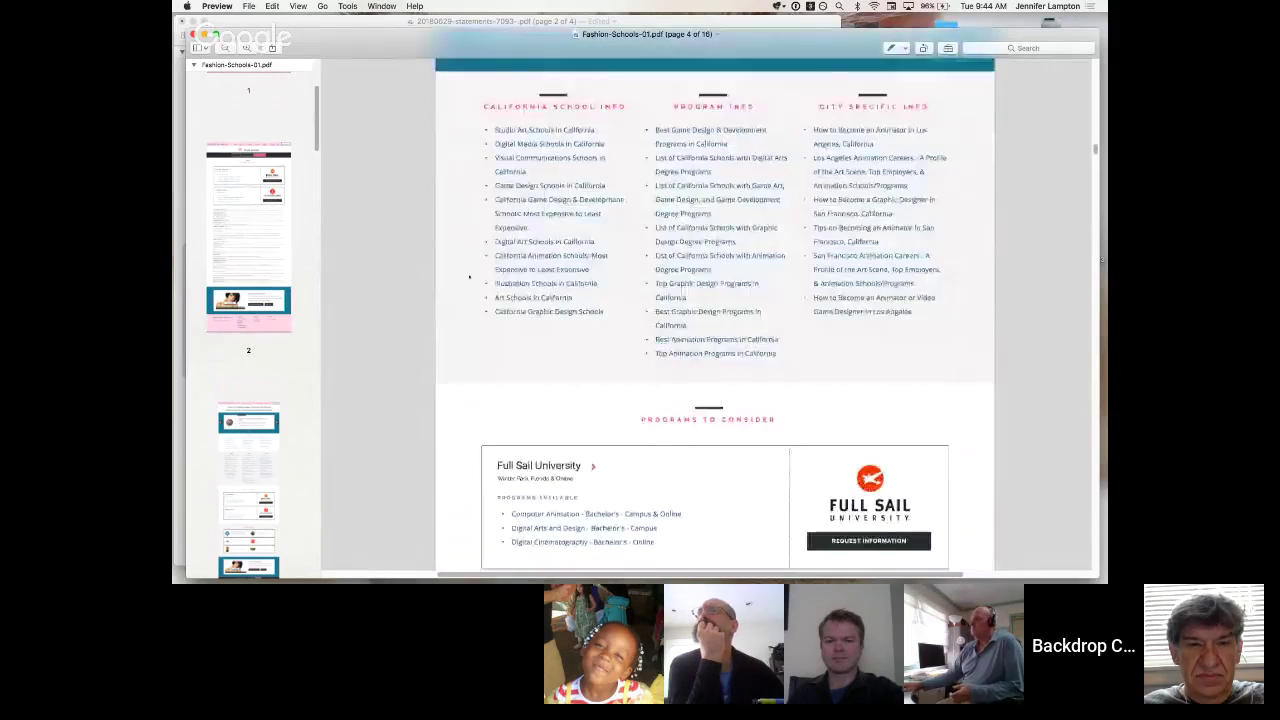
scroll(469, 277, up, 10)
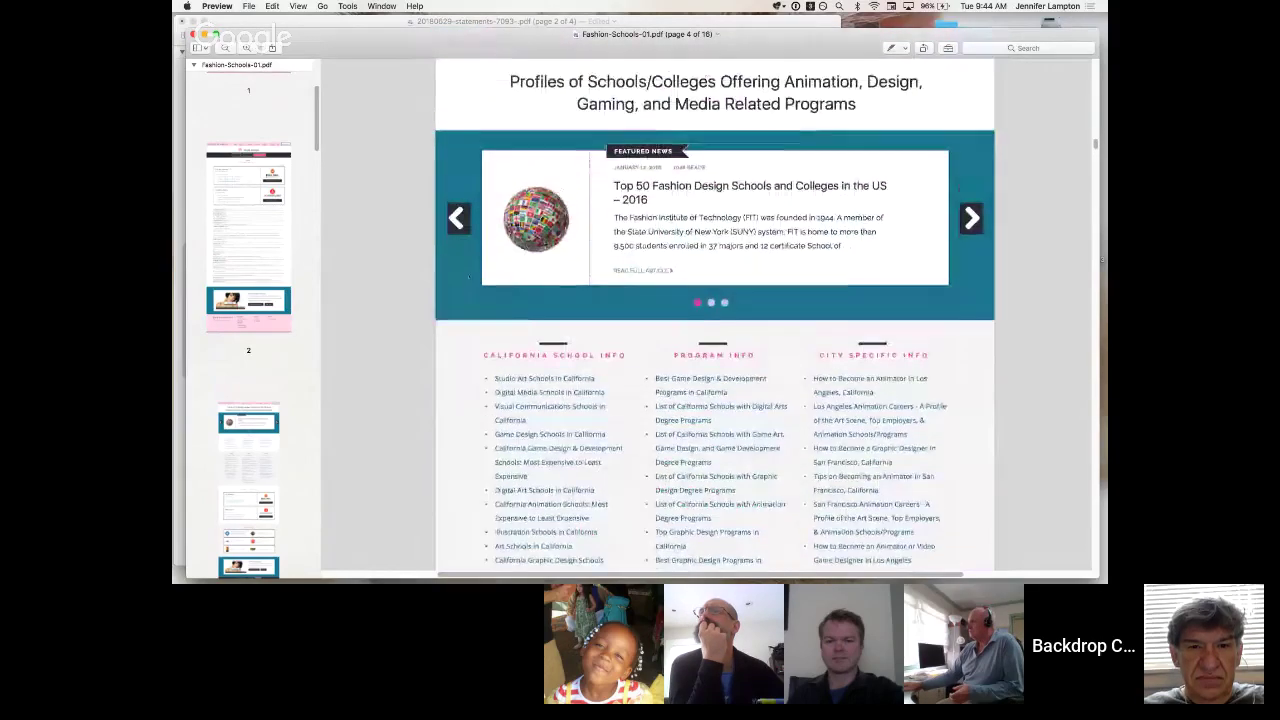
scroll(469, 277, up, 2)
scroll(469, 277, down, 4)
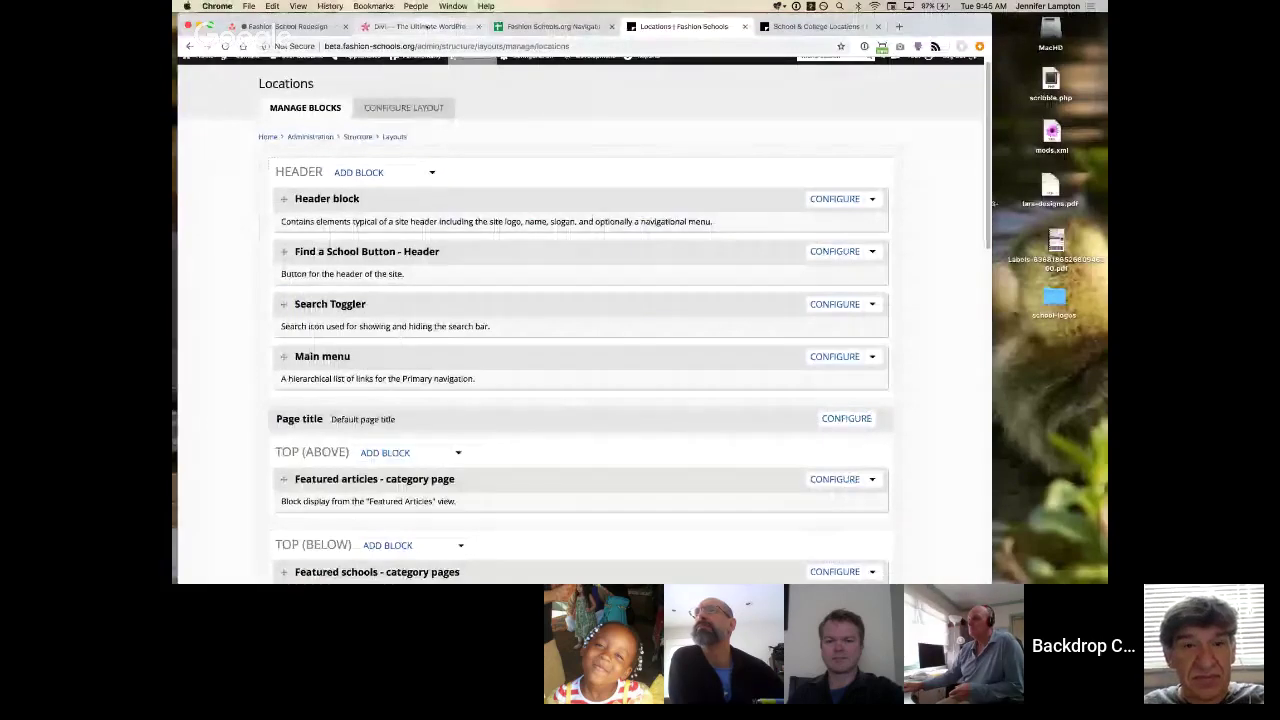
Switch to Chrome's Divi theme page and examine the Build Anything Visually section with its page builder demo and feature list
key(ctrl+2)
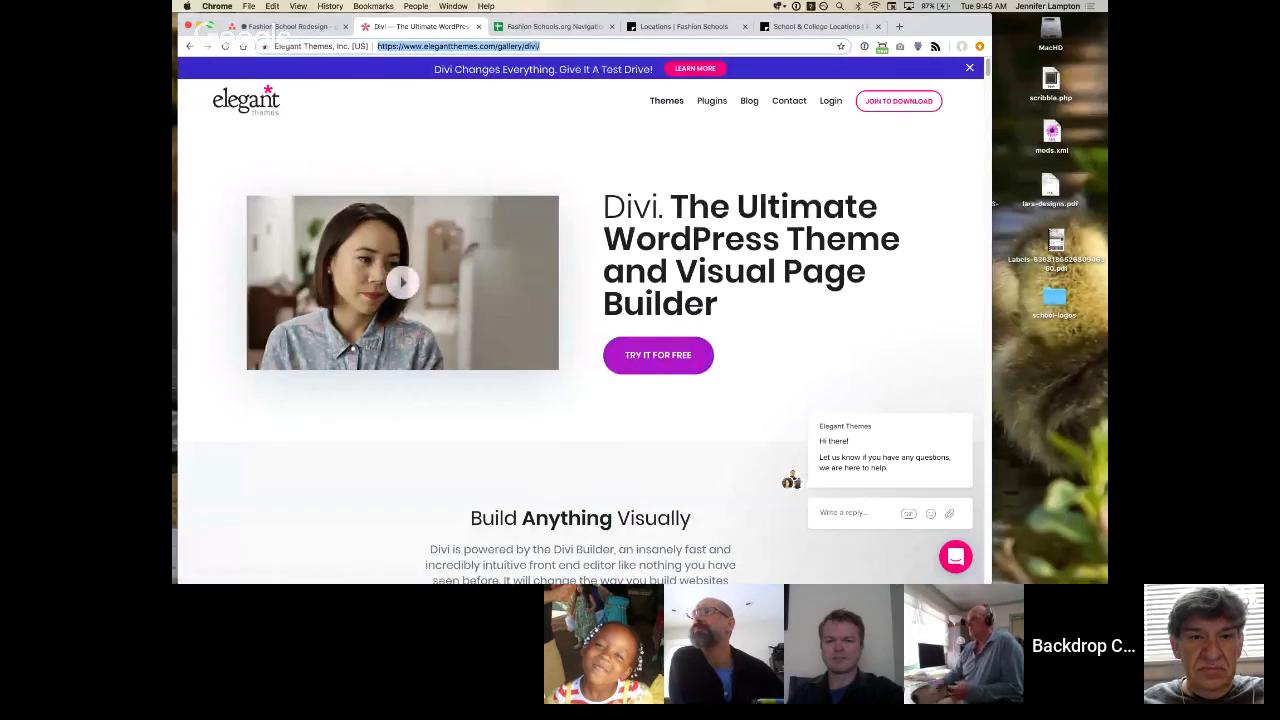
scroll(676, 212, down, 1)
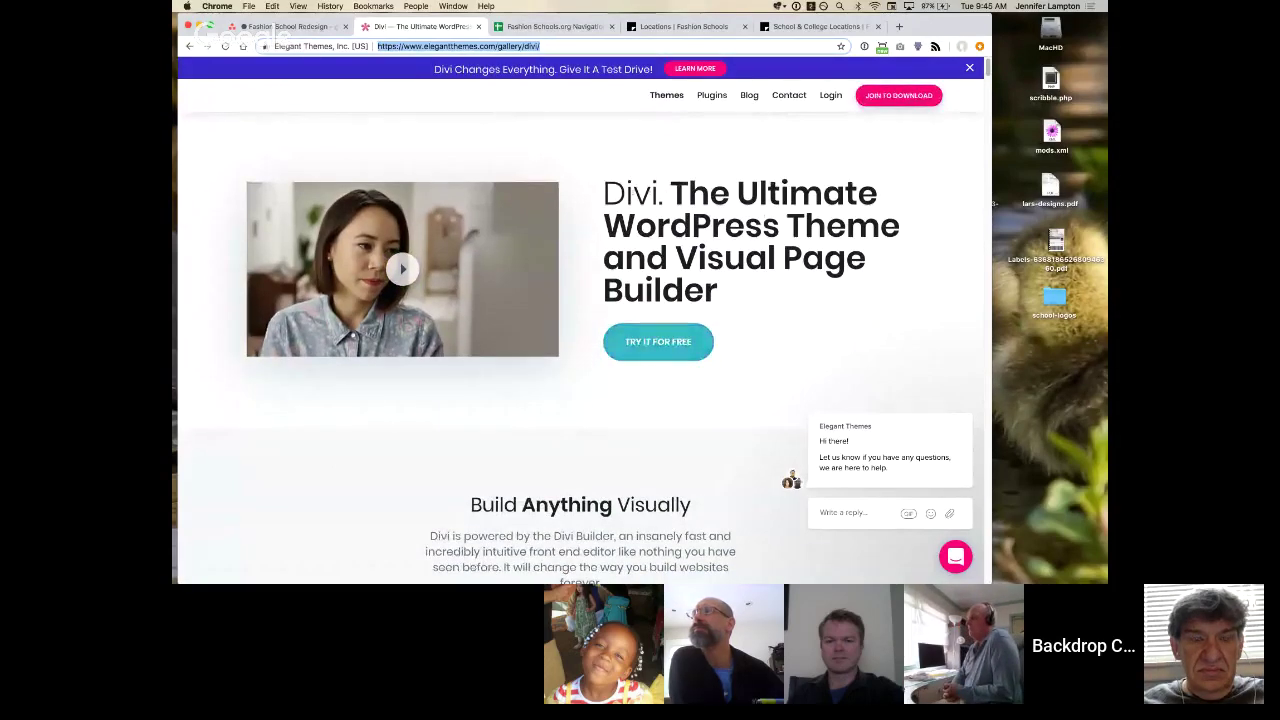
scroll(633, 194, down, 4)
scroll(633, 194, down, 4)
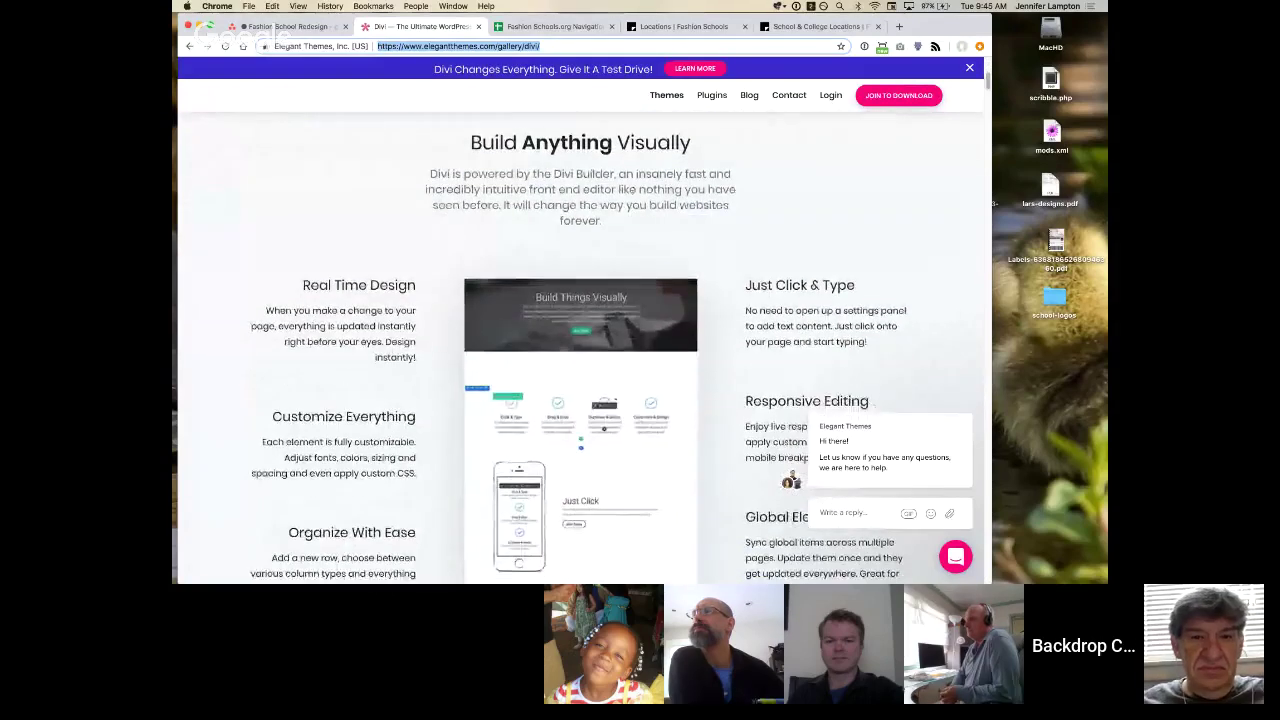
scroll(632, 192, down, 3)
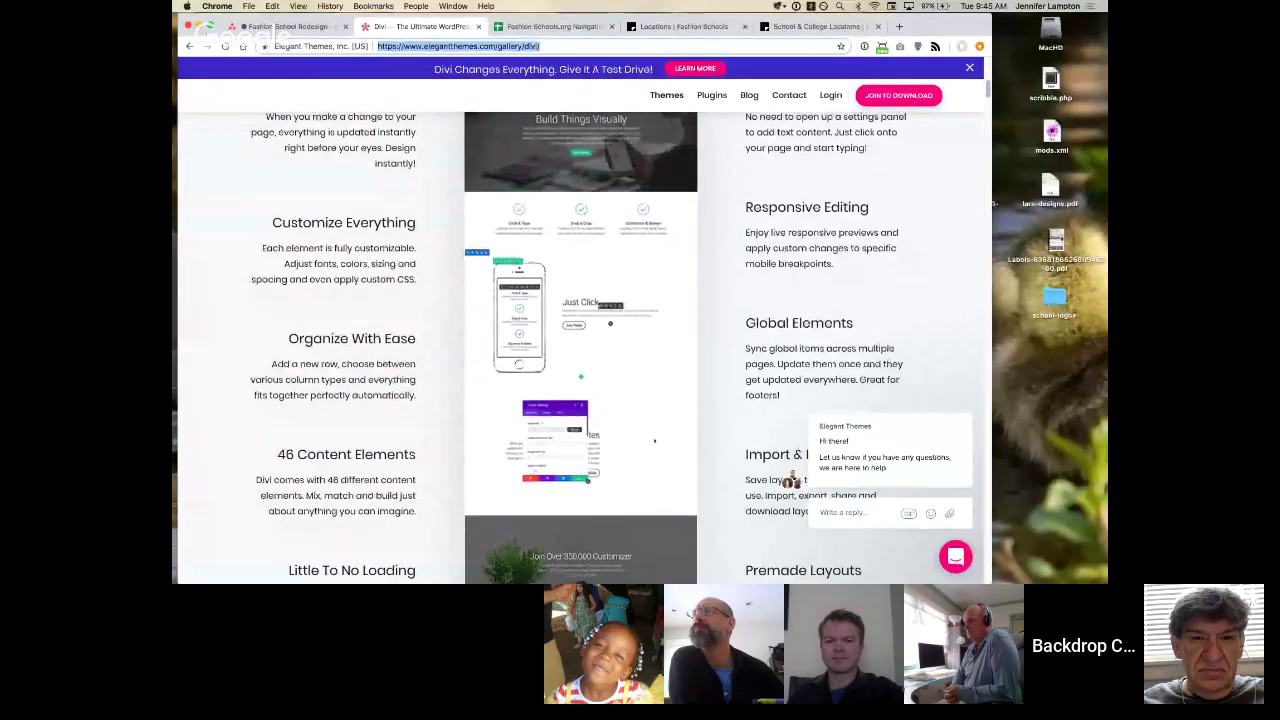
scroll(654, 440, down, 1)
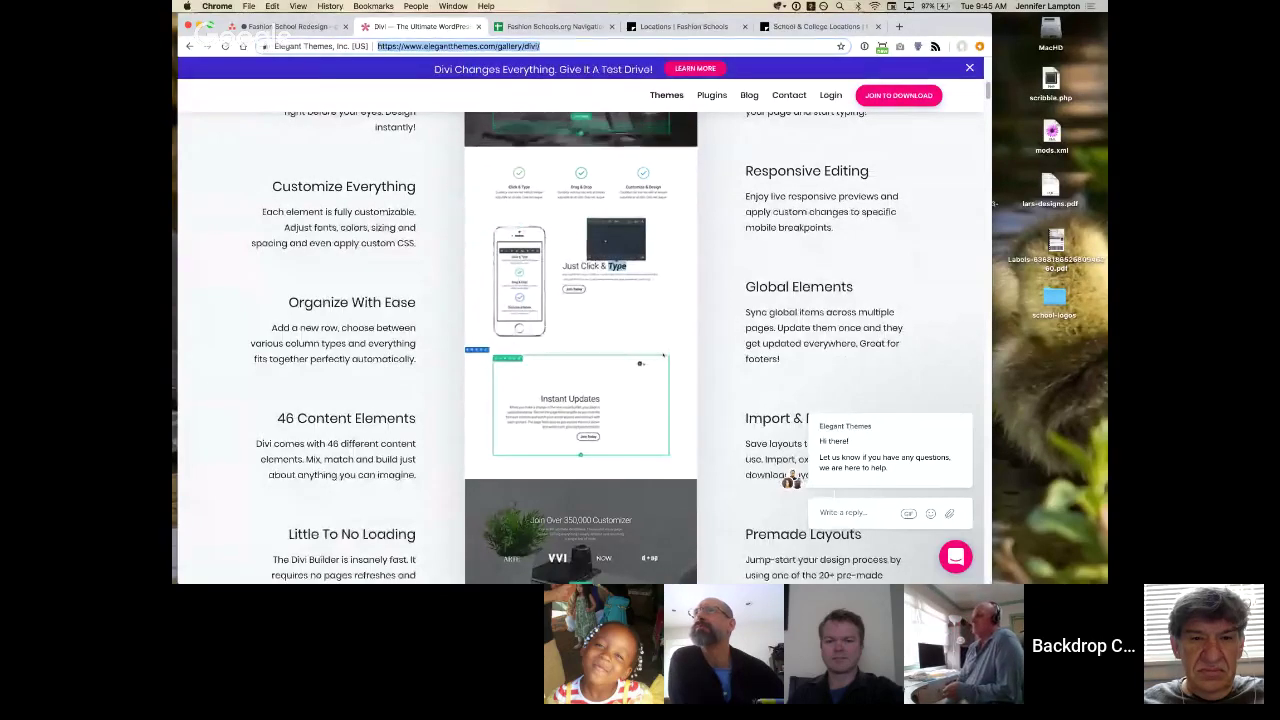
scroll(580, 340, down, 1)
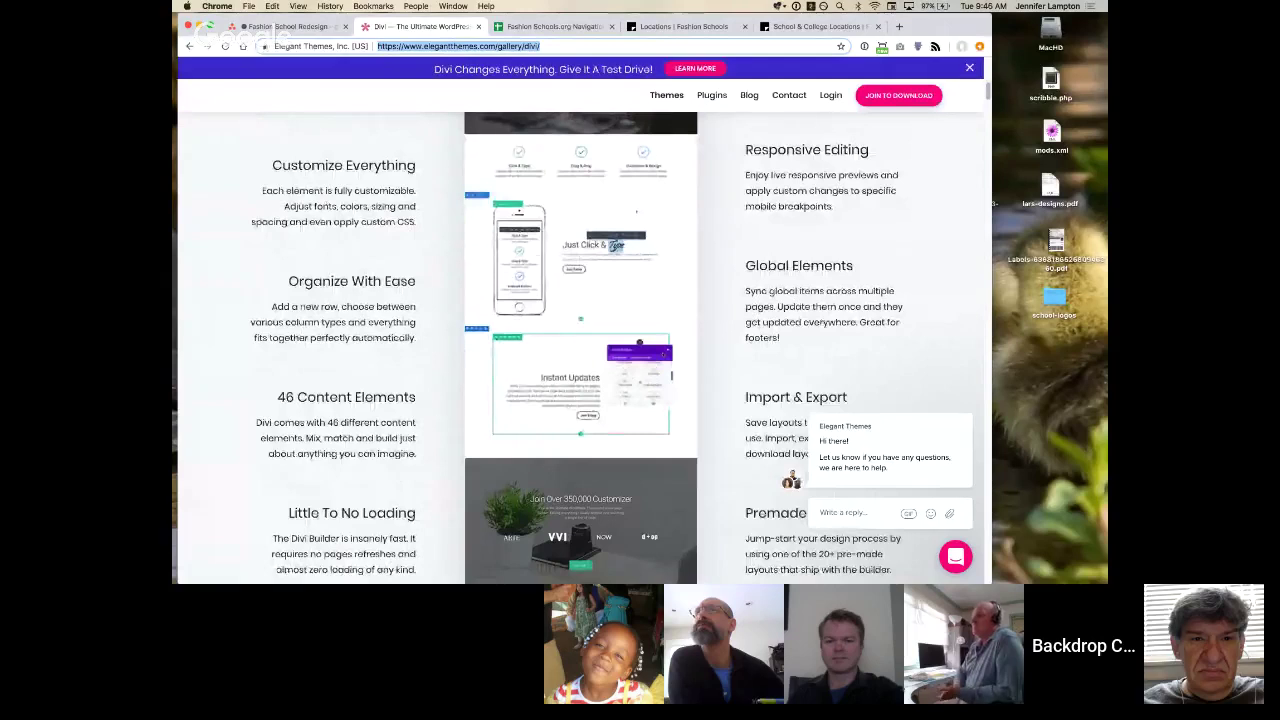
scroll(663, 355, down, 1)
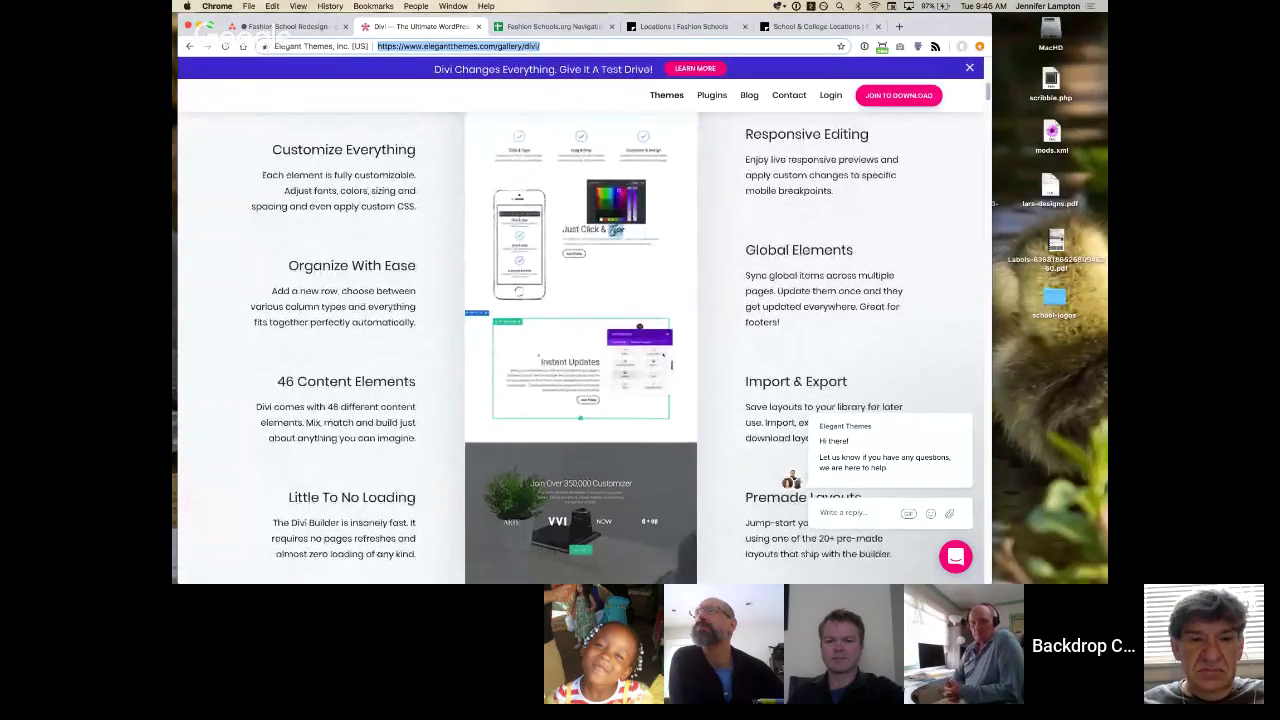
scroll(663, 355, down, 5)
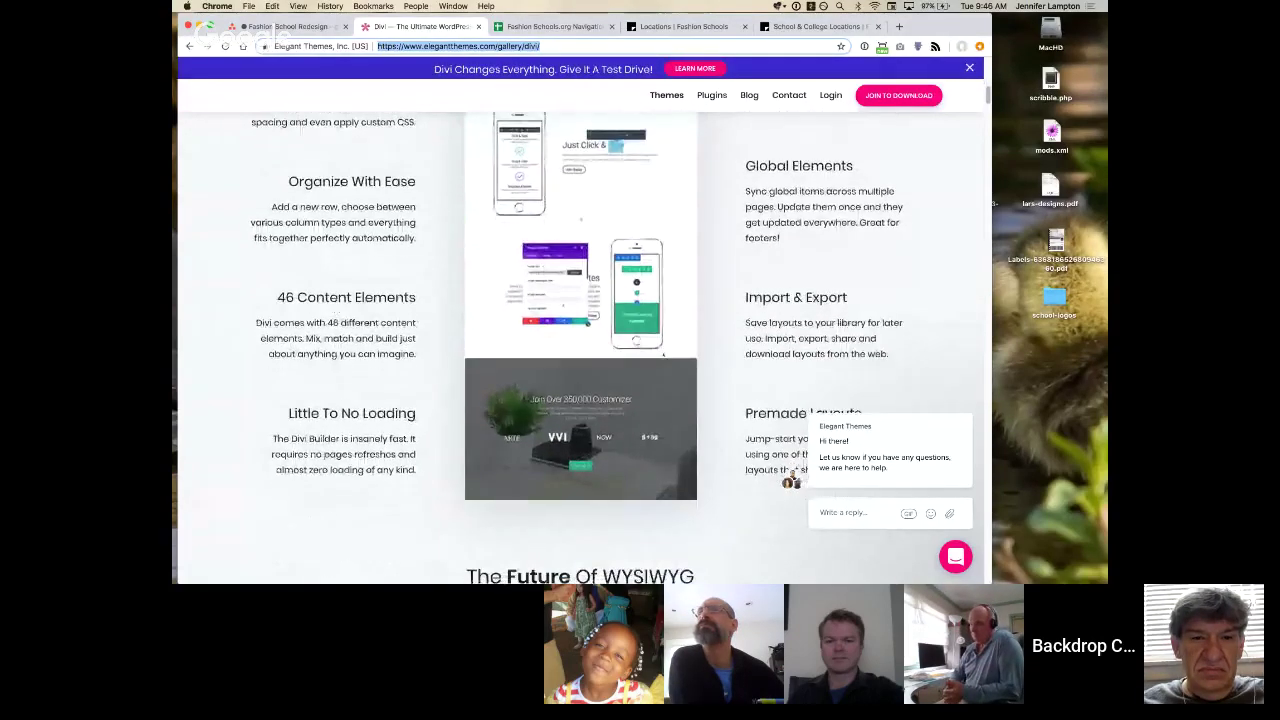
scroll(663, 355, up, 8)
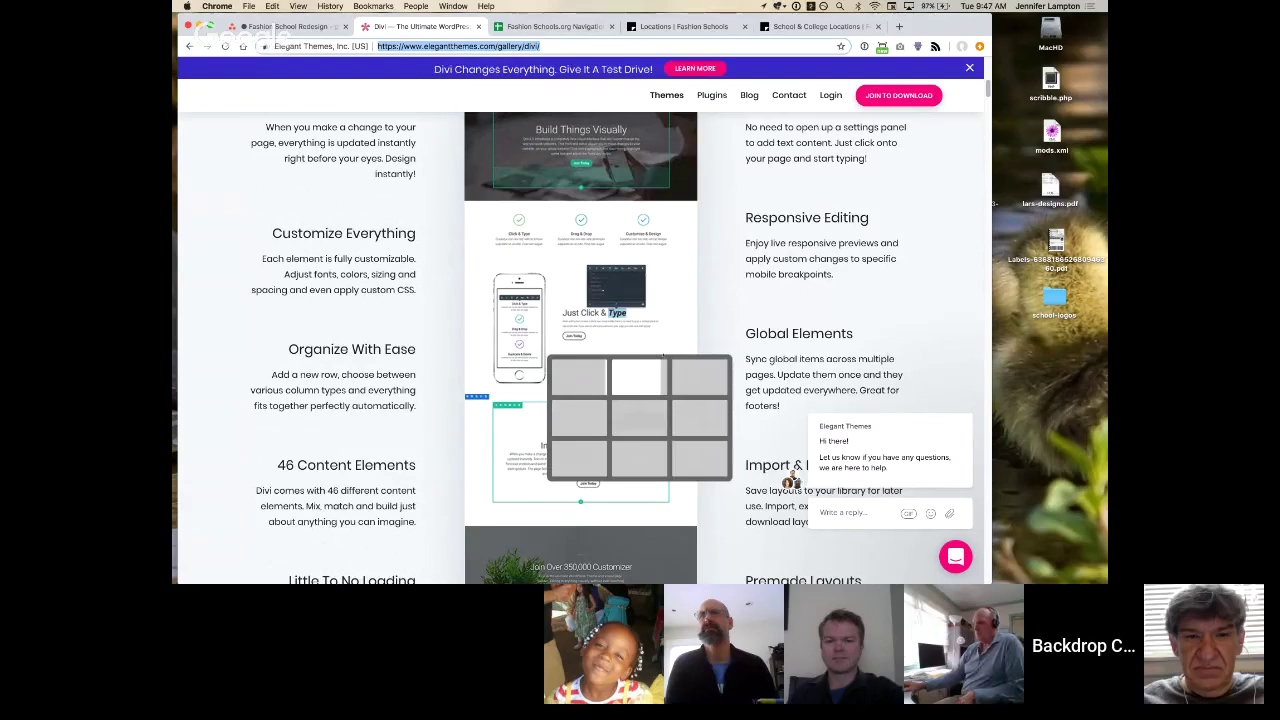
Switch to Sublime Text and open bgp_geary.info from the bgp_geary folder under layouts
key(ctrl+Left)
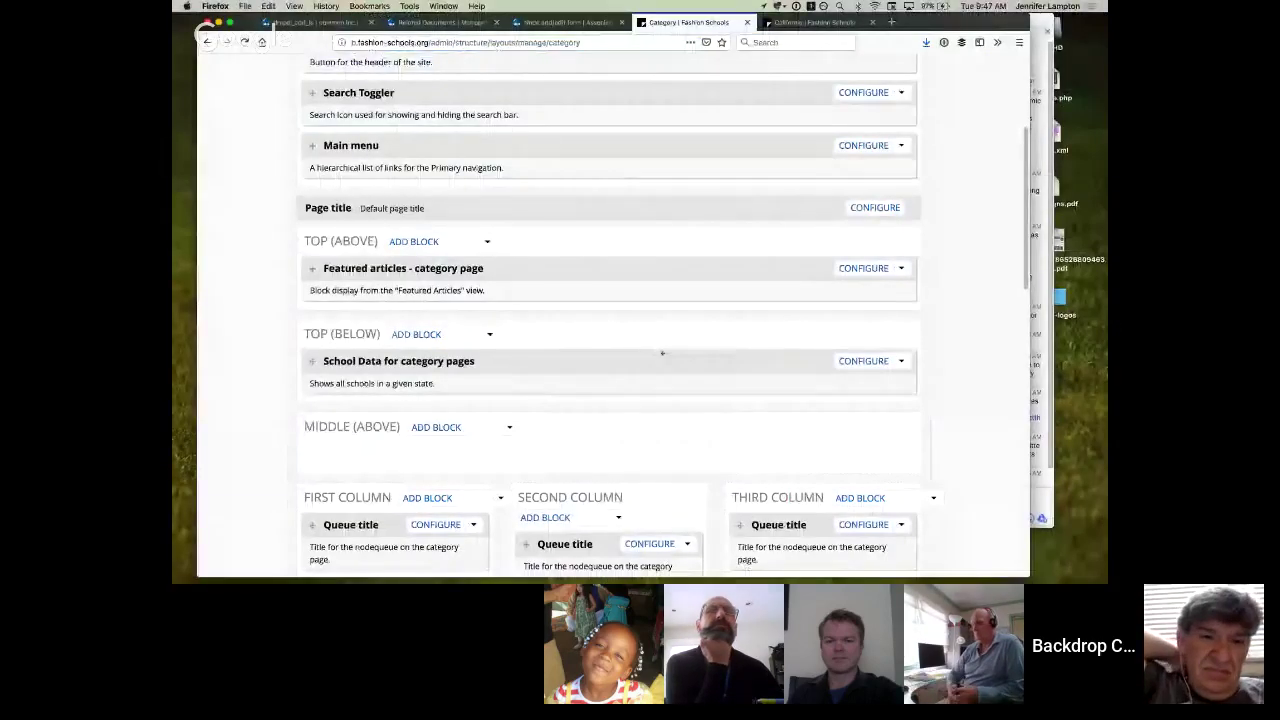
key(ctrl+Left)
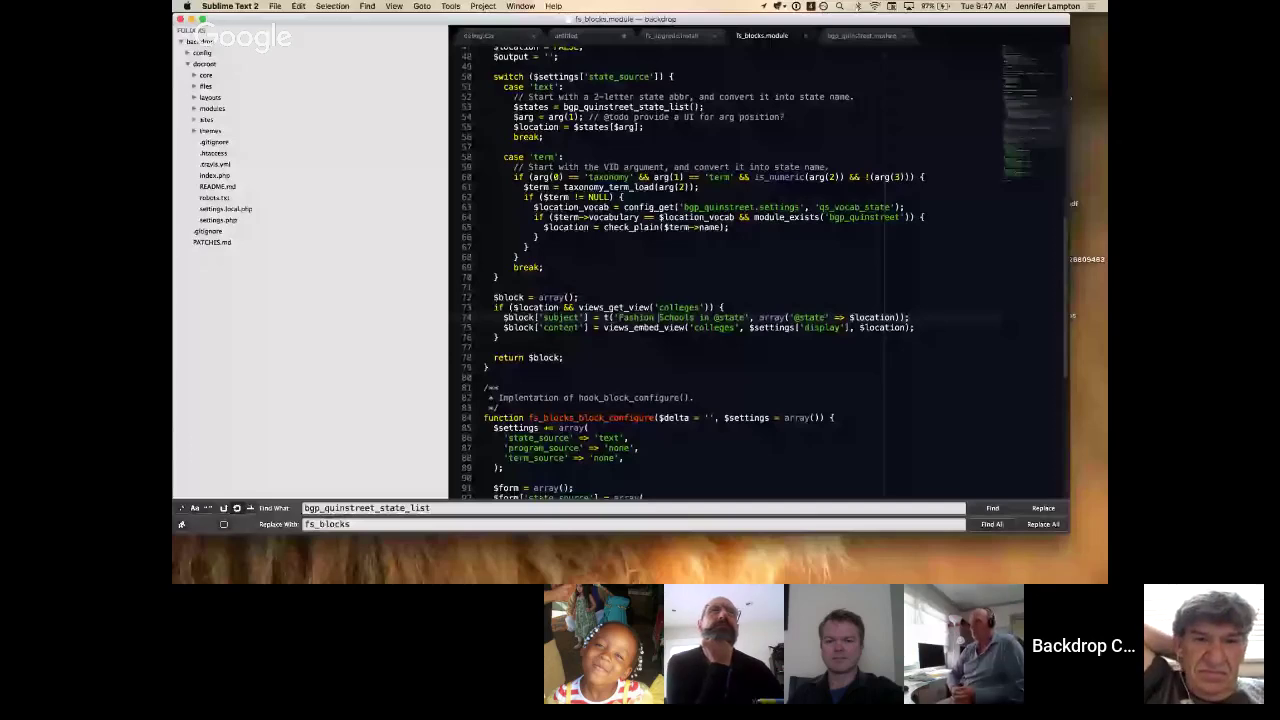
click(253, 142)
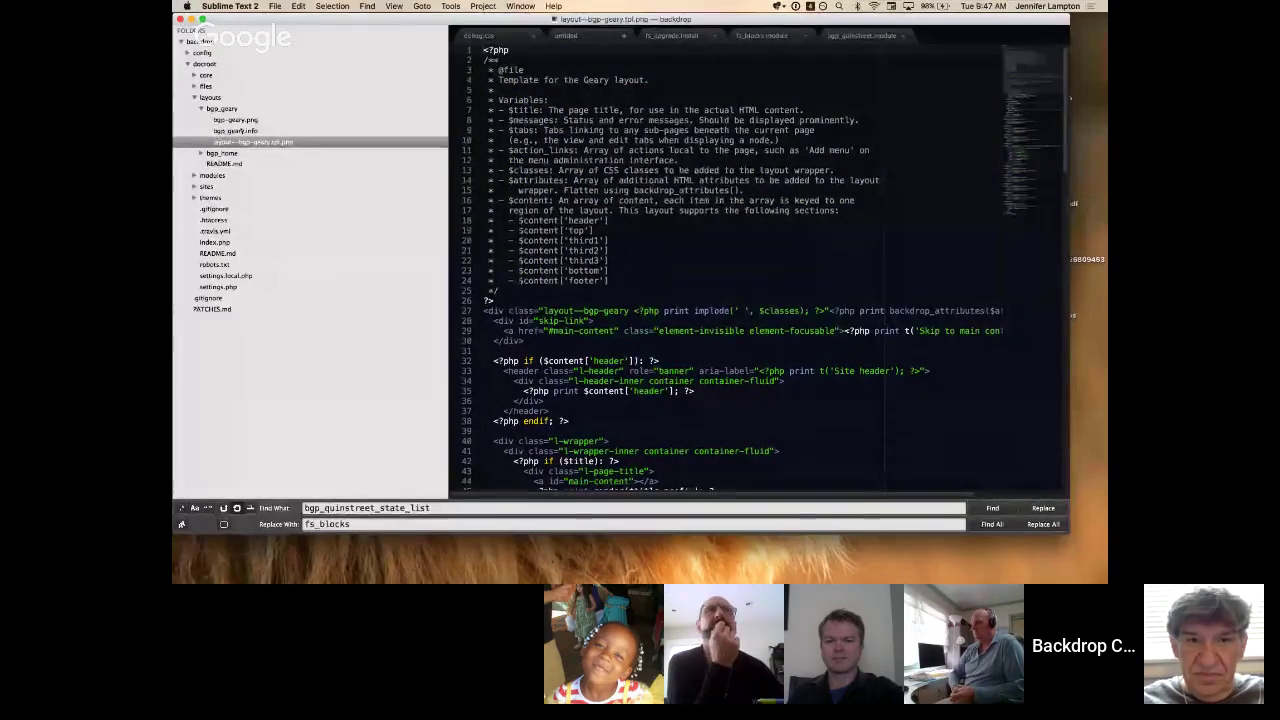
click(235, 131)
Highlight the Top (below), Middle (above), Bottom (above) and Footer (above) region definitions in bgp_geary.info
click(648, 131)
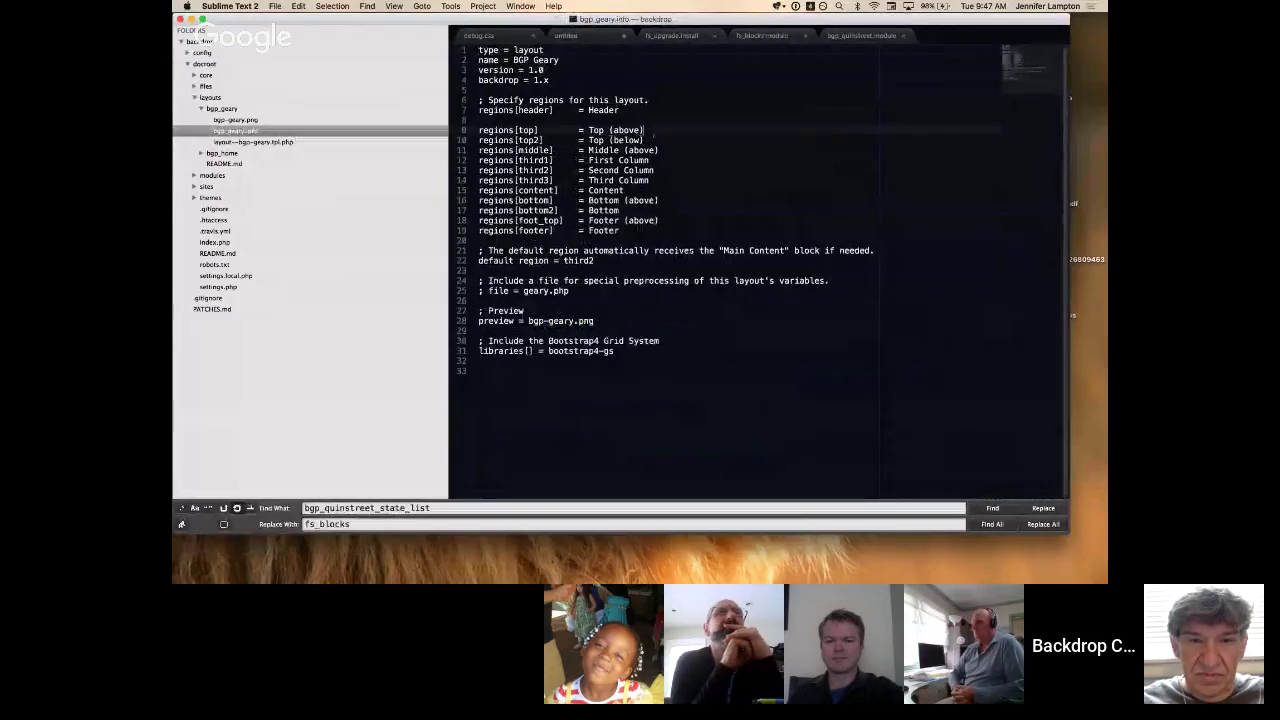
drag(655, 133, 655, 142)
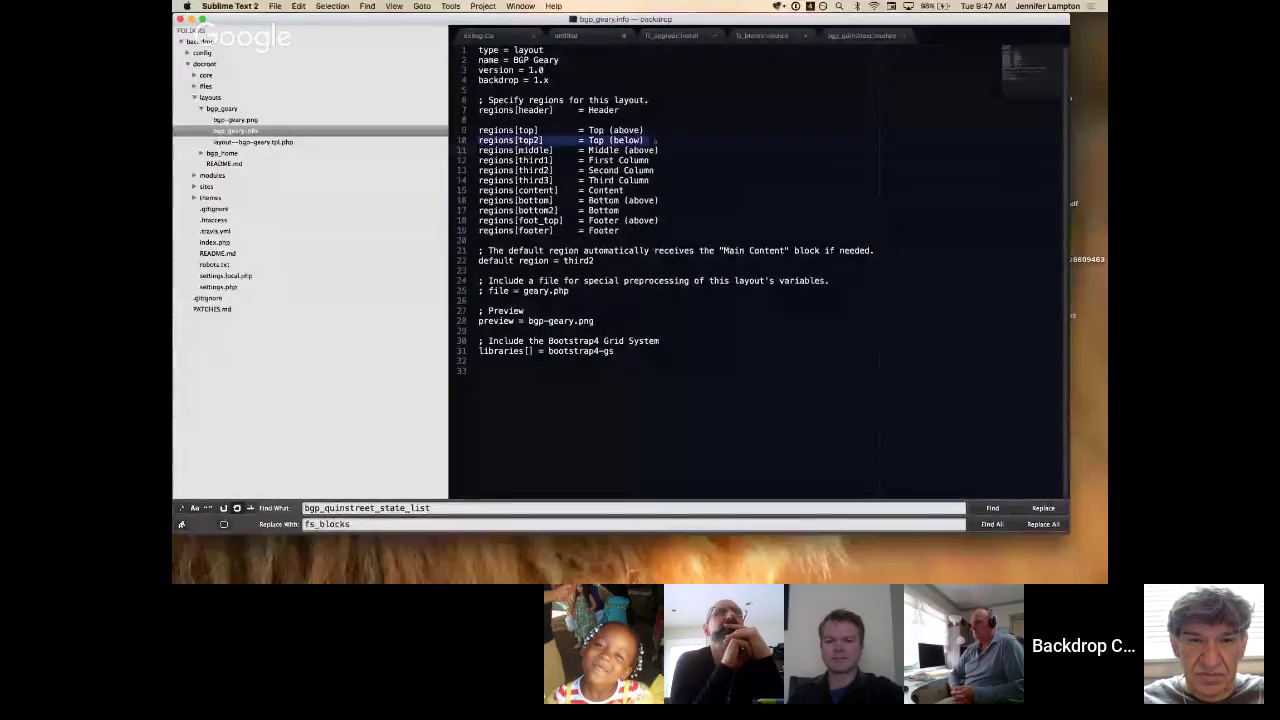
click(650, 160)
drag(658, 151, 478, 151)
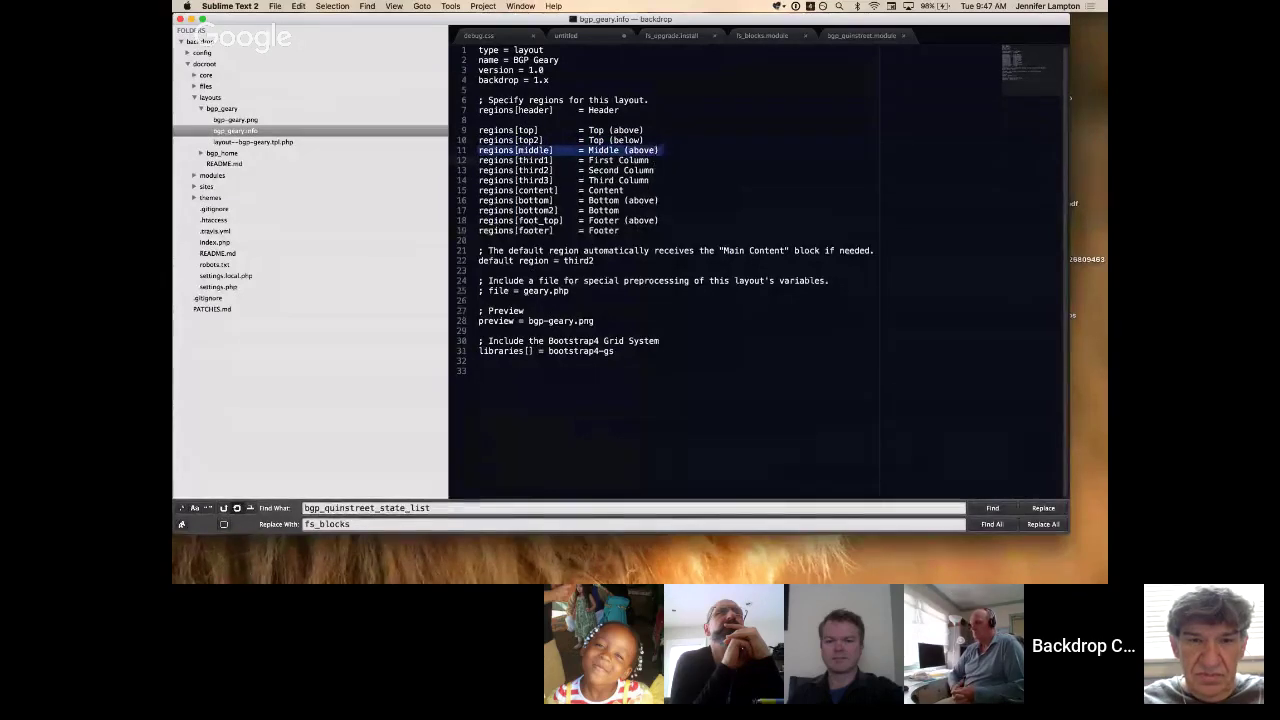
drag(658, 201, 478, 201)
drag(658, 221, 478, 221)
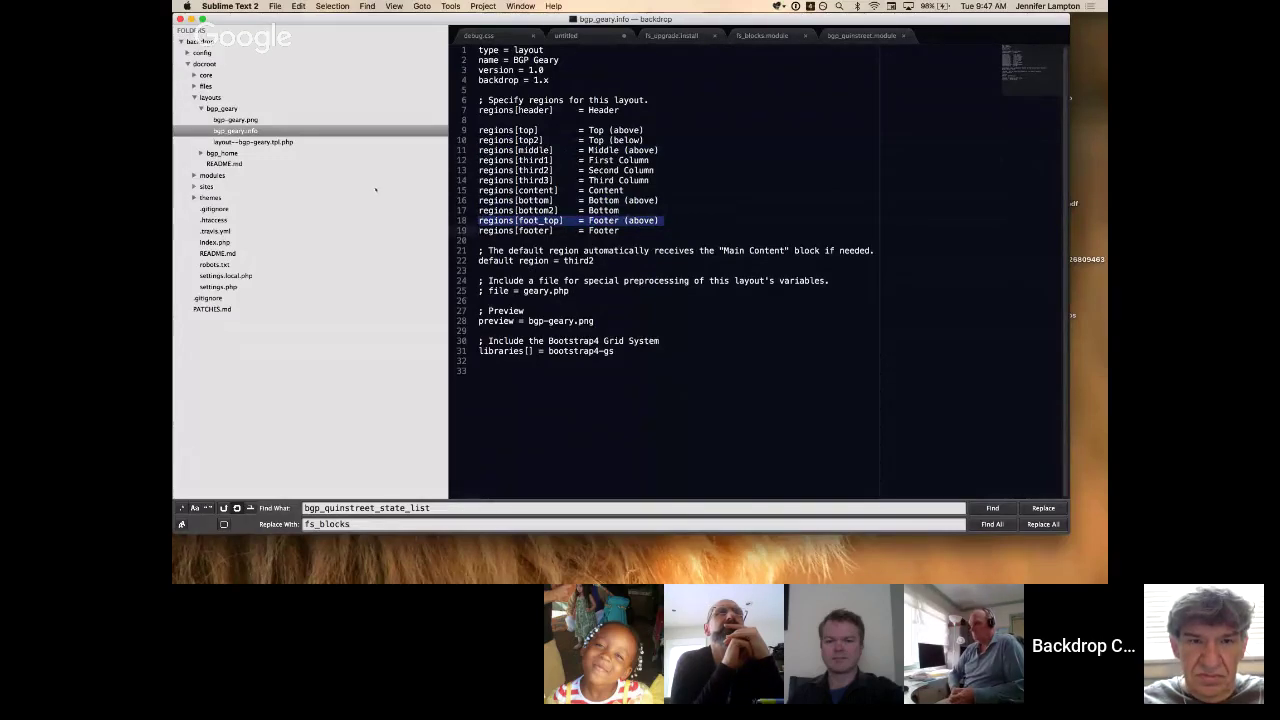
Open layout--bgp-geary.tpl.php and highlight the conditional markup that prints the top and top2 regions
click(253, 142)
scroll(760, 270, down, 6)
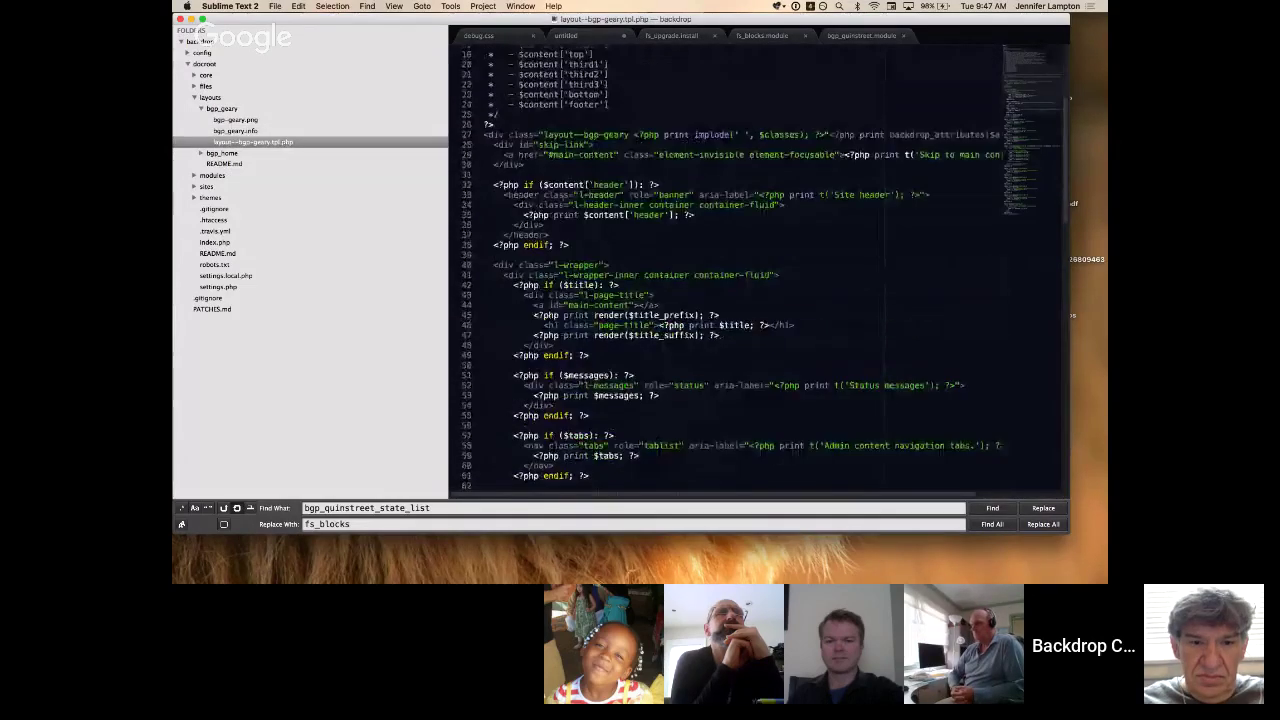
scroll(760, 270, down, 10)
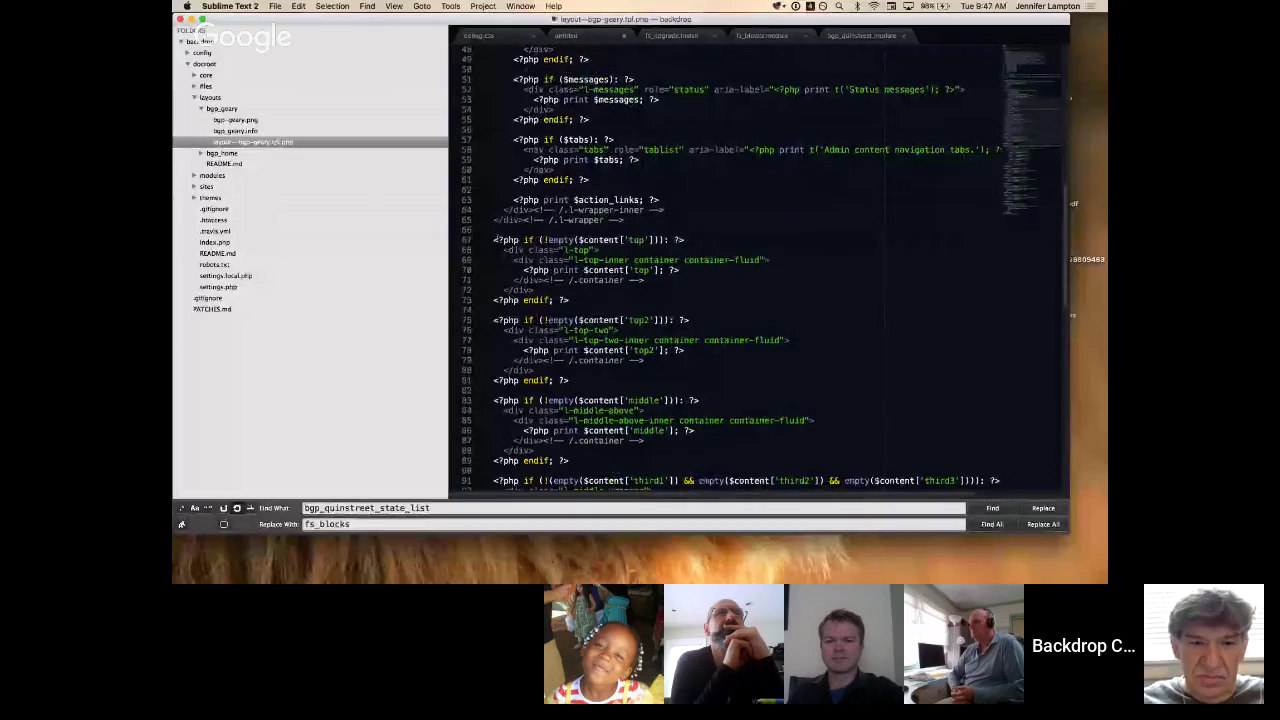
drag(493, 240, 572, 300)
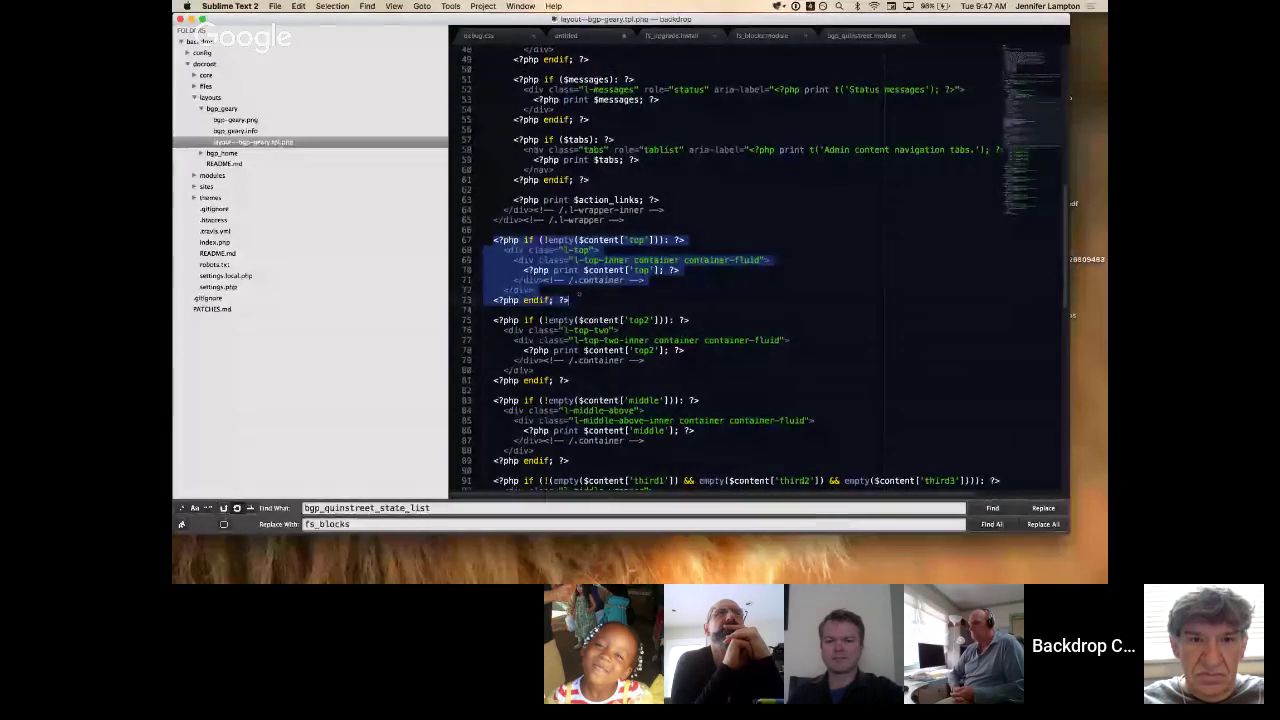
scroll(578, 293, down, 3)
drag(485, 256, 530, 307)
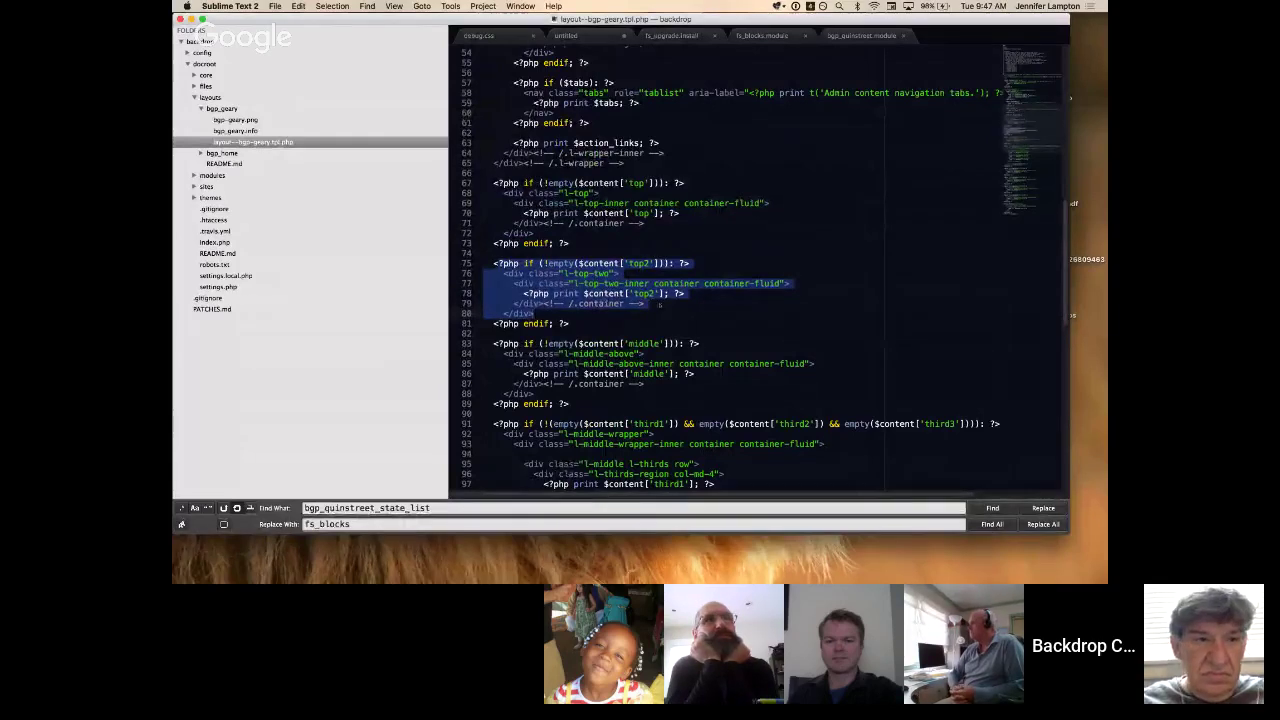
click(649, 283)
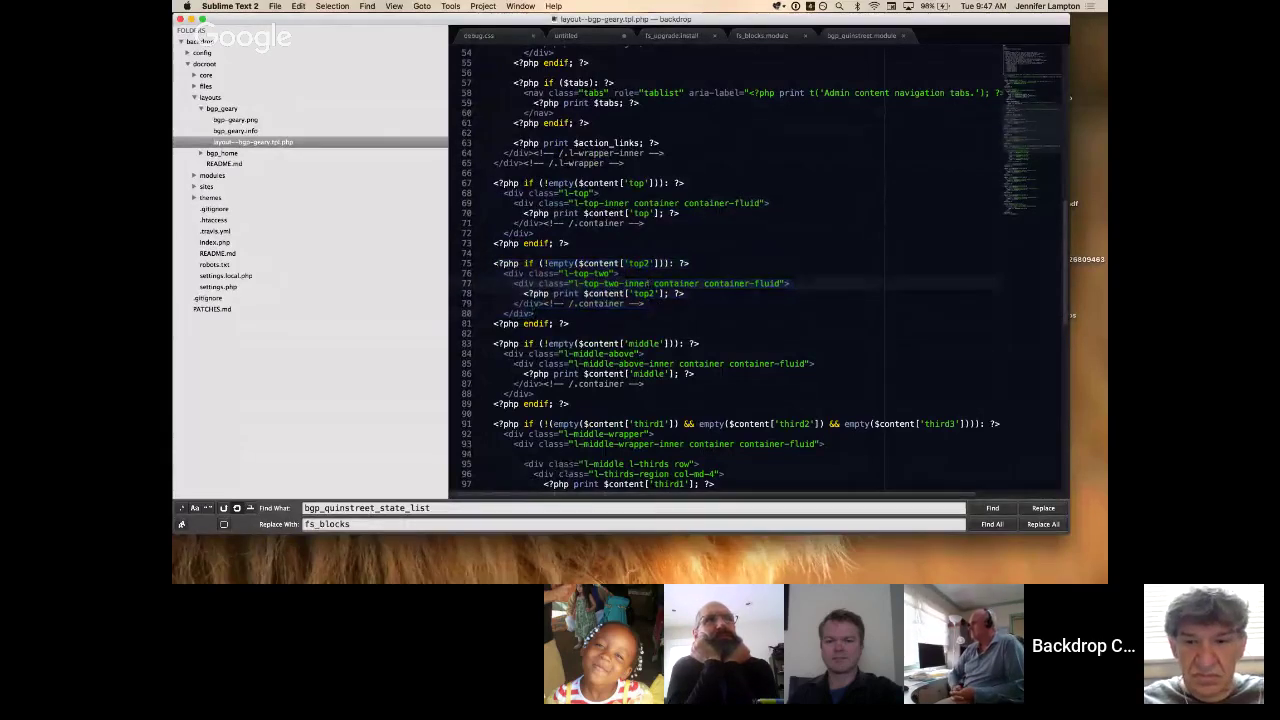
Highlight the outer l-top div and the inner l-top-inner container div in the top region's markup
drag(503, 193, 599, 193)
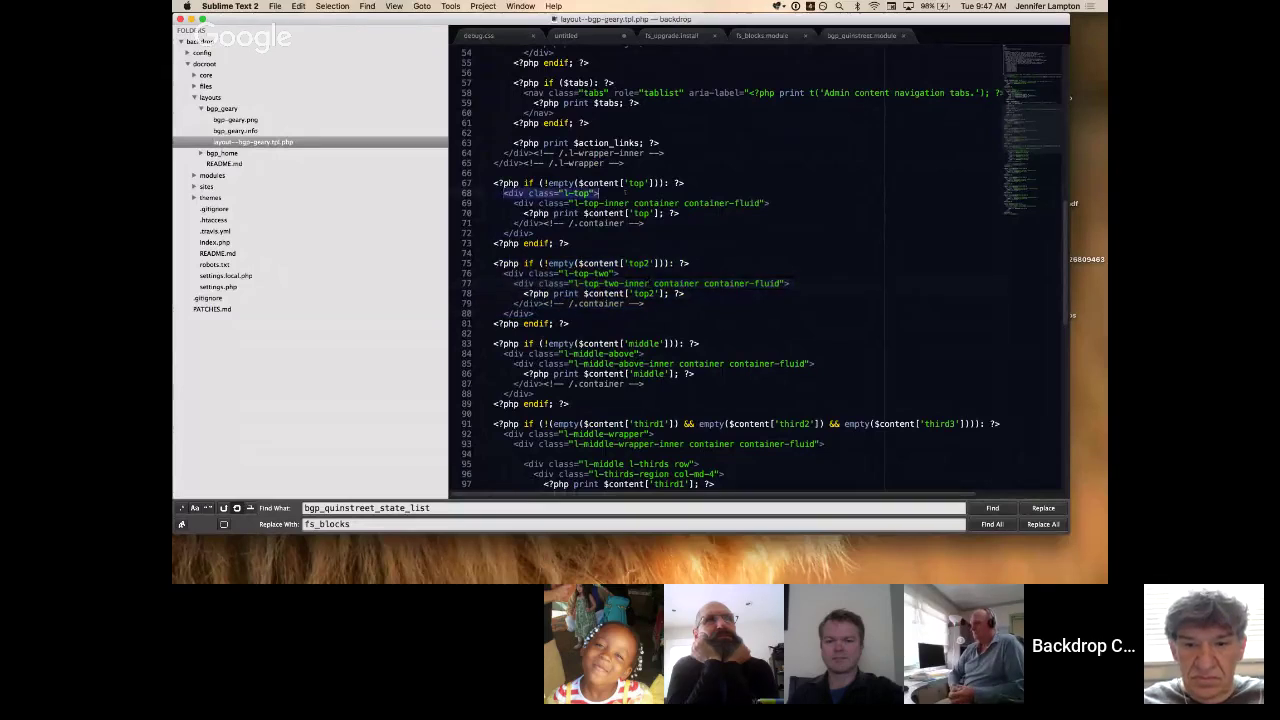
drag(513, 203, 783, 210)
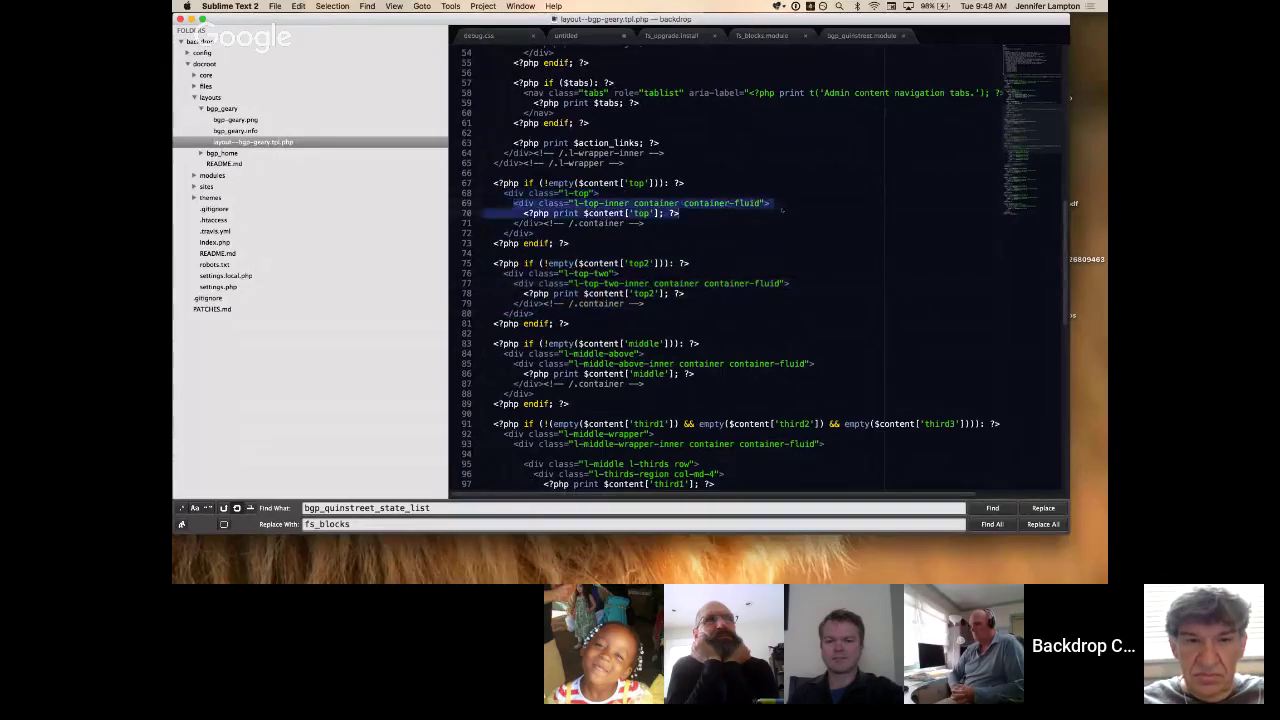
drag(600, 193, 486, 193)
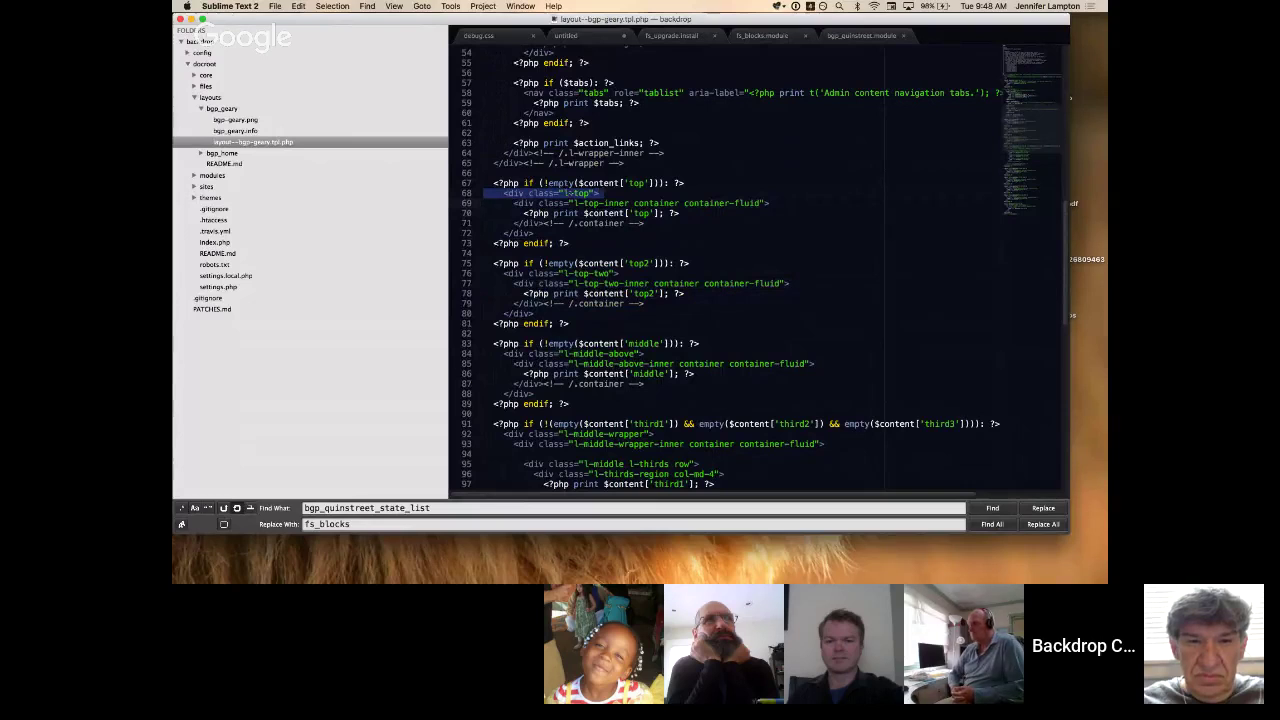
triple_click(574, 203)
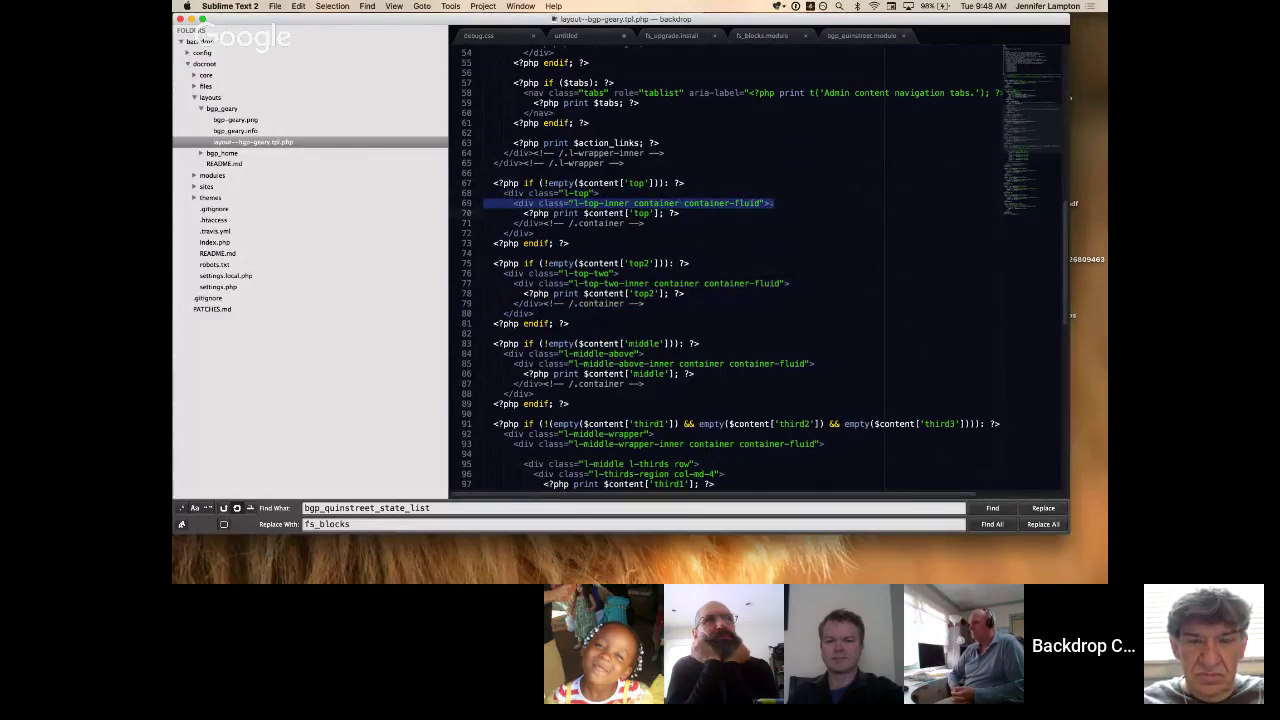
Switch to Firefox's California page, turn on Responsive Design Mode and view the Recent Articles and Programs to Consider sections
key(ctrl+Left)
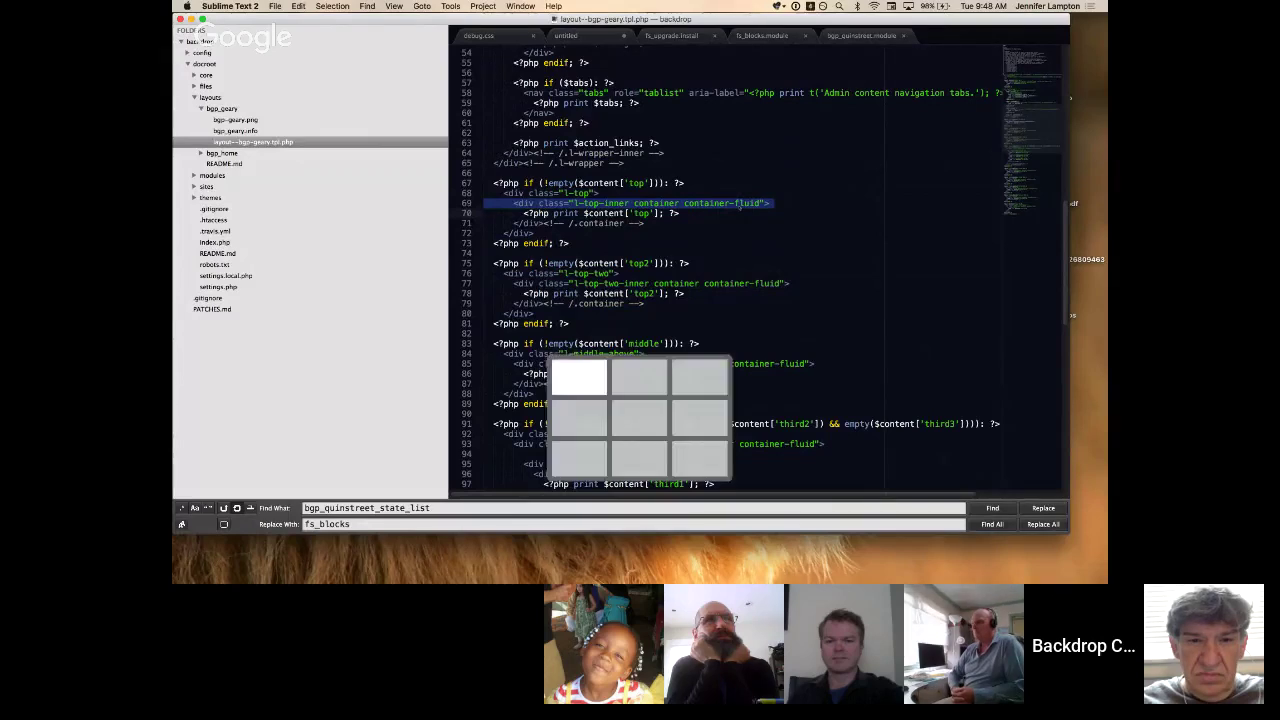
key(ctrl+Tab)
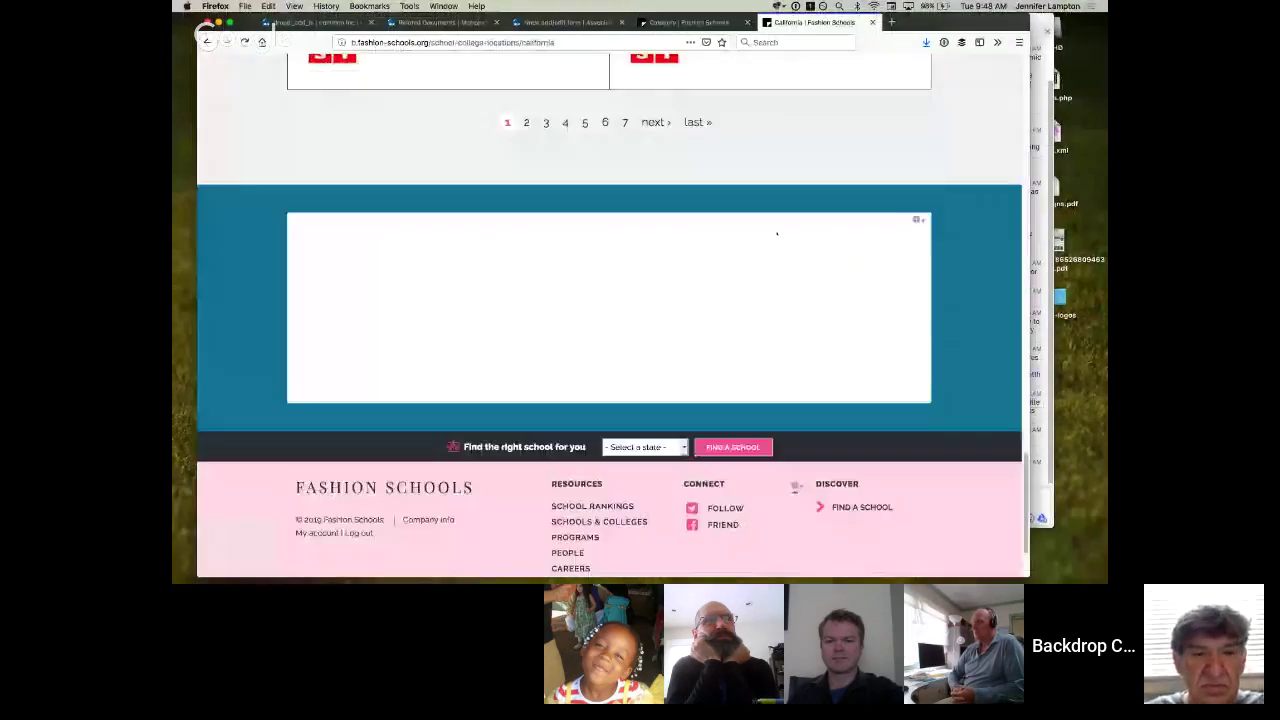
scroll(777, 233, up, 3)
key(super+alt+m)
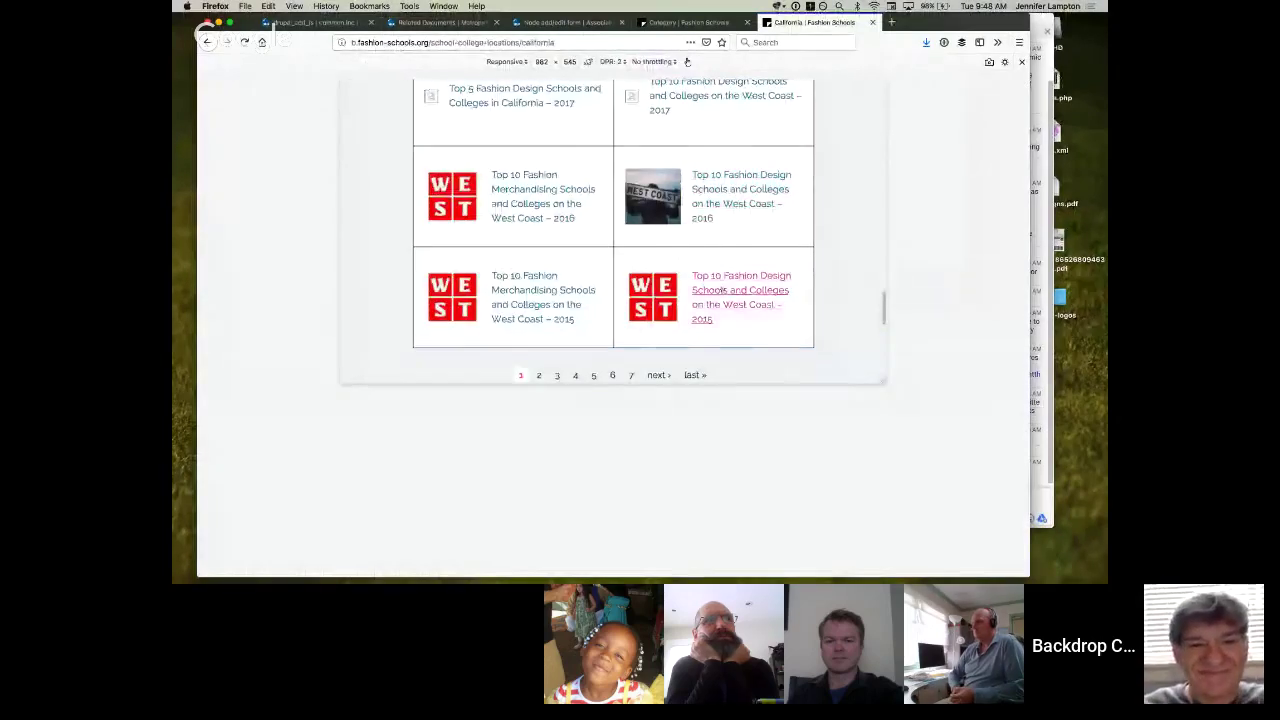
scroll(740, 300, down, 5)
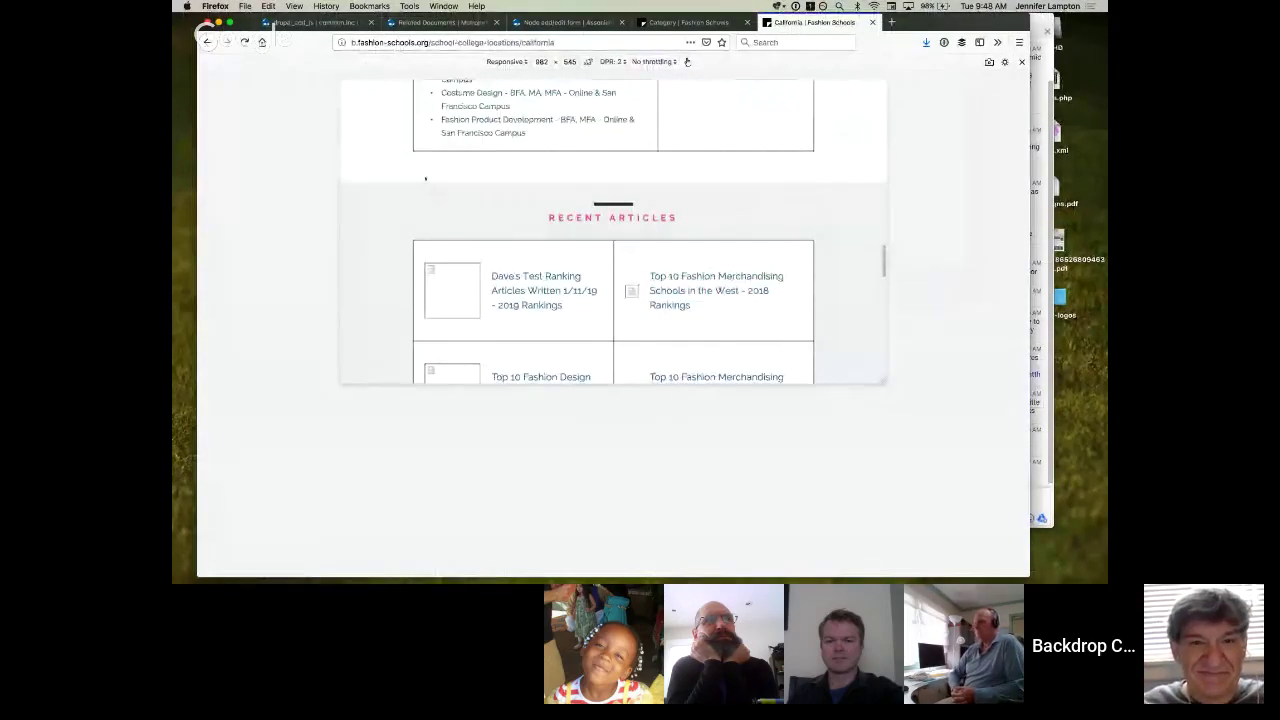
scroll(415, 189, up, 4)
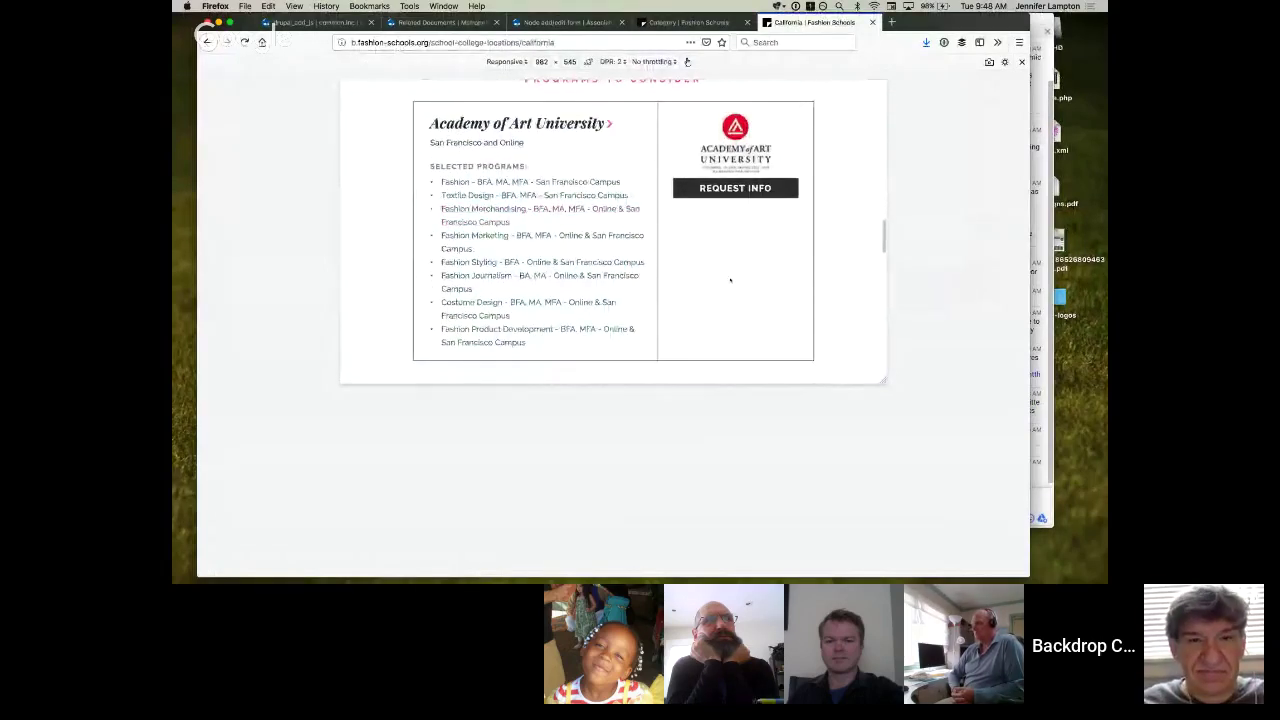
Resize the responsive viewport to about 866 × 687 and view the California page's program, school list and article carousel sections
scroll(730, 280, up, 2)
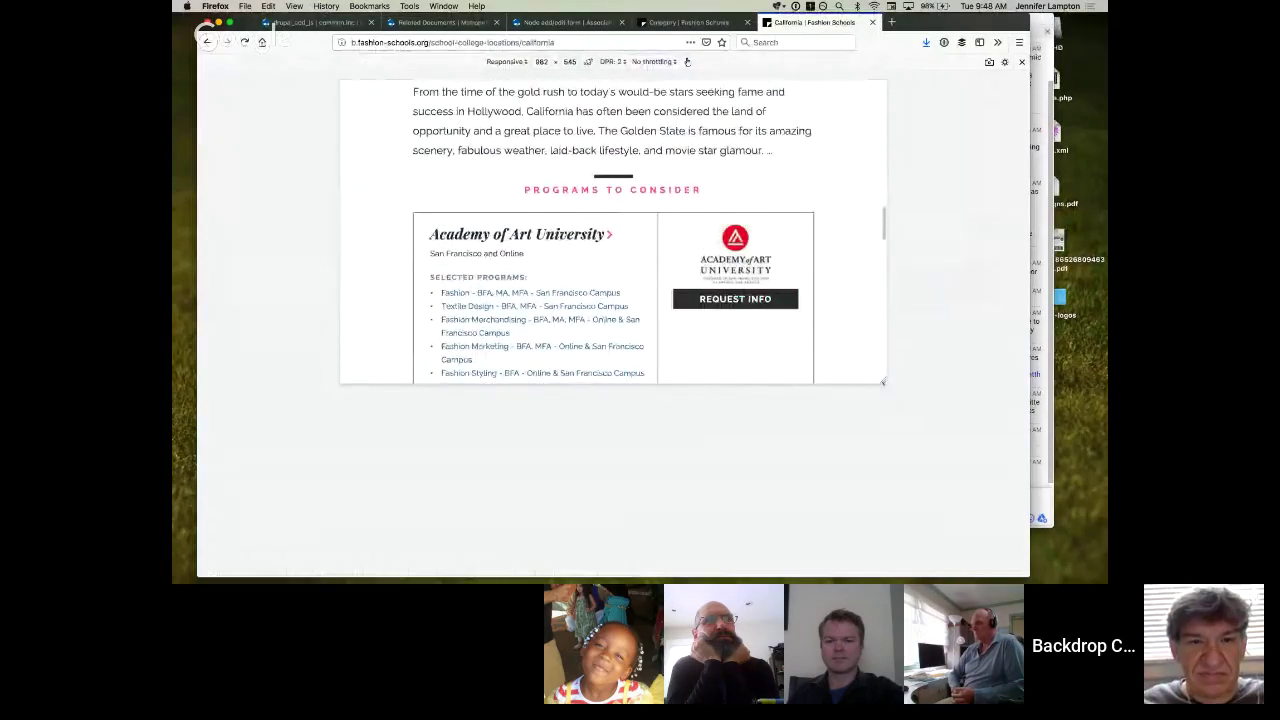
drag(883, 381, 846, 462)
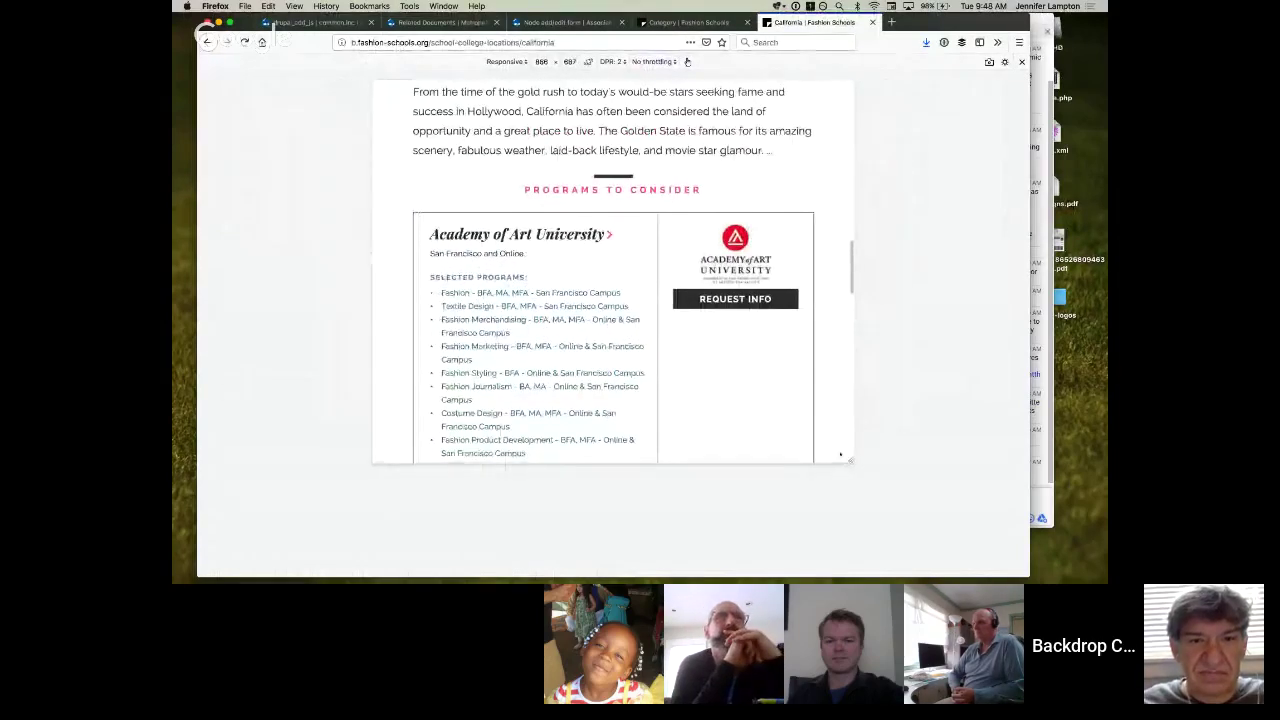
scroll(742, 338, up, 10)
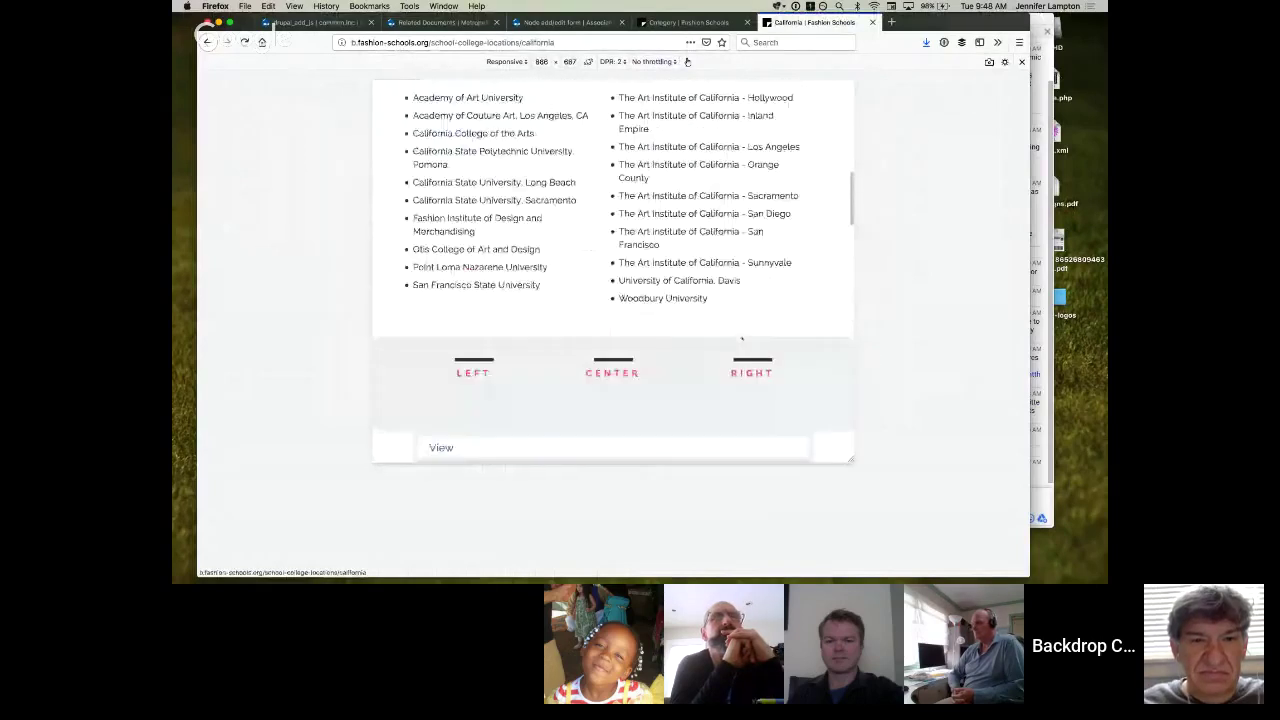
scroll(580, 332, up, 5)
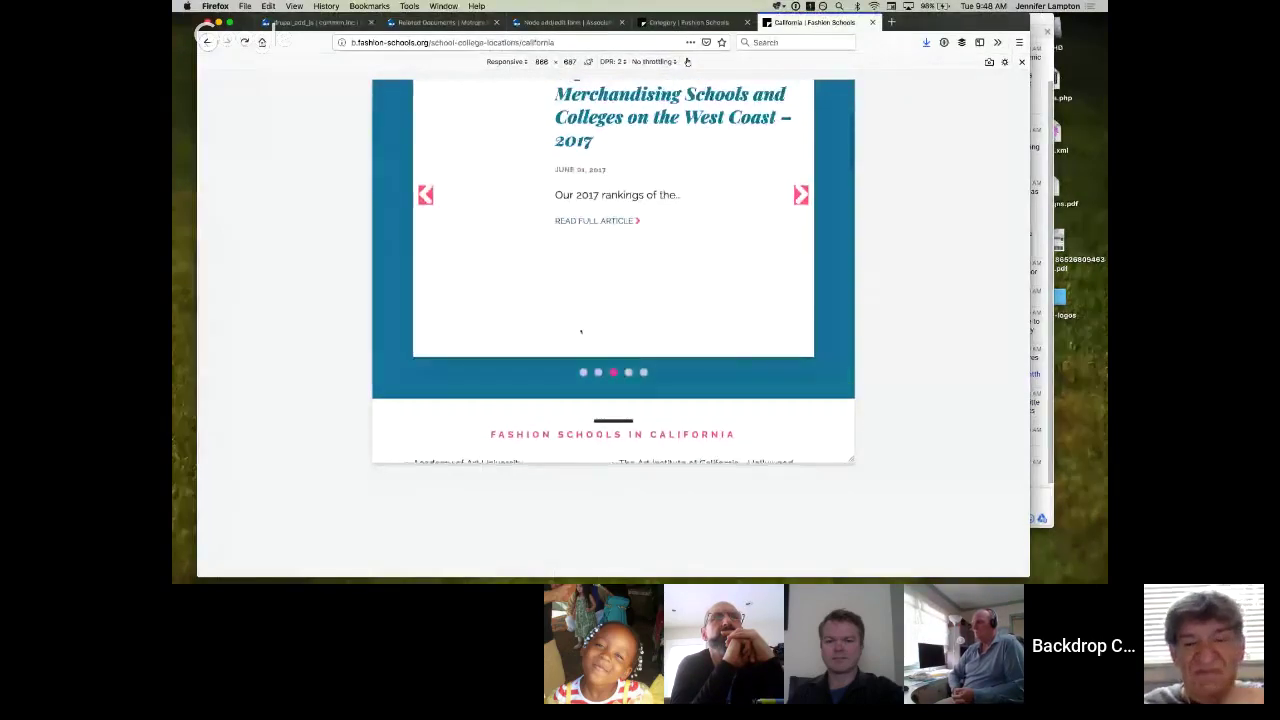
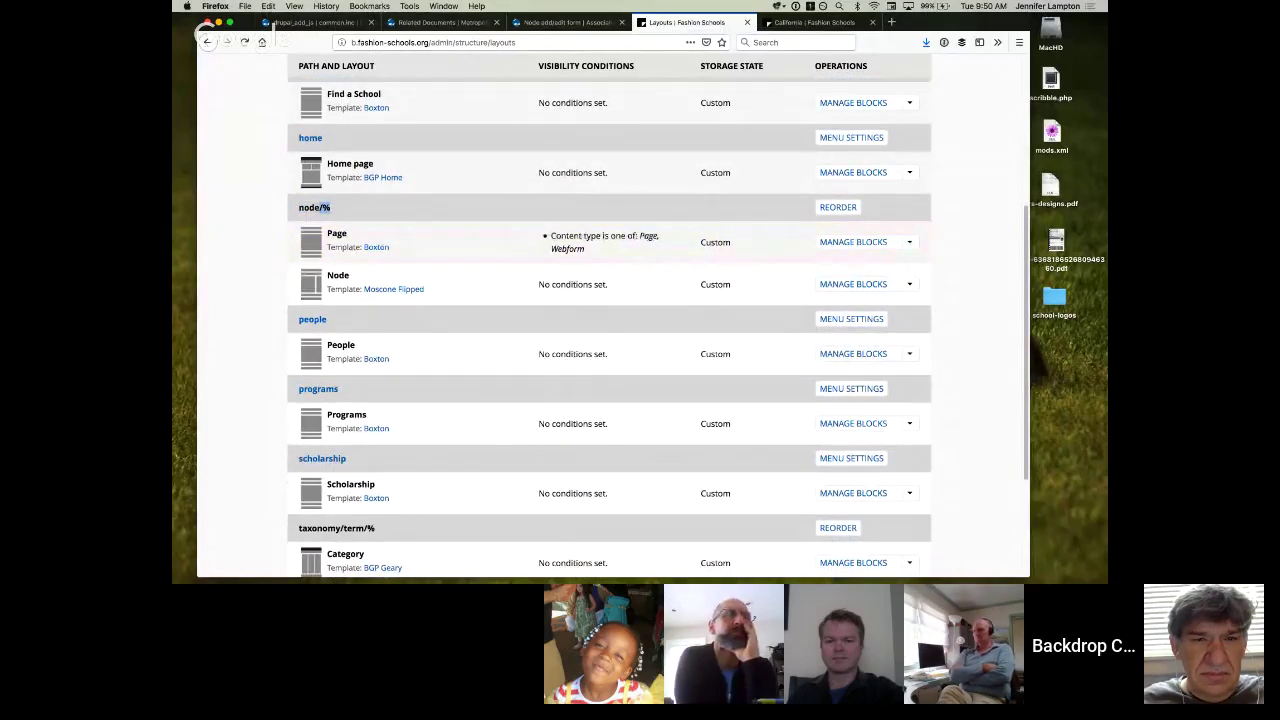
Highlight the node/% path and its % wildcard in the layouts list, plus the Node layout's "No conditions set." text
drag(298, 207, 336, 208)
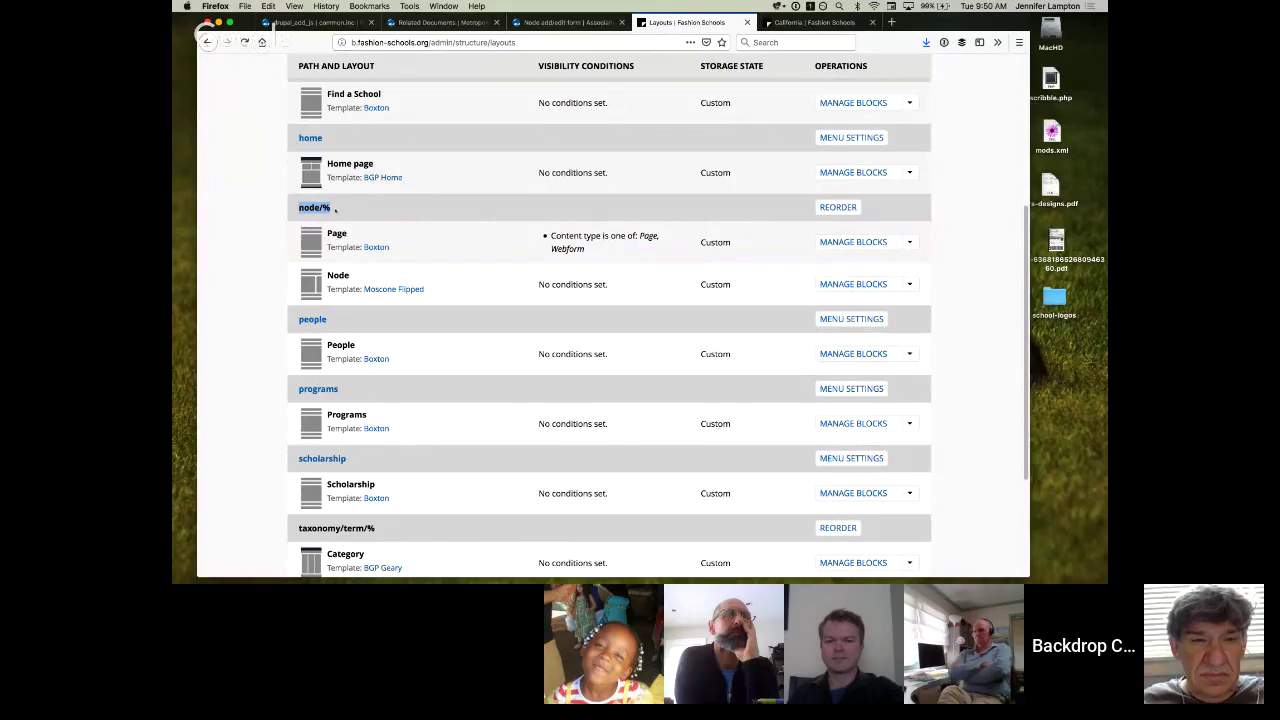
drag(321, 207, 332, 208)
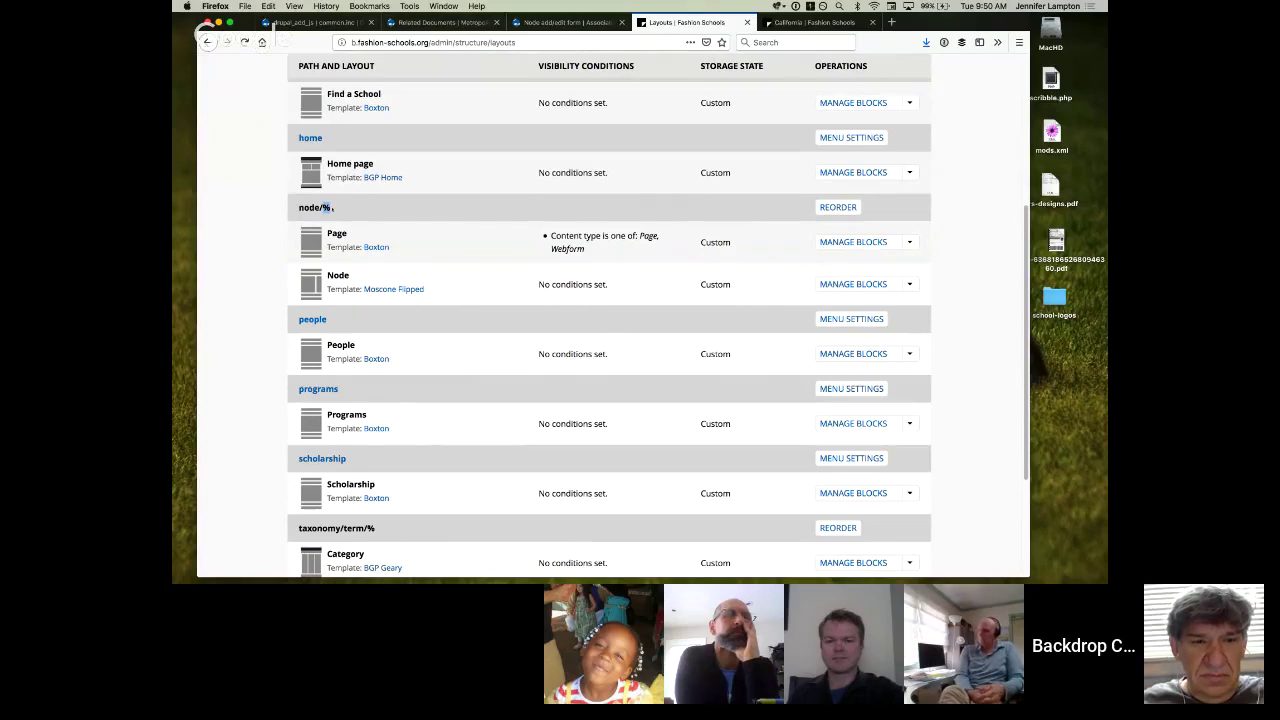
click(332, 208)
drag(322, 207, 332, 208)
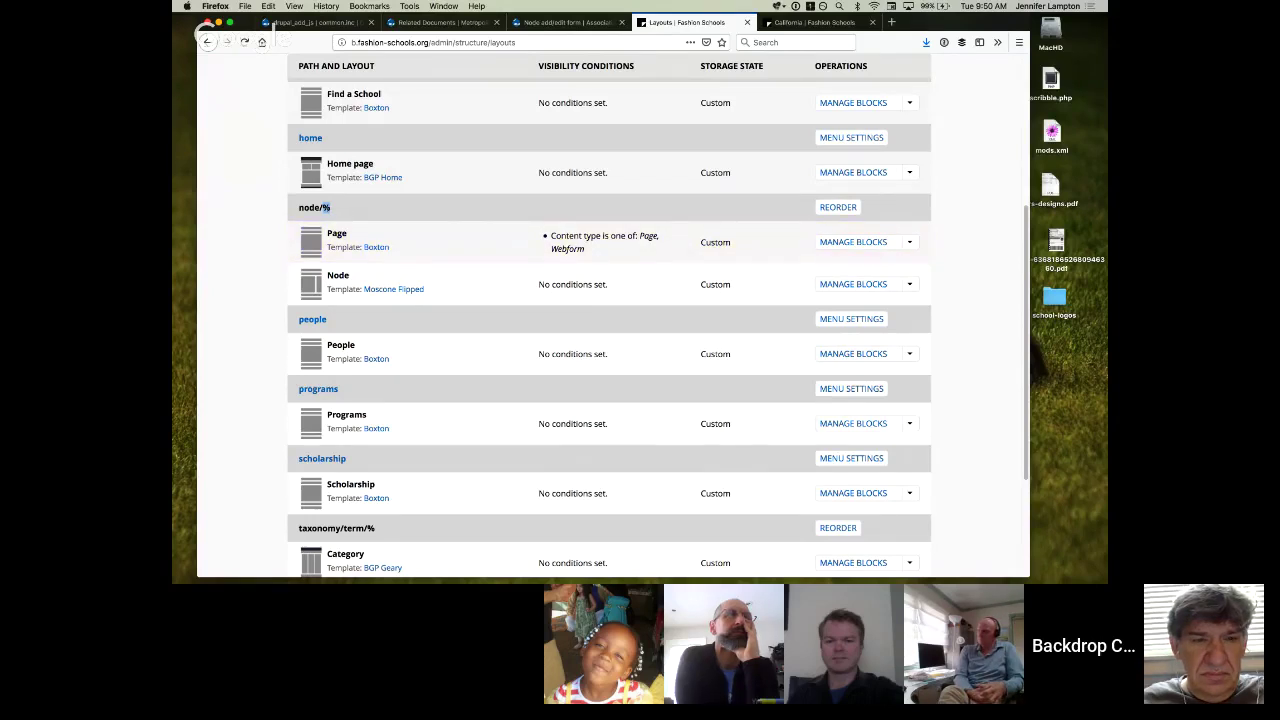
triple_click(333, 208)
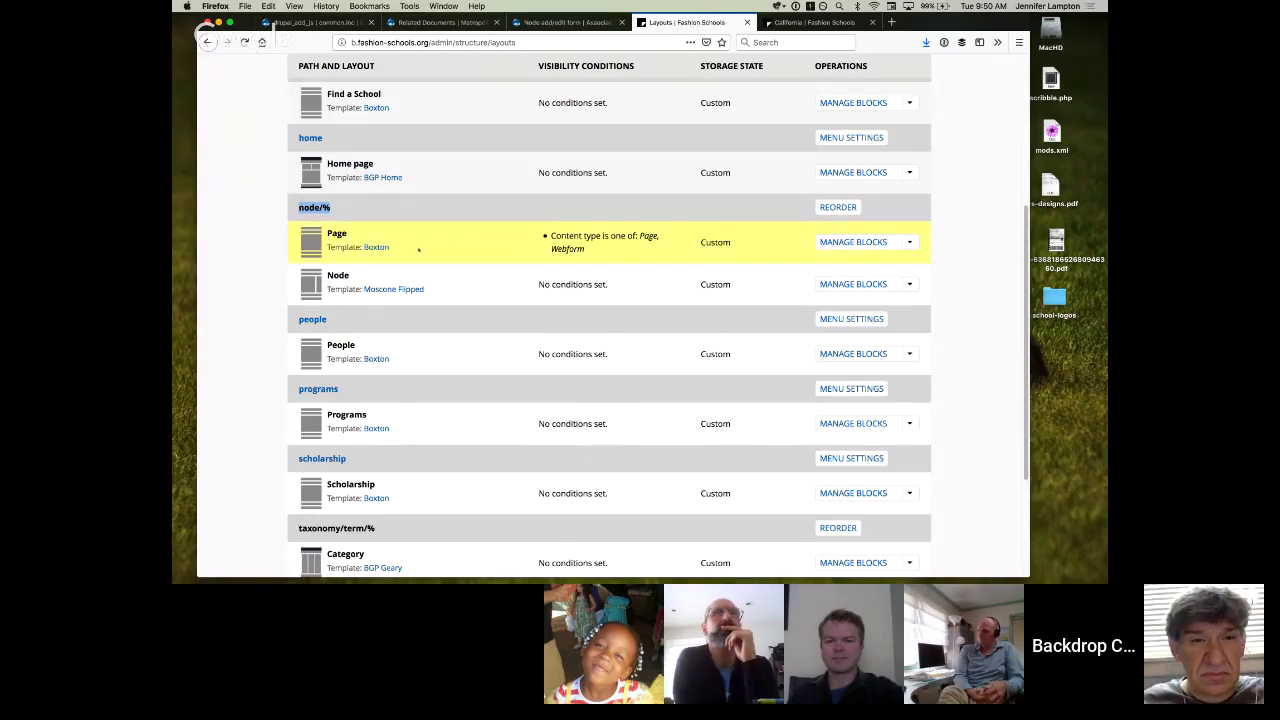
drag(538, 284, 629, 286)
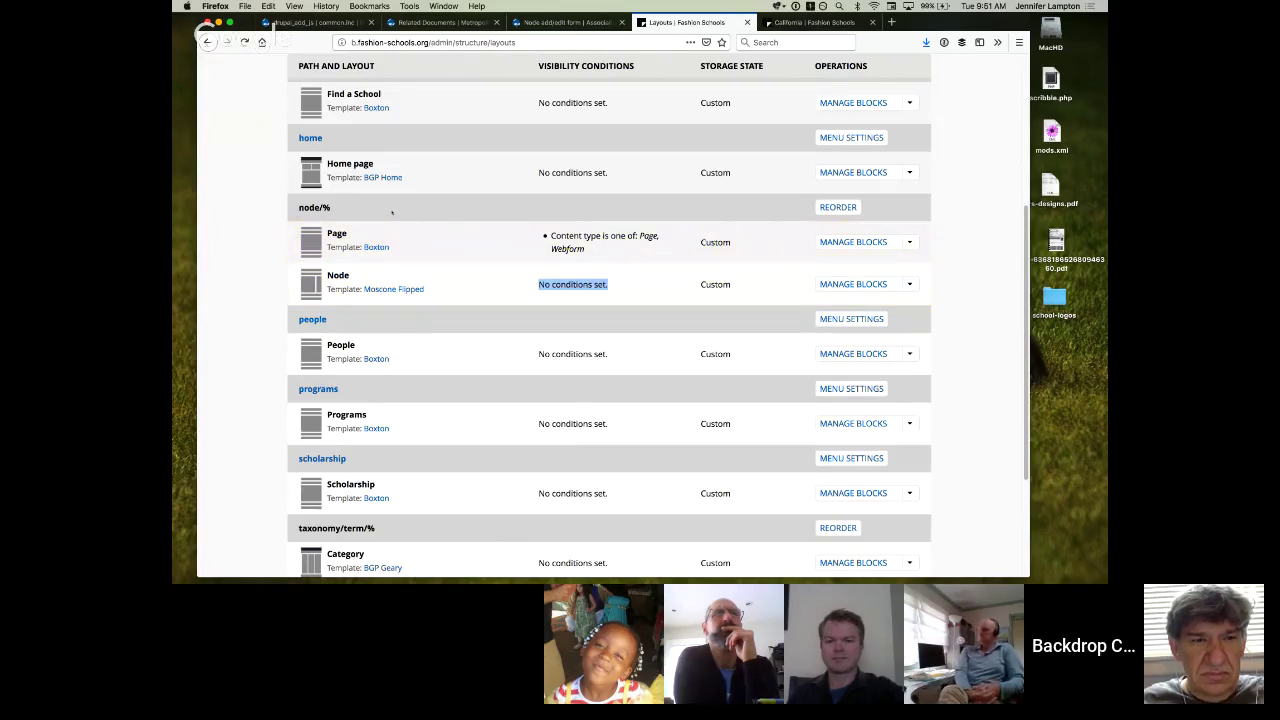
Open the reorder page for the node/% layouts, examine the order of Page and Node, and return to the layouts list
click(838, 207)
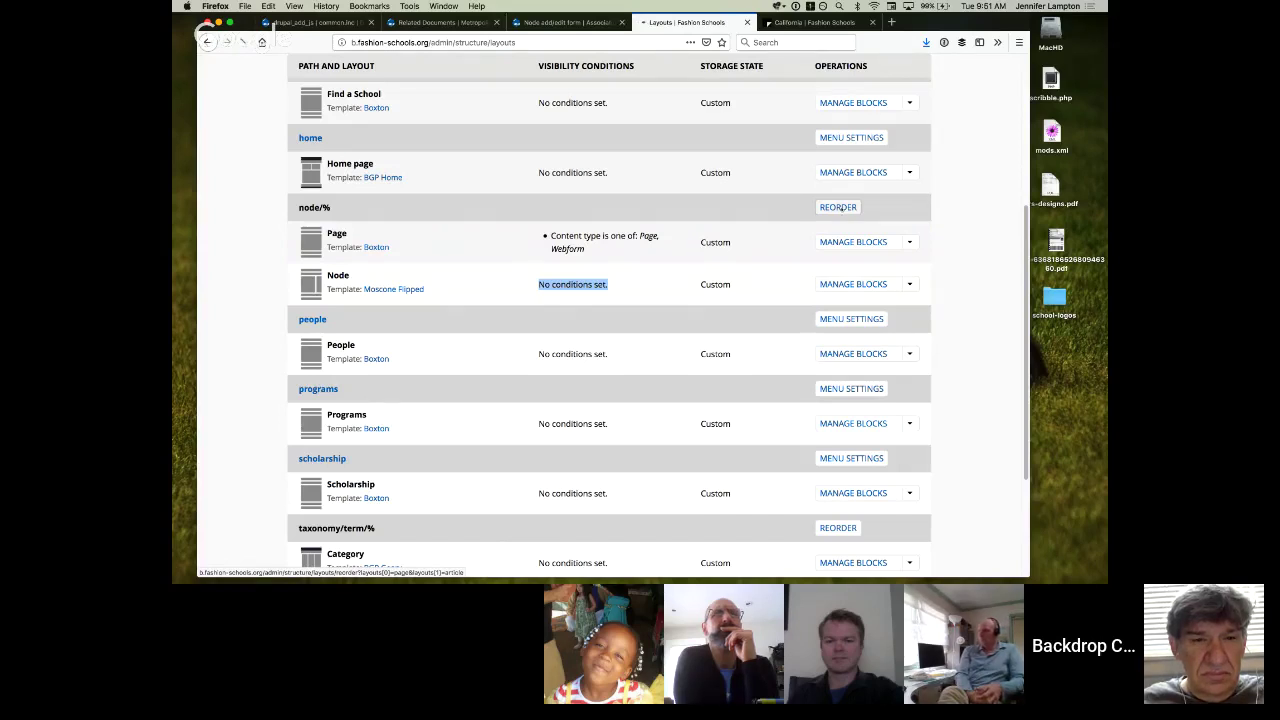
click(305, 251)
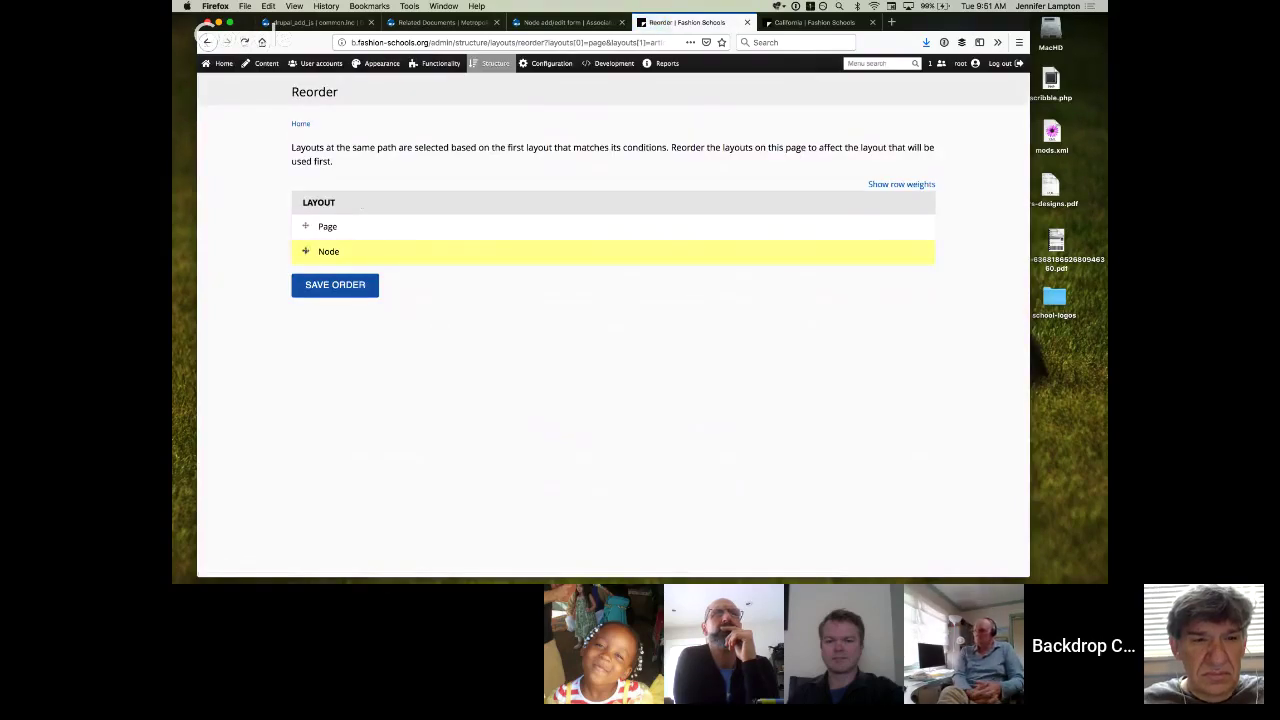
drag(305, 251, 305, 226)
click(207, 41)
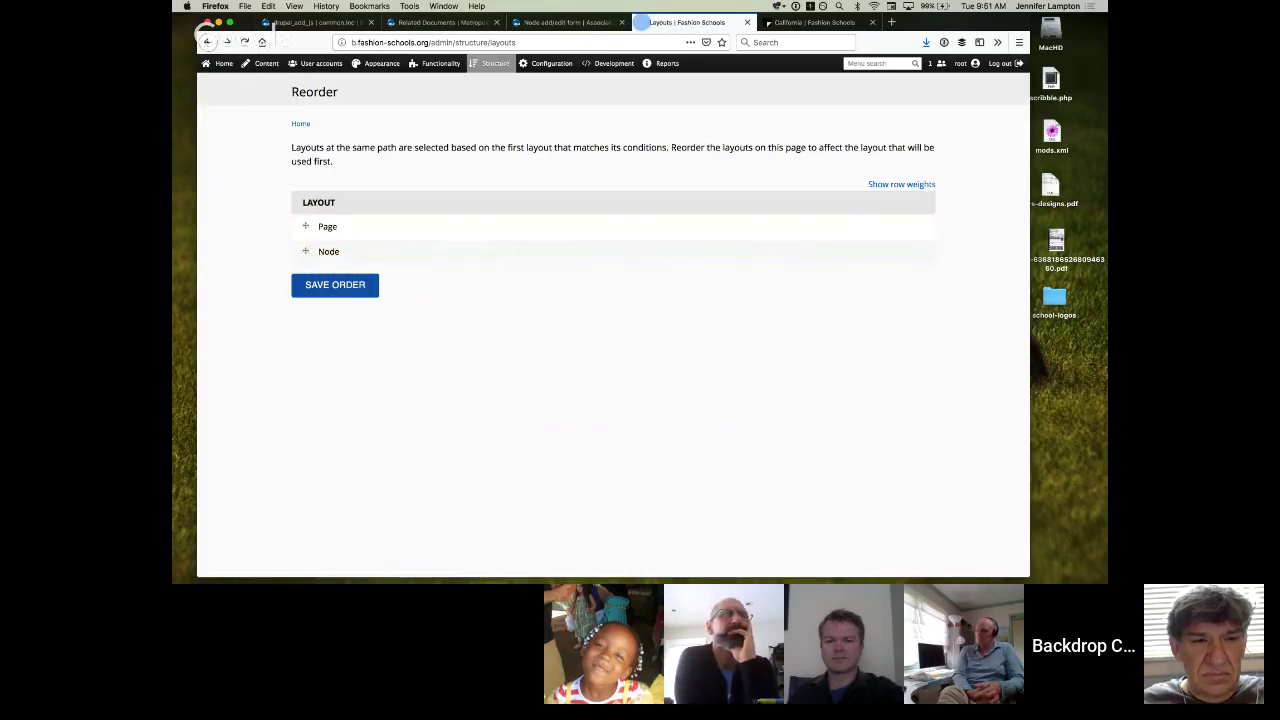
Highlight the Node layout's name and the Page layout's condition "Content type is one of: Page, Webform" for comparison
scroll(400, 173, down, 1)
scroll(400, 173, down, 3)
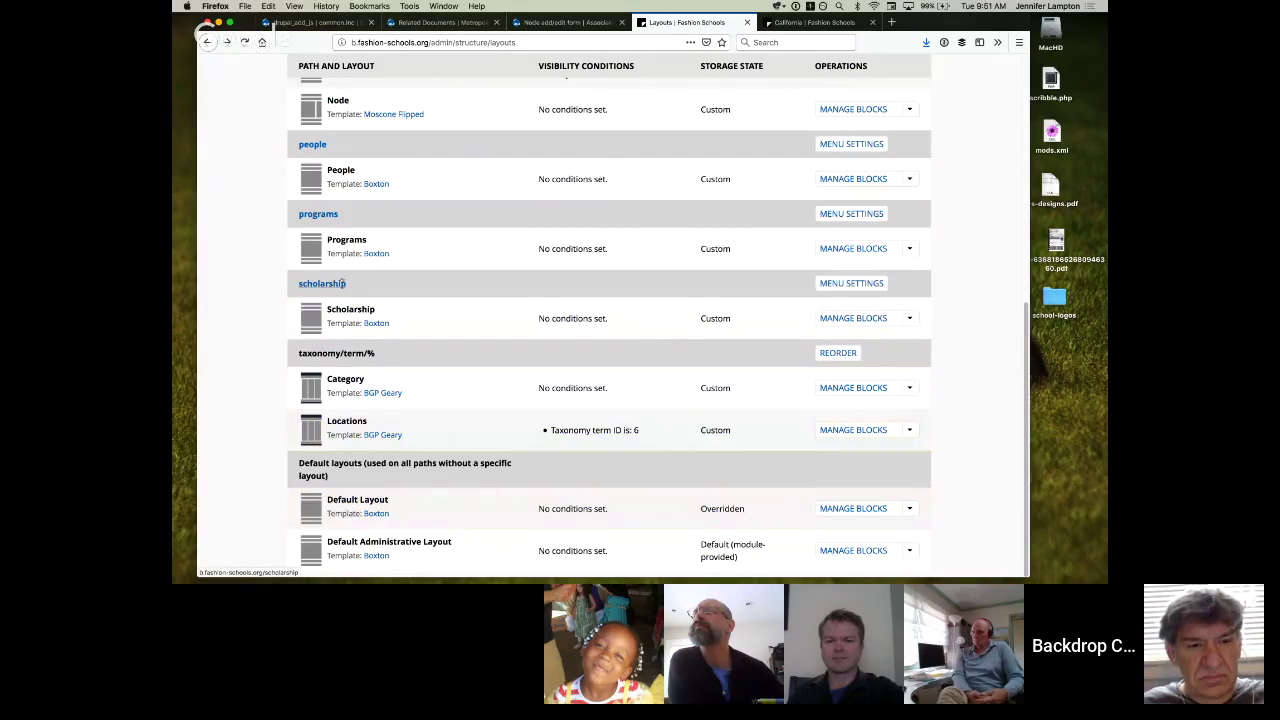
scroll(338, 143, up, 2)
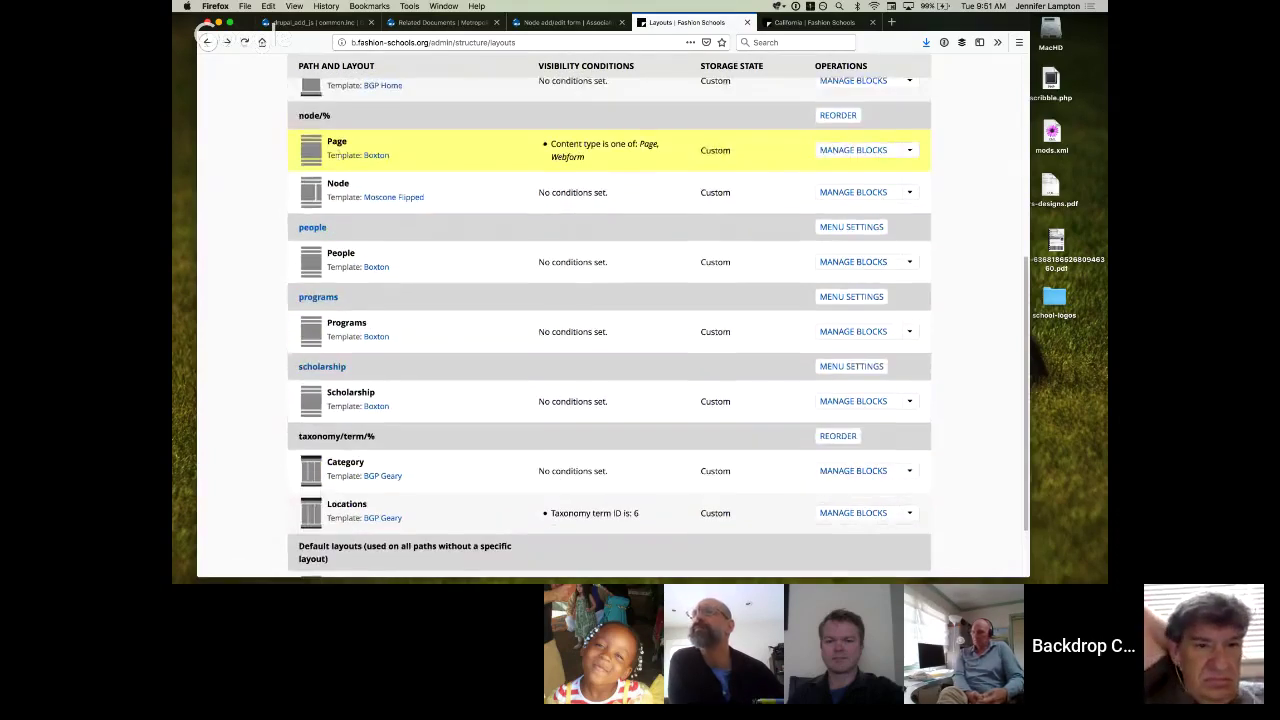
double_click(337, 184)
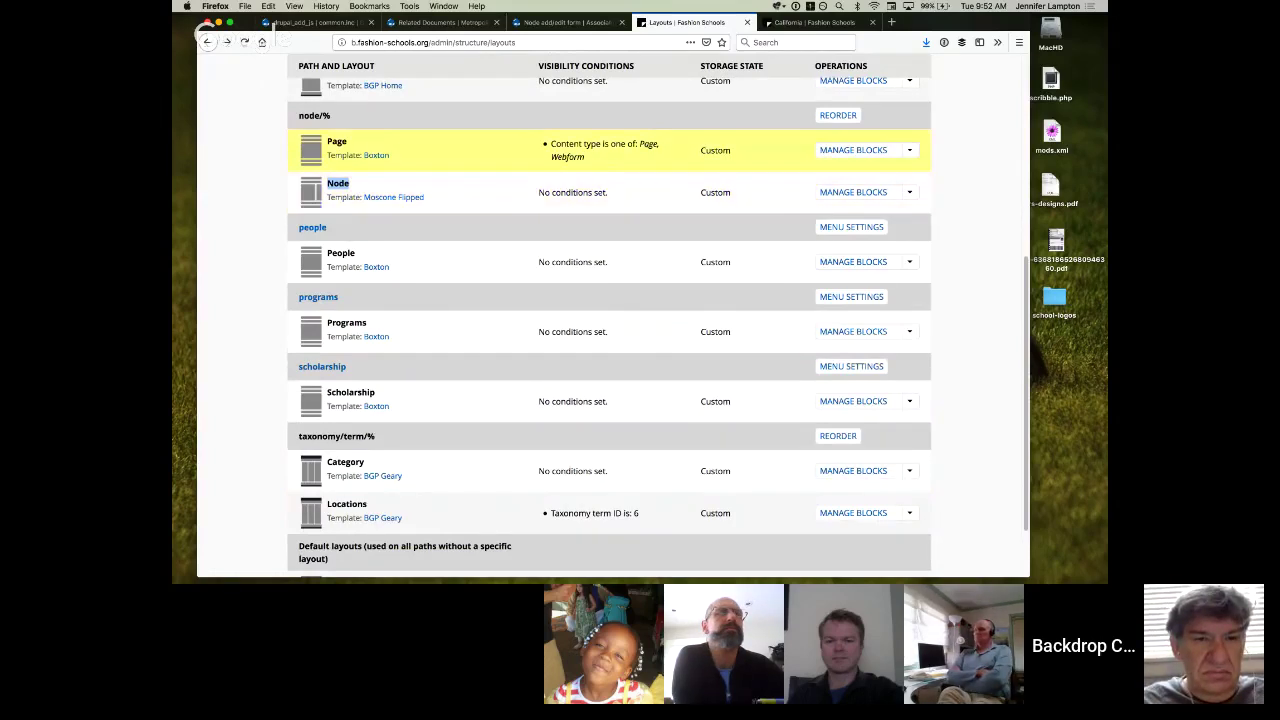
double_click(648, 144)
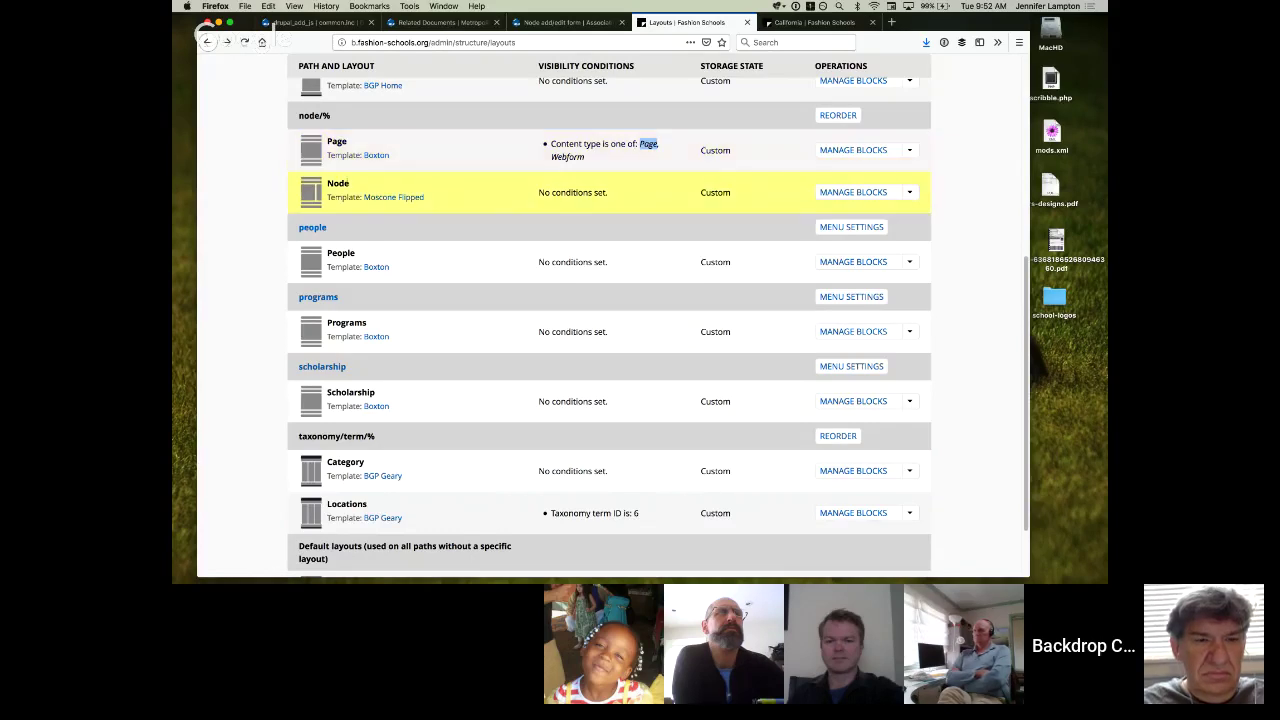
double_click(338, 183)
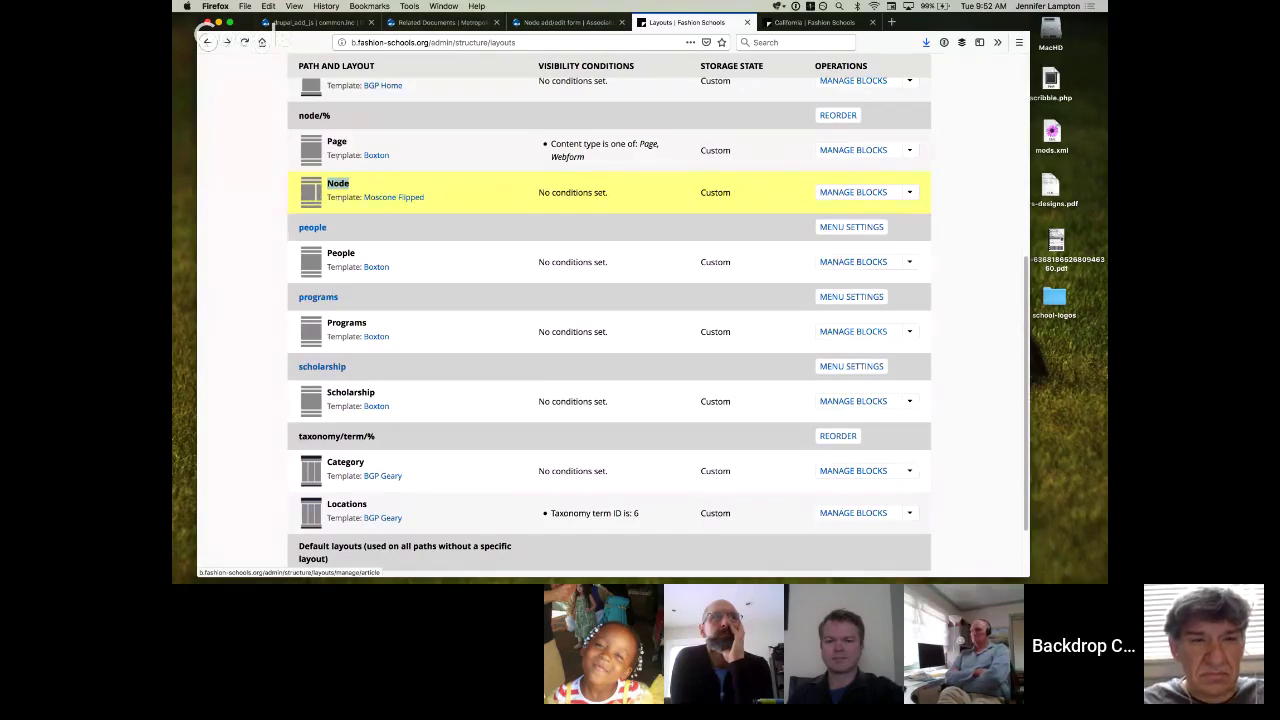
drag(549, 143, 605, 158)
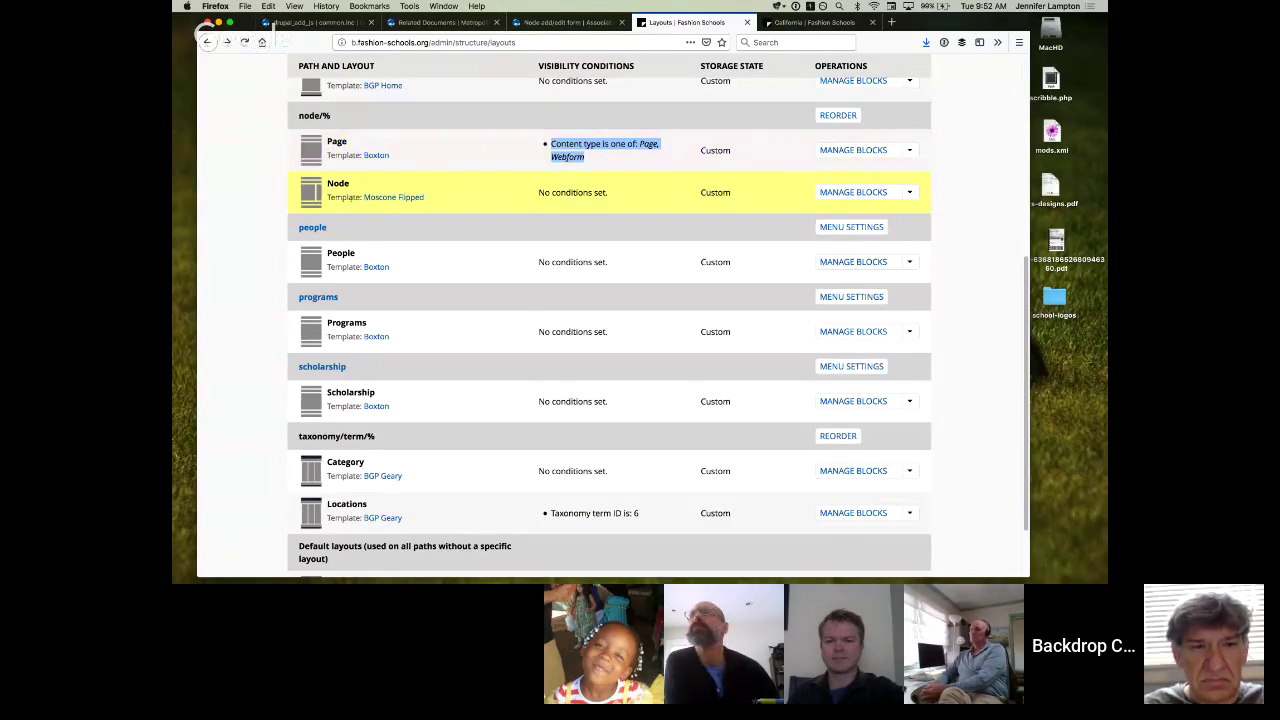
double_click(338, 184)
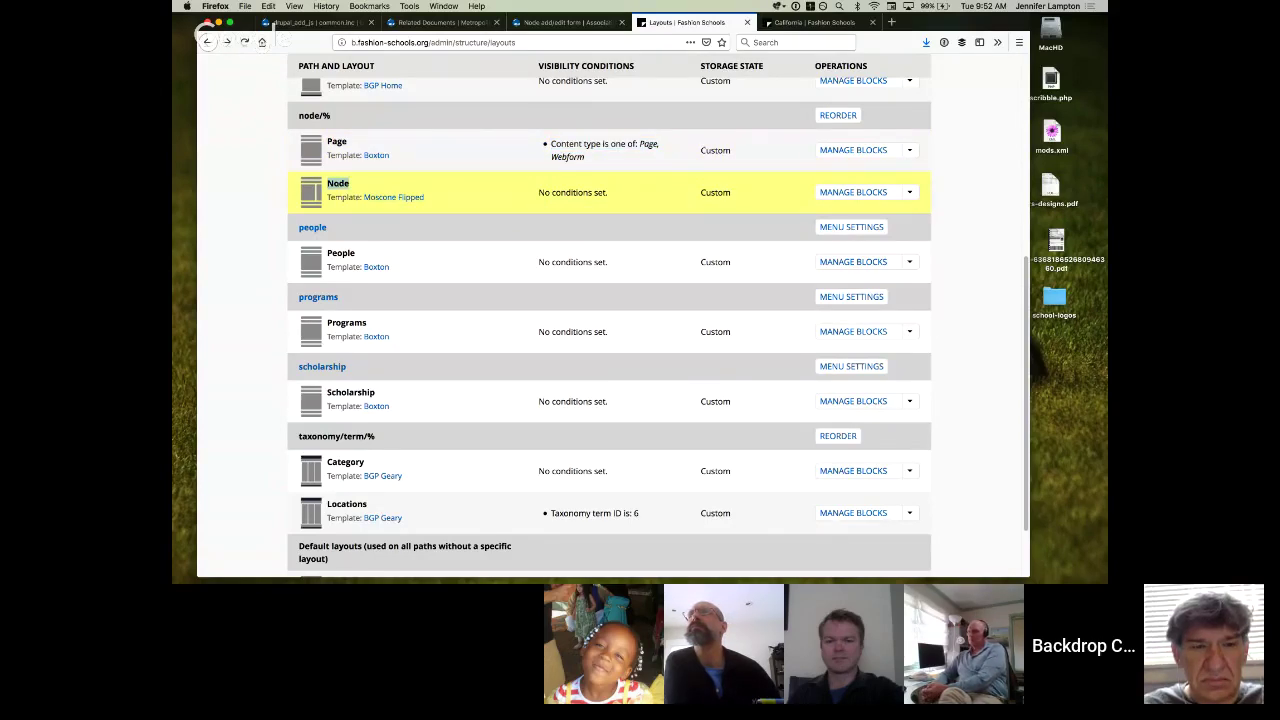
Highlight the Default Layout name and the taxonomy/term/% path in the layouts list
scroll(355, 140, up, 3)
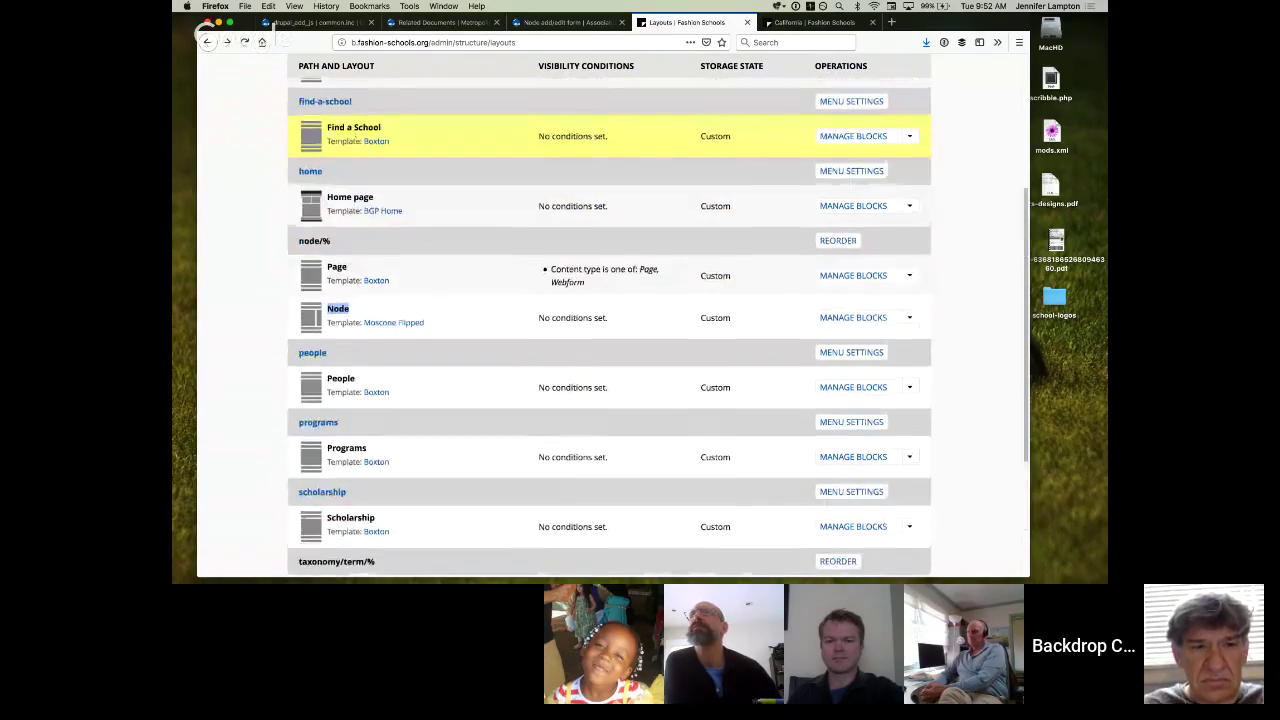
scroll(355, 140, down, 5)
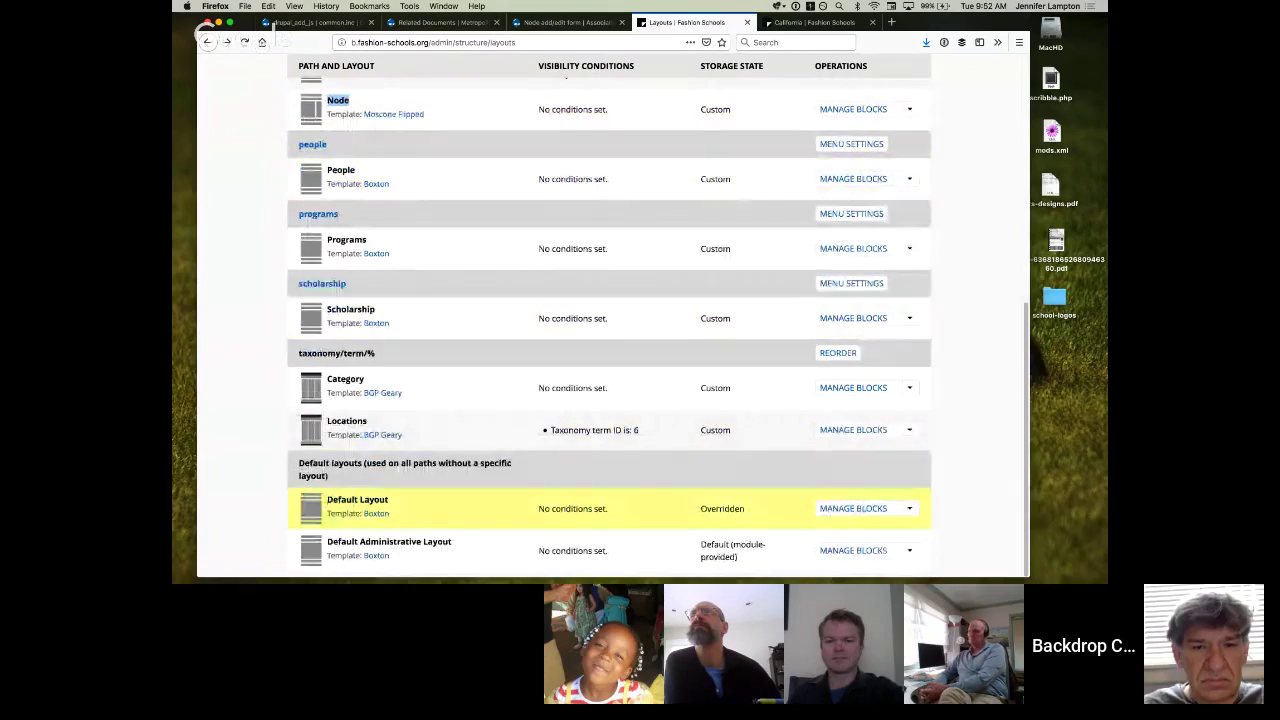
drag(326, 500, 432, 500)
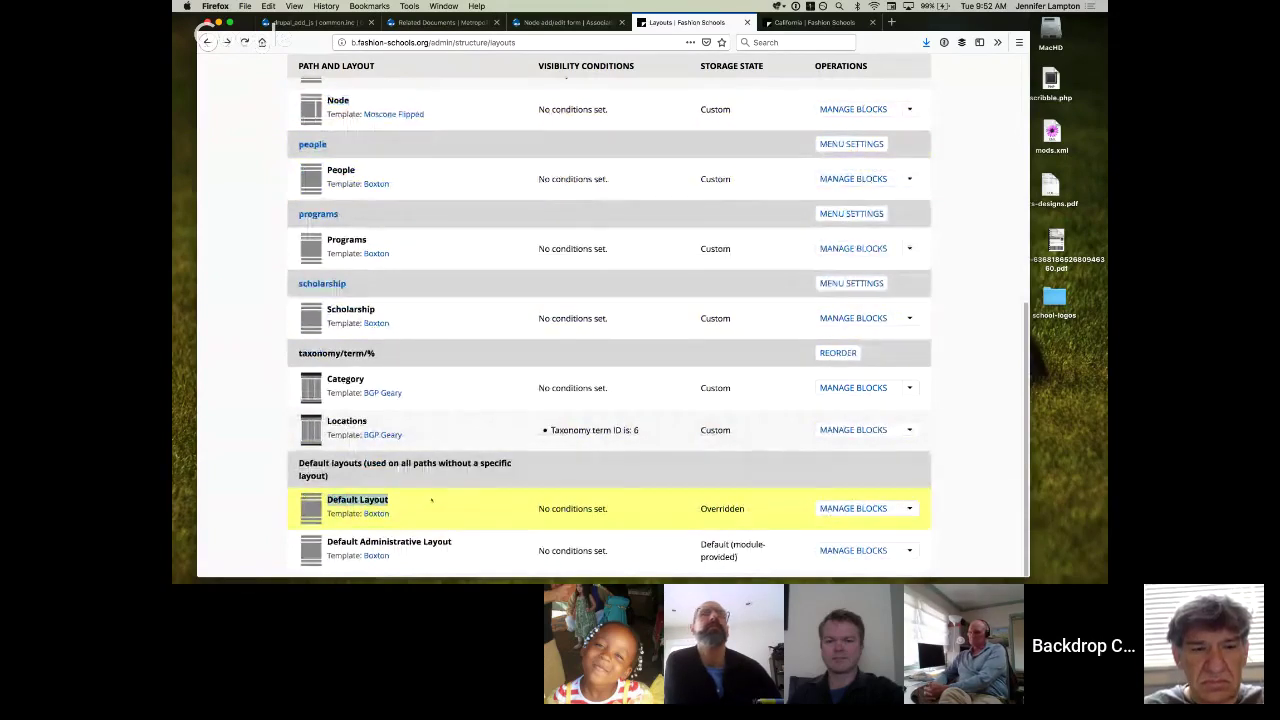
drag(296, 354, 392, 355)
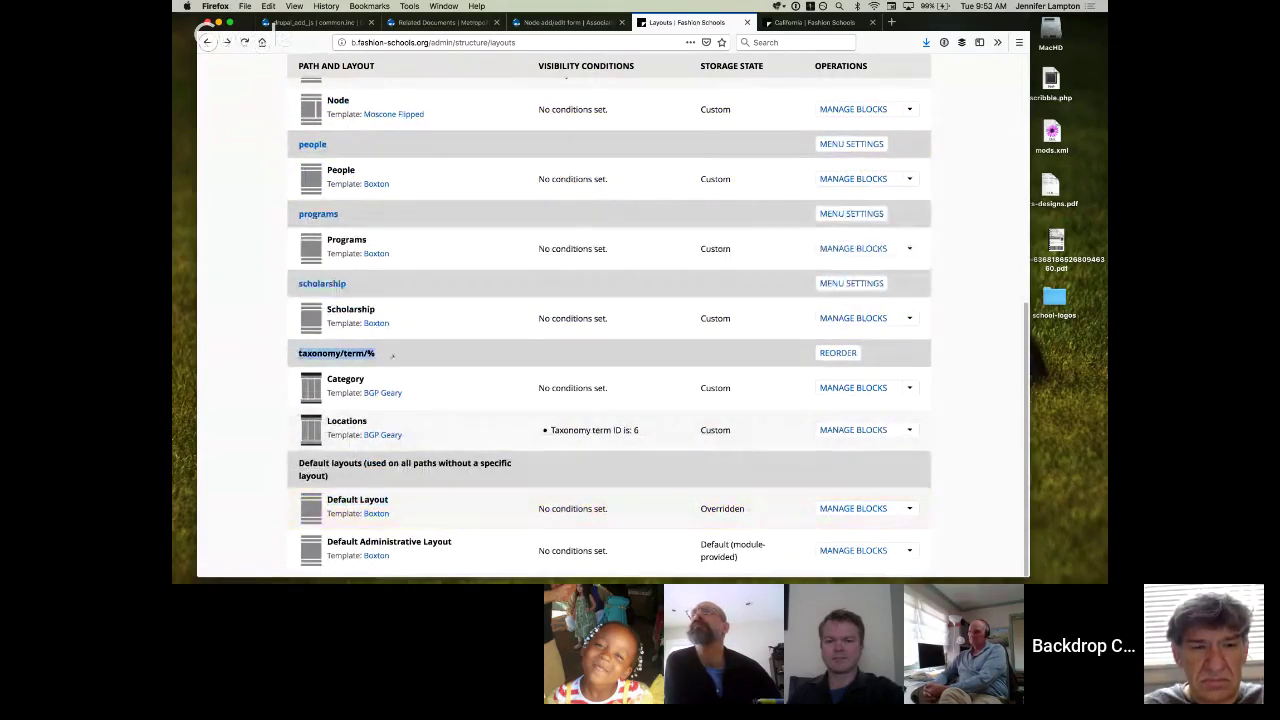
Open the Page layout's configuration to view its template, path and visibility conditions, and return to the layouts list
scroll(398, 300, up, 2)
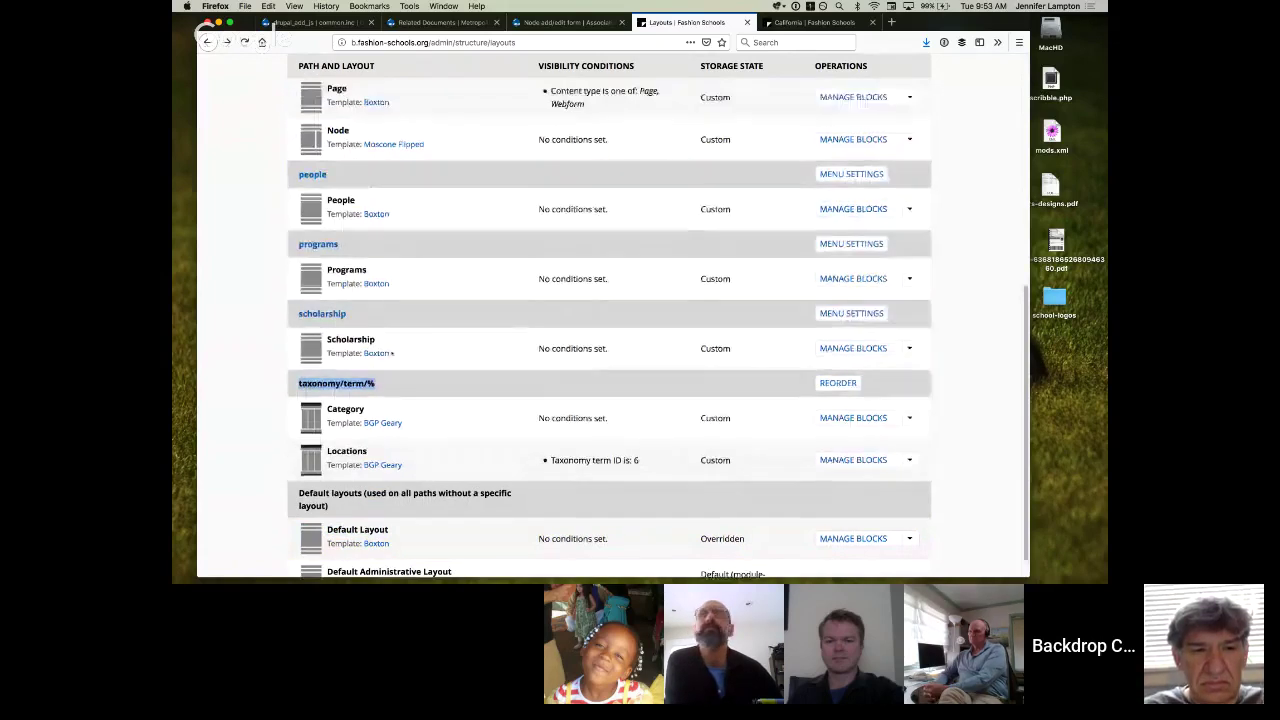
click(914, 173)
click(910, 168)
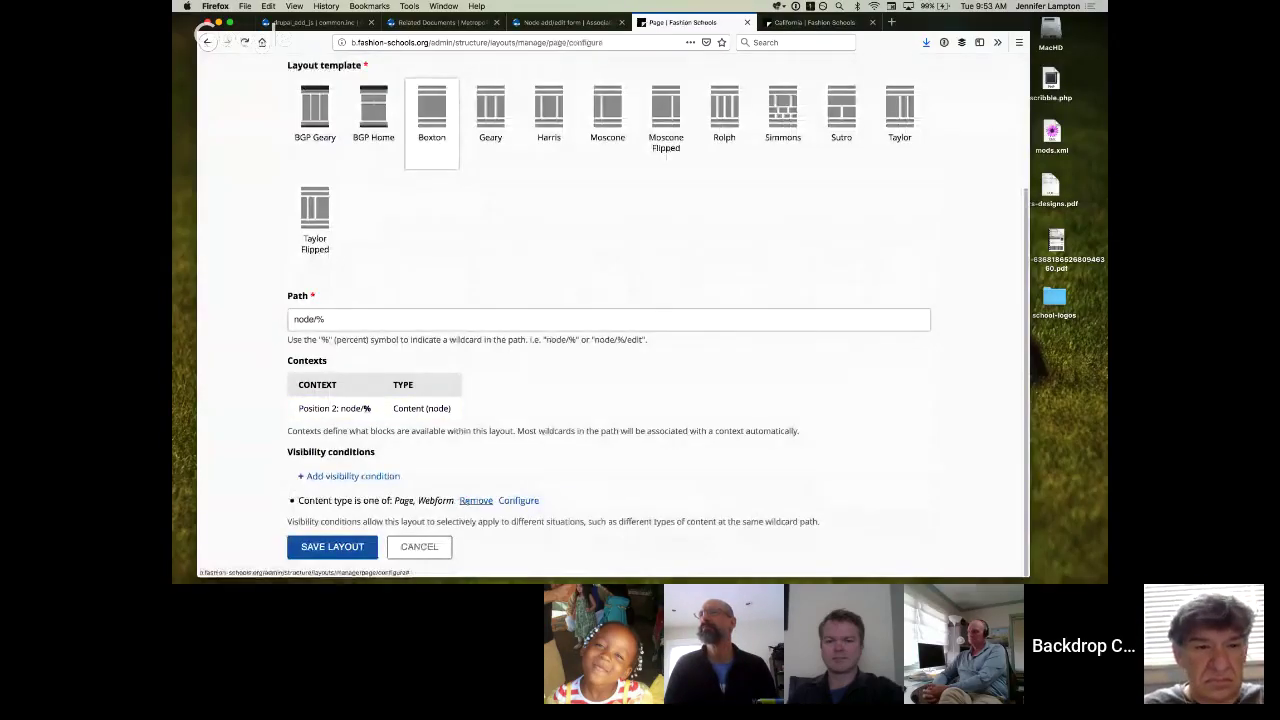
click(332, 546)
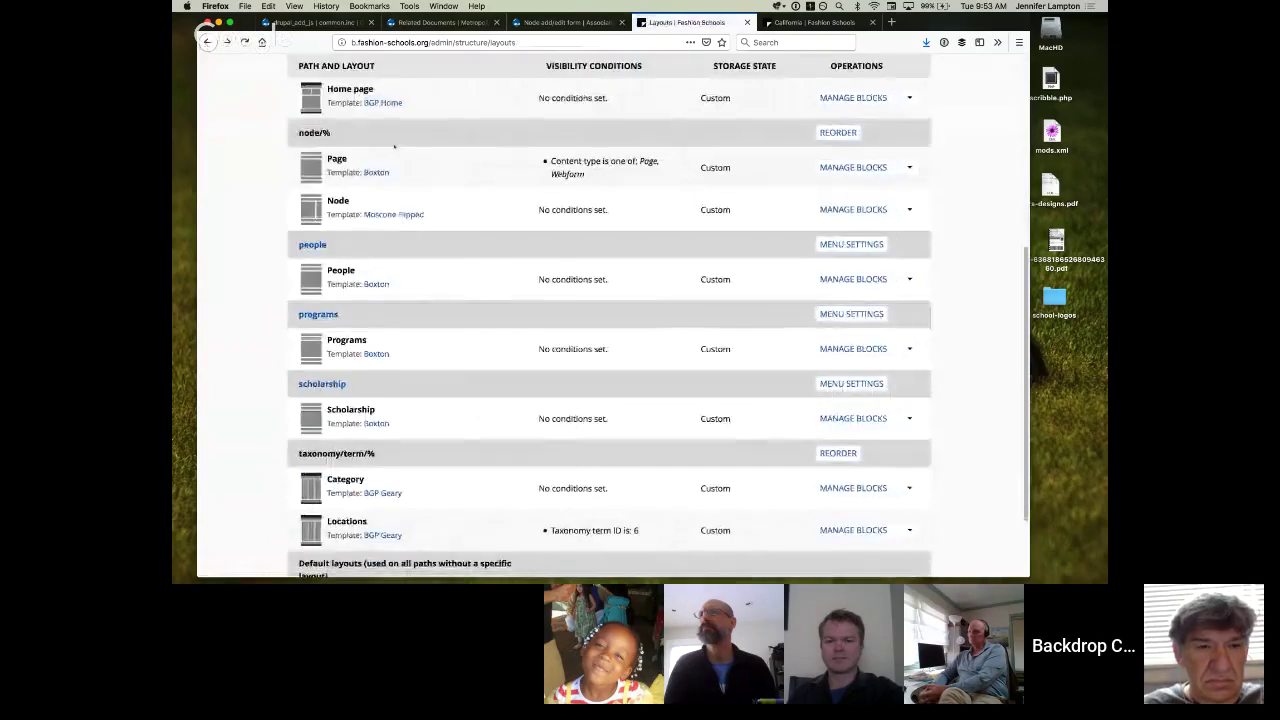
Highlight the Category layout's "No conditions set." text under the taxonomy/term/% path
scroll(394, 147, down, 2)
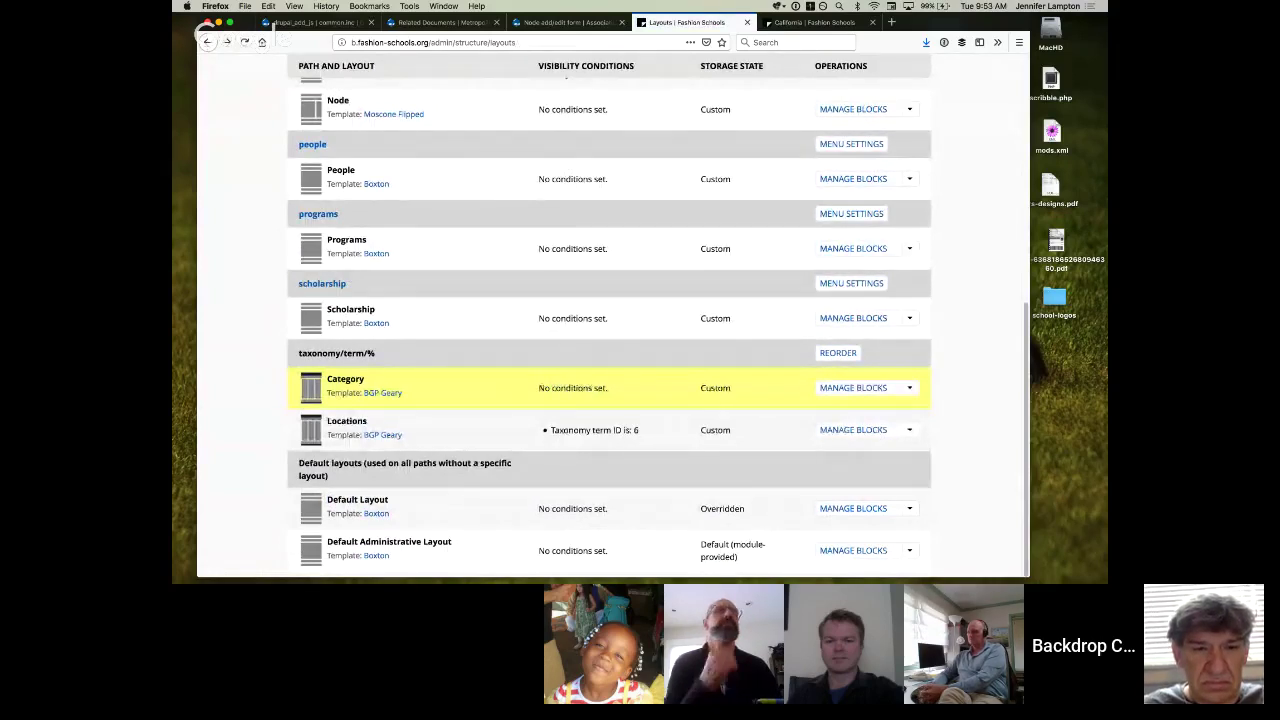
drag(538, 388, 629, 397)
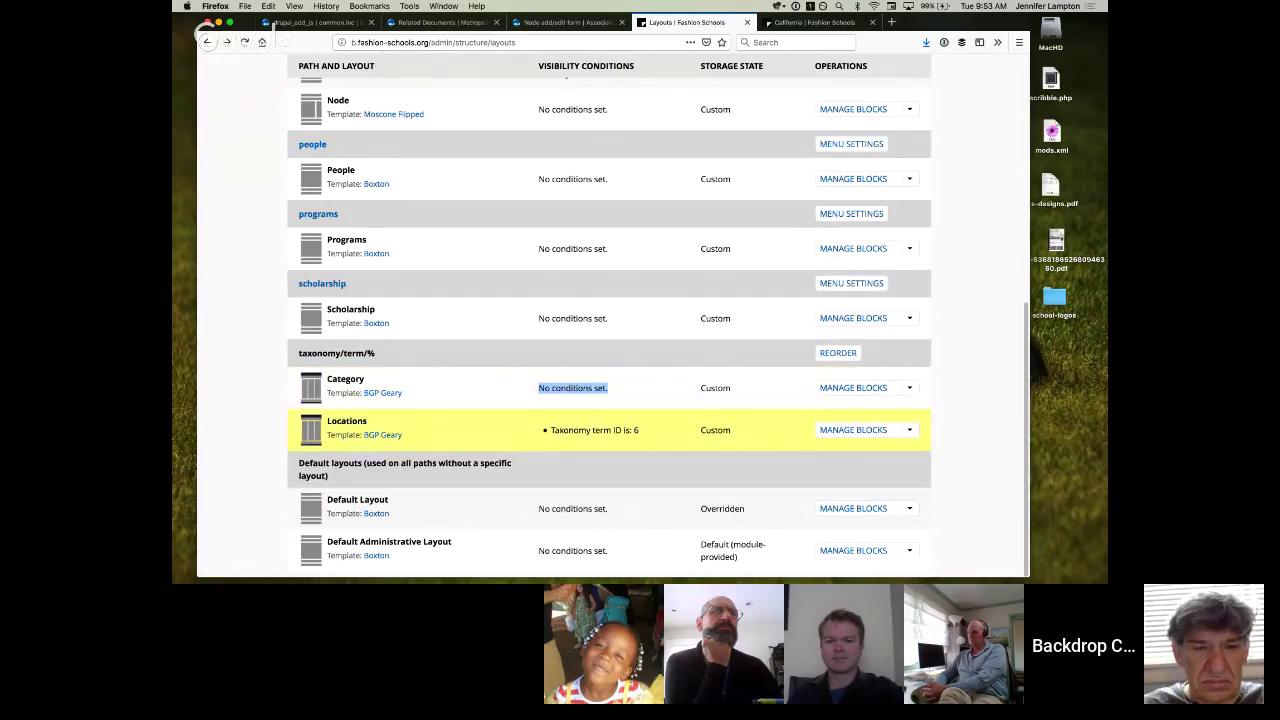
triple_click(566, 392)
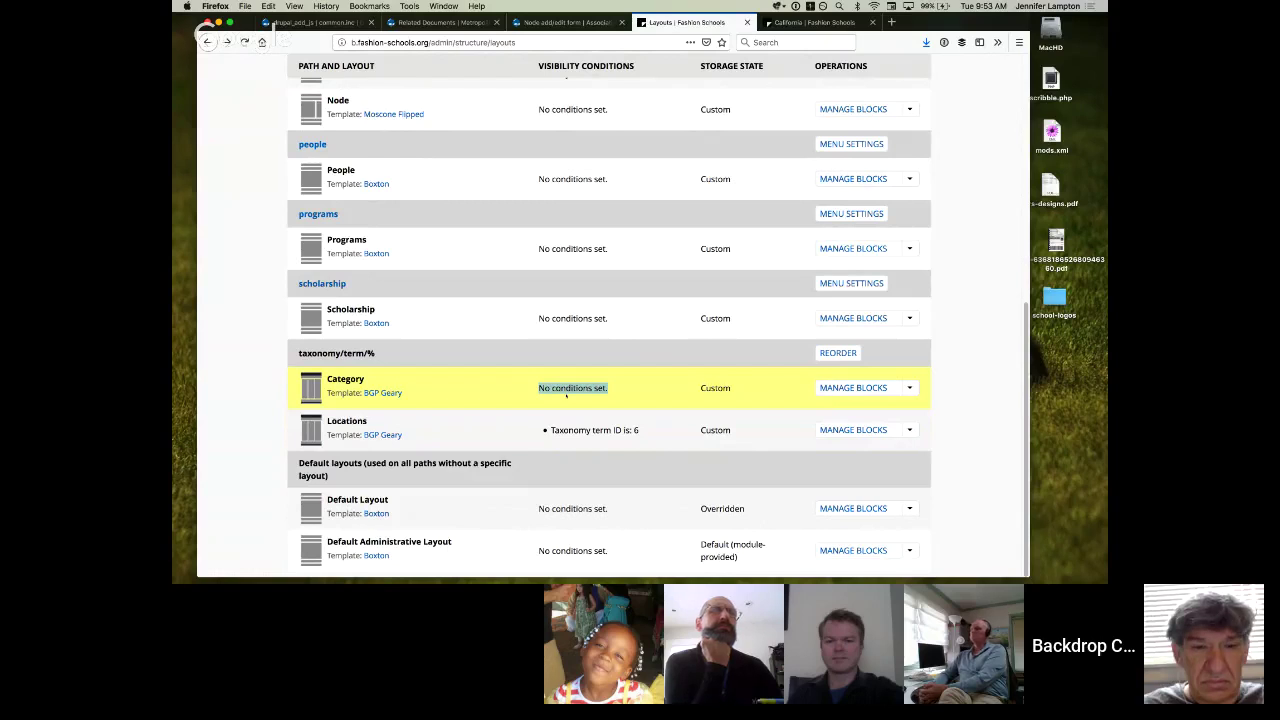
Move the Locations layout above Category in the taxonomy/term/% order, save the order and check it in the layouts list
click(838, 353)
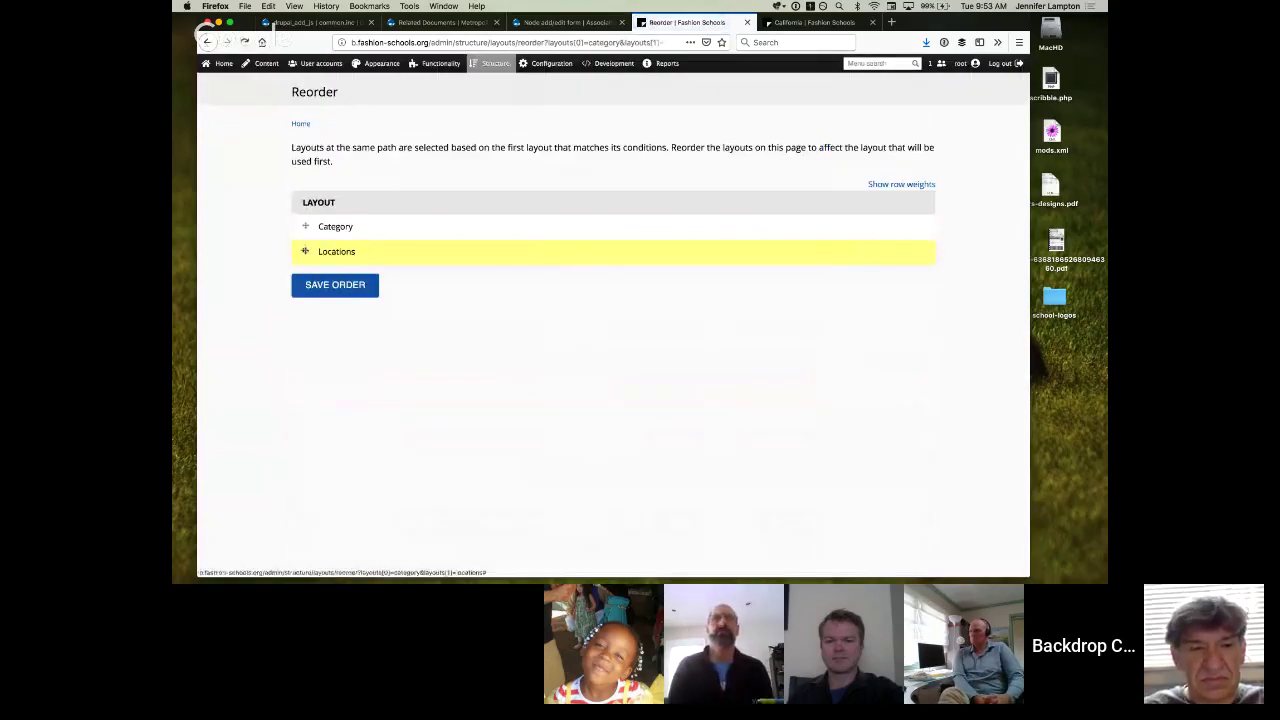
drag(305, 249, 305, 224)
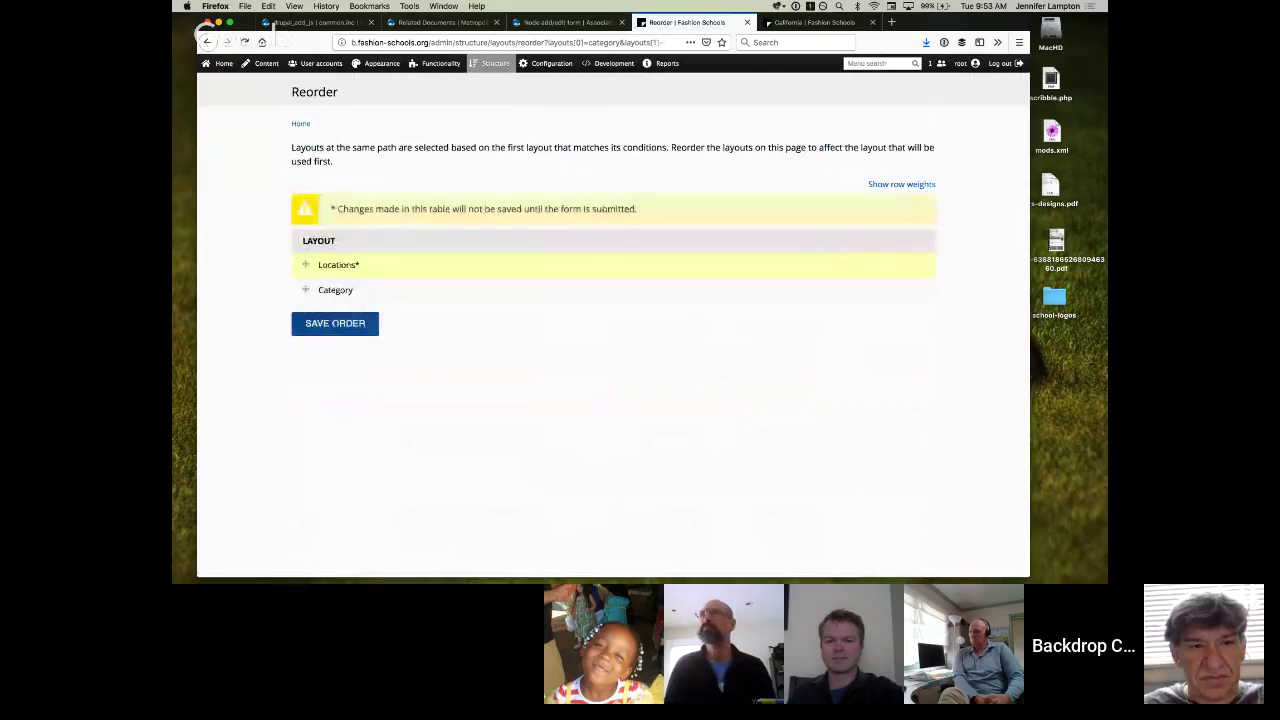
click(335, 323)
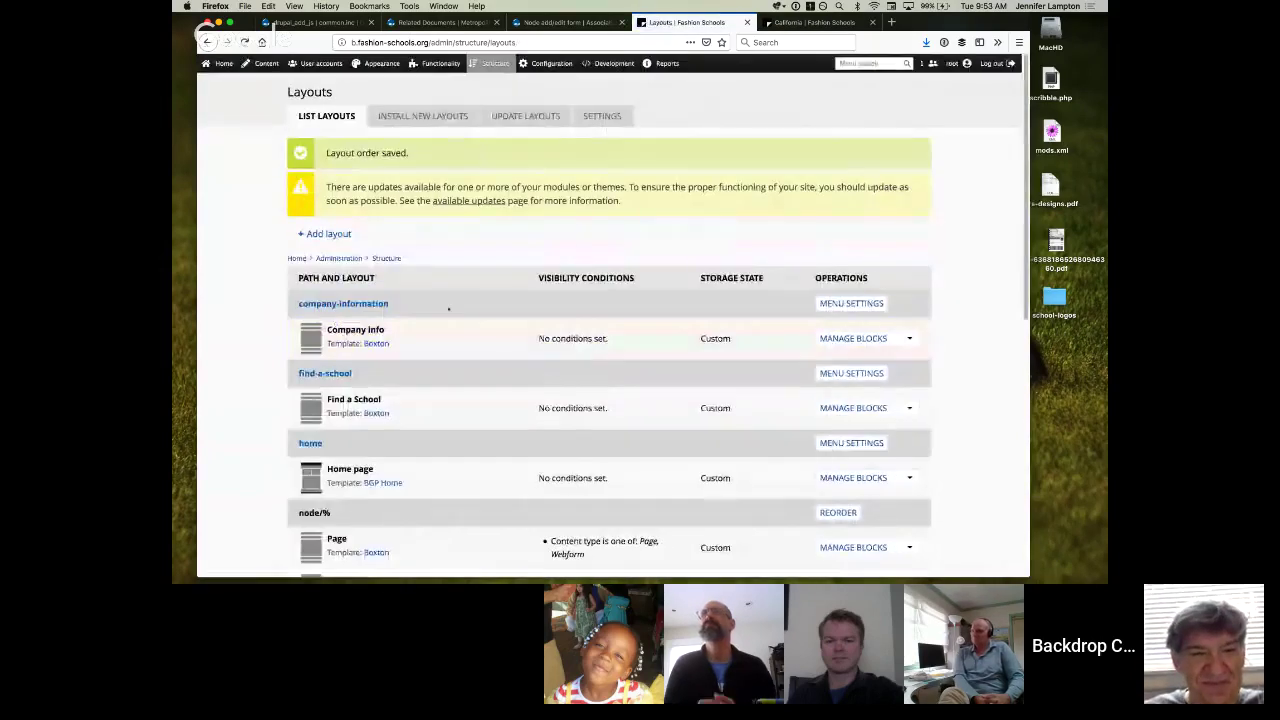
scroll(449, 303, down, 10)
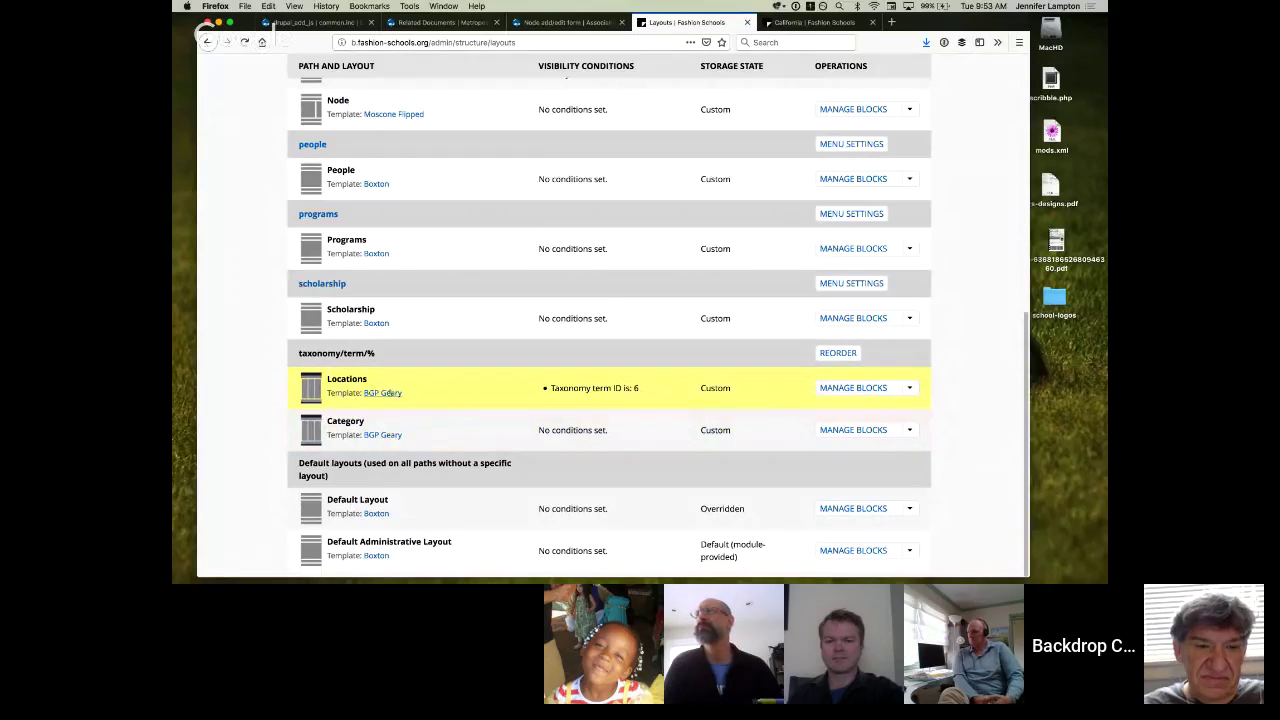
View the School & College Locations page down to the blank area above Recent Articles, checking back with the layouts list
click(815, 22)
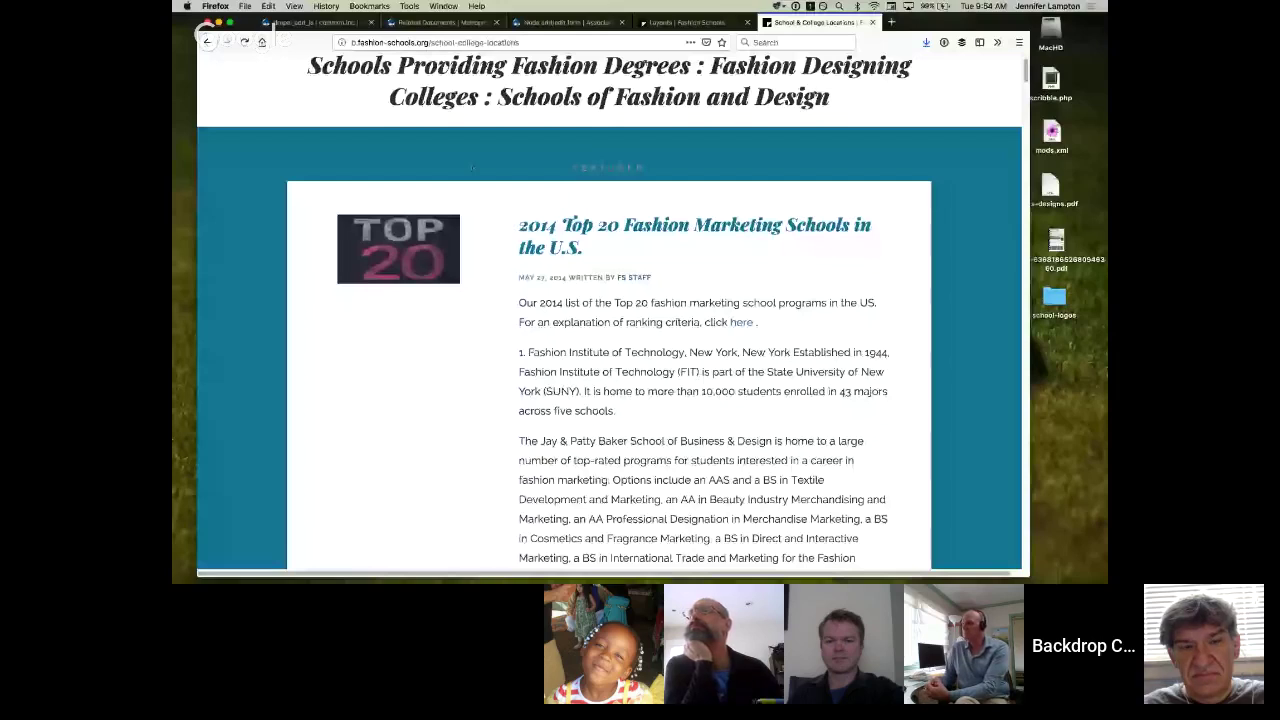
scroll(234, 203, down, 15)
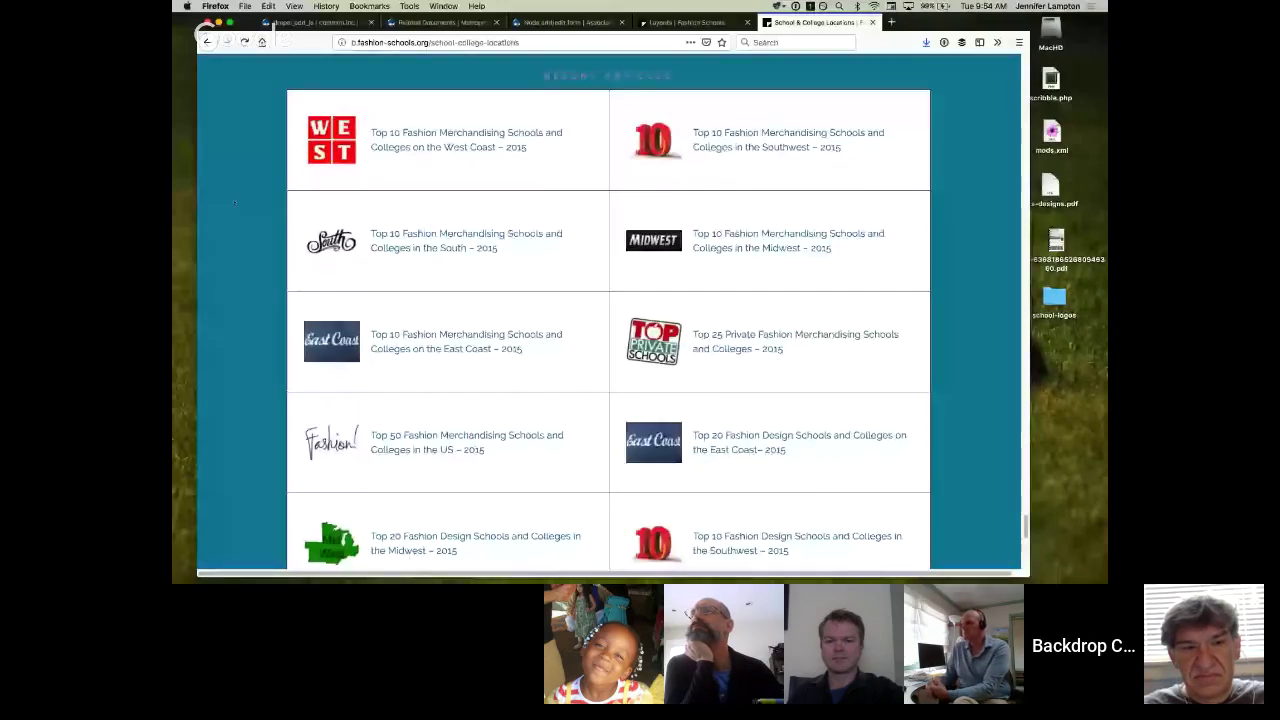
scroll(543, 317, up, 5)
scroll(631, 294, up, 1)
scroll(632, 295, down, 1)
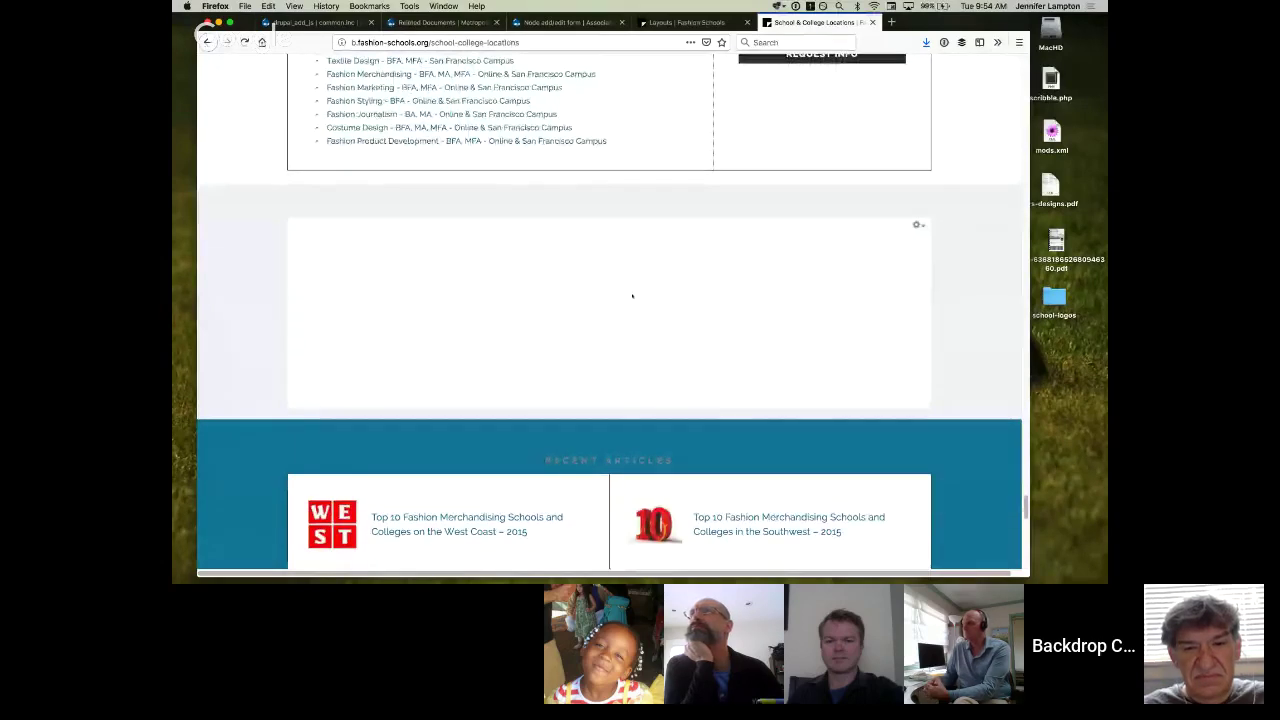
scroll(632, 295, down, 2)
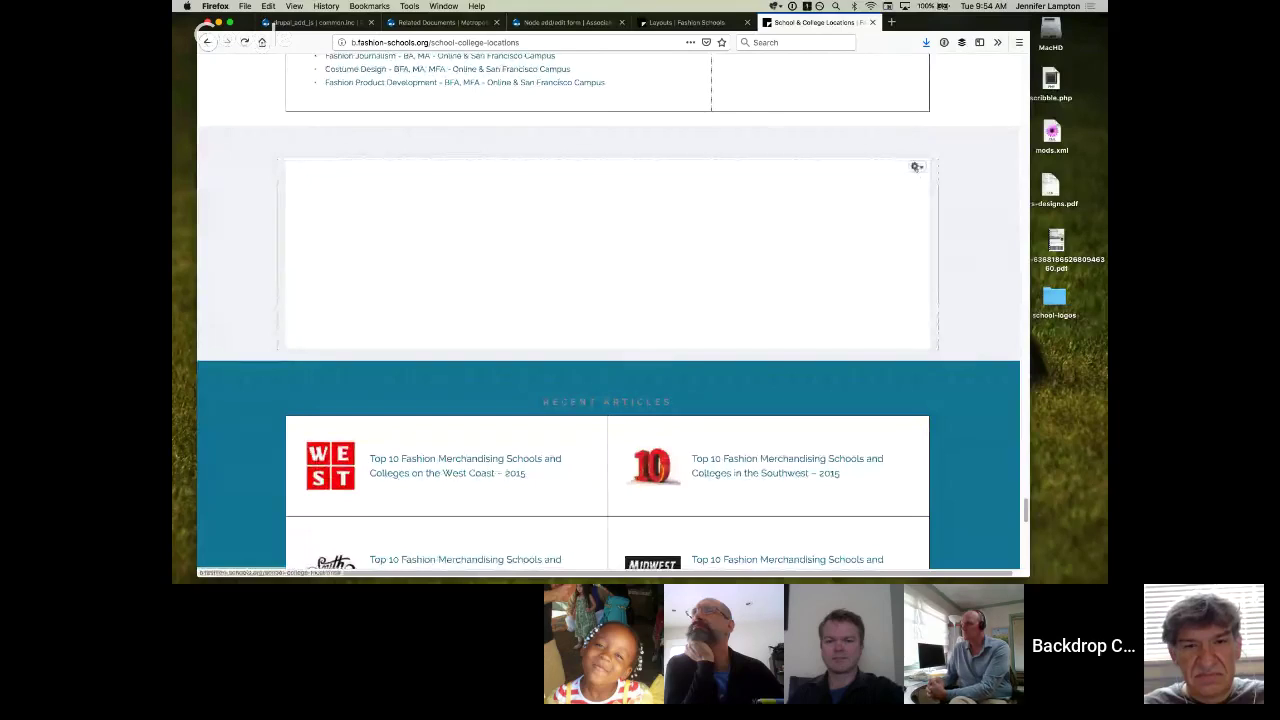
scroll(522, 250, down, 1)
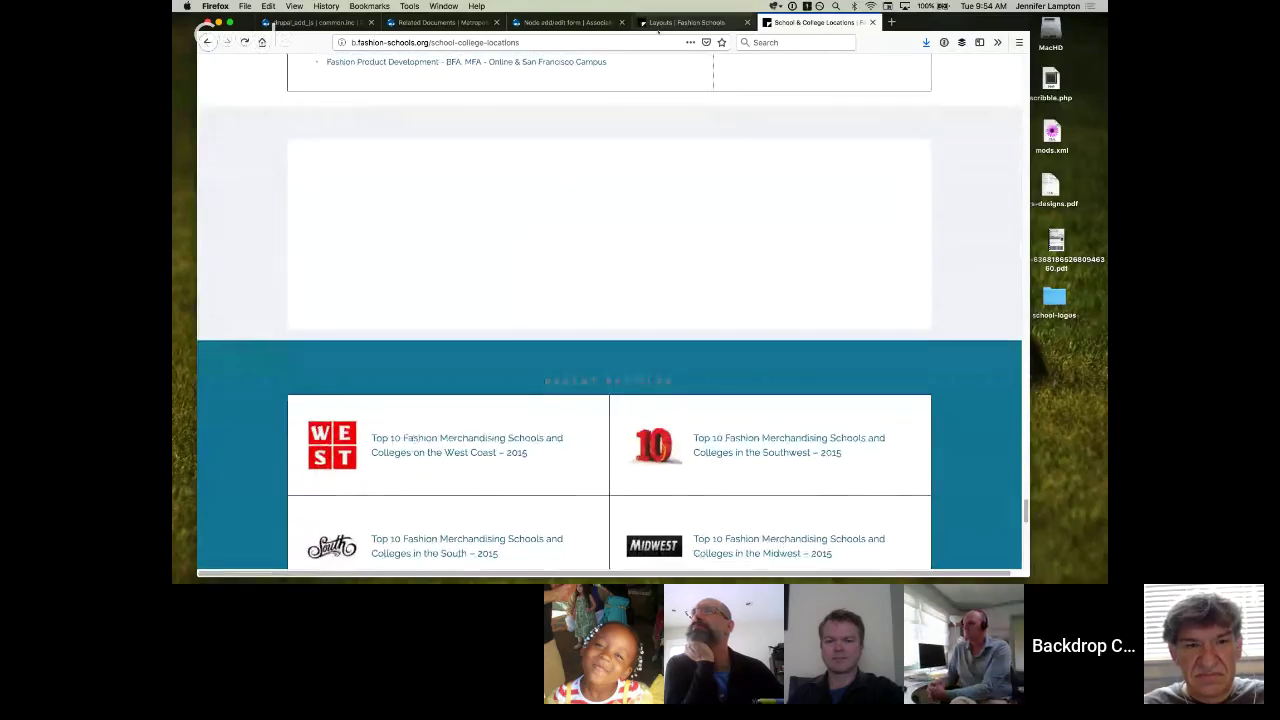
click(688, 22)
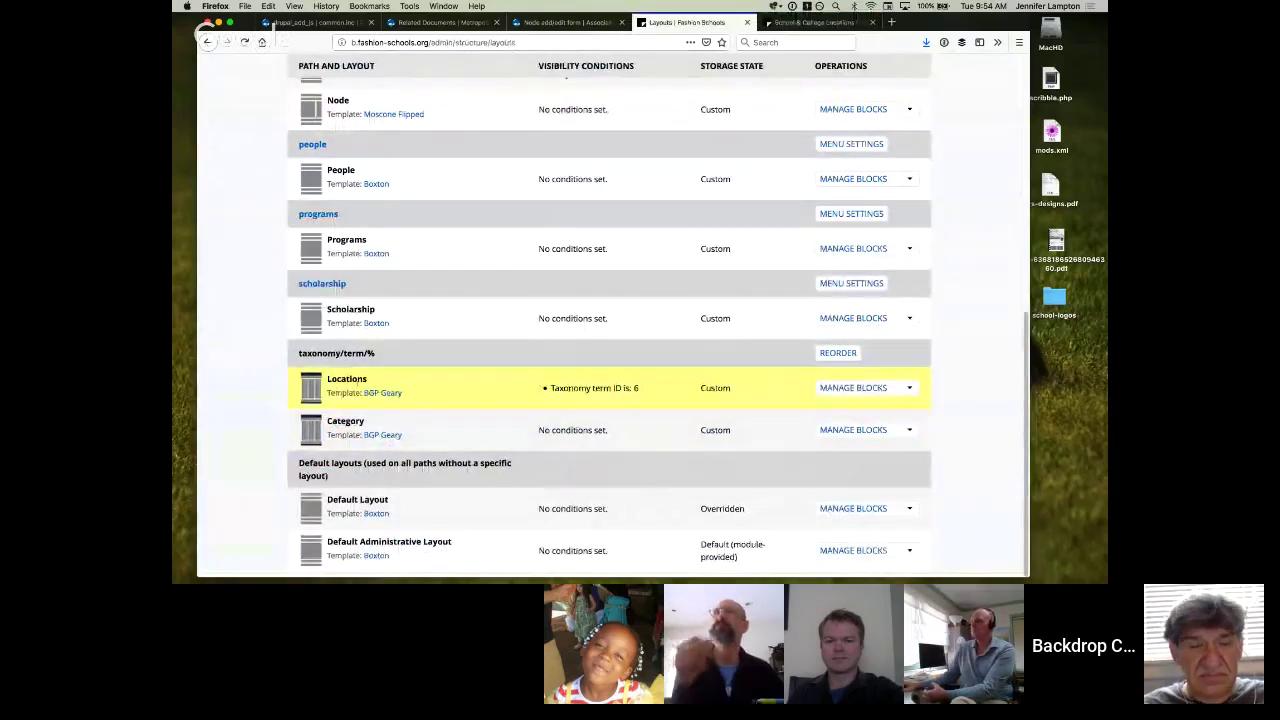
click(817, 22)
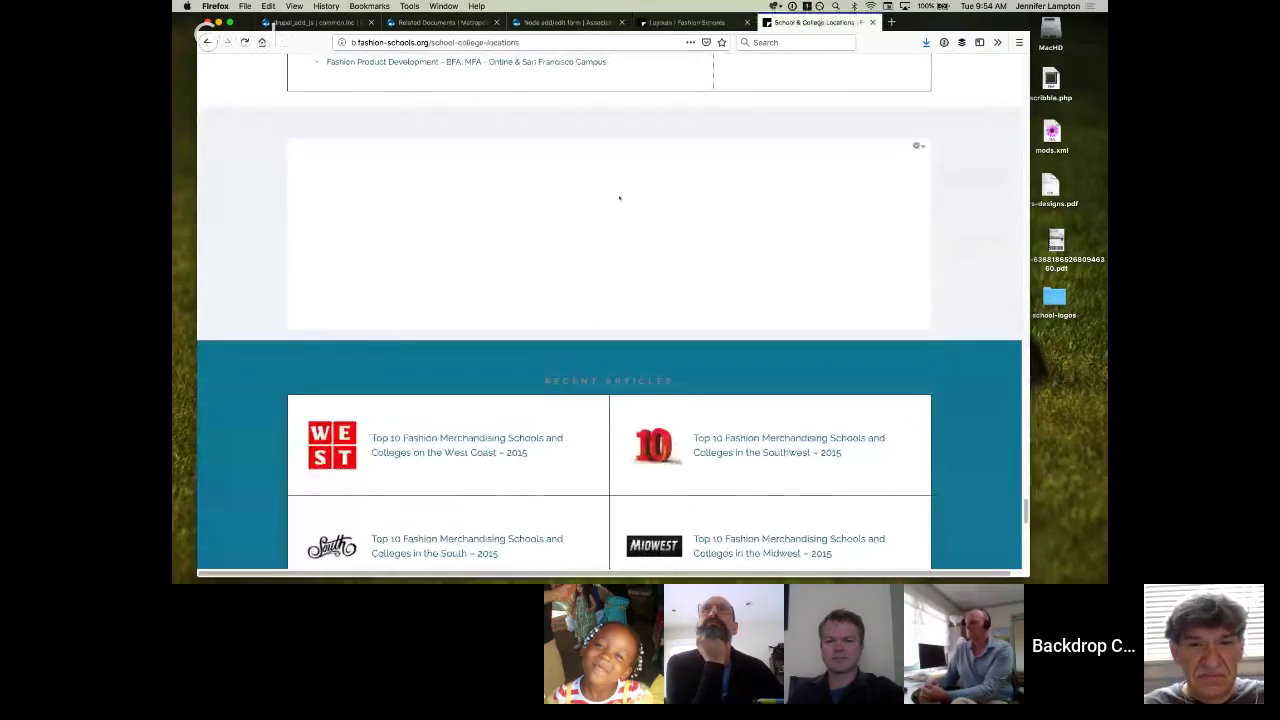
scroll(625, 196, up, 1)
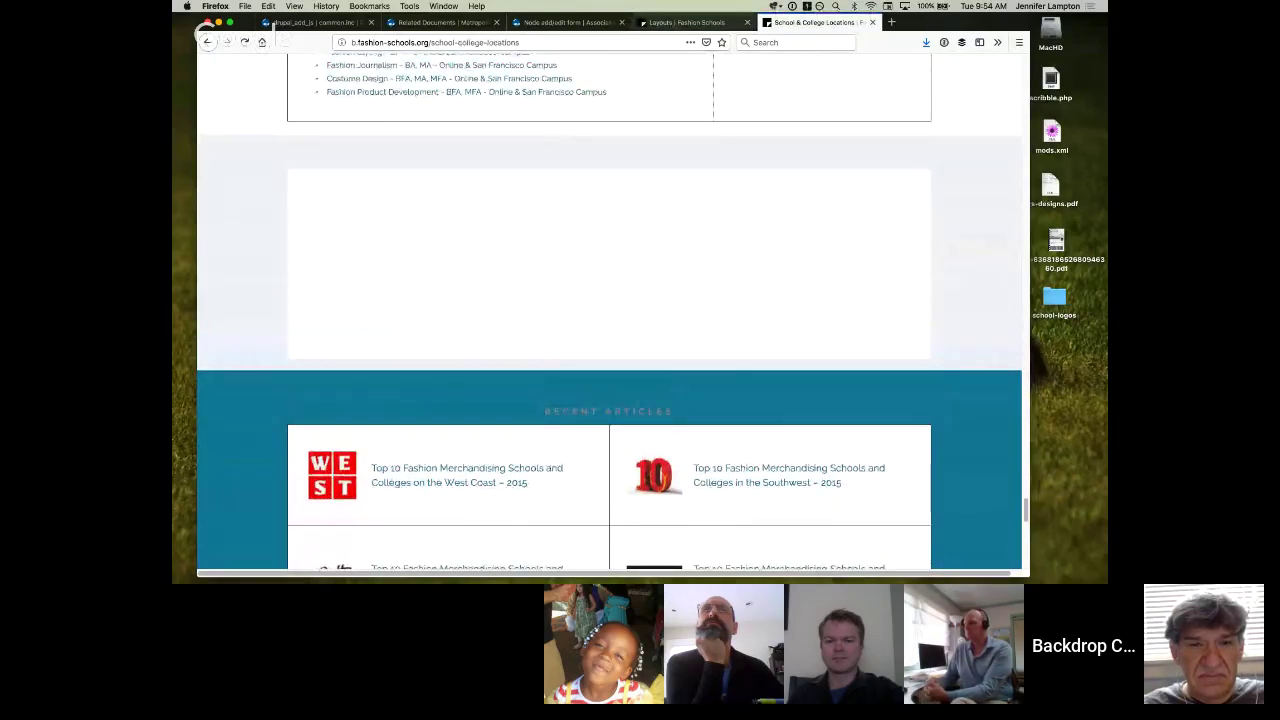
Open the Locations layout's configuration from the layouts list to view its template, path, contexts and visibility conditions
click(686, 22)
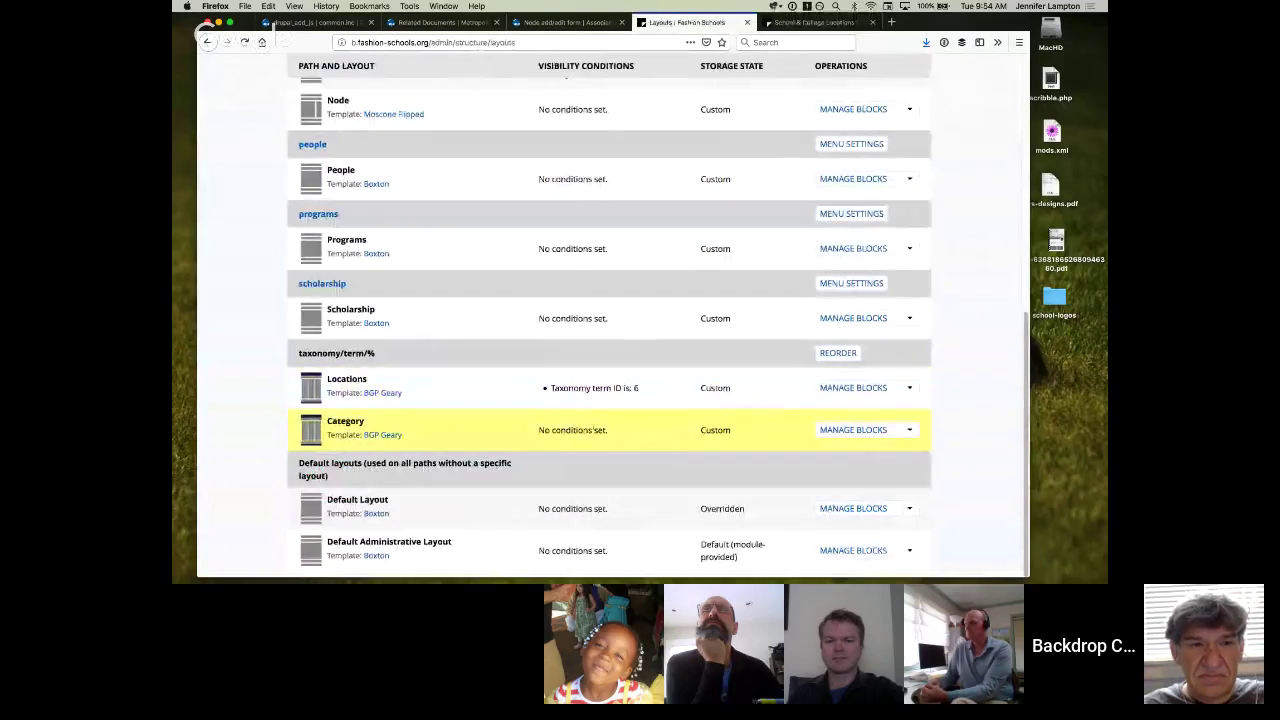
click(855, 388)
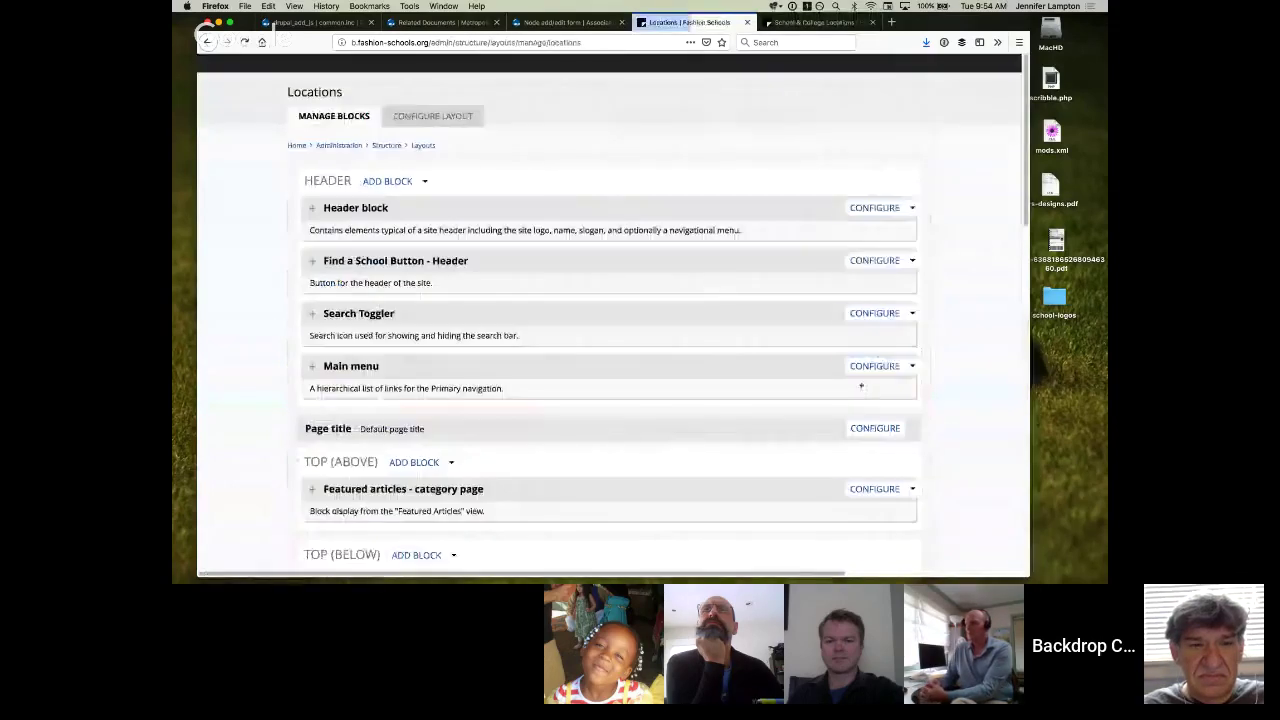
click(440, 118)
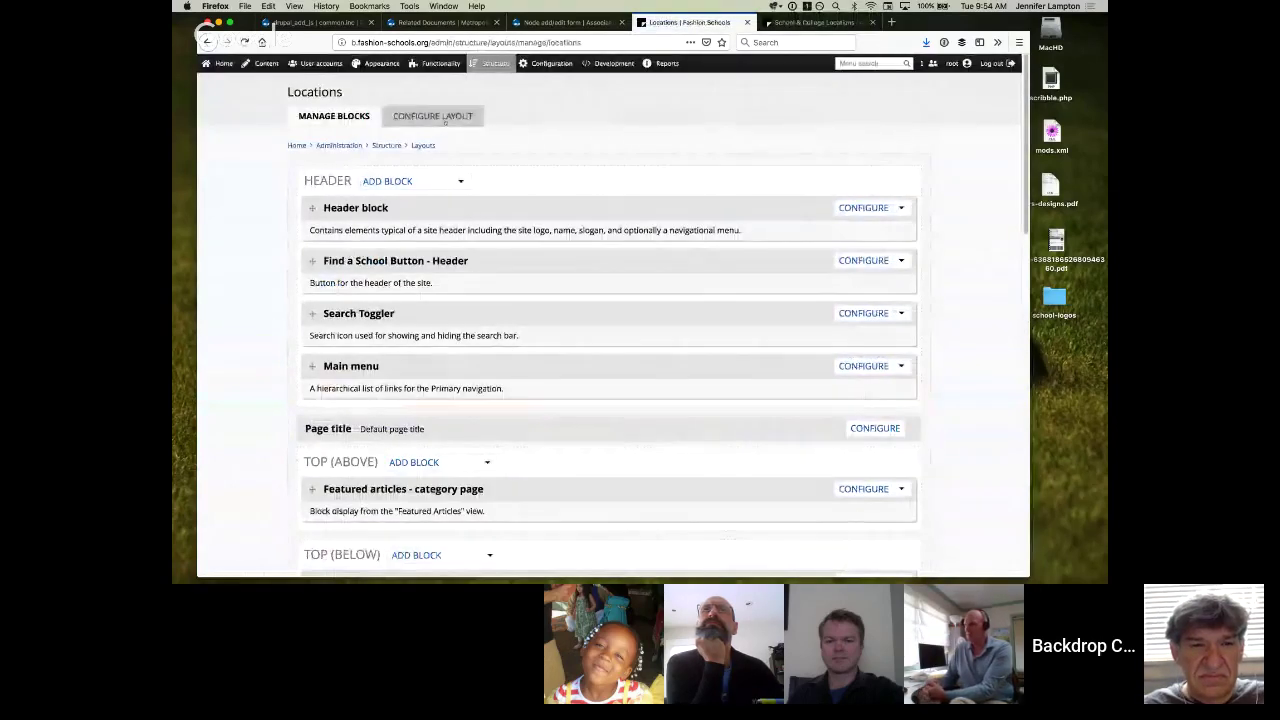
scroll(352, 328, down, 3)
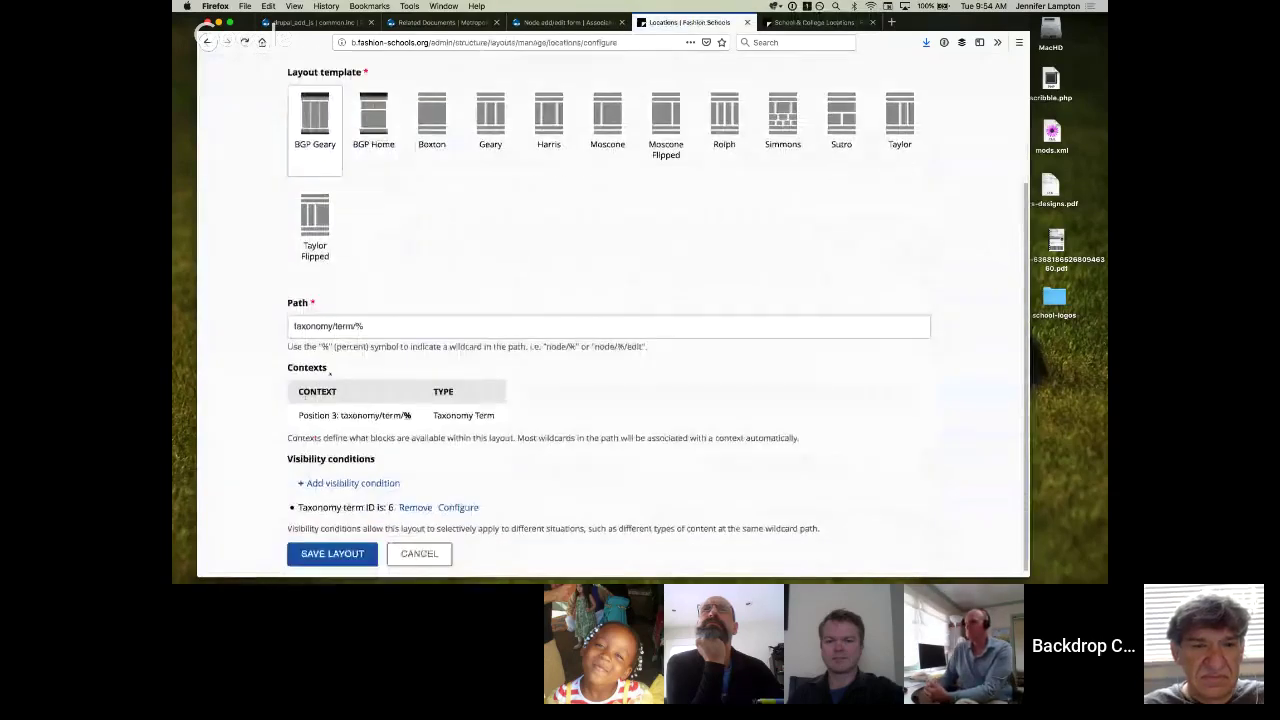
scroll(400, 415, down, 1)
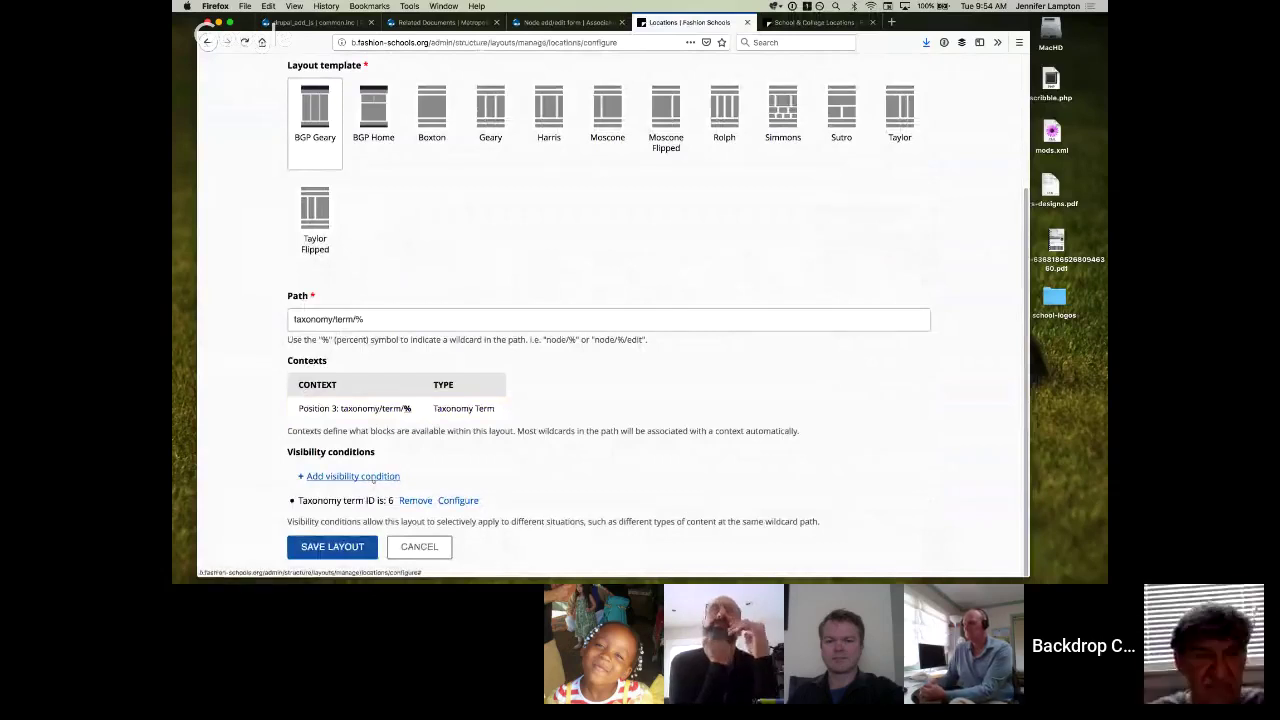
View the condition types available when adding a visibility condition to the Locations layout, and cancel without adding one
click(385, 476)
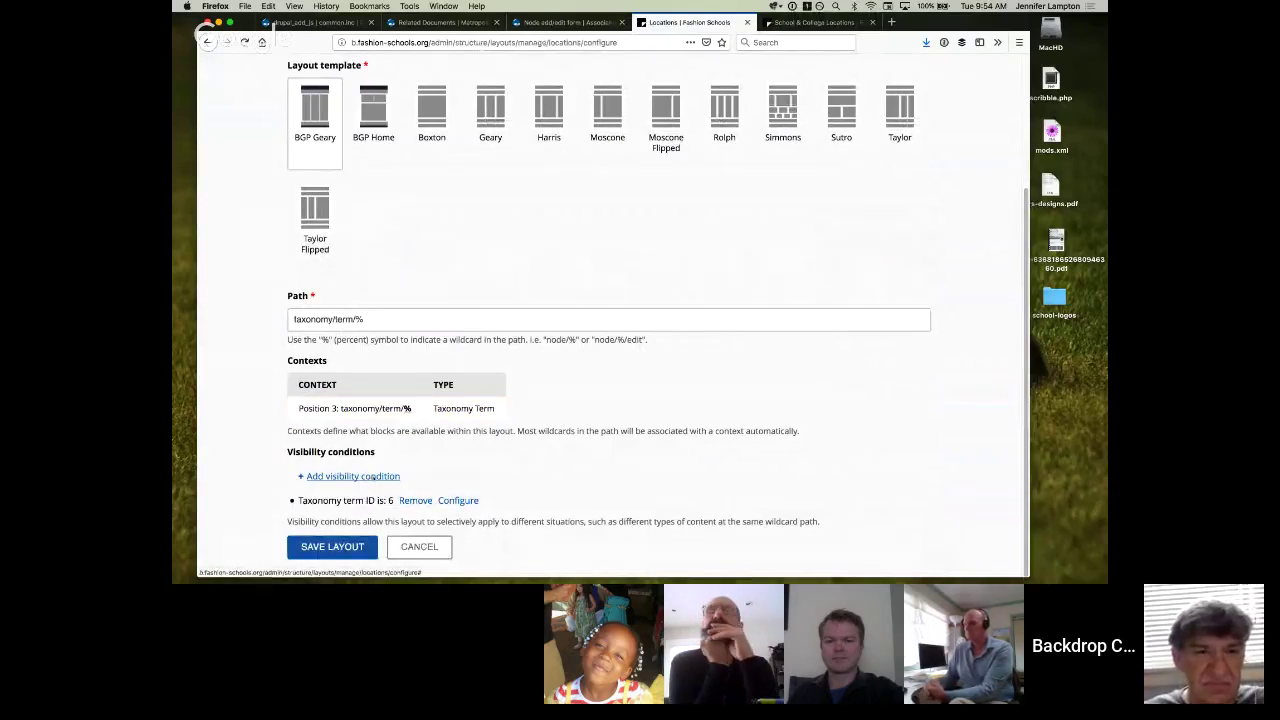
click(511, 334)
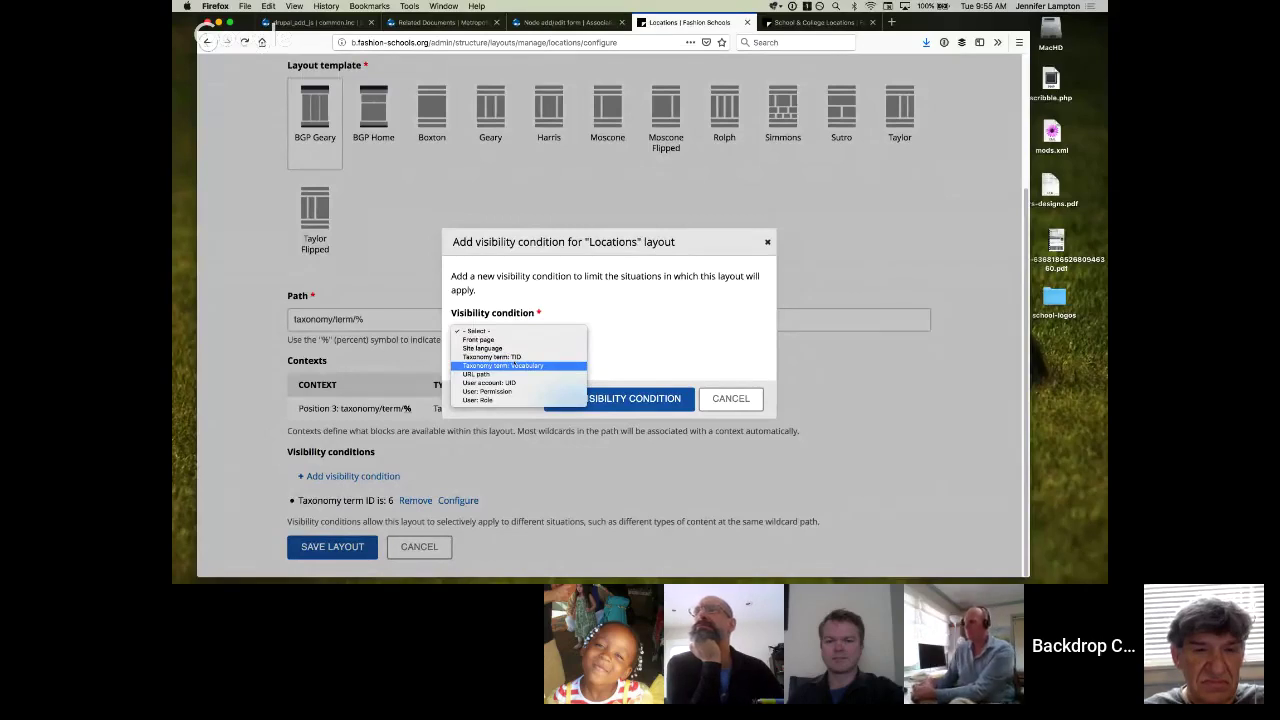
click(580, 333)
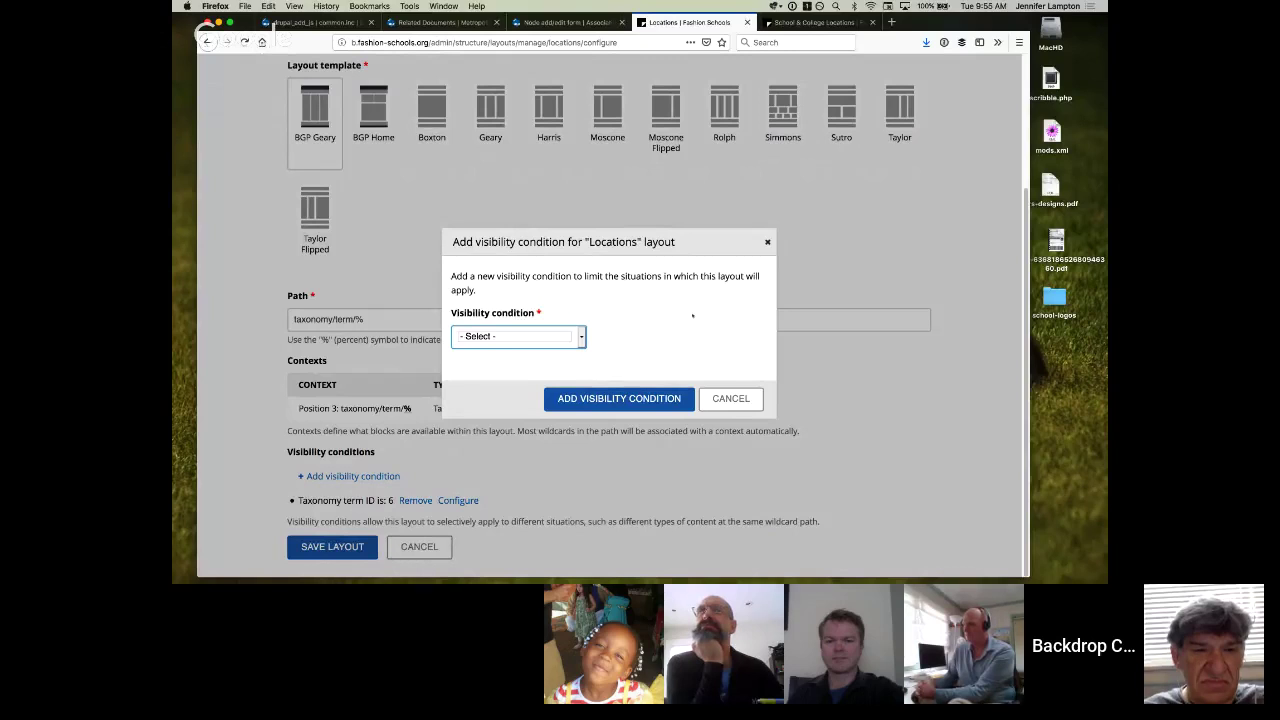
click(550, 336)
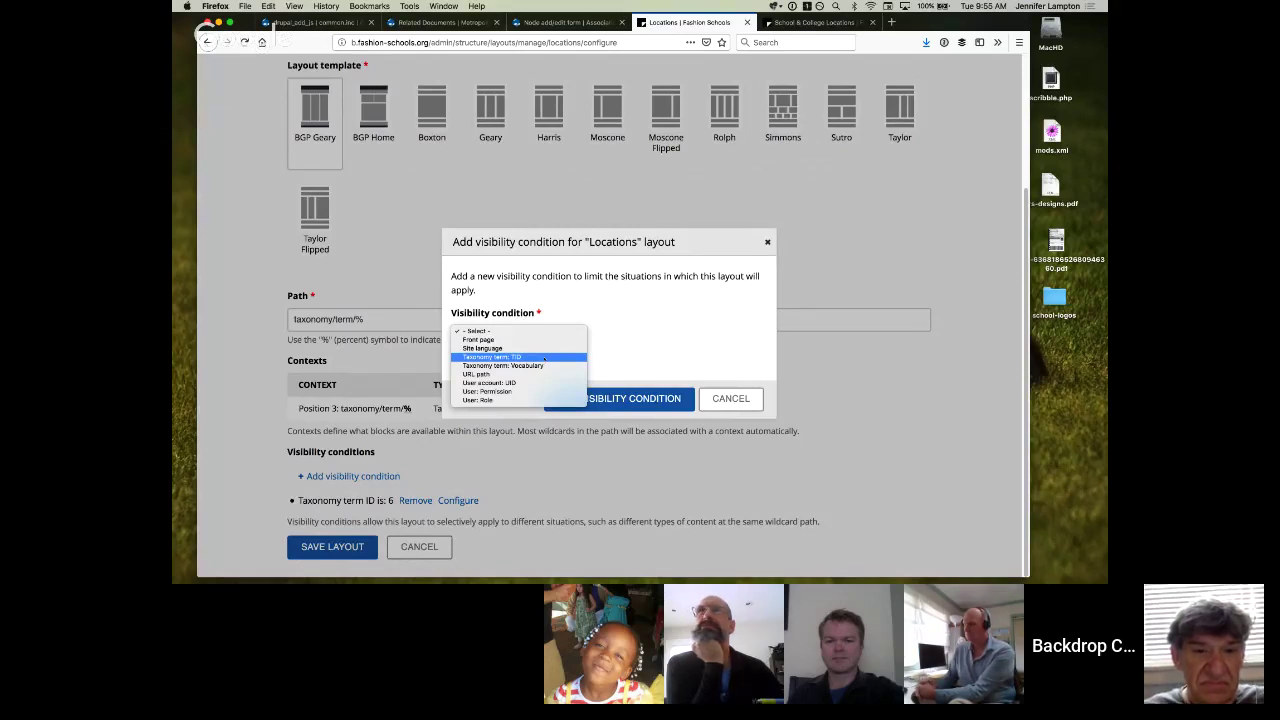
key(Down)
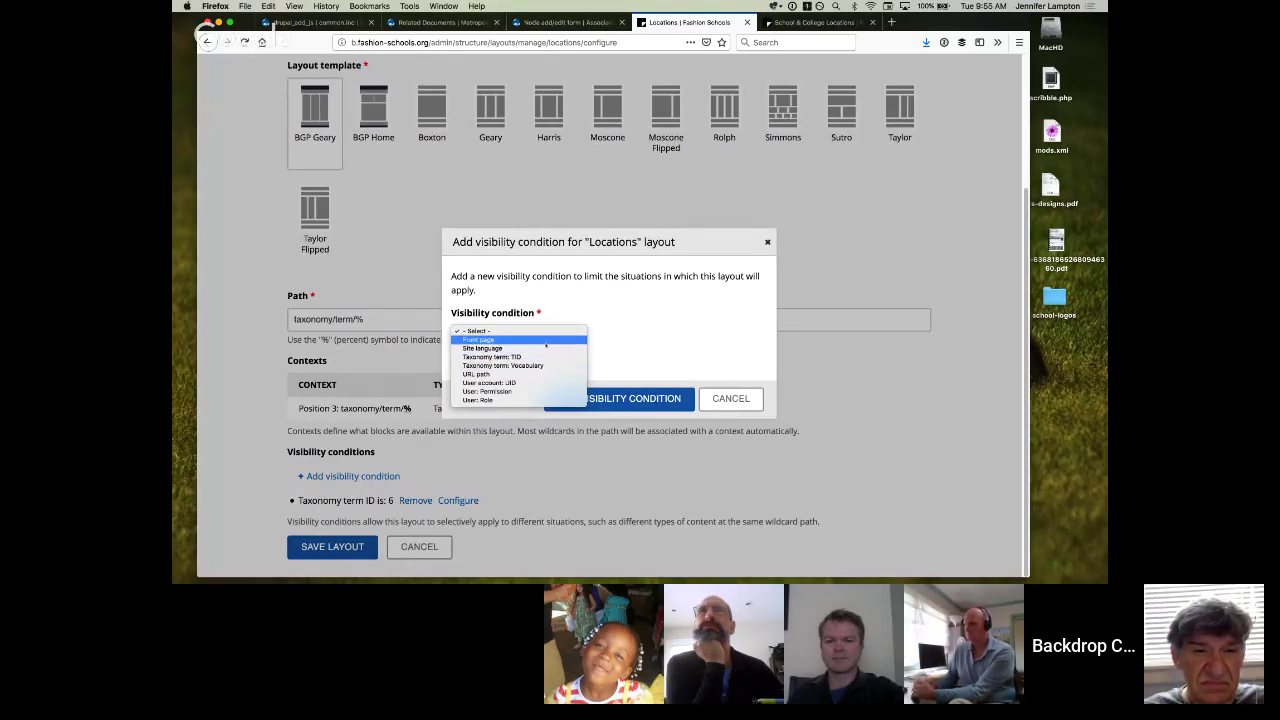
click(618, 320)
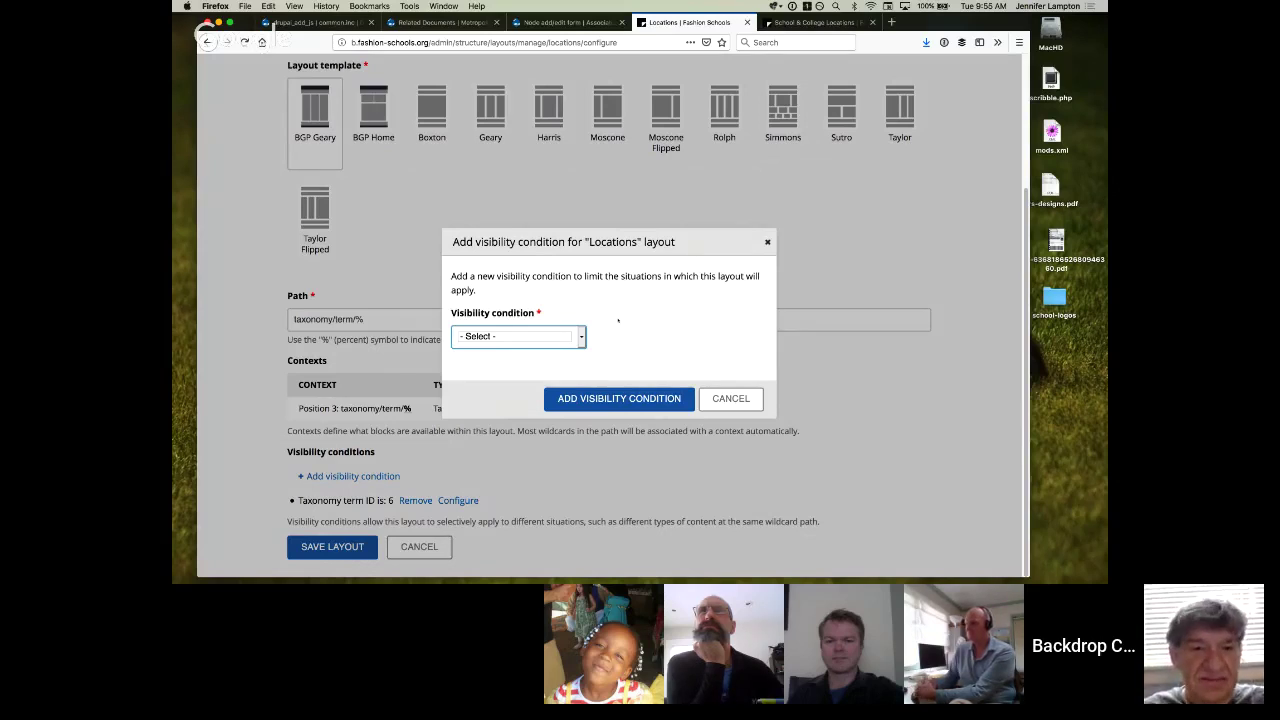
click(730, 398)
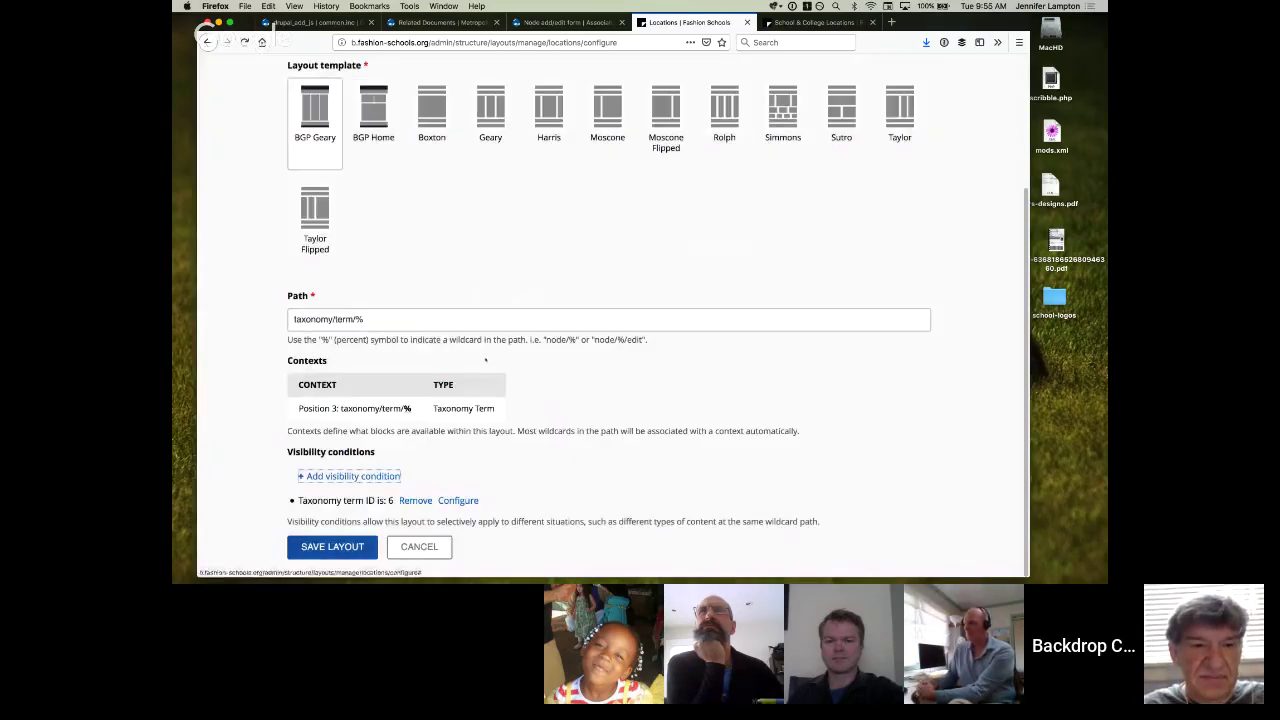
Return to the Locations layout's blocks and examine its regions from the header down to the main page content
scroll(485, 360, up, 3)
click(332, 116)
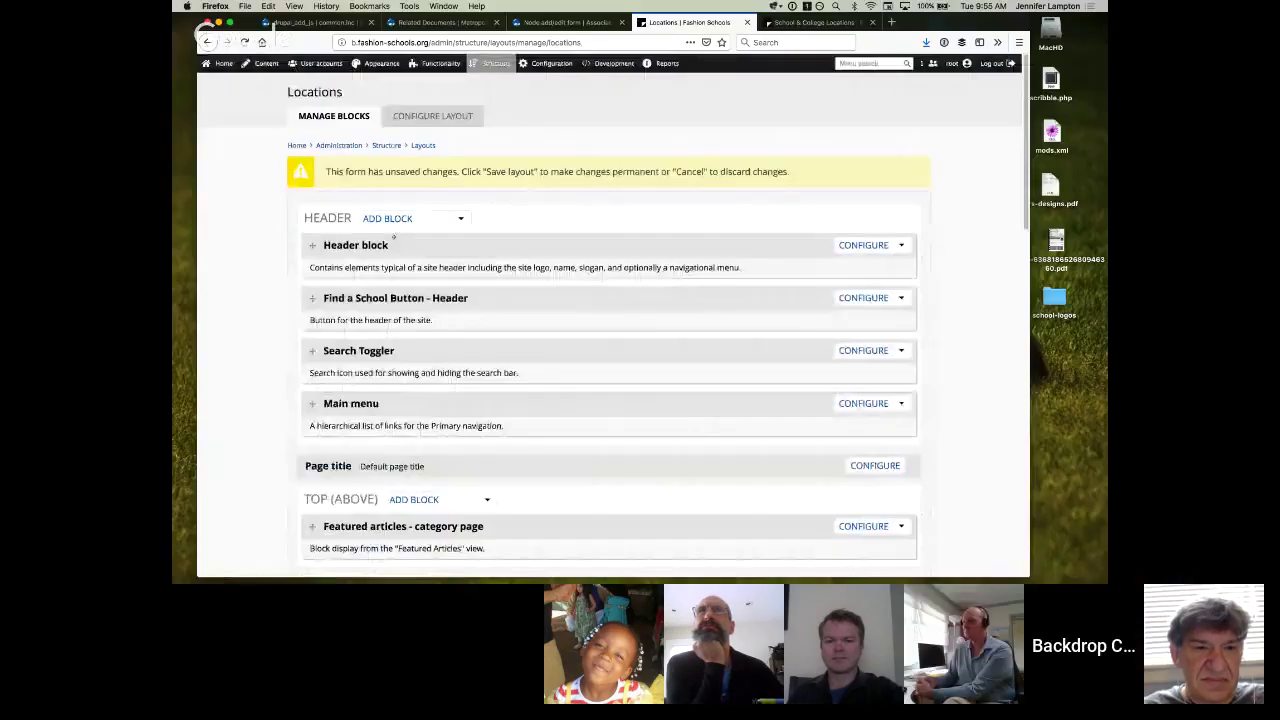
scroll(394, 237, down, 3)
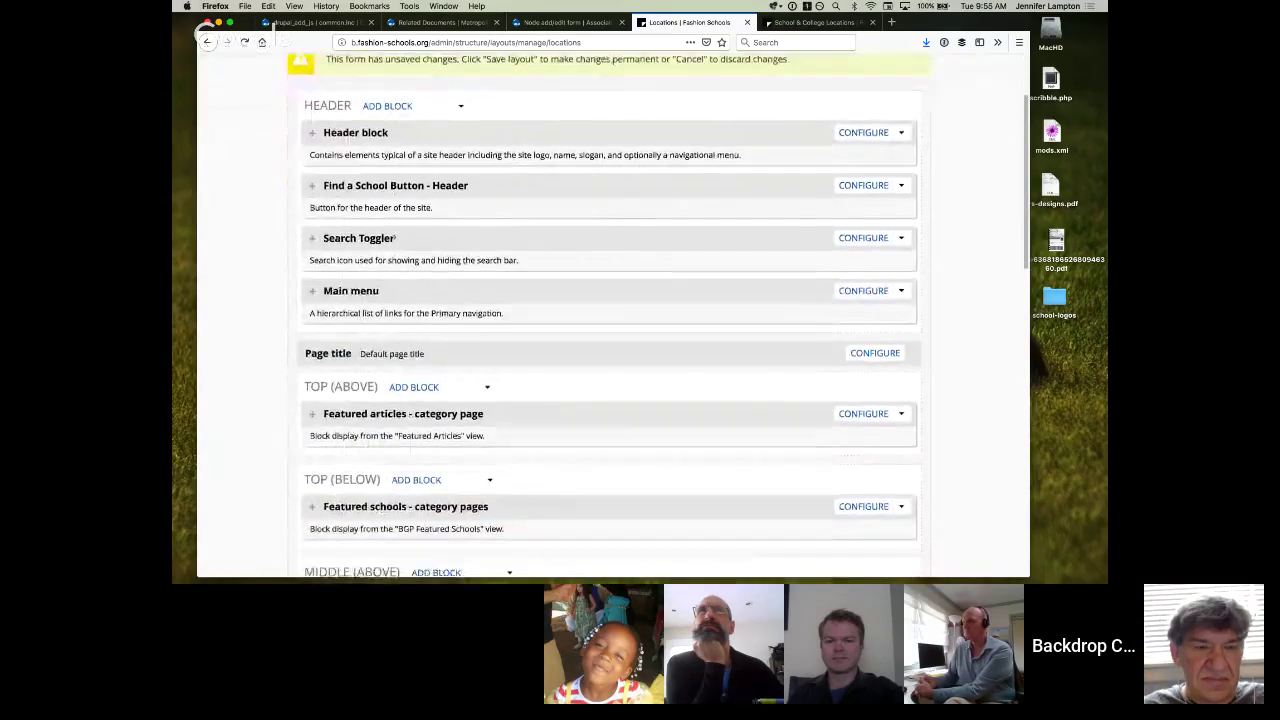
scroll(394, 238, down, 3)
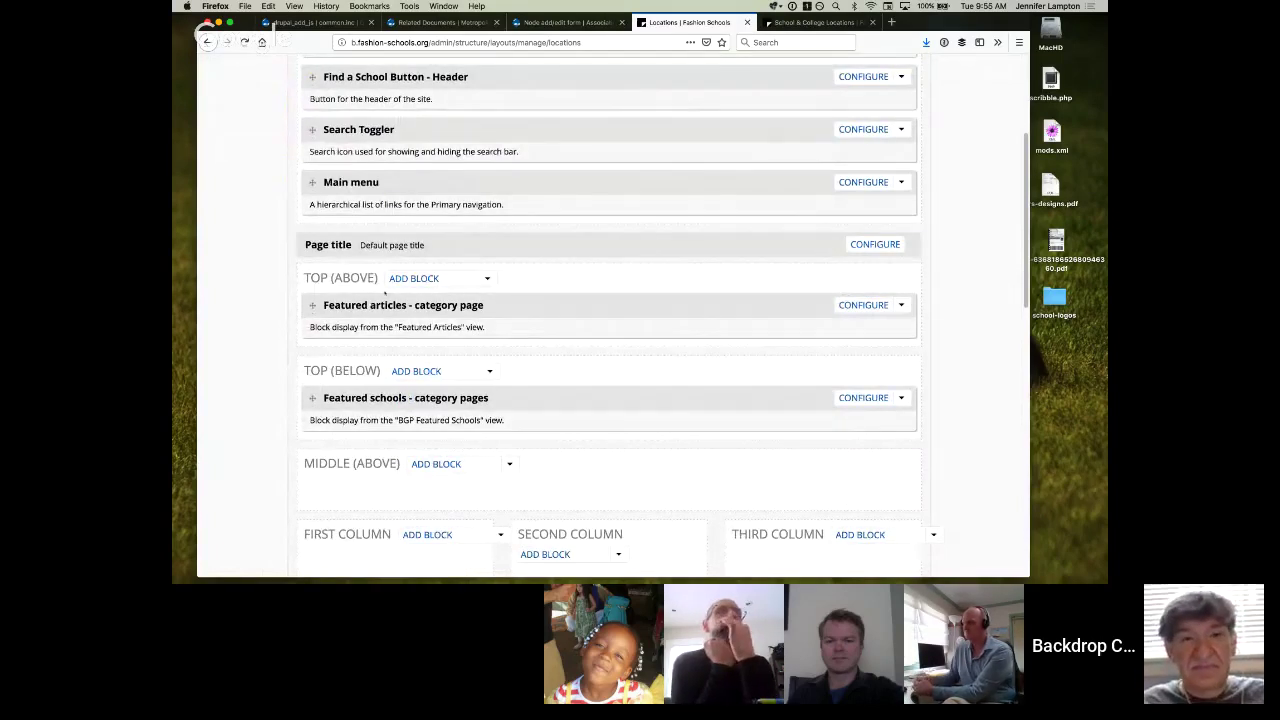
scroll(386, 290, down, 1)
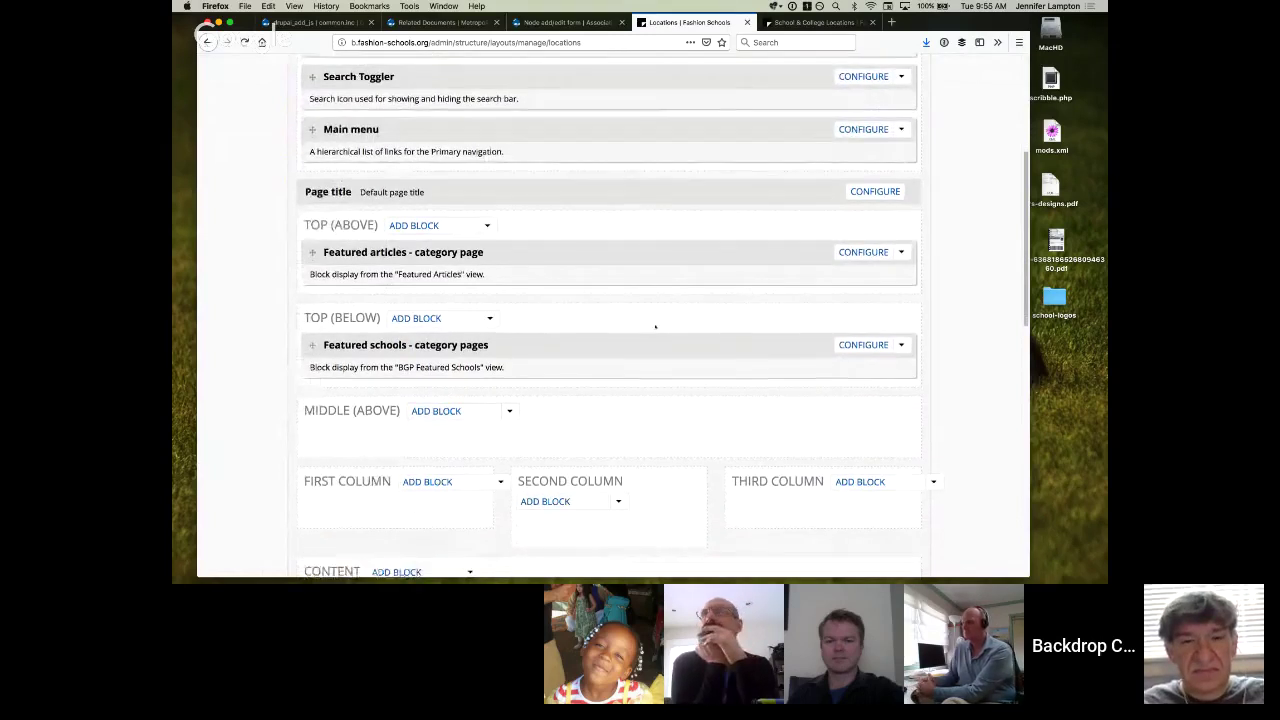
scroll(640, 350, down, 1)
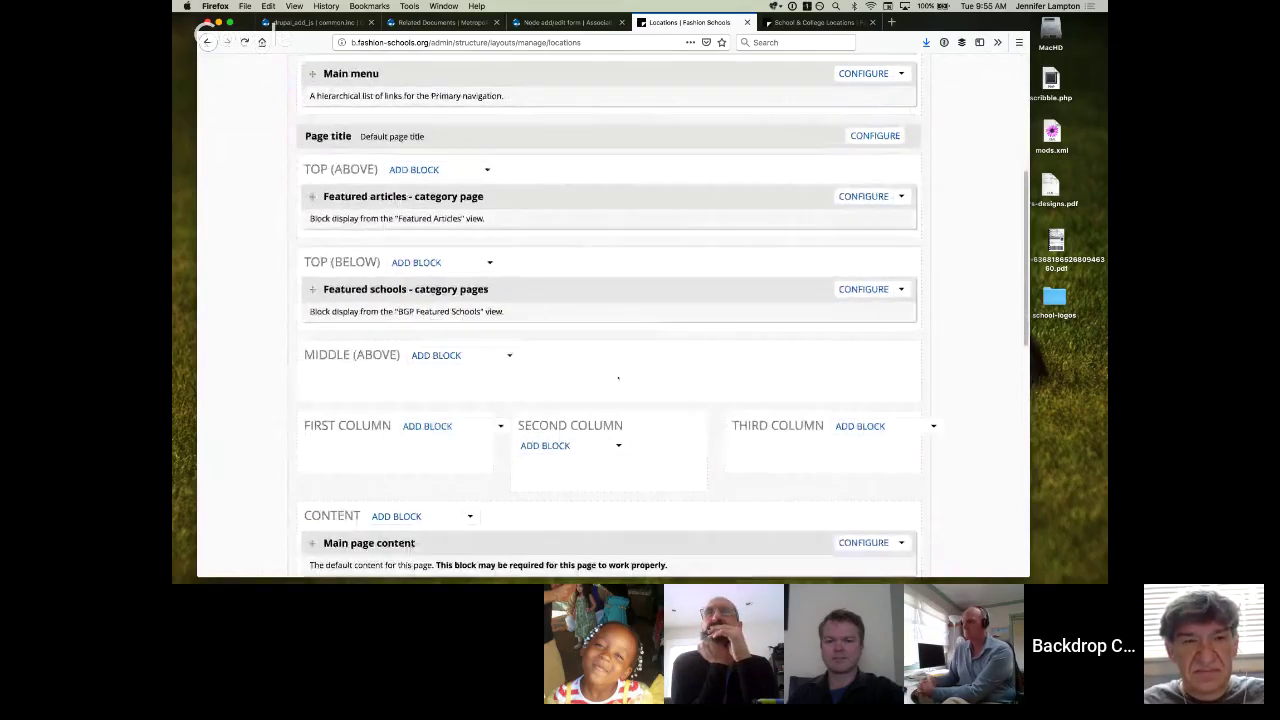
View the visibility conditions of the "Featured schools - category pages" block and close its settings without updating
click(864, 289)
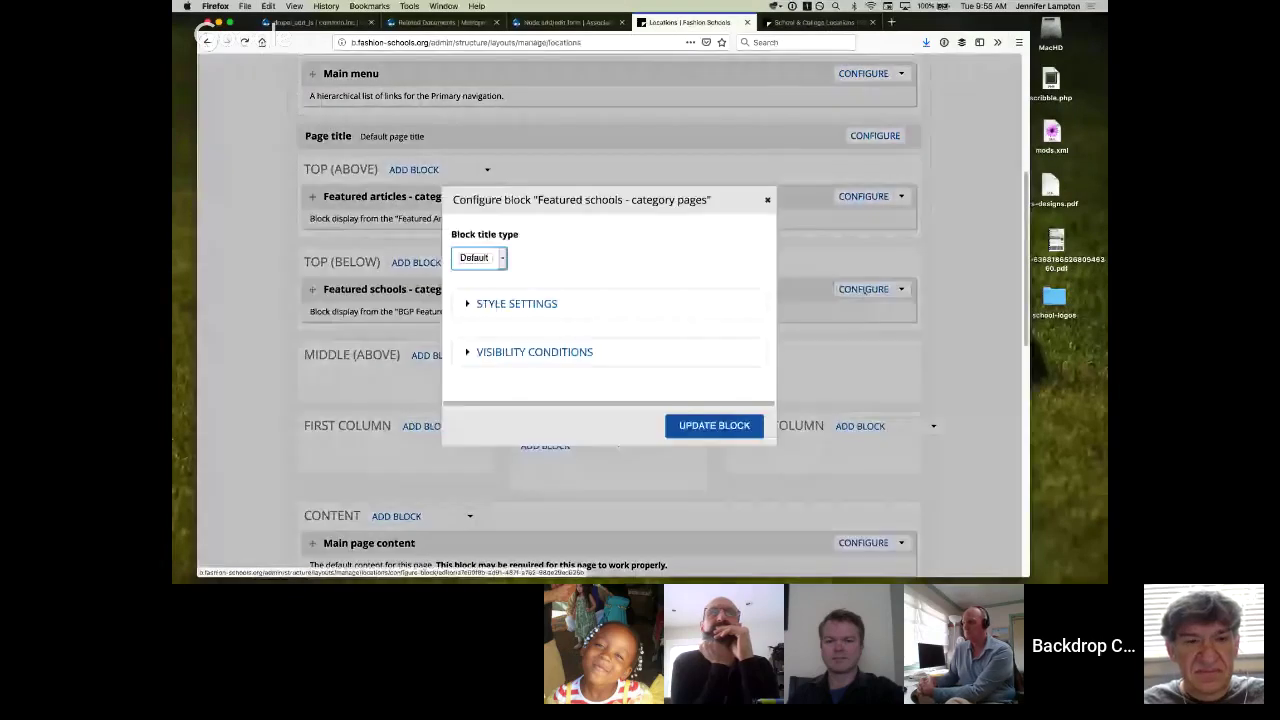
click(560, 352)
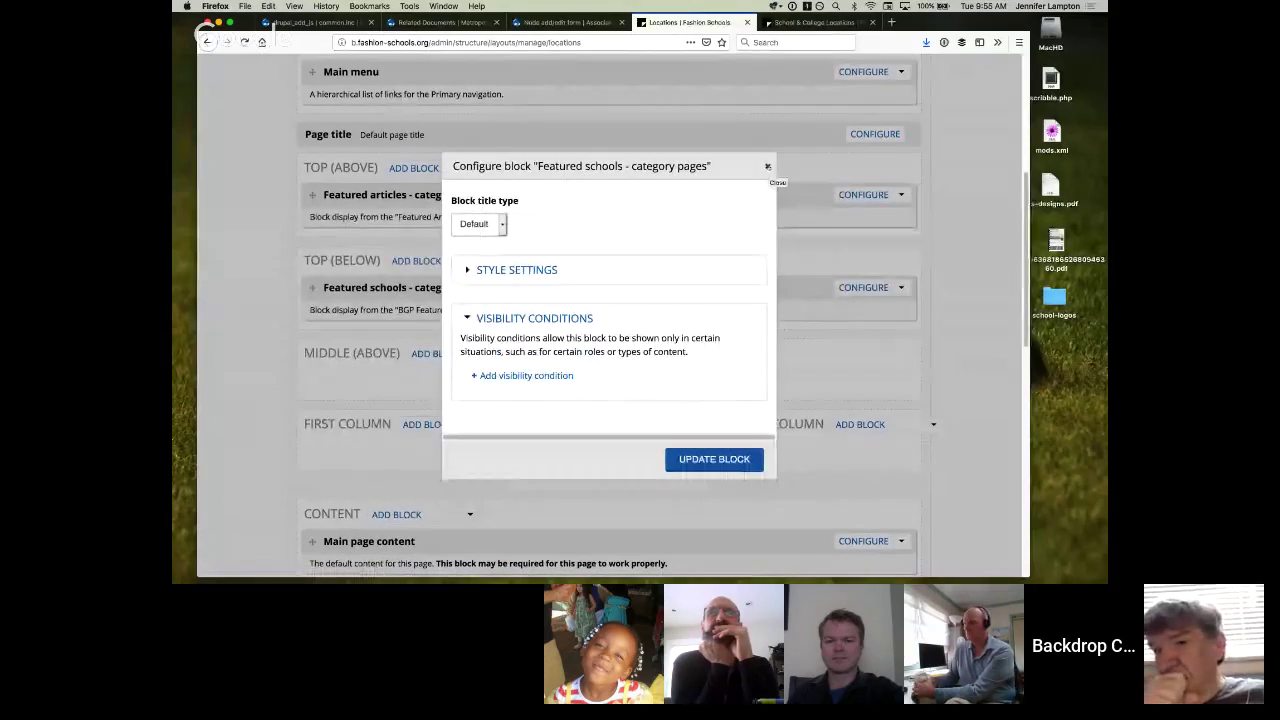
click(767, 166)
Return to the layouts list and review the layouts down to the taxonomy/term/% path
scroll(610, 306, up, 5)
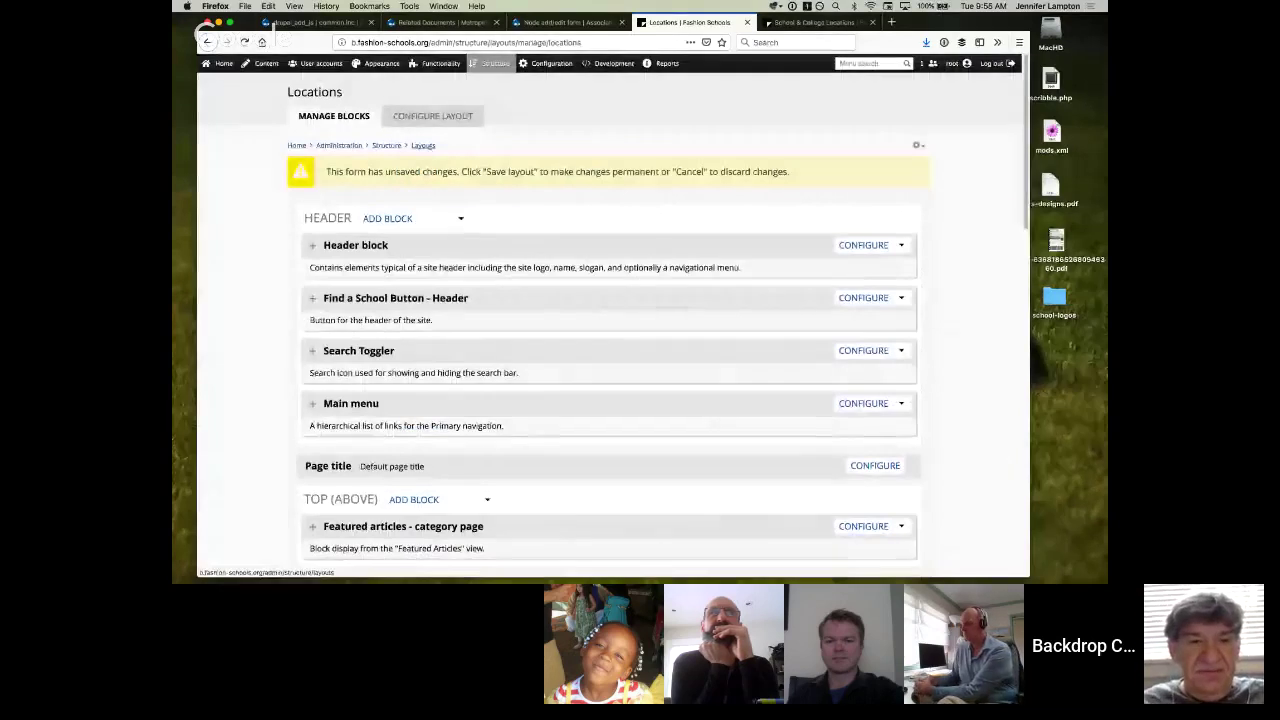
click(423, 145)
scroll(418, 190, down, 1)
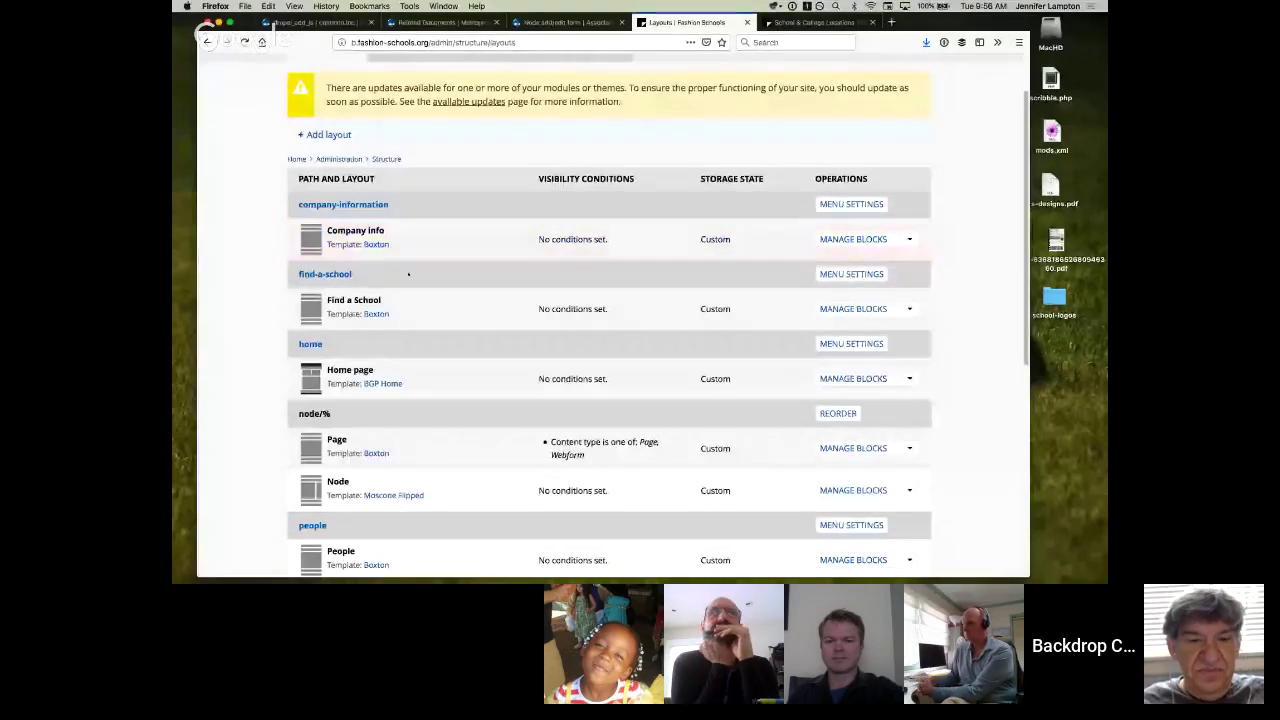
scroll(252, 299, down, 2)
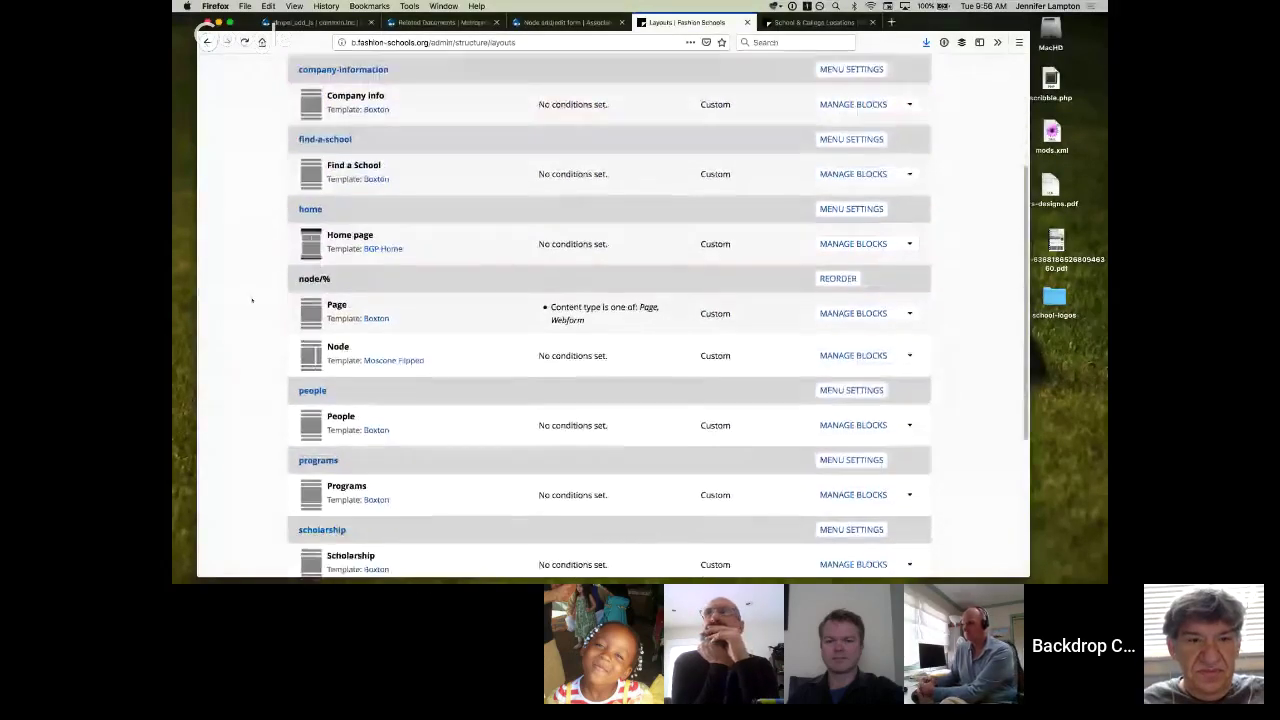
scroll(252, 299, down, 1)
scroll(252, 299, down, 2)
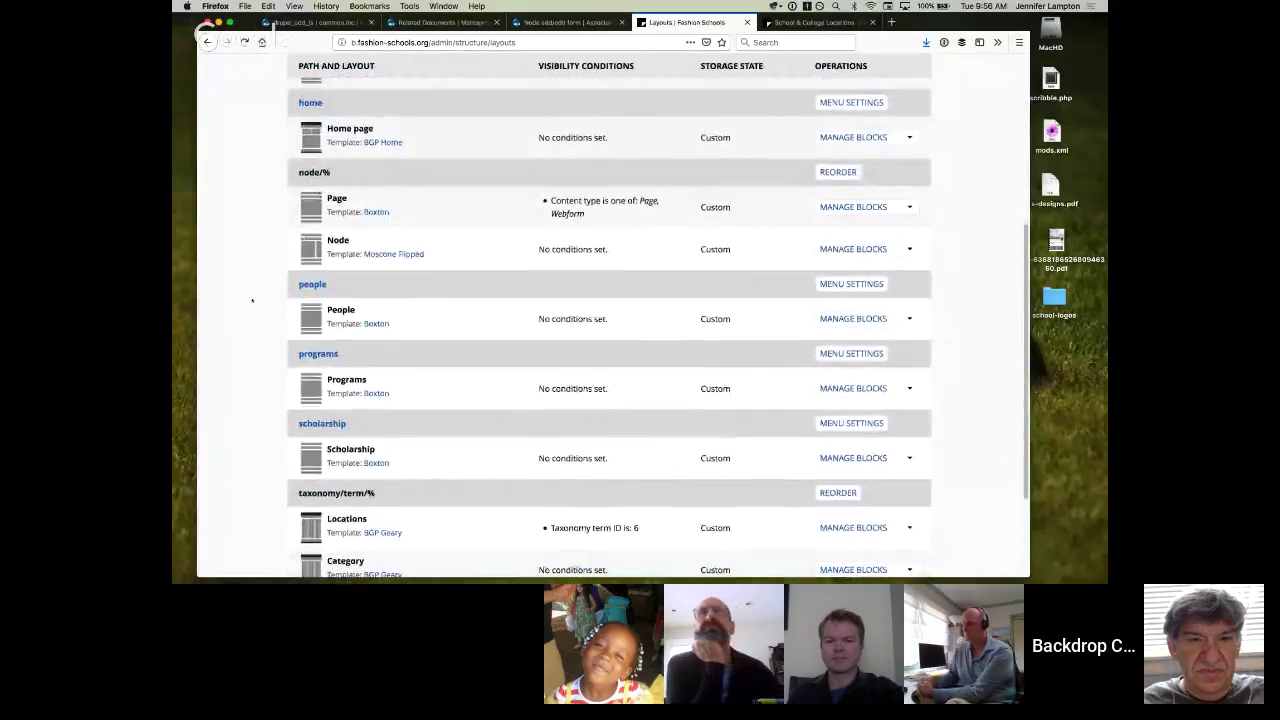
scroll(252, 299, down, 1)
scroll(252, 299, down, 1)
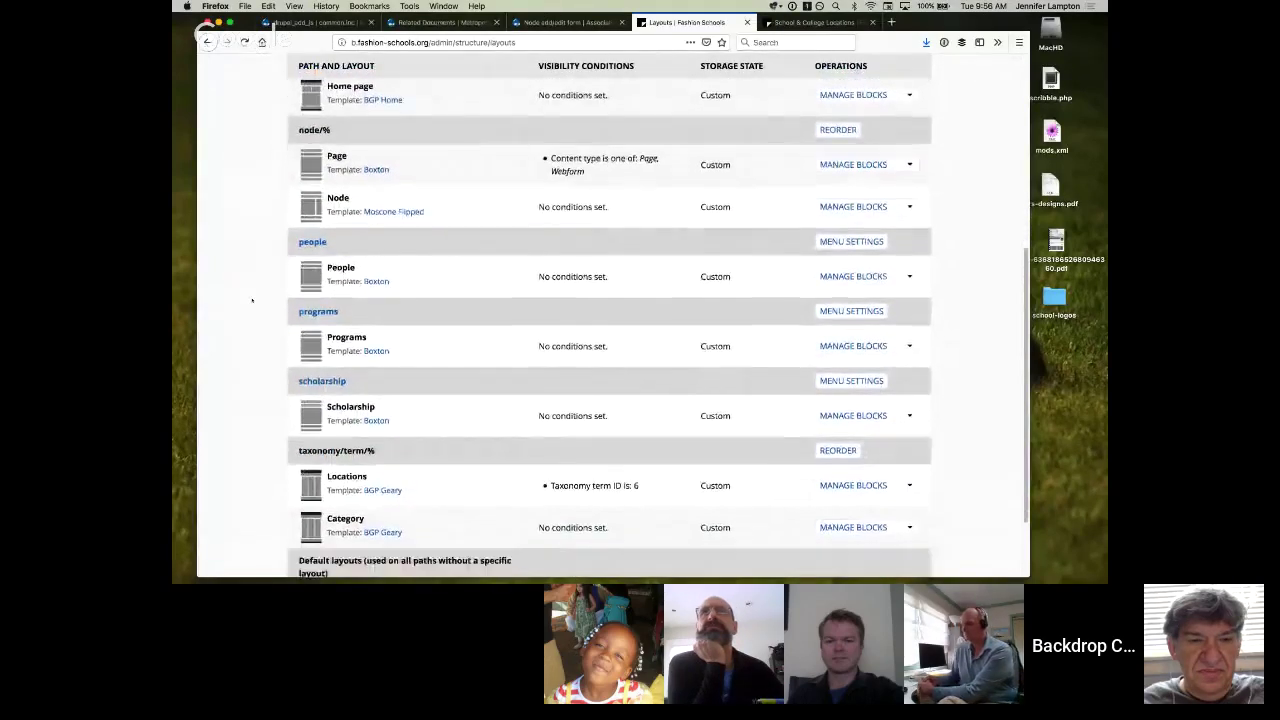
Open the Category layout's blocks and view its regions down to the three queue columns
scroll(252, 299, down, 2)
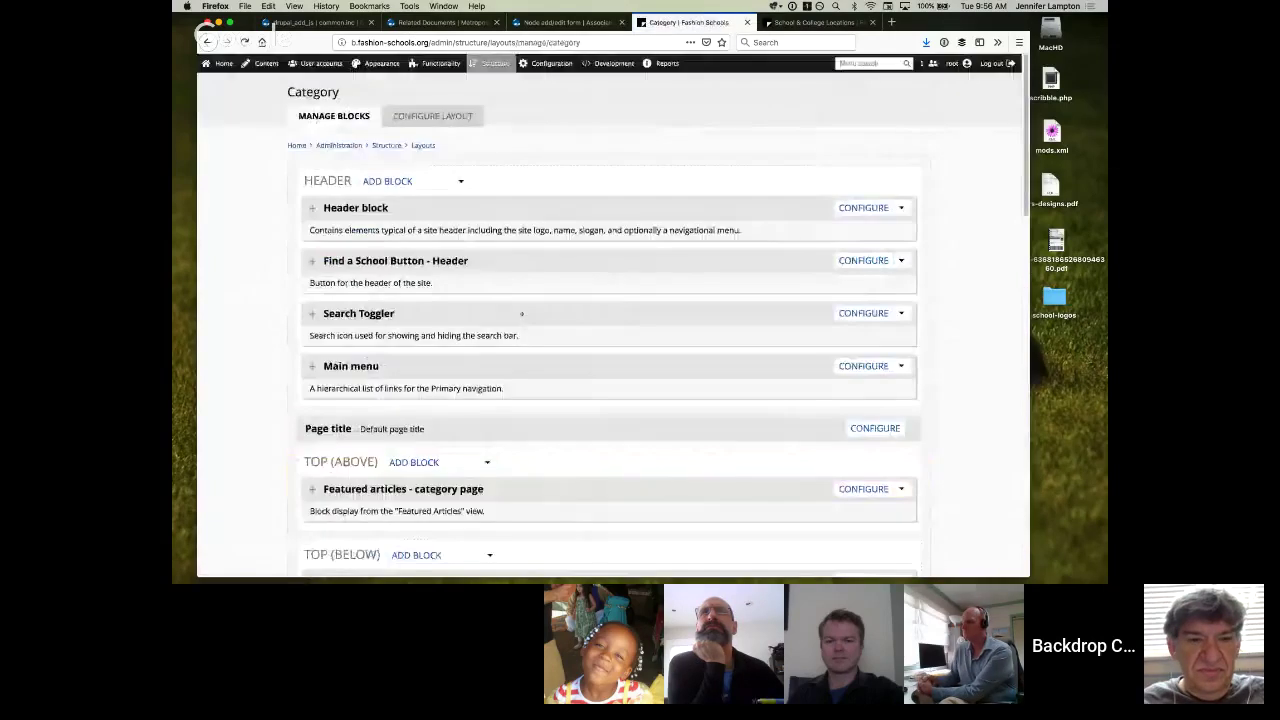
scroll(519, 313, down, 4)
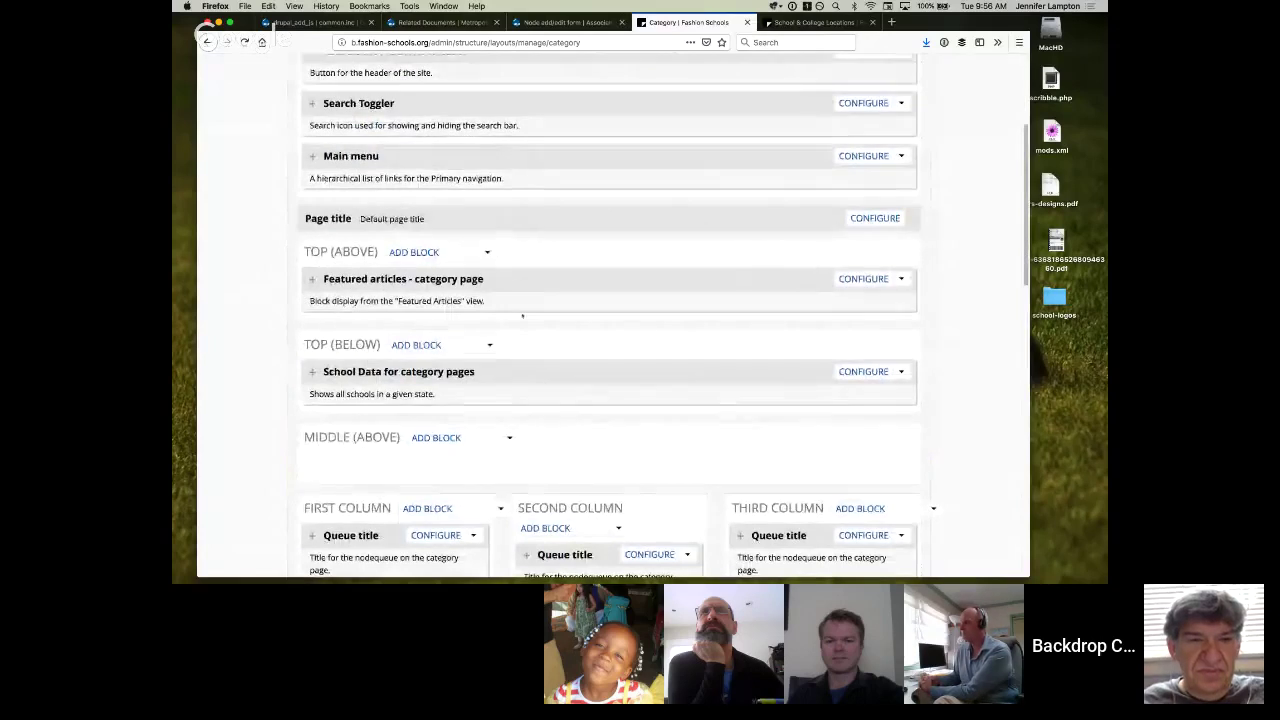
scroll(522, 315, down, 1)
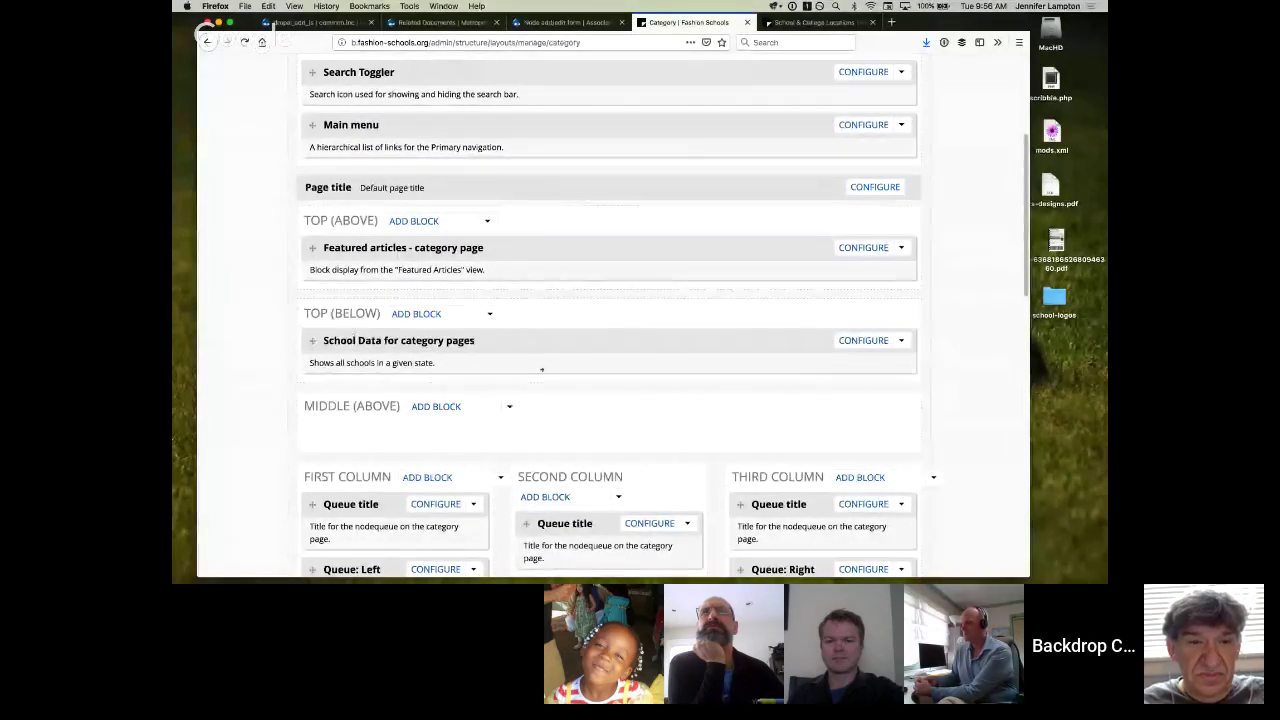
View the Taxonomy term: TID visibility condition for the "School Data for category pages" block and close the form without adding it
click(864, 341)
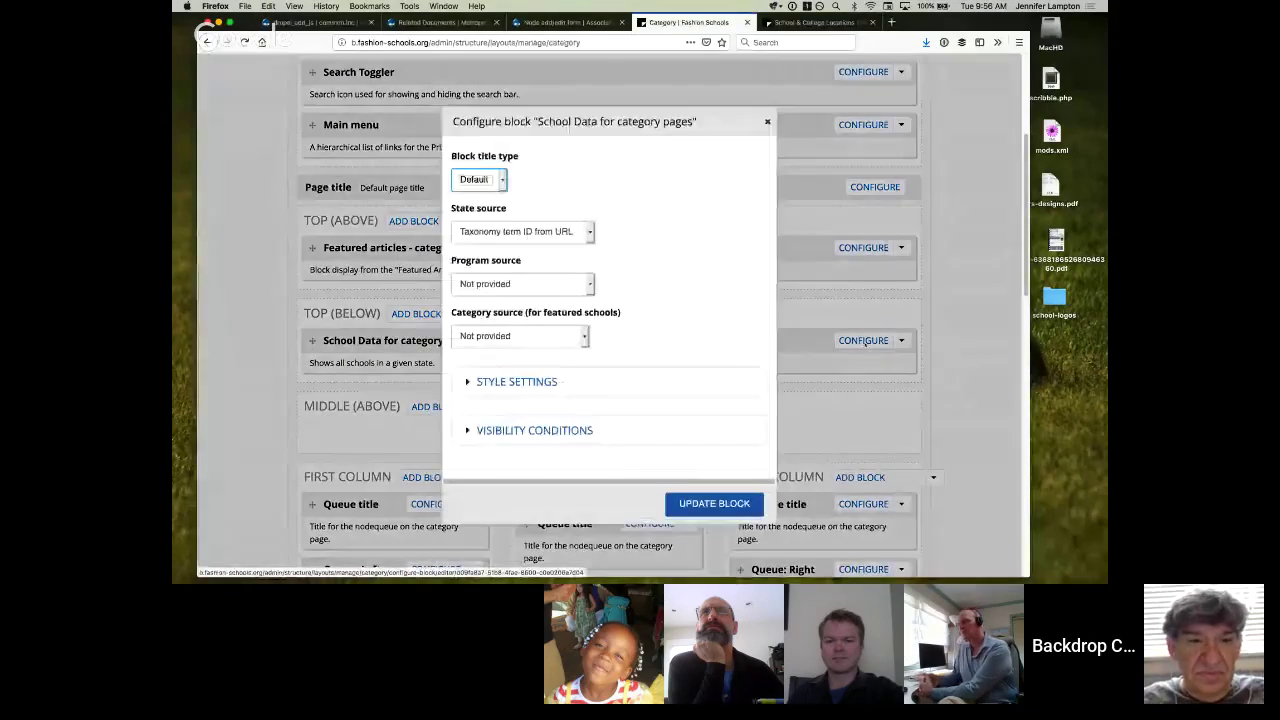
click(534, 430)
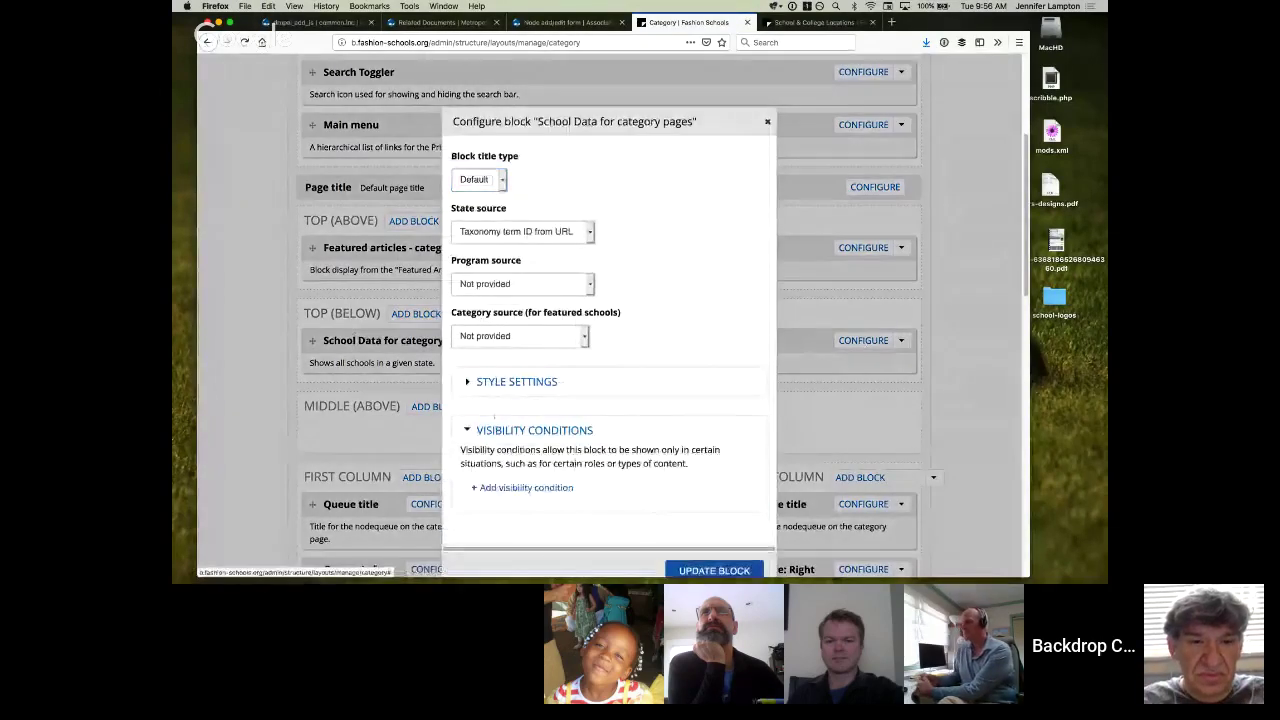
scroll(527, 455, down, 3)
click(526, 453)
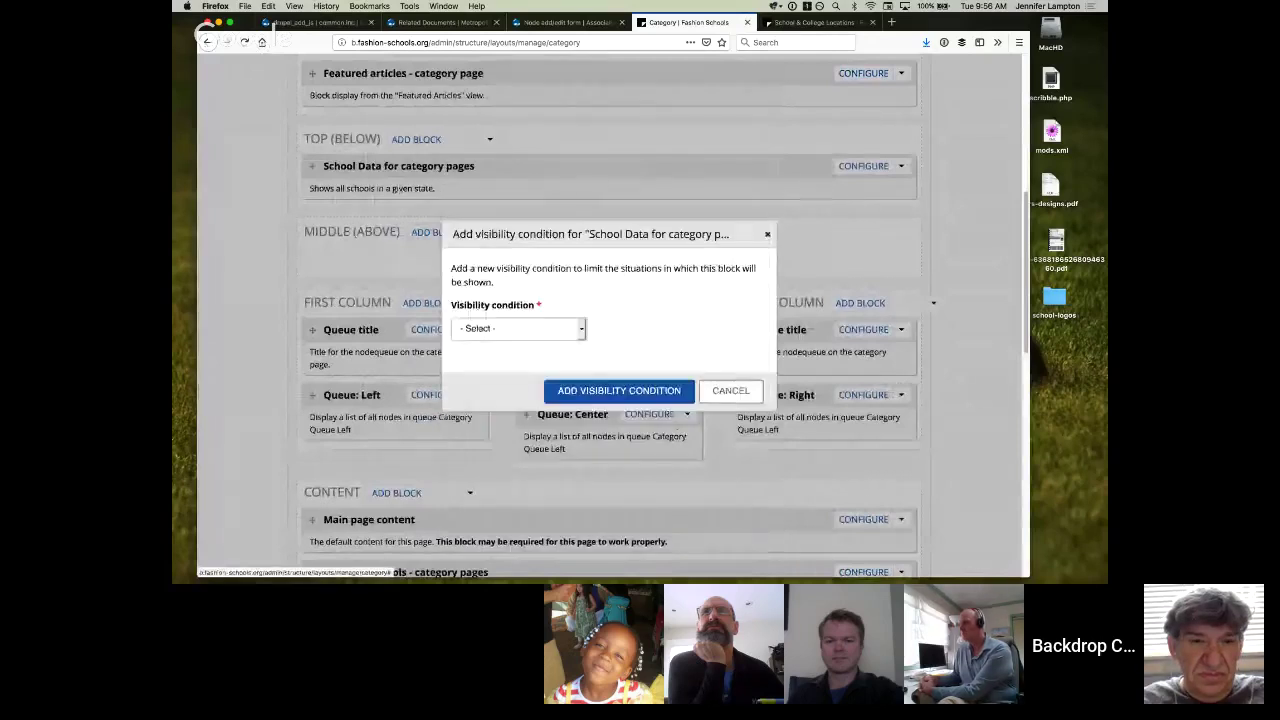
click(519, 324)
click(483, 348)
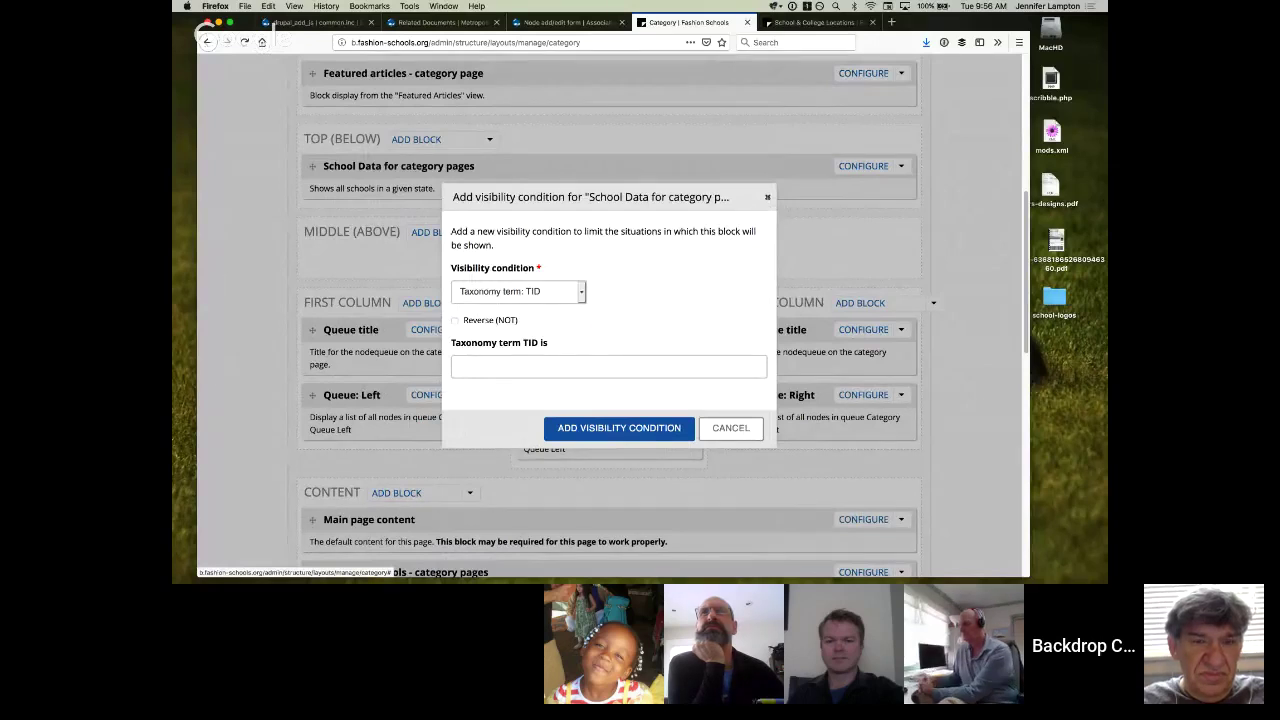
click(767, 197)
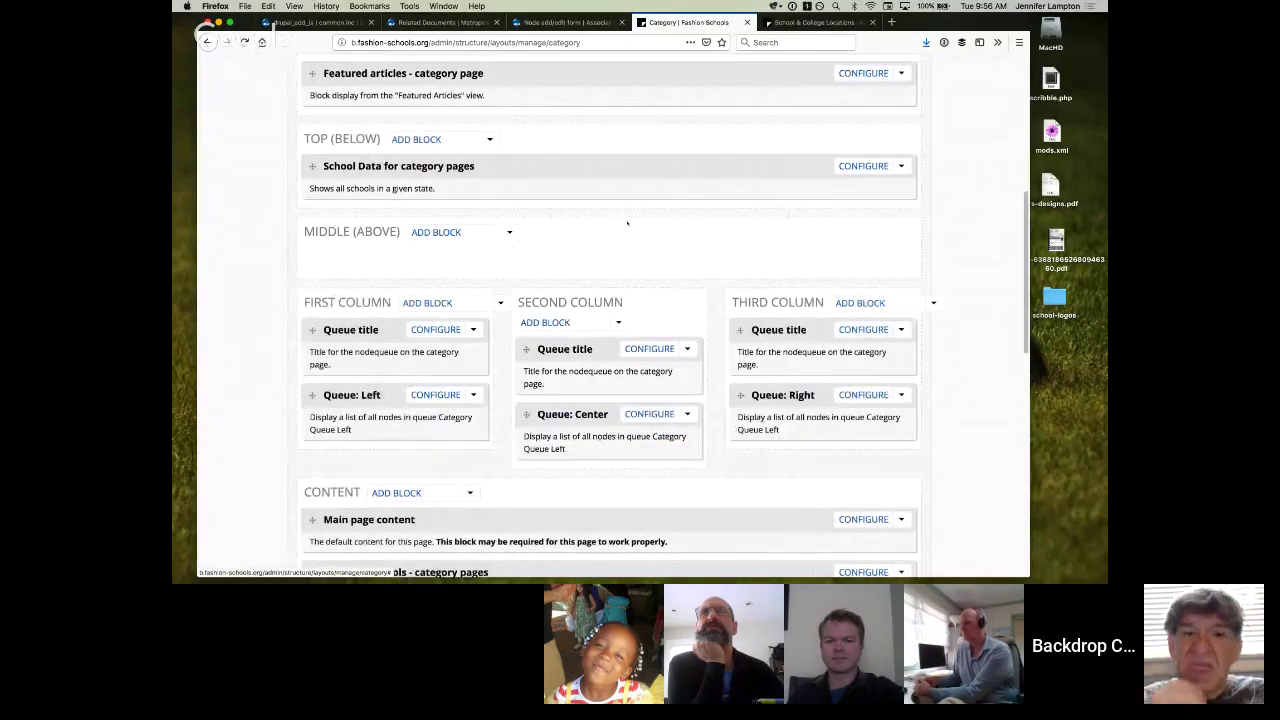
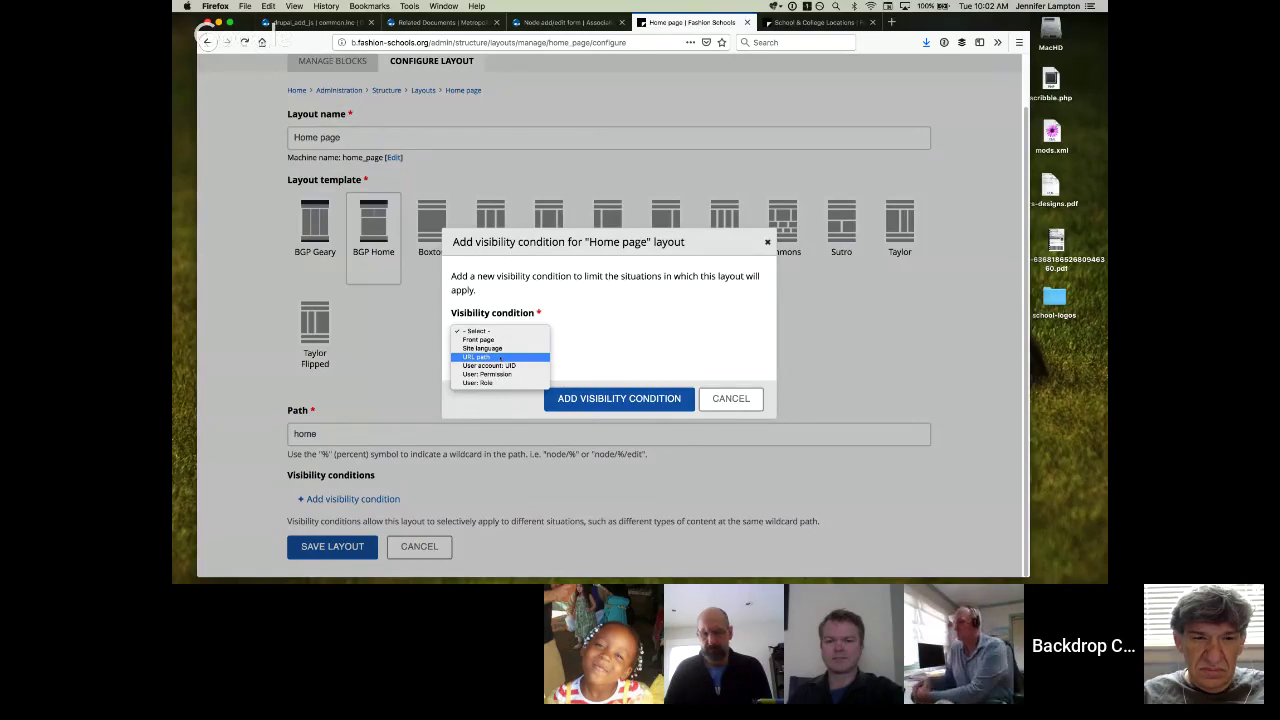
Try a URL path visibility condition allowing access on file/* for the Home page layout, and cancel it
click(500, 357)
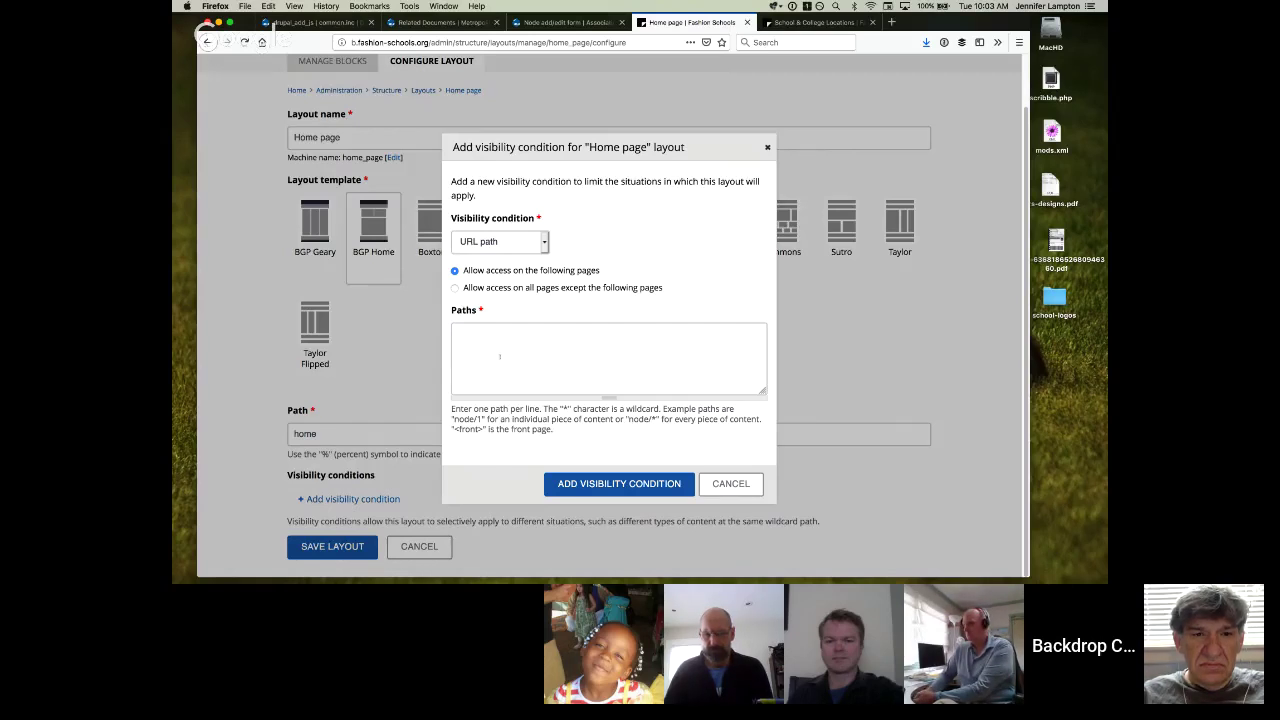
click(499, 356)
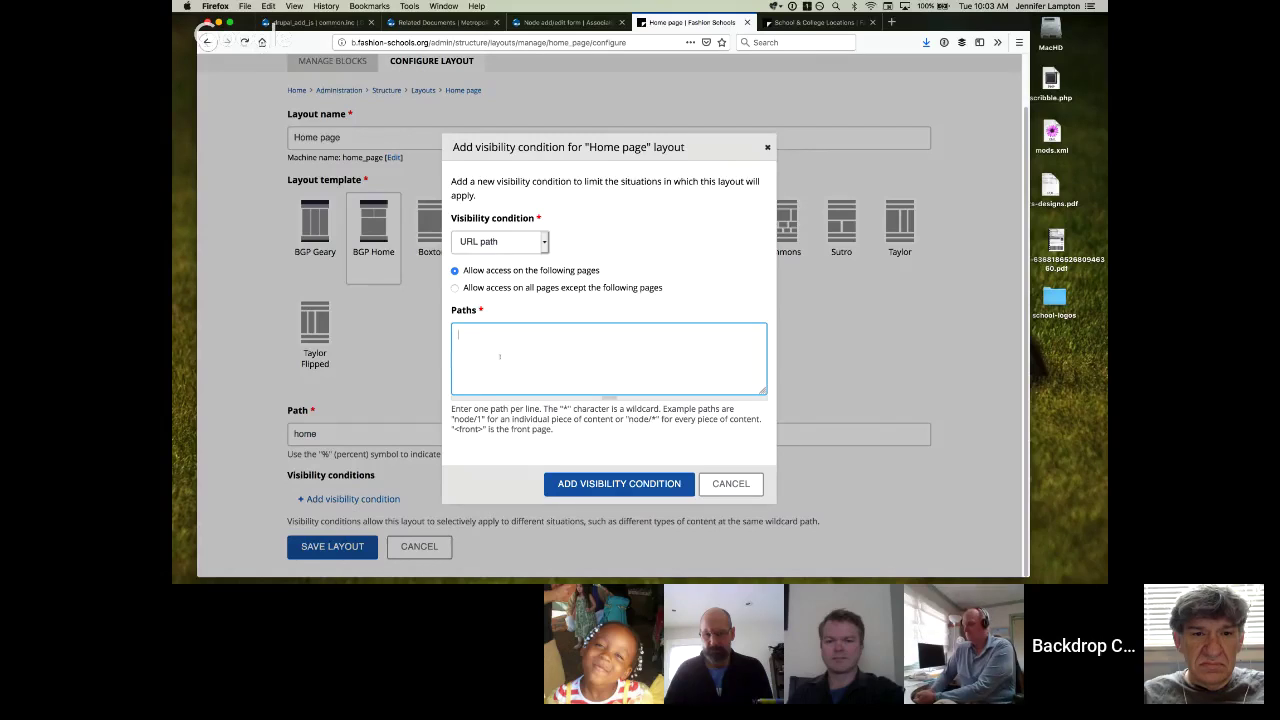
text(file/*)
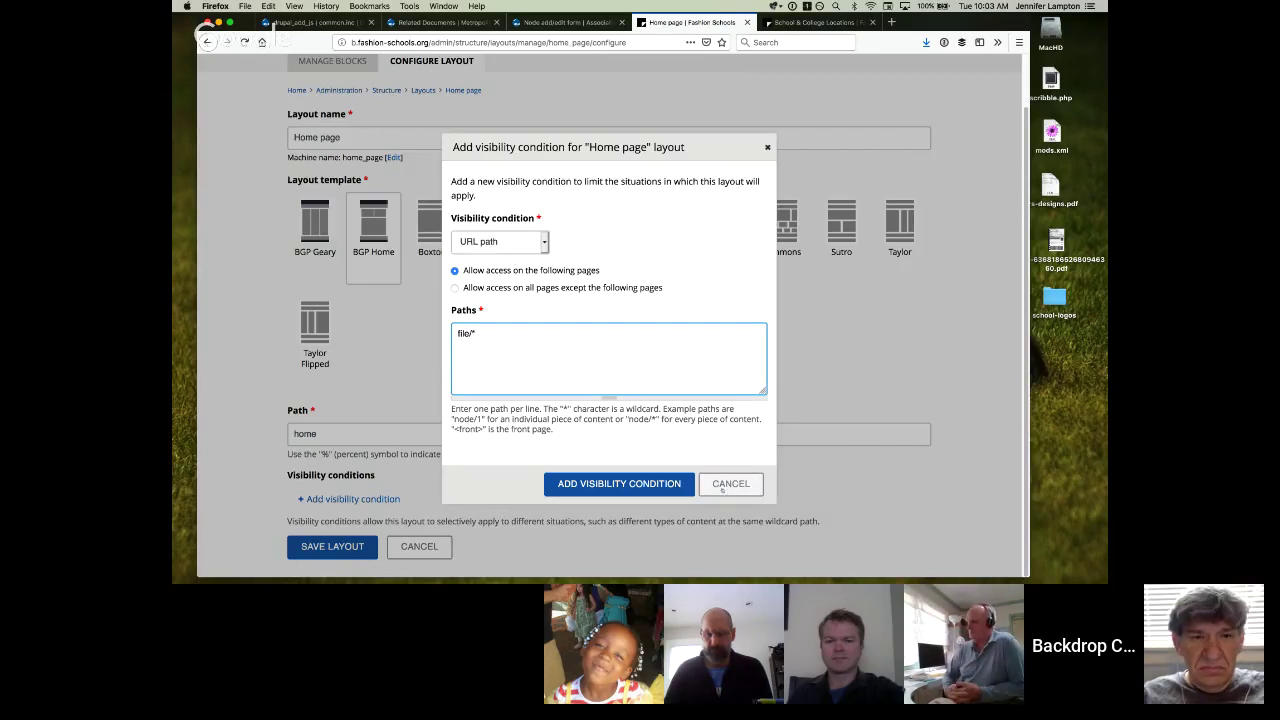
click(724, 486)
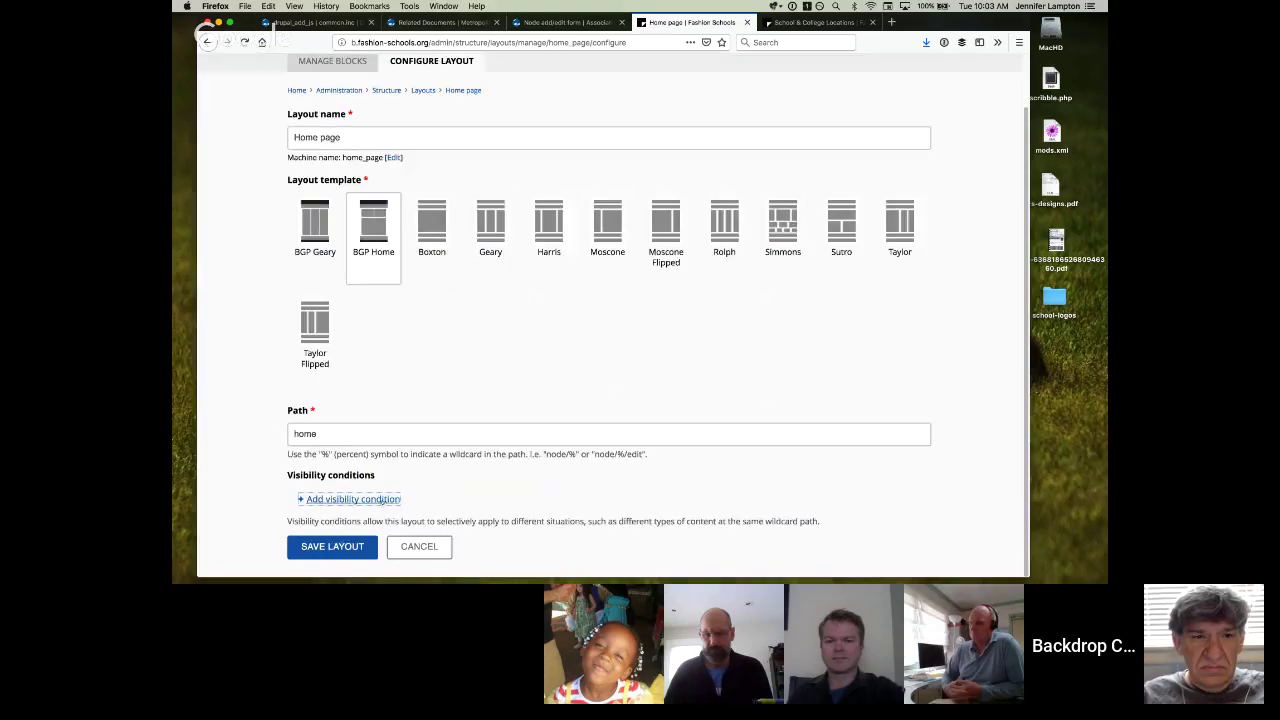
View the User account: UID visibility condition for the Home page layout, cancel it, and reopen the list of available condition types
click(383, 499)
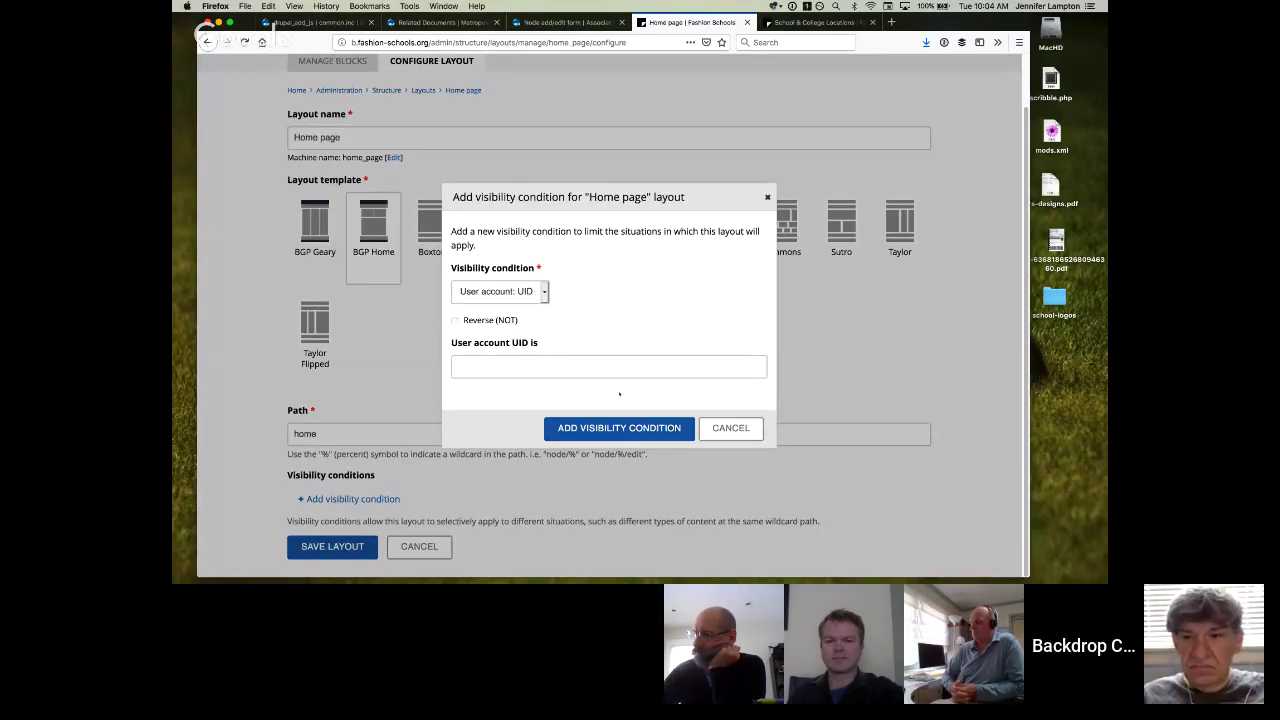
click(731, 427)
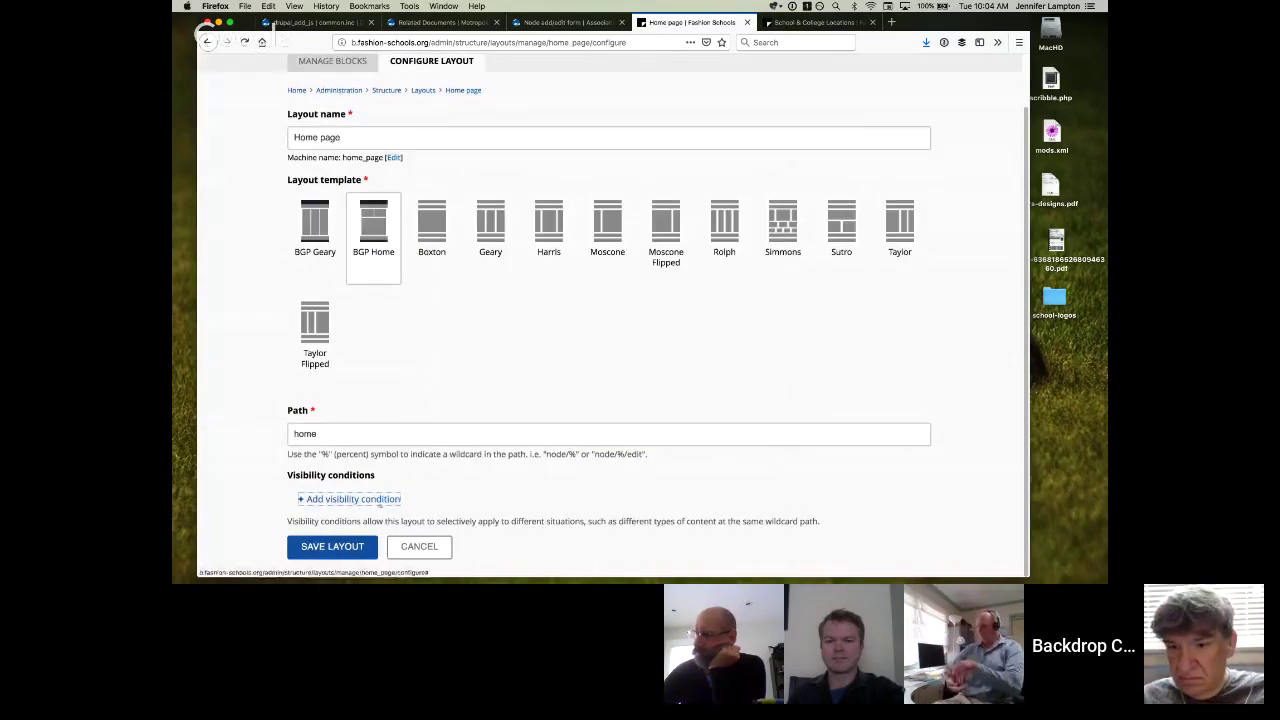
click(375, 500)
click(490, 323)
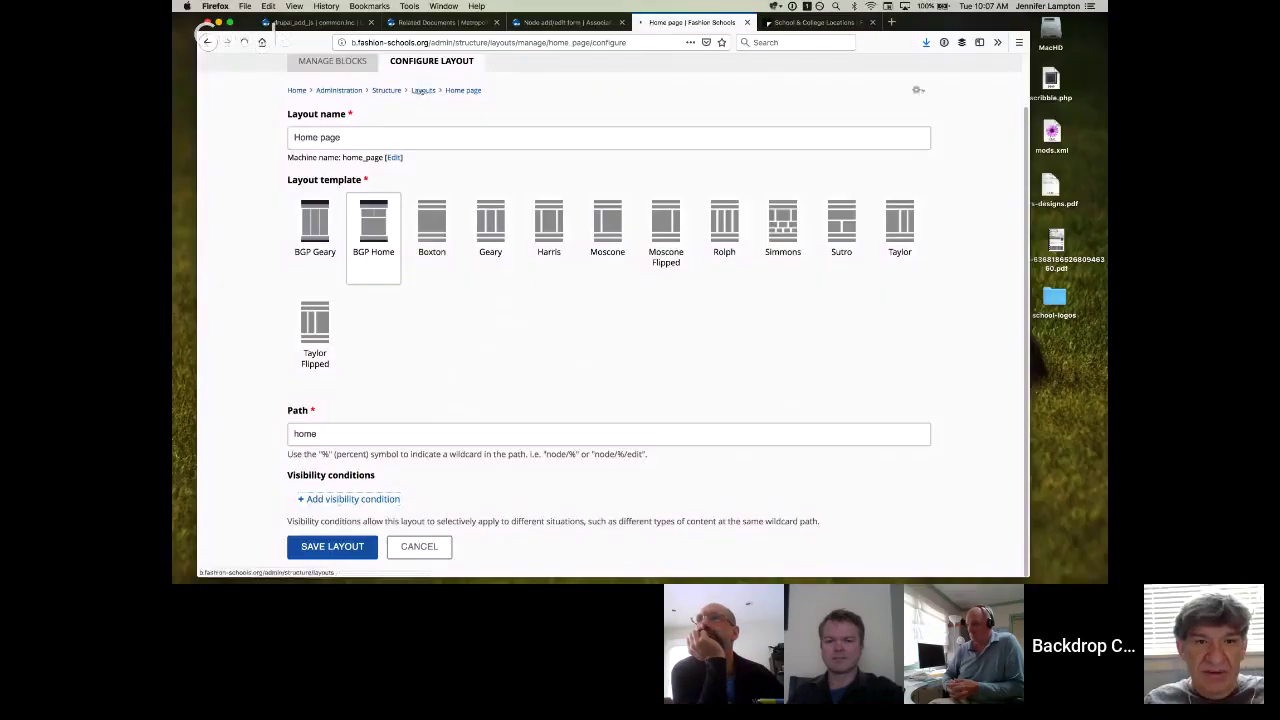
Return to the layouts list and review the layouts and their conditions between the node/% path and the default layouts
click(423, 90)
scroll(383, 393, down, 10)
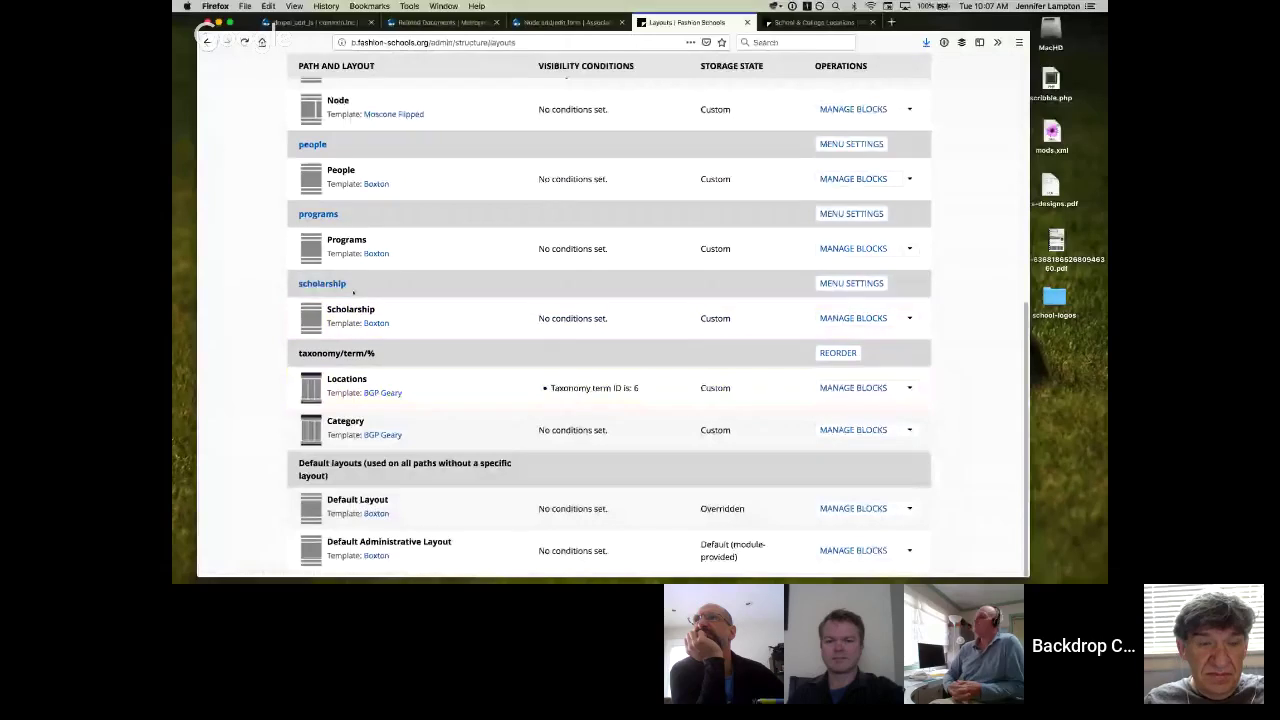
scroll(353, 292, up, 1)
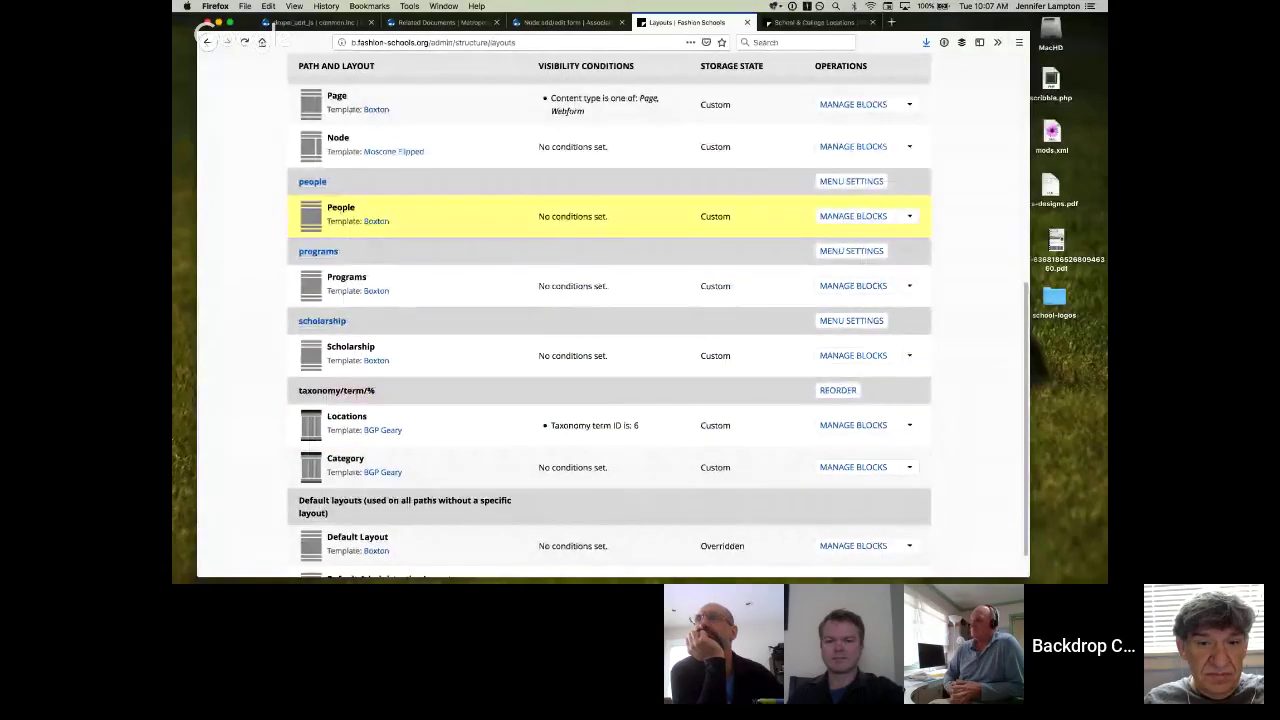
scroll(341, 213, up, 1)
scroll(341, 213, down, 2)
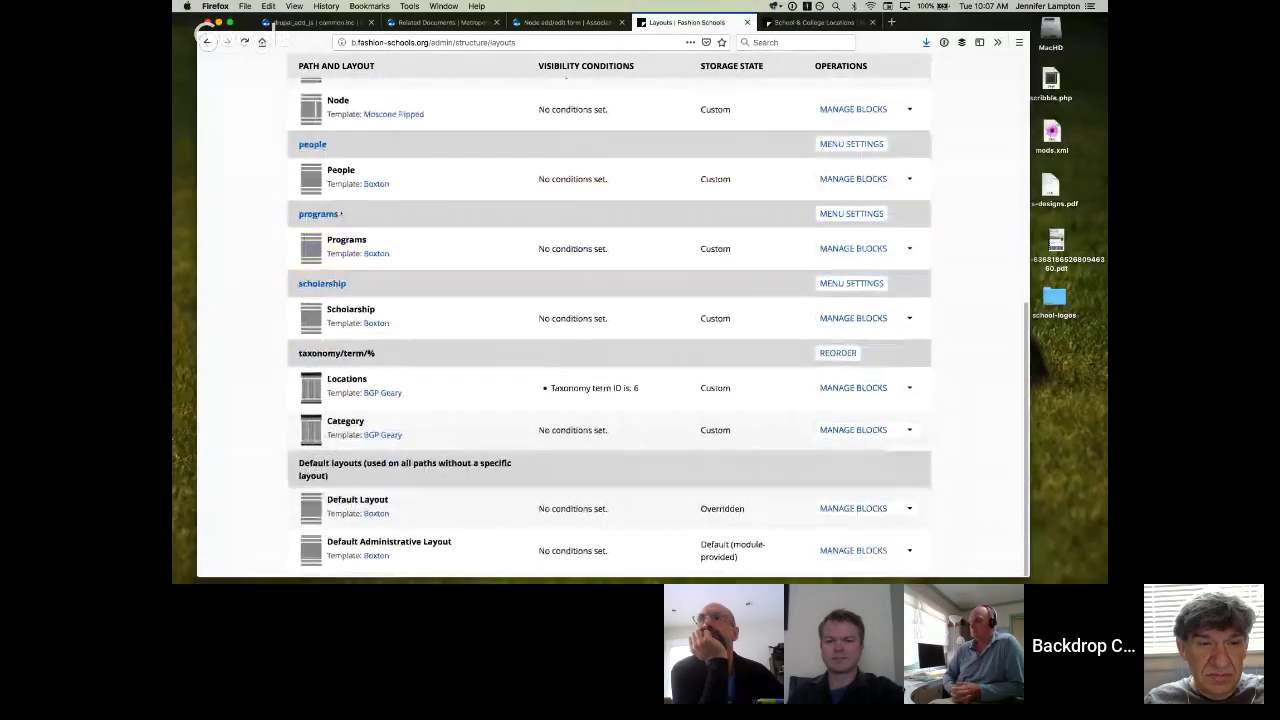
scroll(446, 188, up, 4)
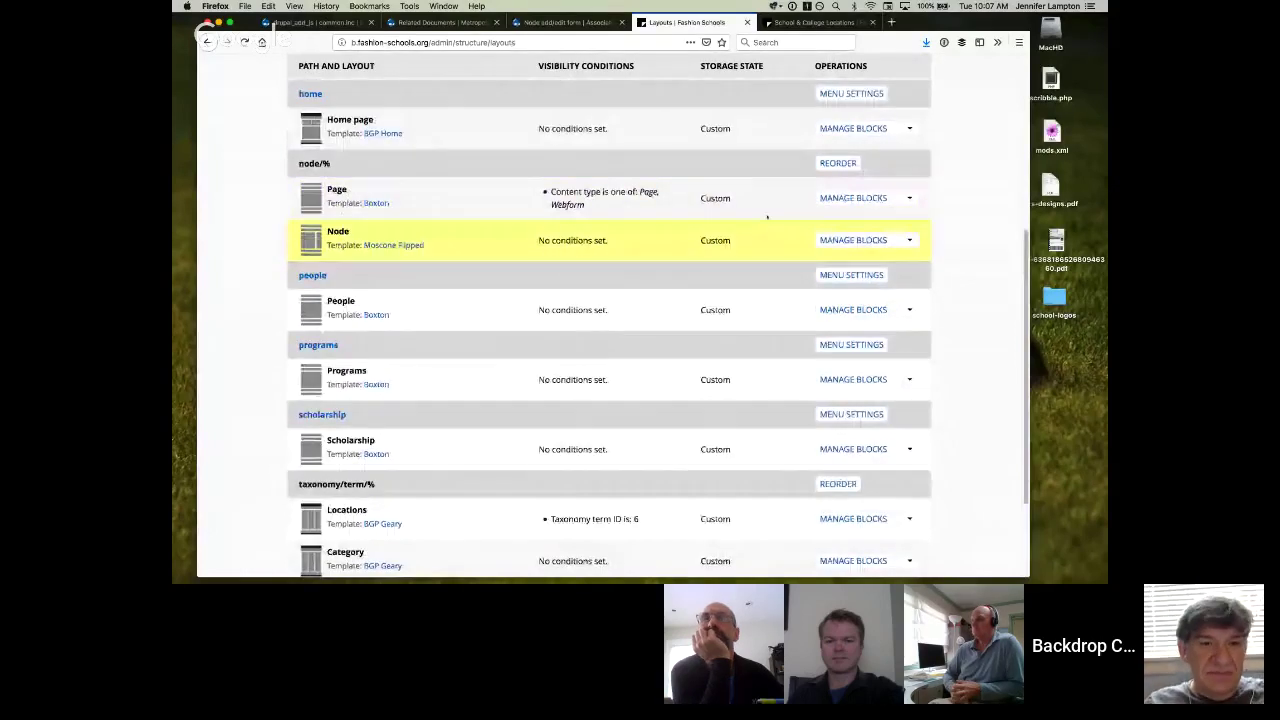
Open the Page layout's configuration and view the visibility condition types available for its node/% path
click(909, 198)
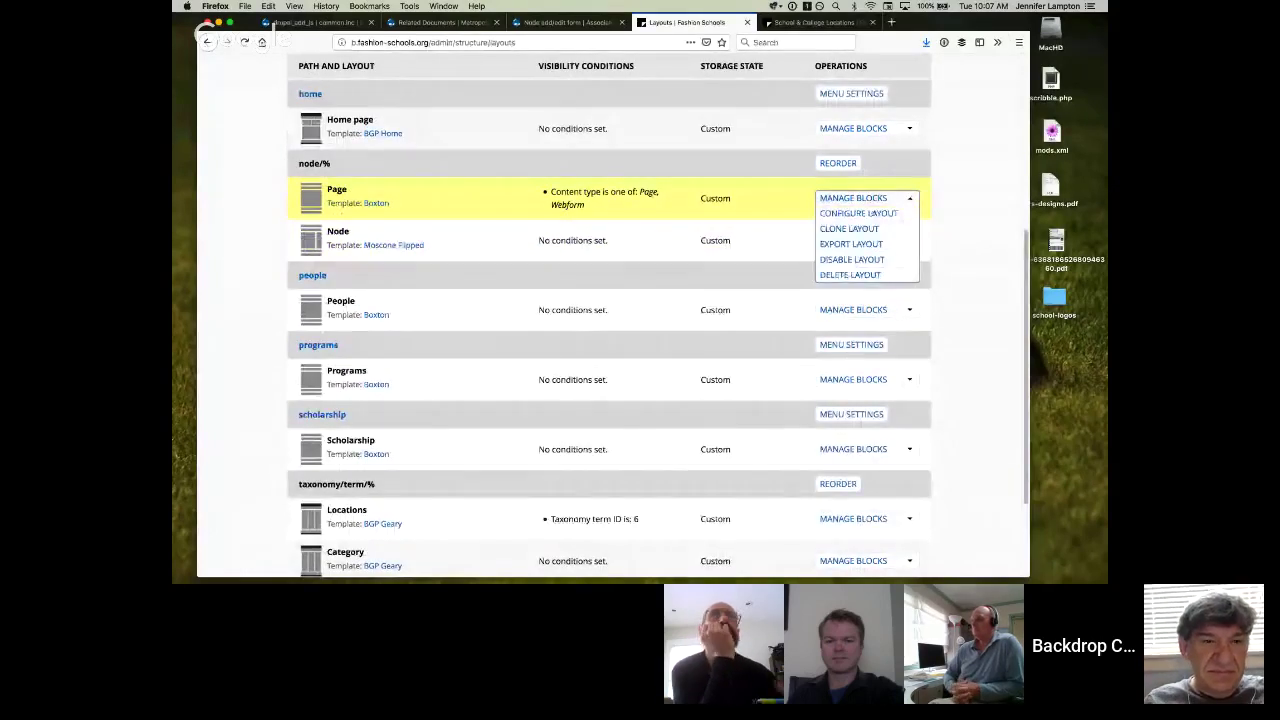
click(858, 213)
scroll(467, 273, down, 3)
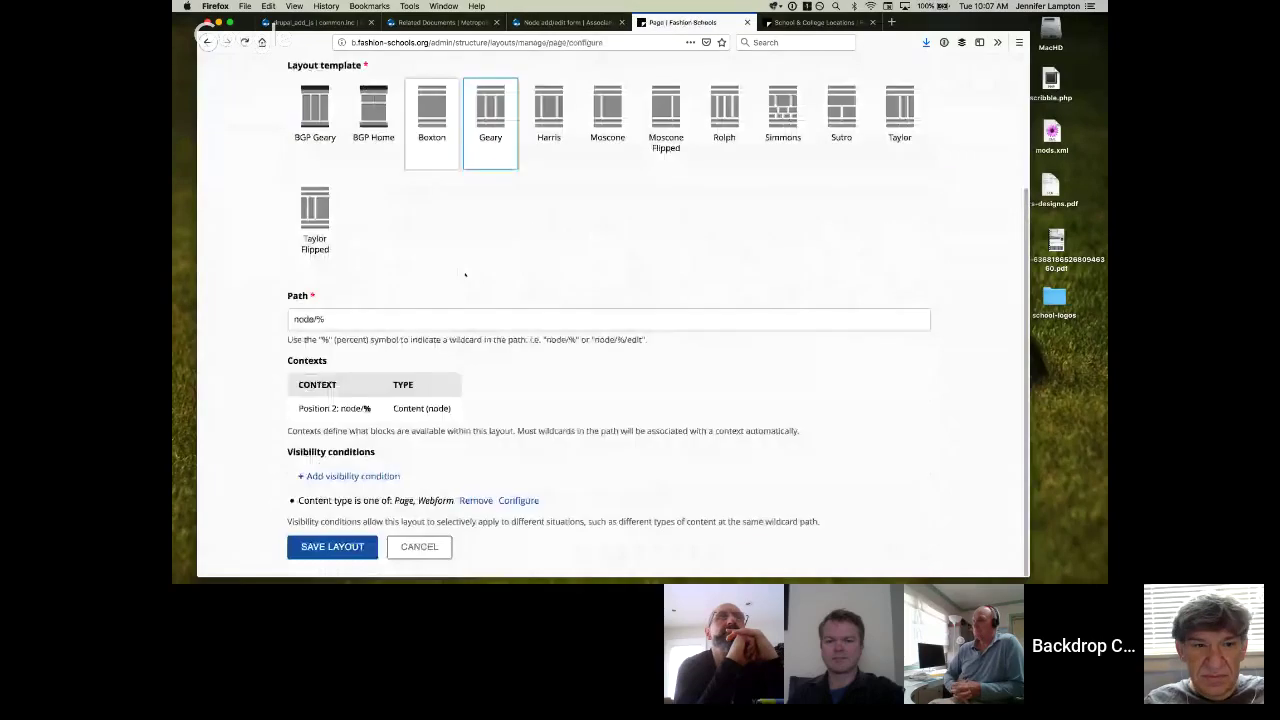
click(378, 477)
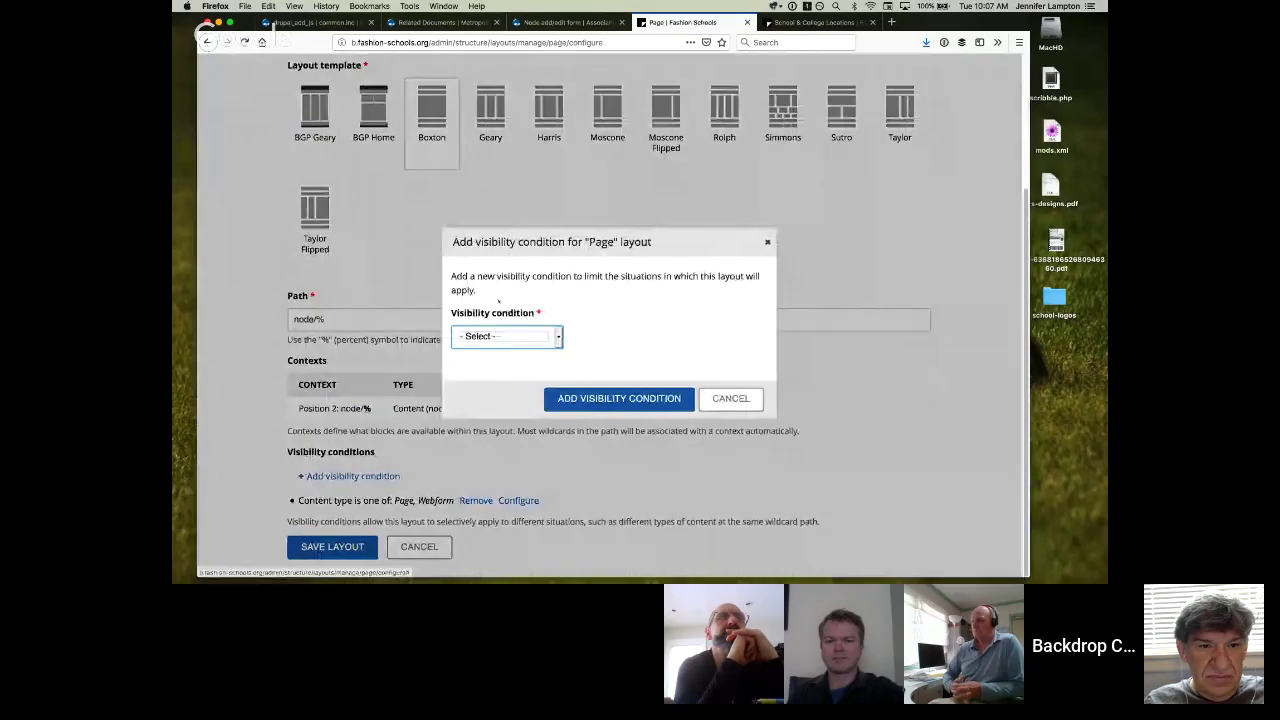
click(500, 334)
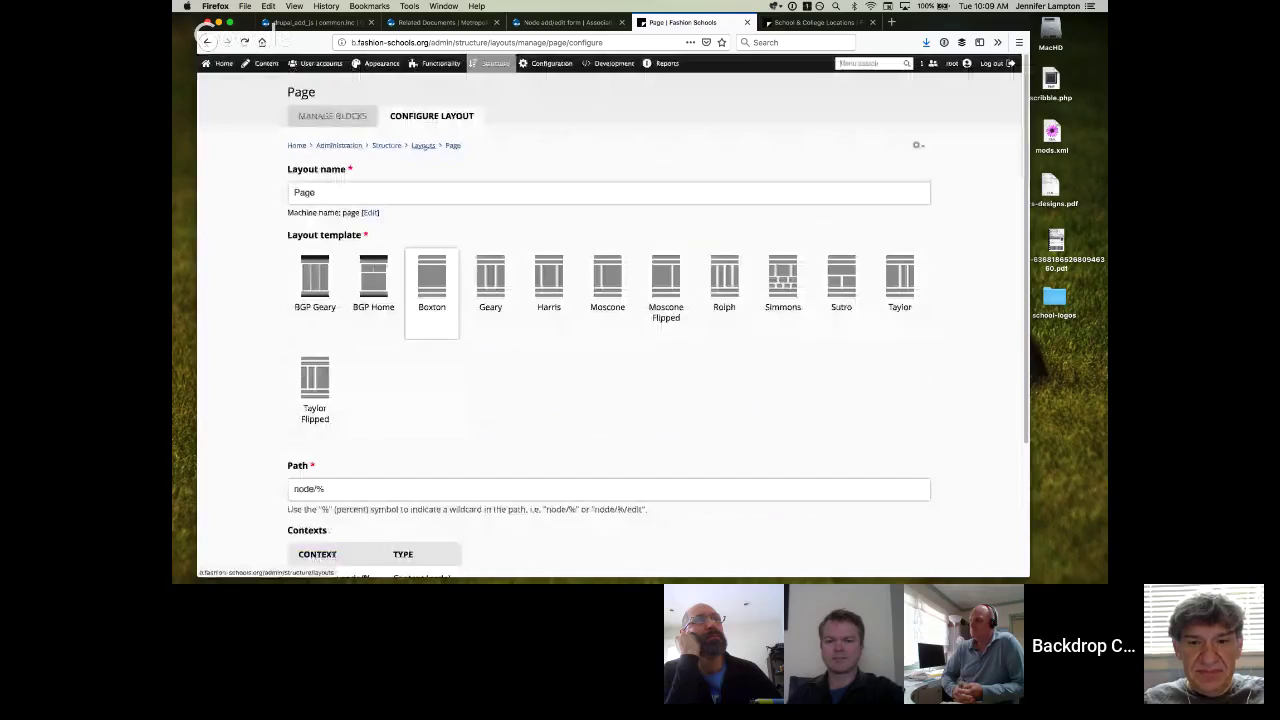
Return from the Page layout's configuration to the layouts list and view it from the company-information path onward
click(423, 145)
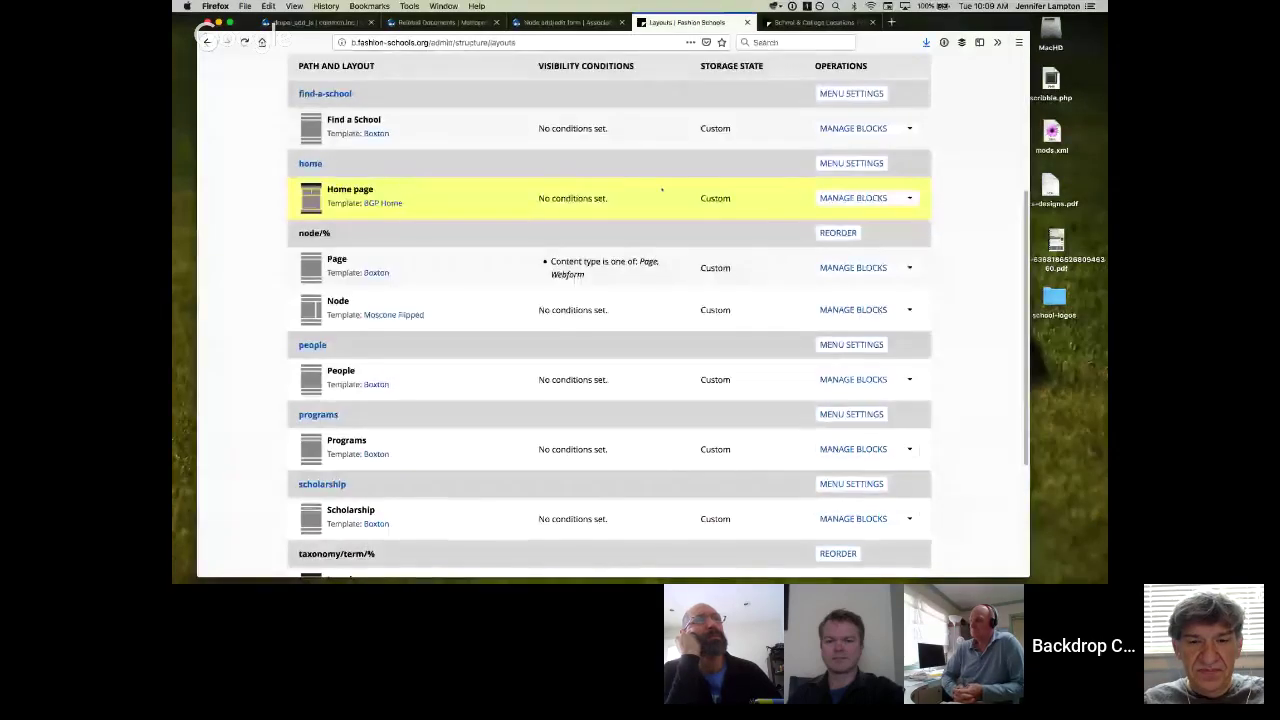
scroll(662, 190, up, 5)
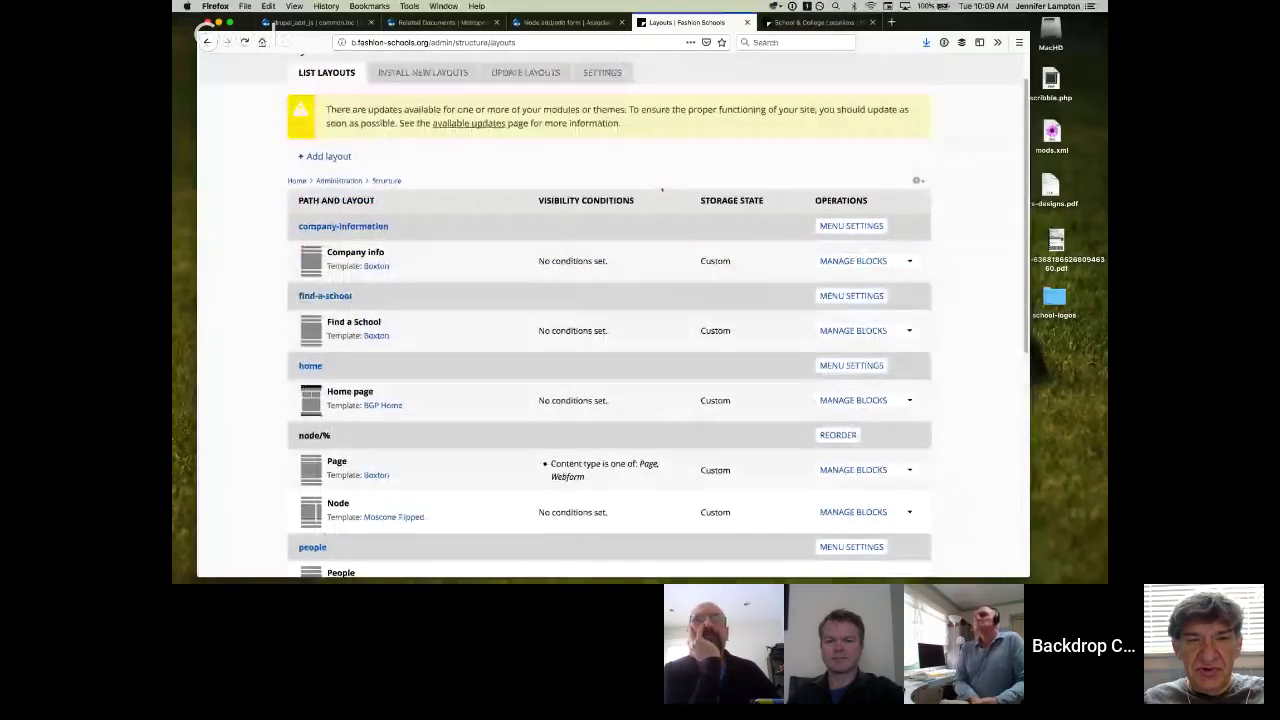
scroll(658, 185, up, 1)
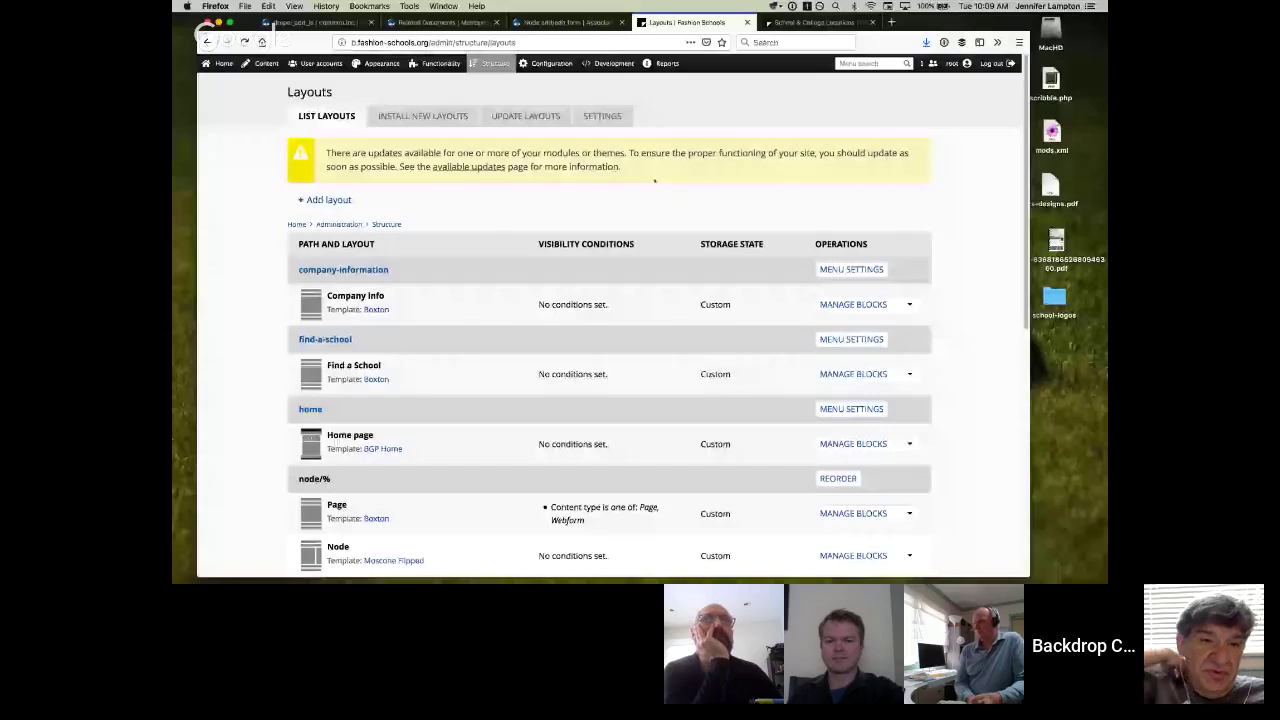